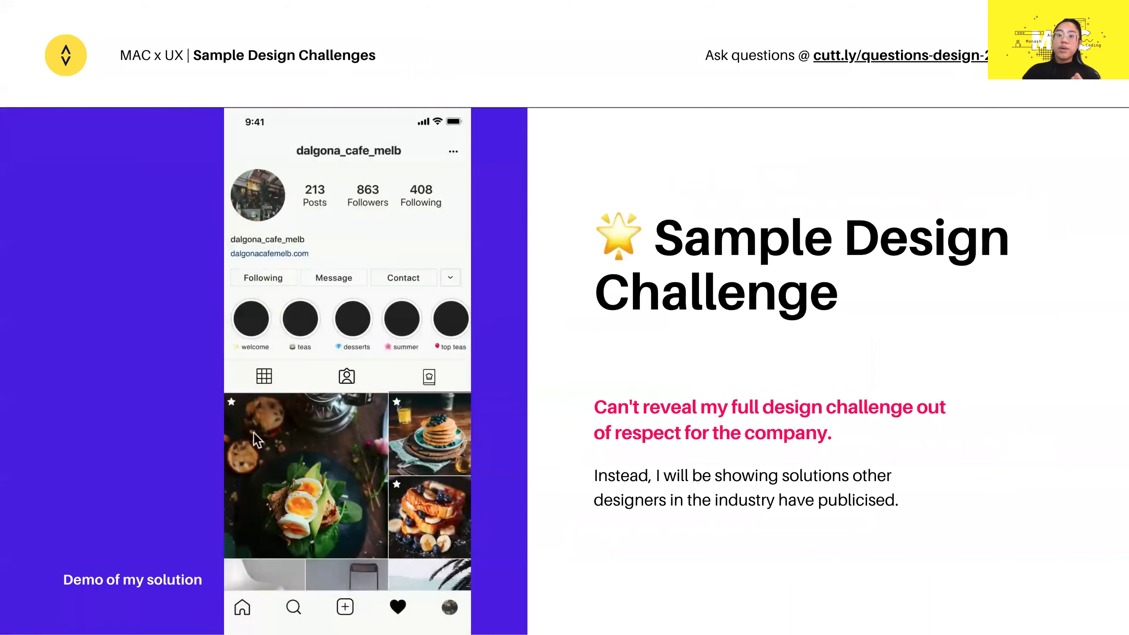
Check the audience questions in the browser, and advance the presentation to the slide introducing the first sample design challenge solution.
key("super+Tab")
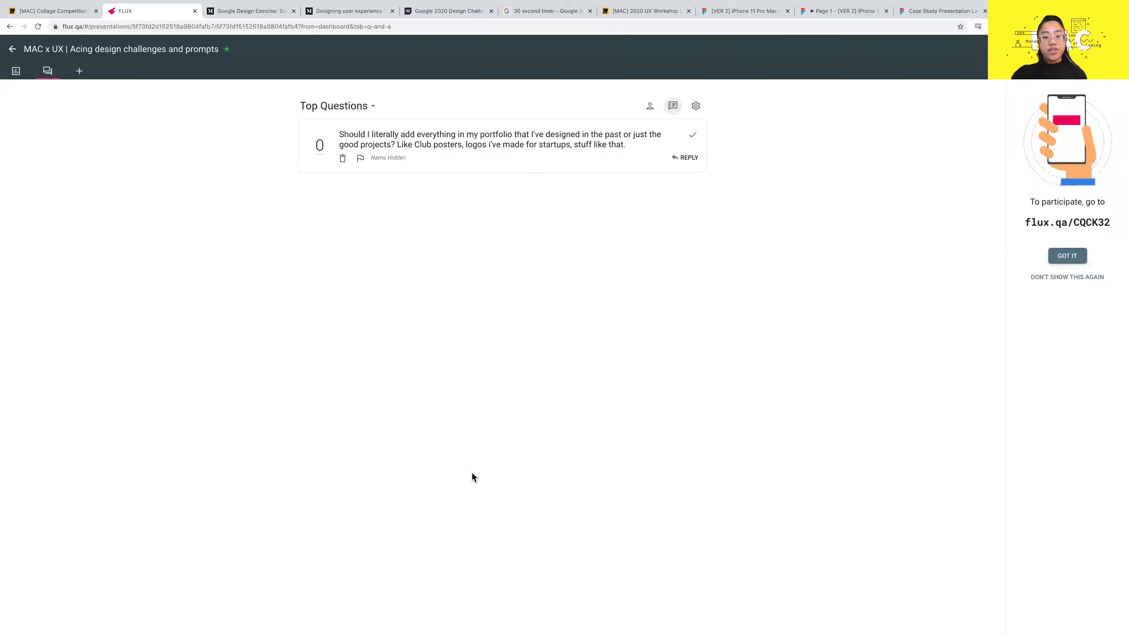
key("ctrl+Right")
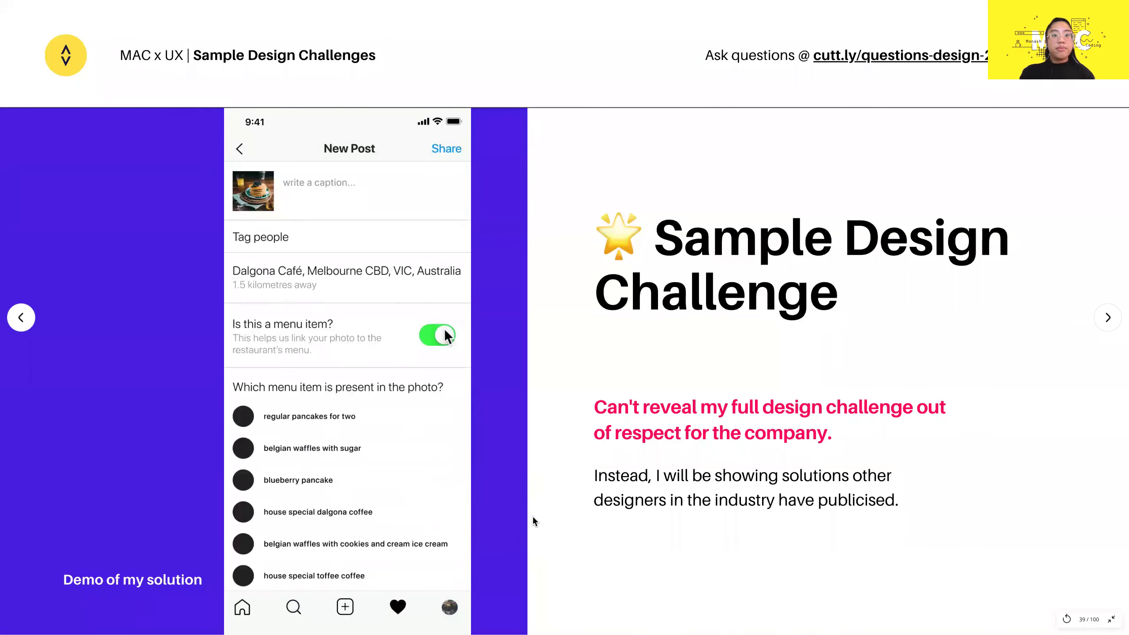
left_click(858, 361)
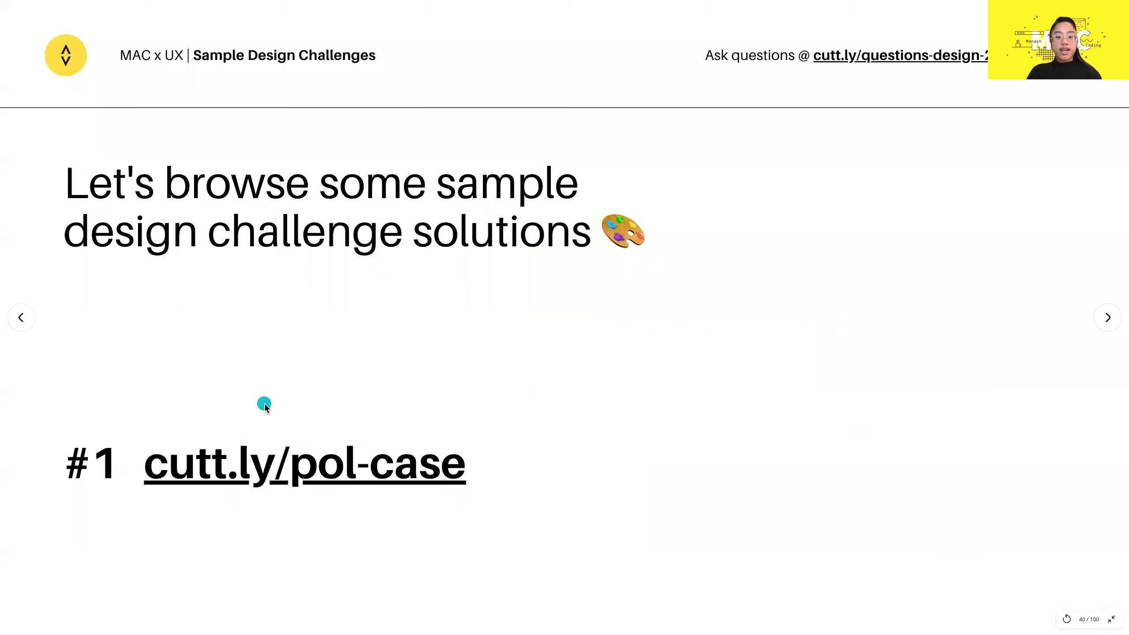
Switch to the browser's "Google Design Exercise: Solving the shelter problem" article and read its introduction and animal adoption design brief.
key("ctrl+Left")
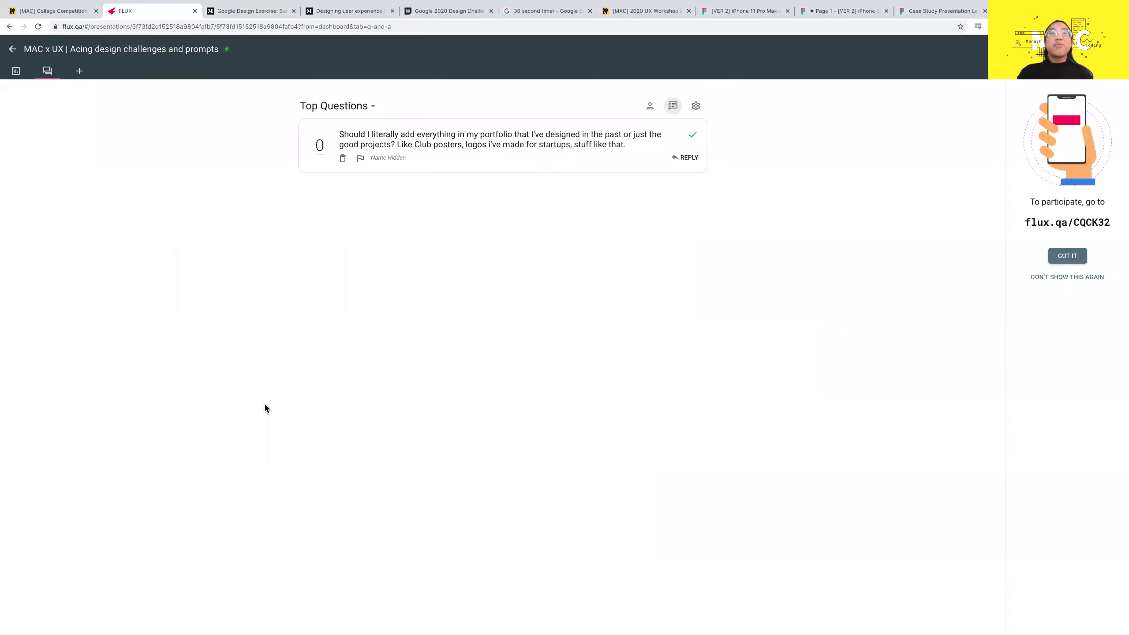
key("ctrl+Tab")
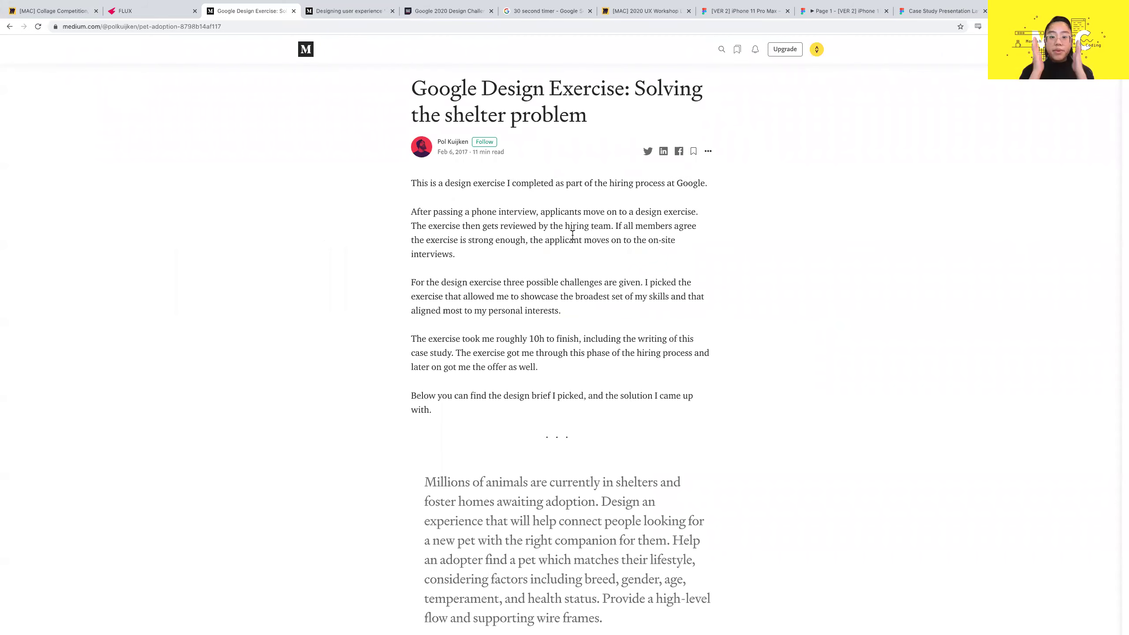
scroll(572, 235, "down", 3)
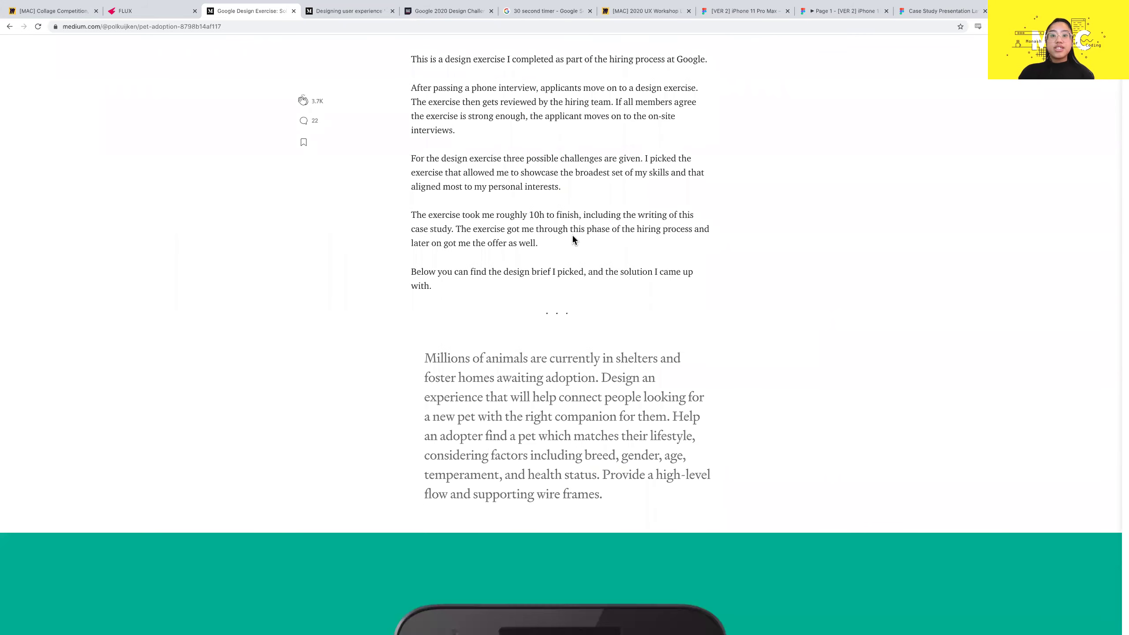
scroll(572, 234, "up", 3)
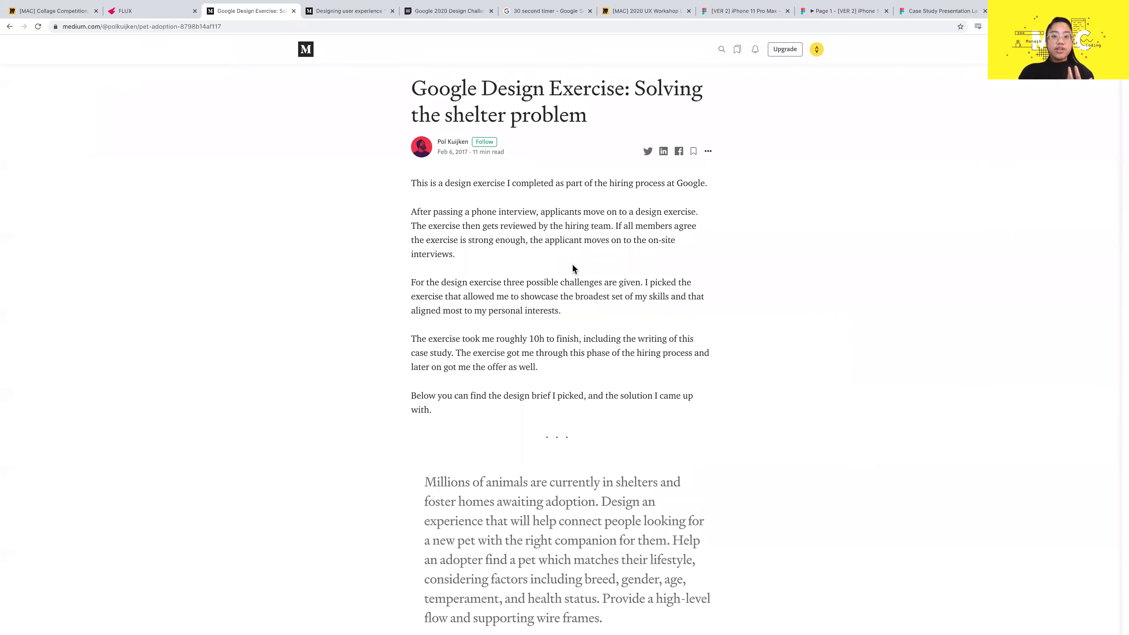
scroll(534, 355, "down", 5)
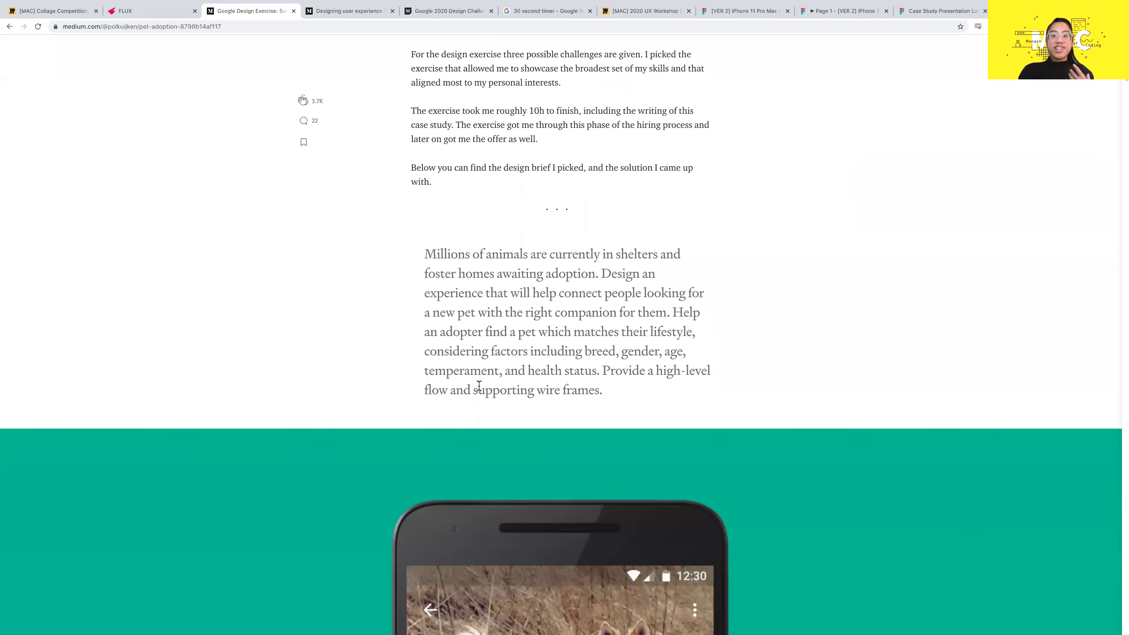
scroll(479, 385, "down", 3)
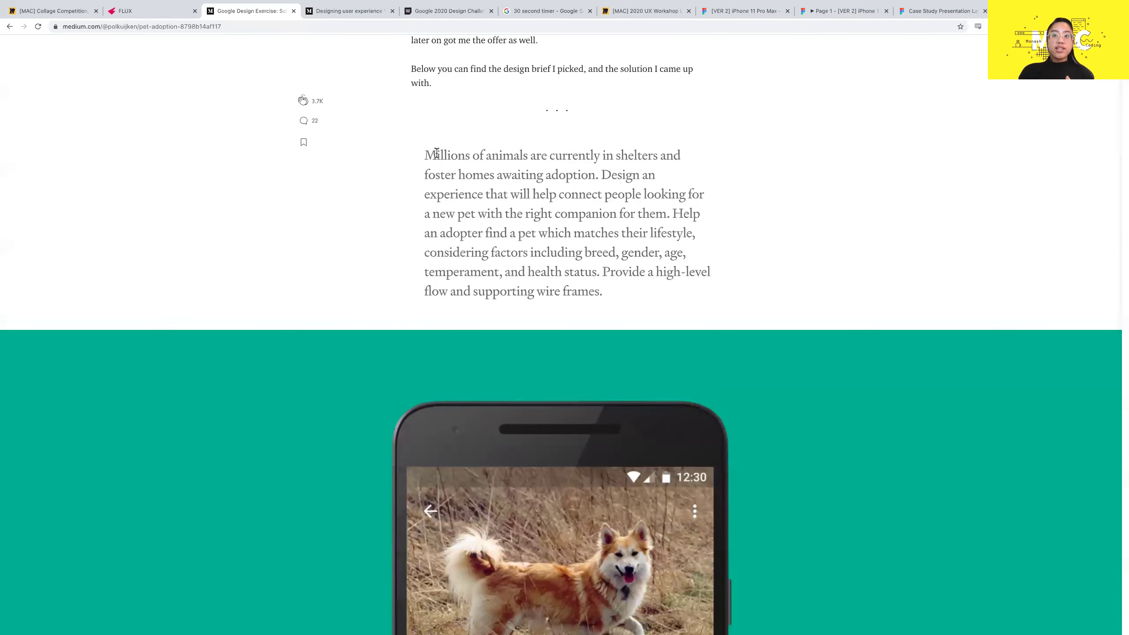
left_click_drag(425, 154, 686, 264)
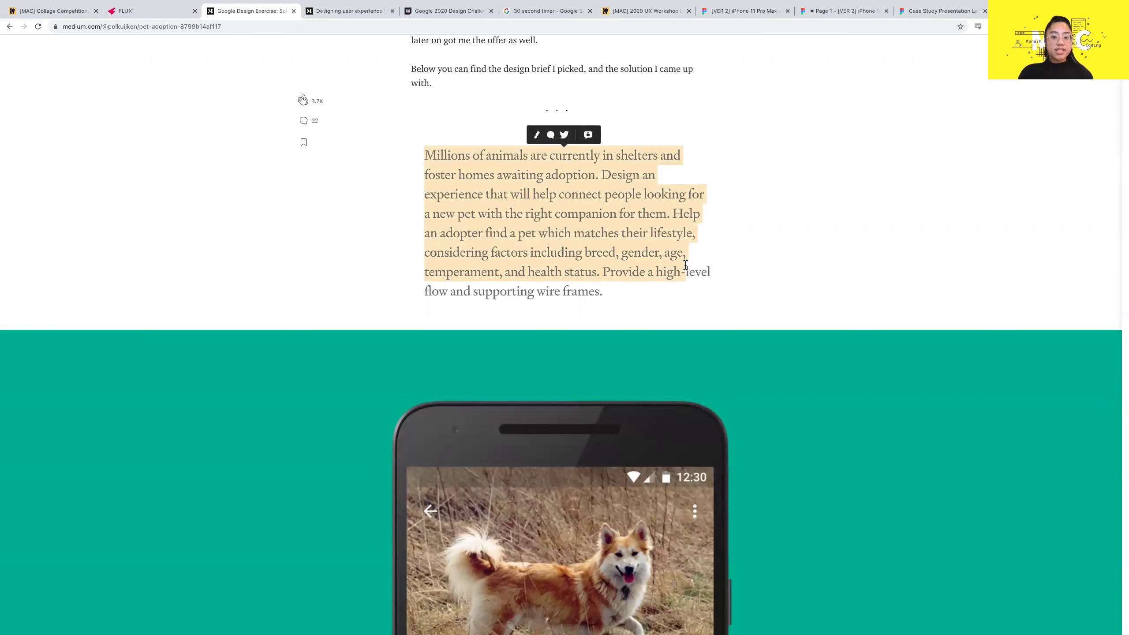
left_click(627, 293)
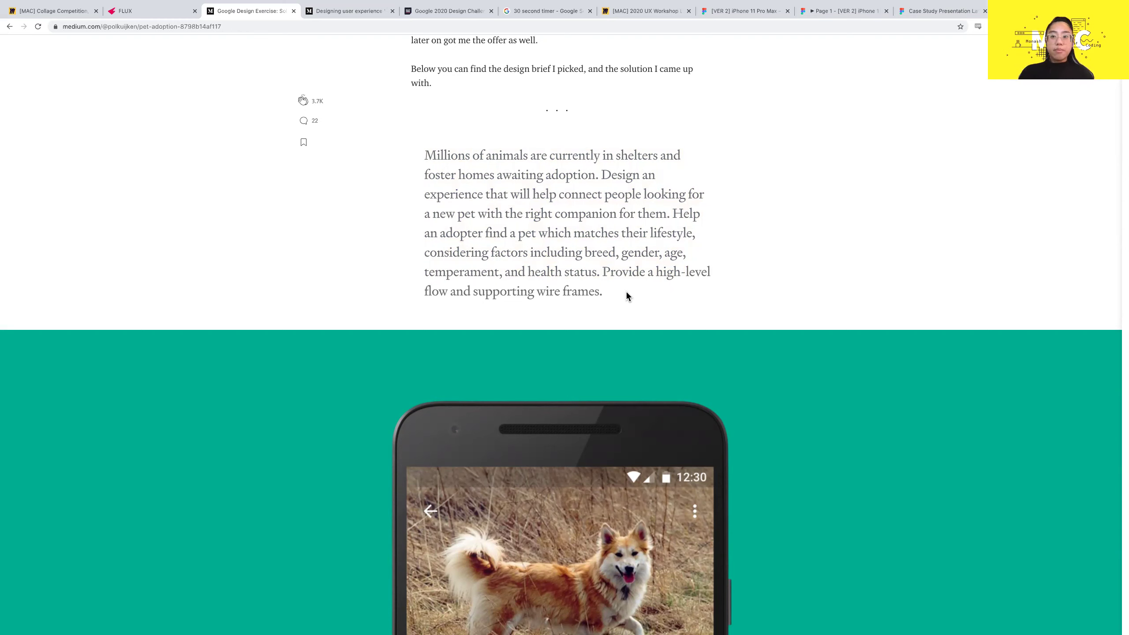
Examine the article's pet profile phone mockup and the process introduction beneath it, up to the Research section.
scroll(627, 294, "down", 3)
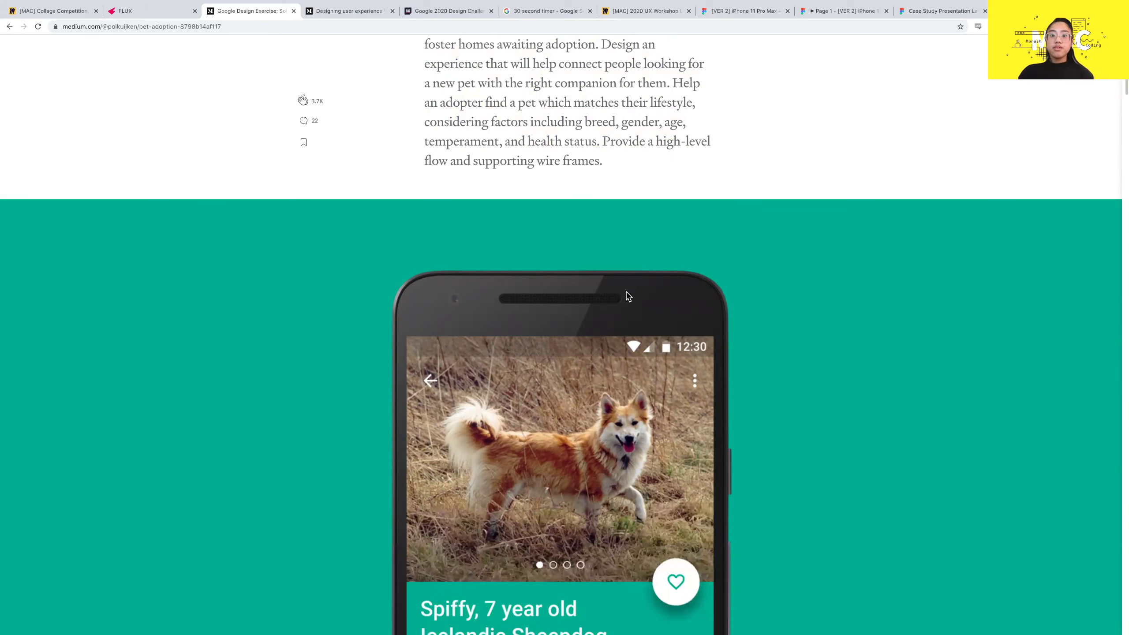
scroll(627, 297, "down", 5)
scroll(627, 297, "up", 2)
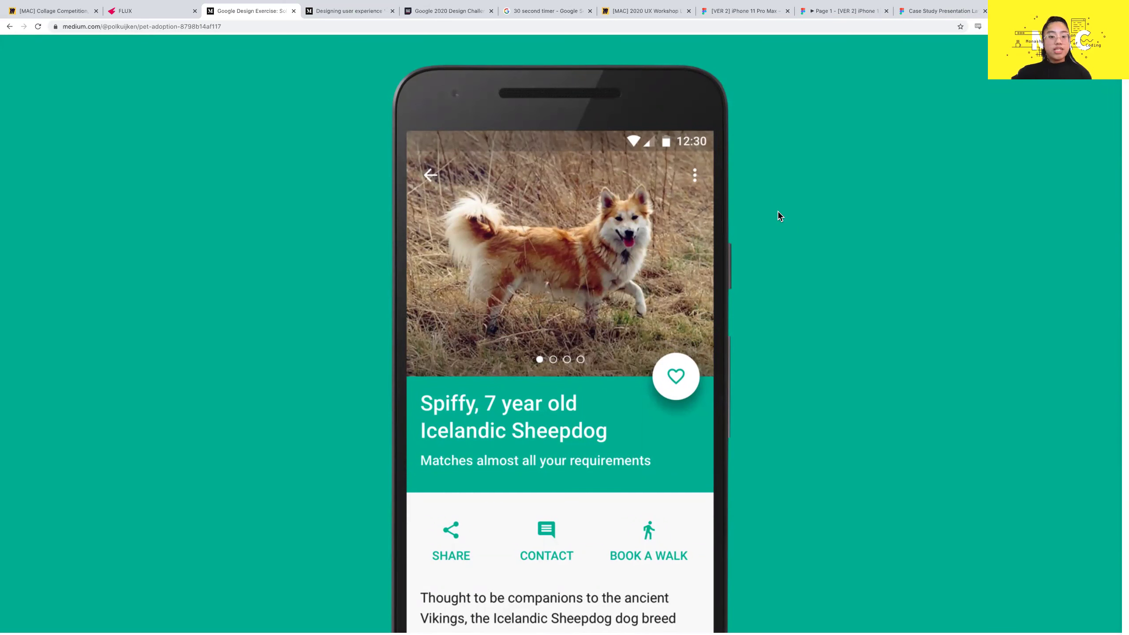
scroll(778, 213, "down", 3)
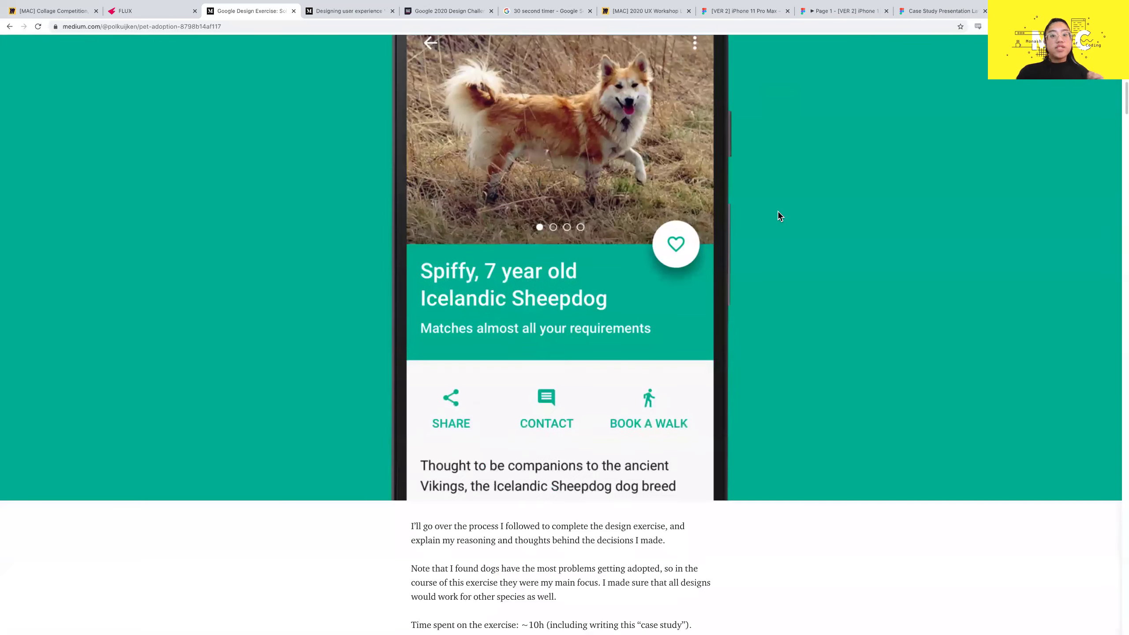
scroll(778, 211, "up", 3)
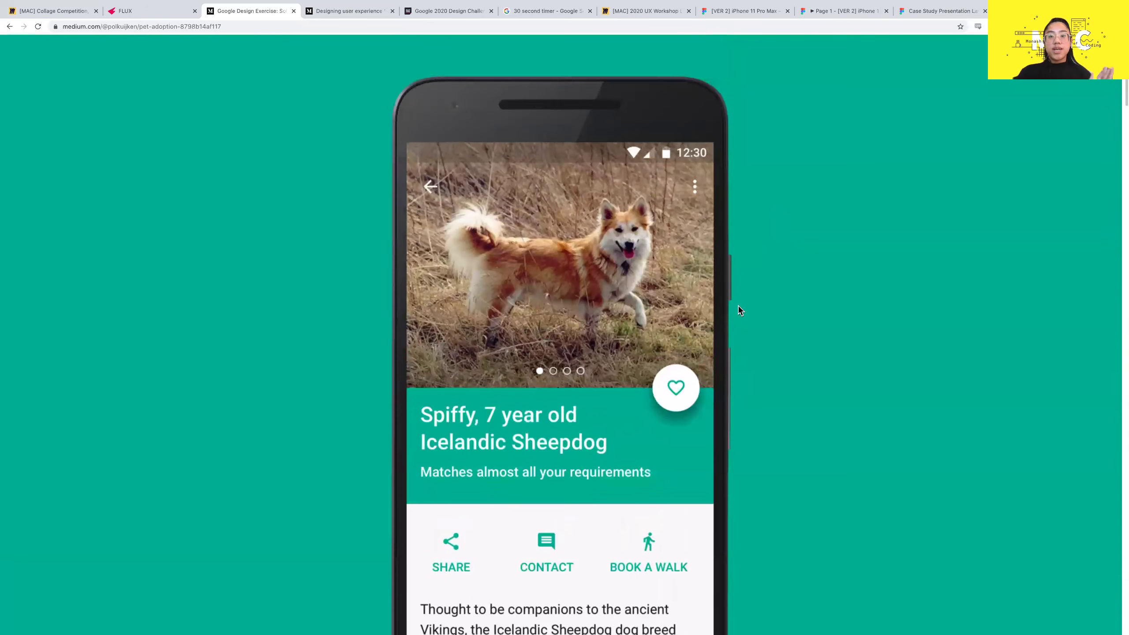
scroll(737, 305, "down", 5)
scroll(737, 306, "down", 6)
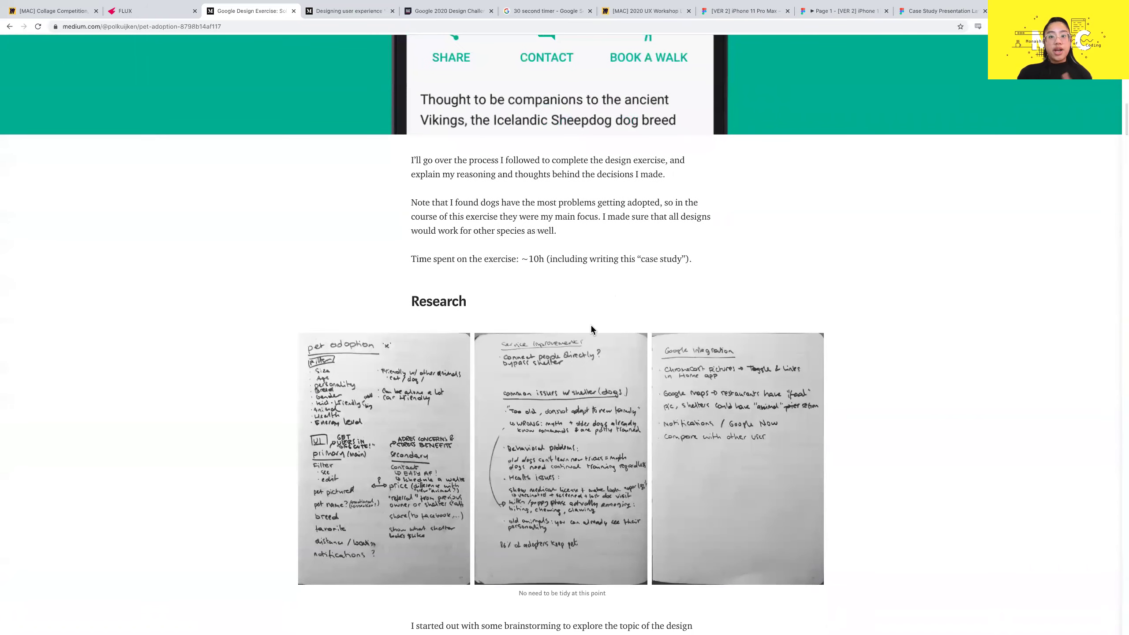
Examine the handwritten notes in the Research section, enlarging the "Google integration" page.
scroll(591, 325, "down", 2)
scroll(591, 325, "down", 2)
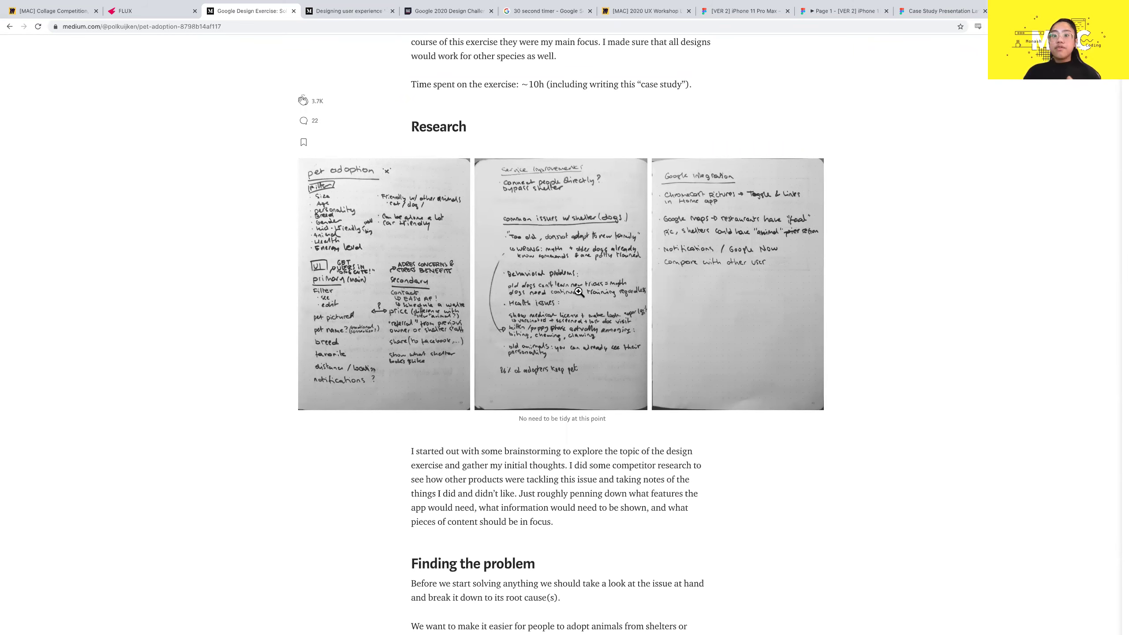
scroll(622, 258, "up", 1)
left_click(694, 219)
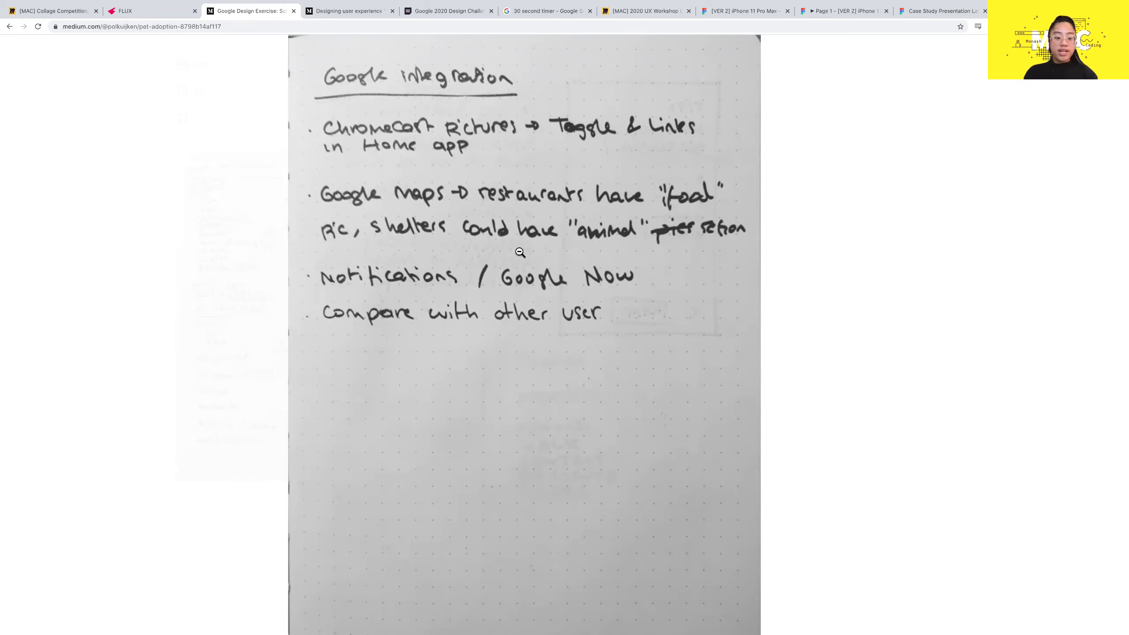
scroll(613, 378, "down", 10)
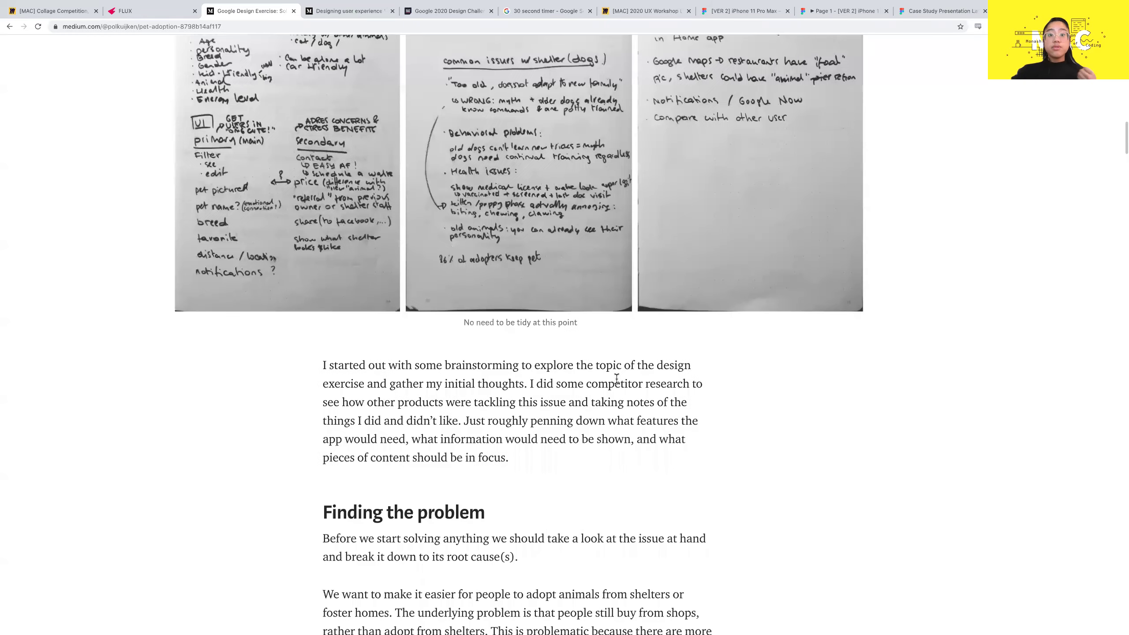
Read the "Finding the problem" and "Solving the problem" sections, including the mission statement and its goals.
scroll(615, 379, "down", 6)
scroll(616, 378, "up", 3)
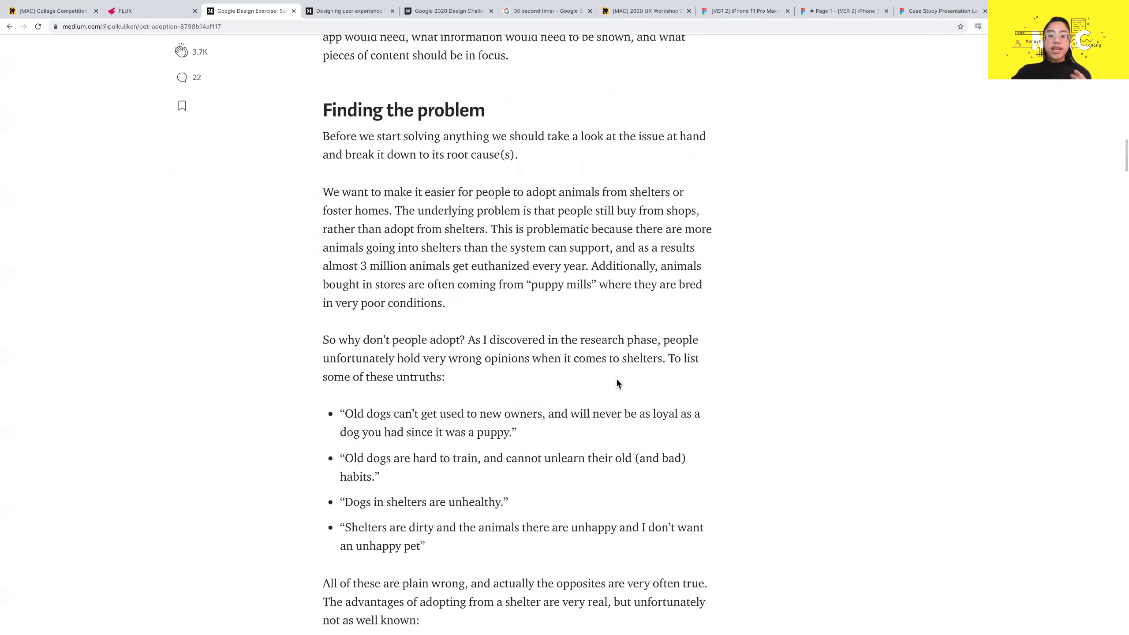
scroll(547, 404, "down", 10)
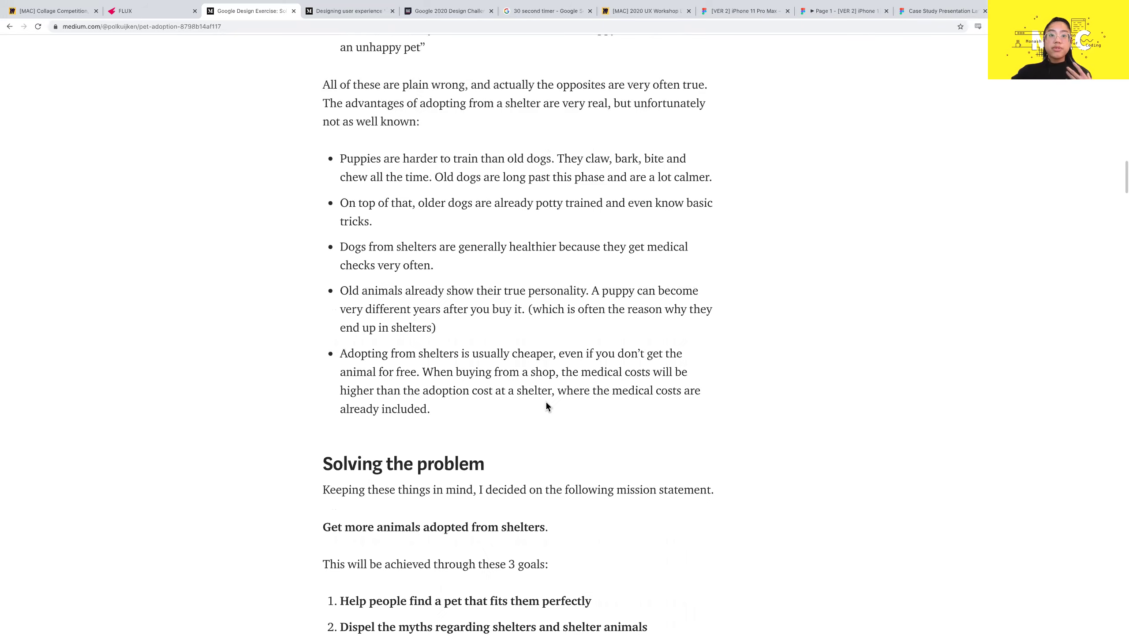
scroll(546, 402, "down", 4)
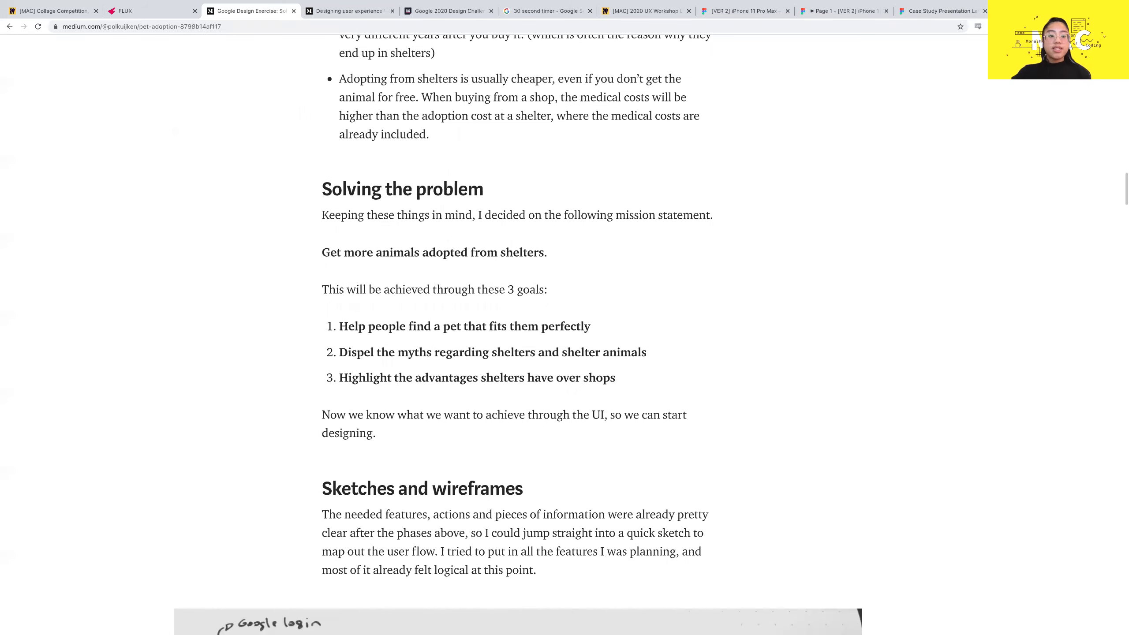
key("super+Tab")
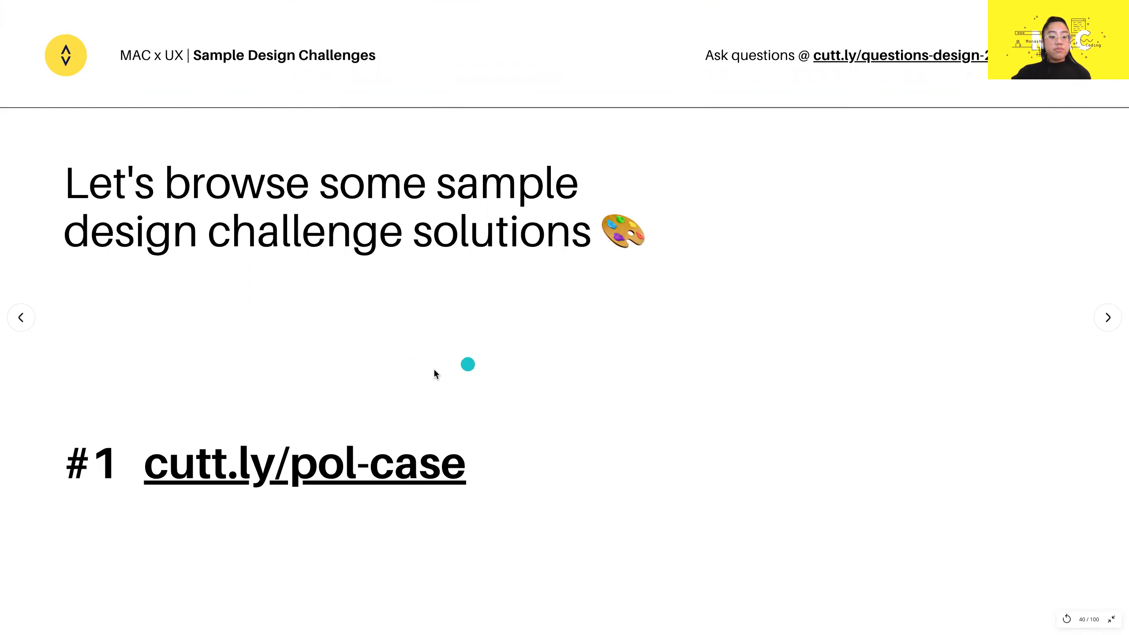
key("super+Tab")
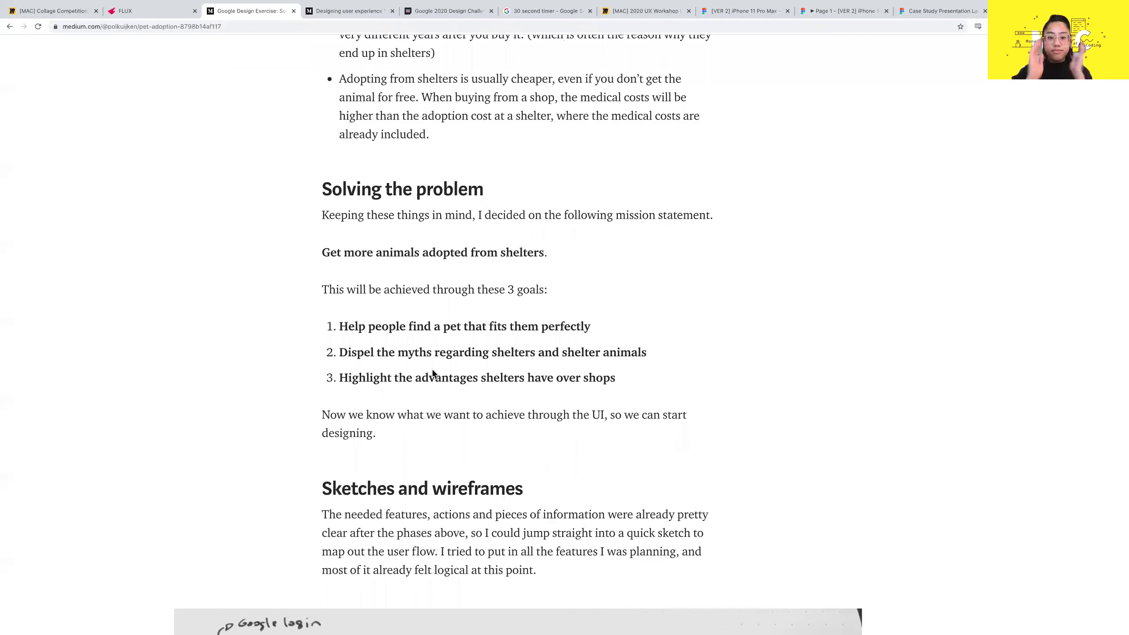
Examine the hand-drawn user flow sketch and the digital user flow wireframes in the "Sketches and wireframes" section.
scroll(432, 370, "down", 9)
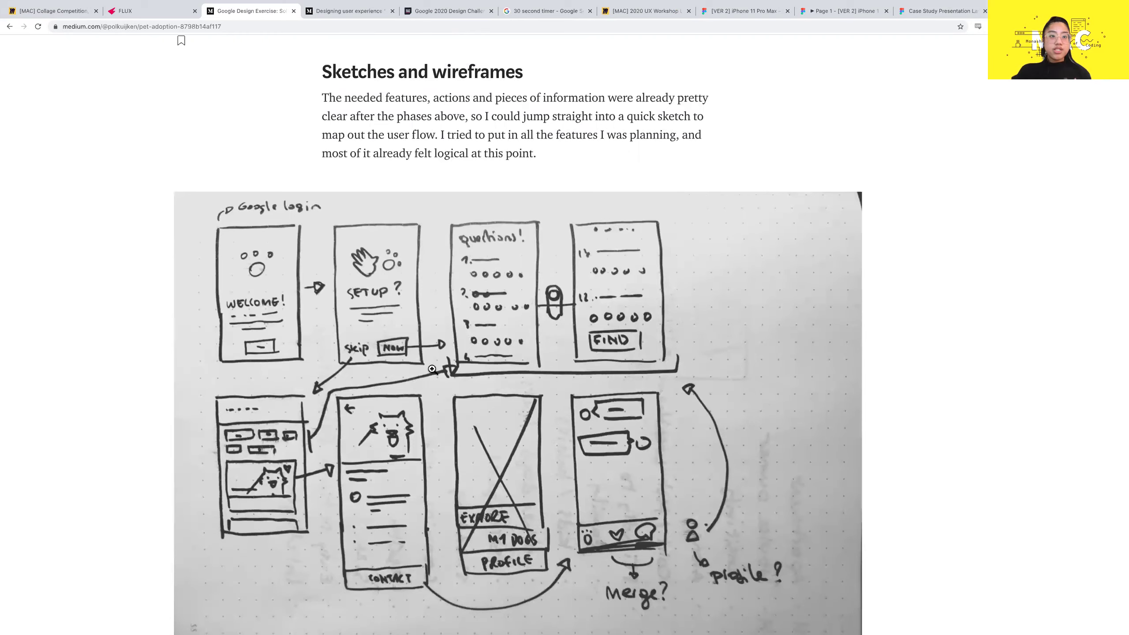
scroll(432, 369, "down", 2)
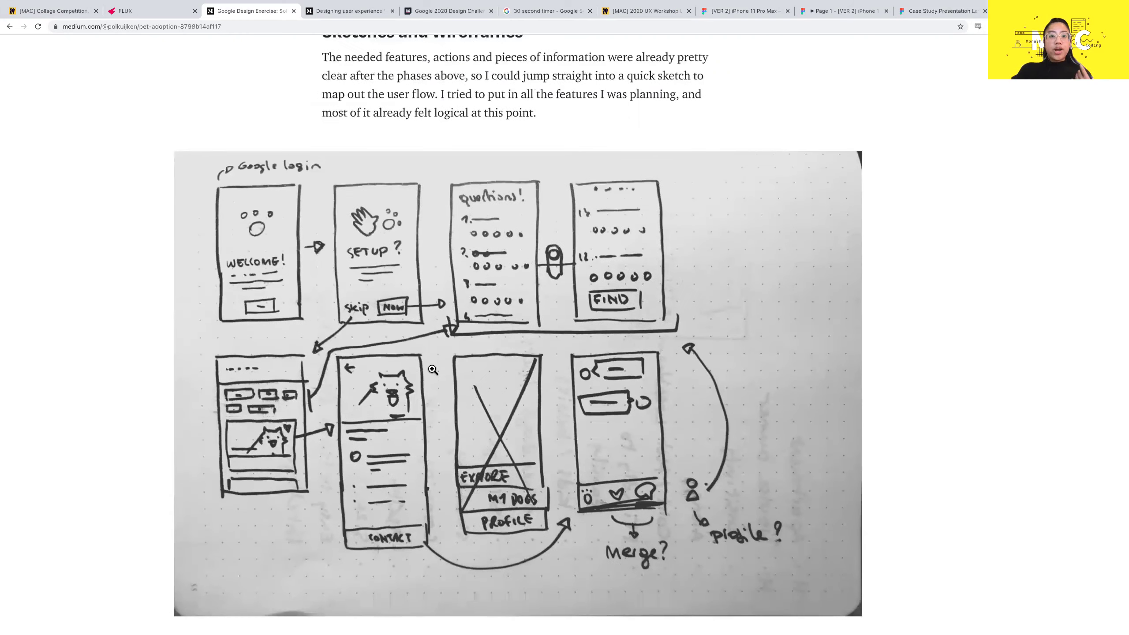
scroll(432, 370, "down", 15)
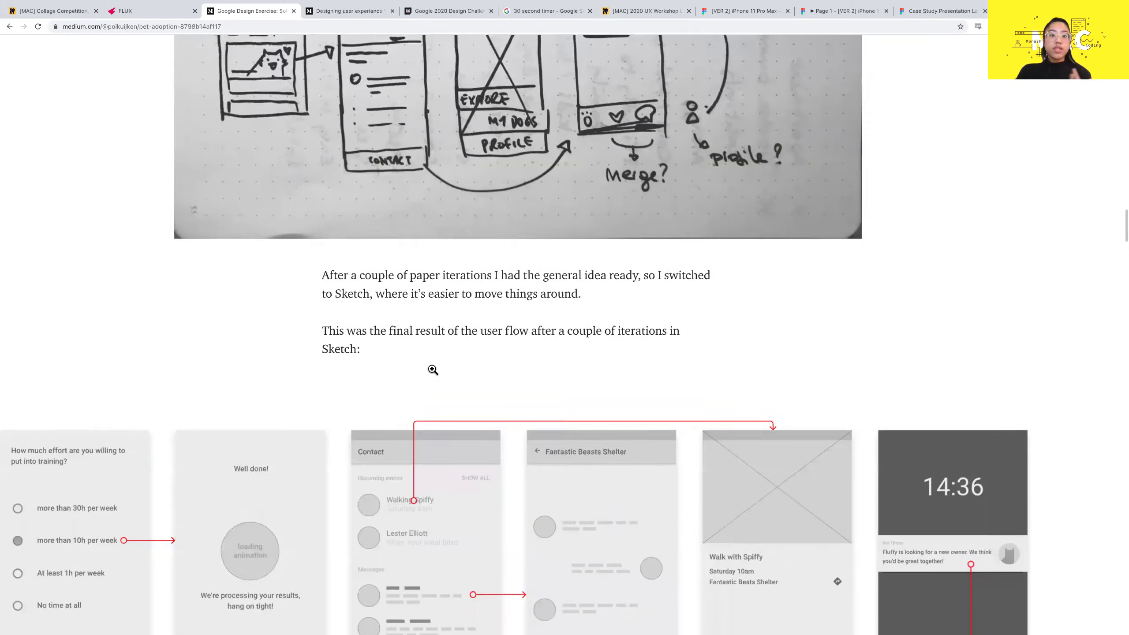
scroll(432, 369, "down", 4)
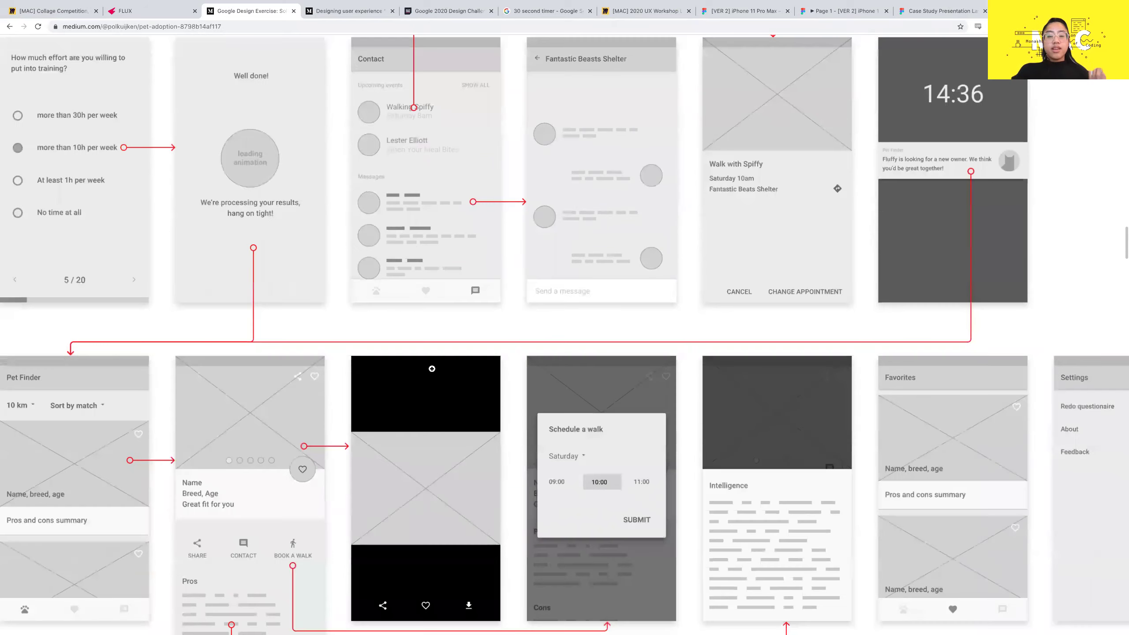
scroll(432, 369, "down", 5)
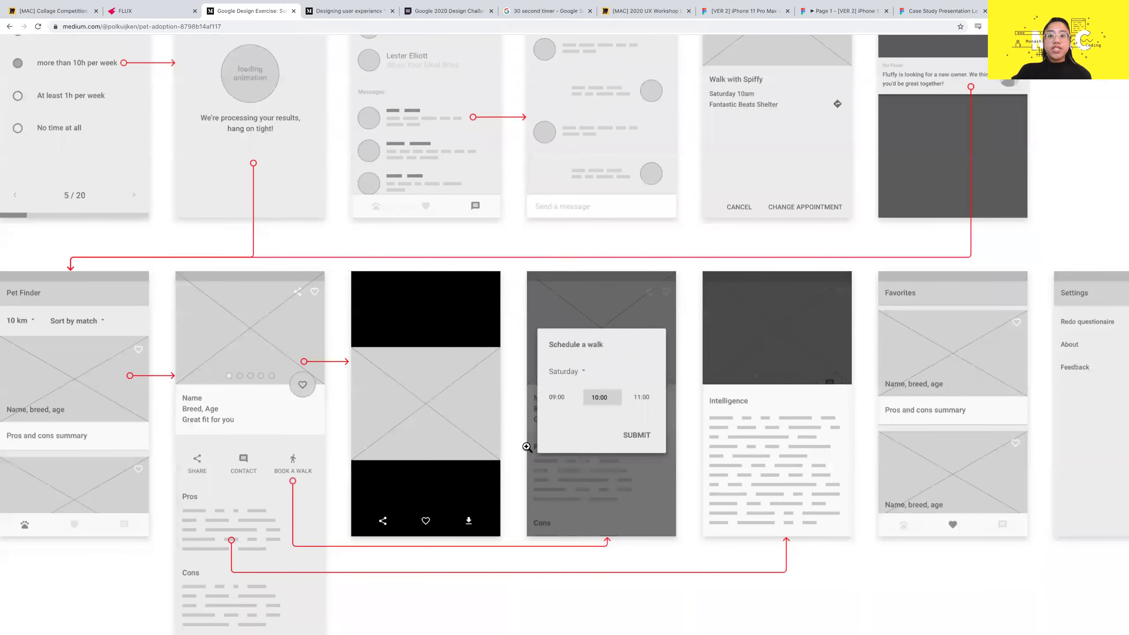
Review the article's navigation rationale and the Onboarding and Exploring wireframes with their explanations.
scroll(527, 447, "down", 18)
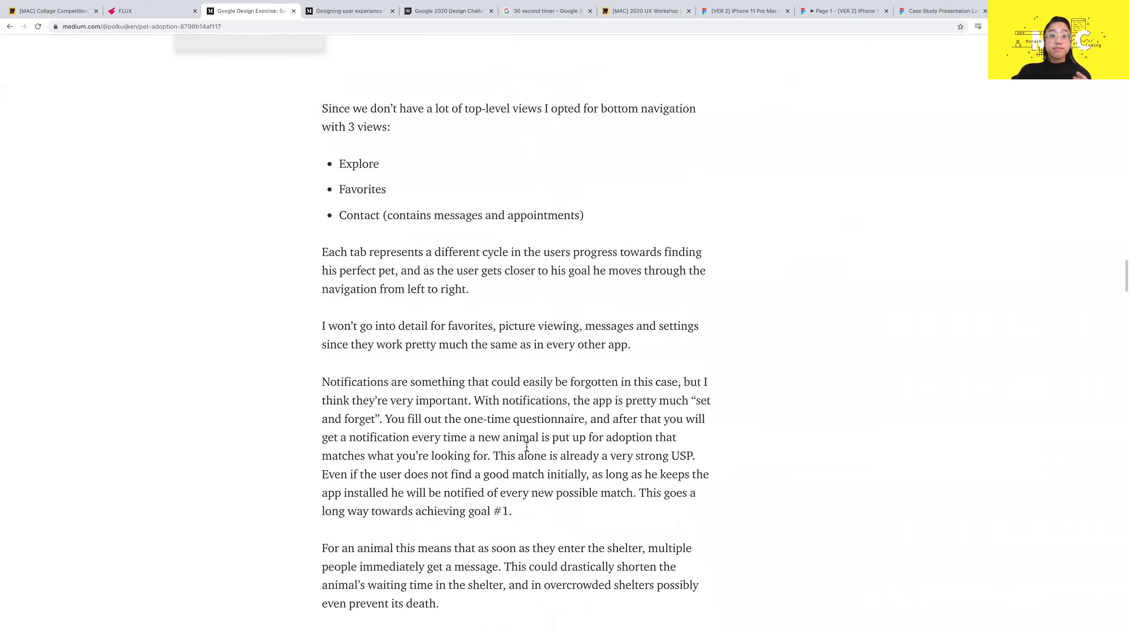
scroll(527, 447, "down", 14)
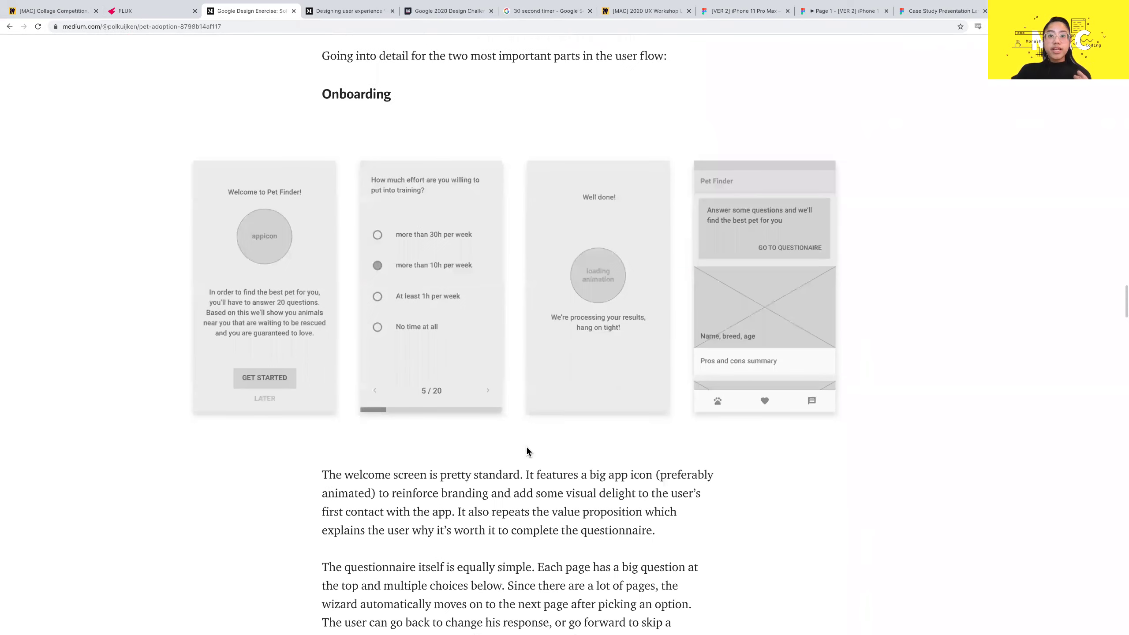
scroll(527, 447, "down", 11)
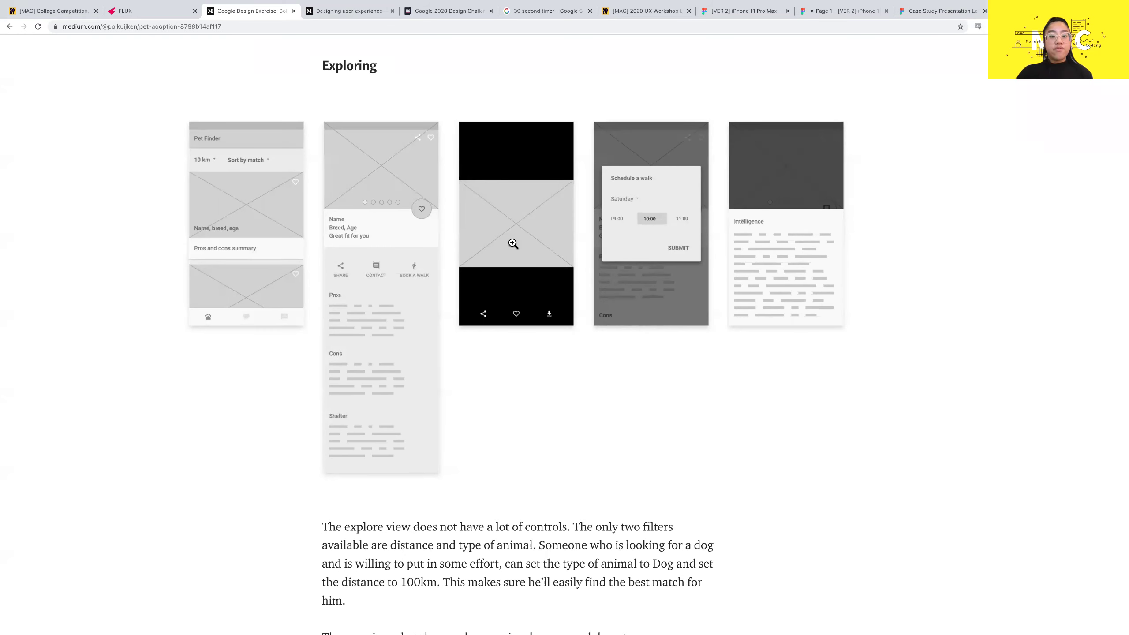
scroll(512, 243, "down", 6)
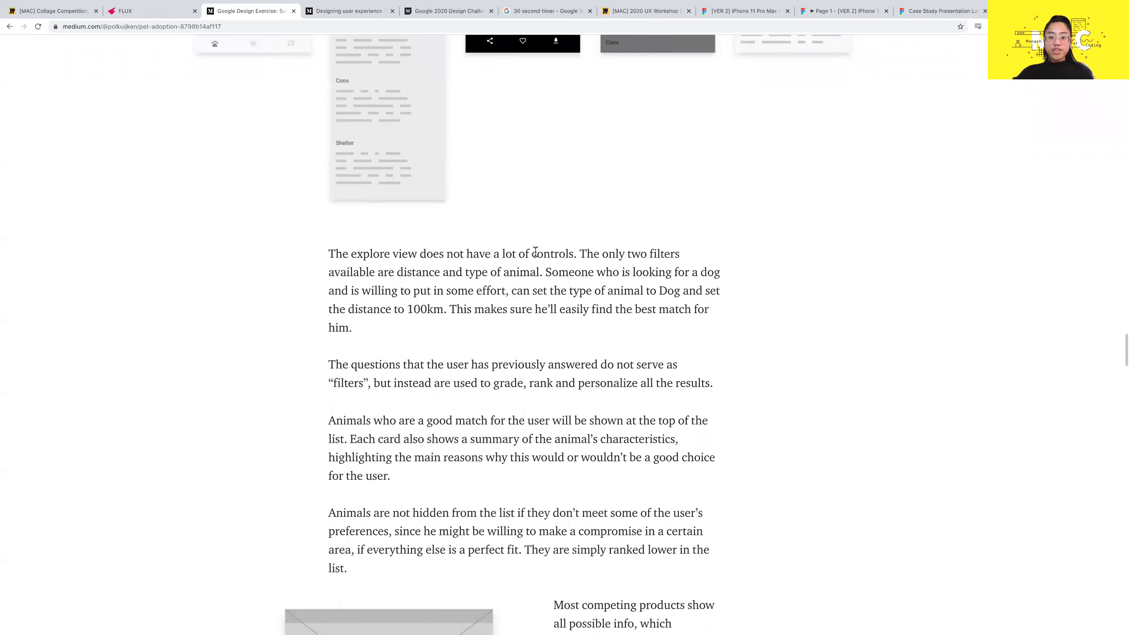
scroll(535, 252, "down", 8)
scroll(535, 252, "down", 15)
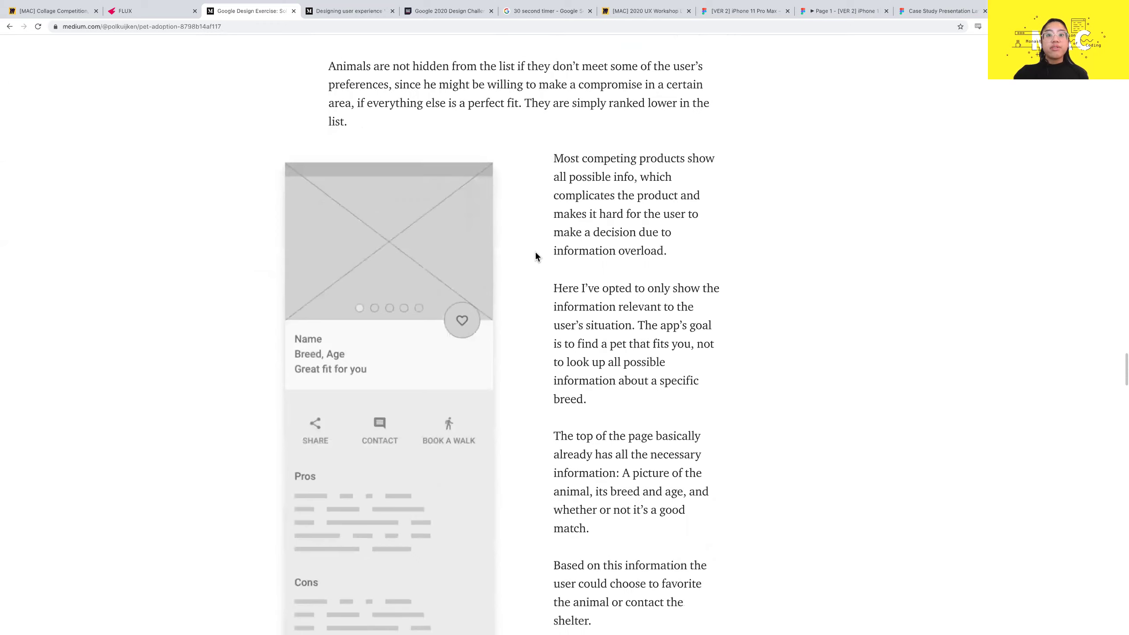
scroll(535, 252, "down", 20)
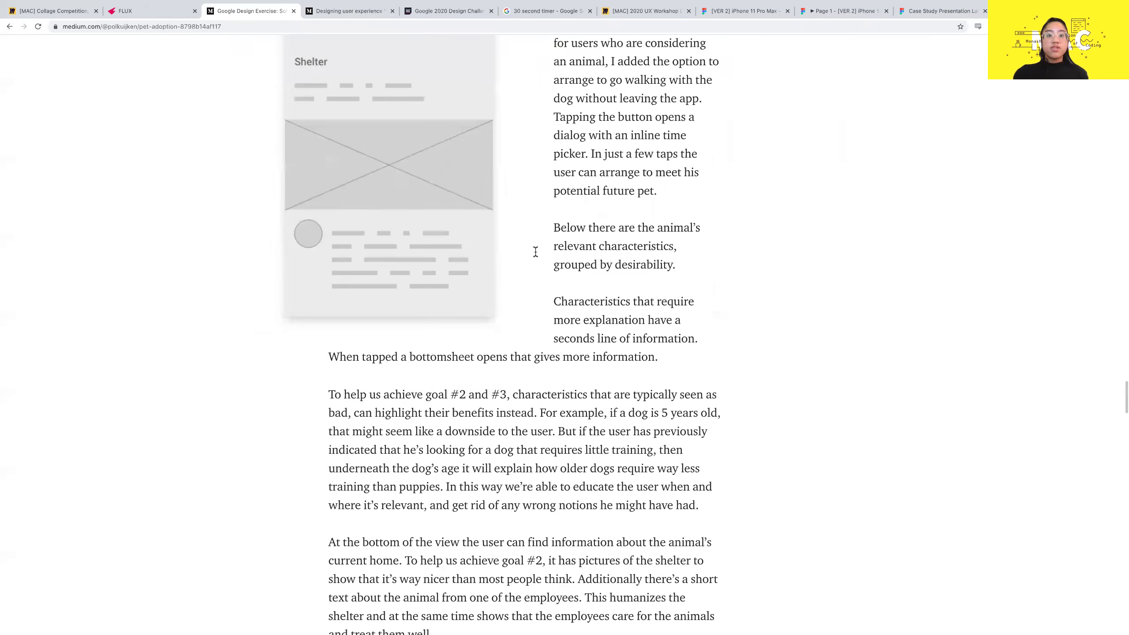
Review the article's final mockups of the Pet Finder results view and the dog detail view with their explanations.
scroll(536, 253, "down", 6)
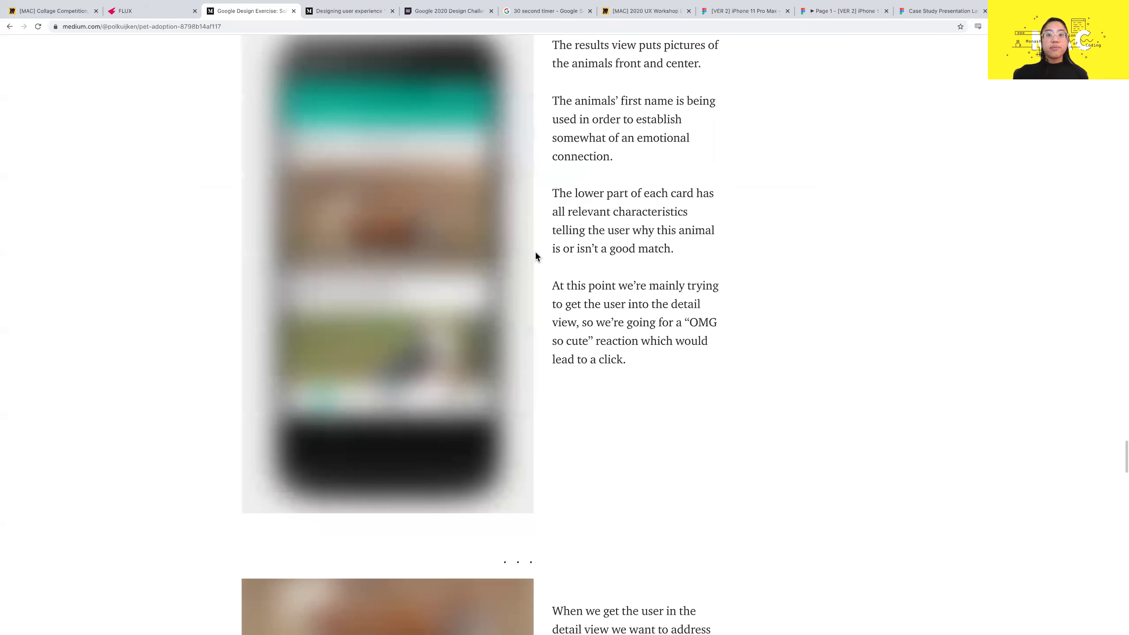
scroll(536, 252, "up", 5)
scroll(535, 252, "down", 1)
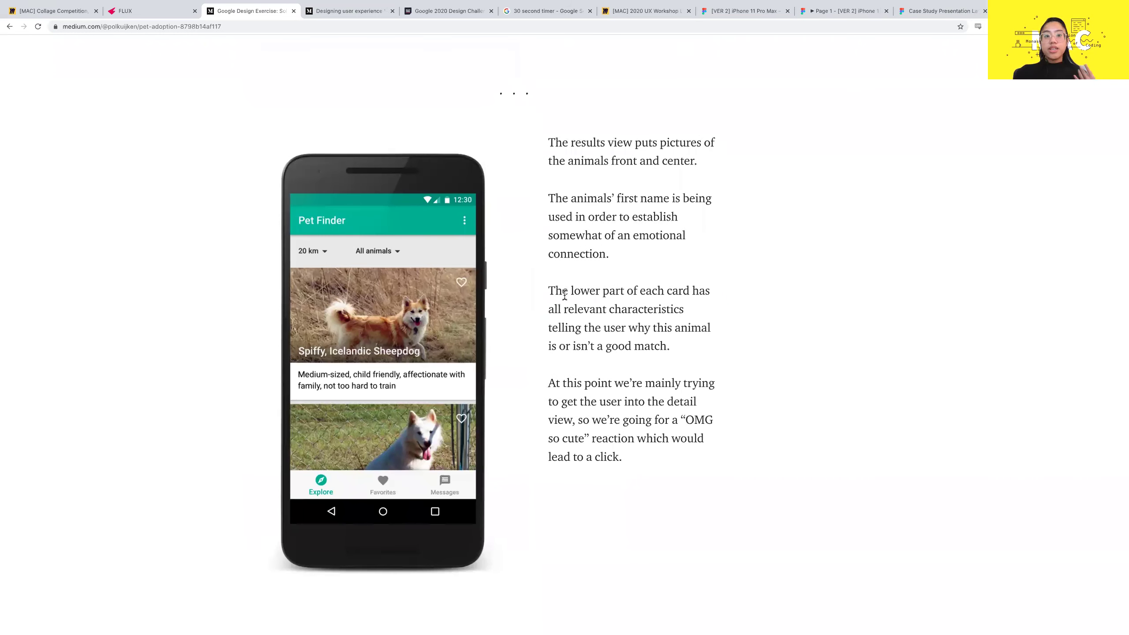
scroll(529, 308, "down", 2)
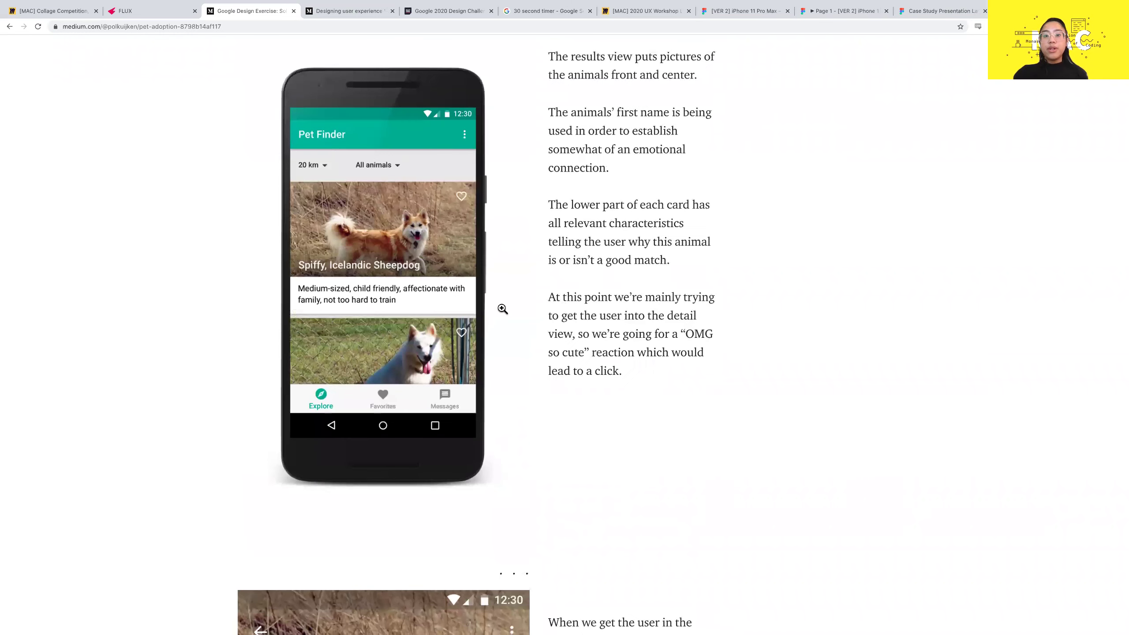
scroll(501, 308, "down", 11)
scroll(501, 308, "down", 2)
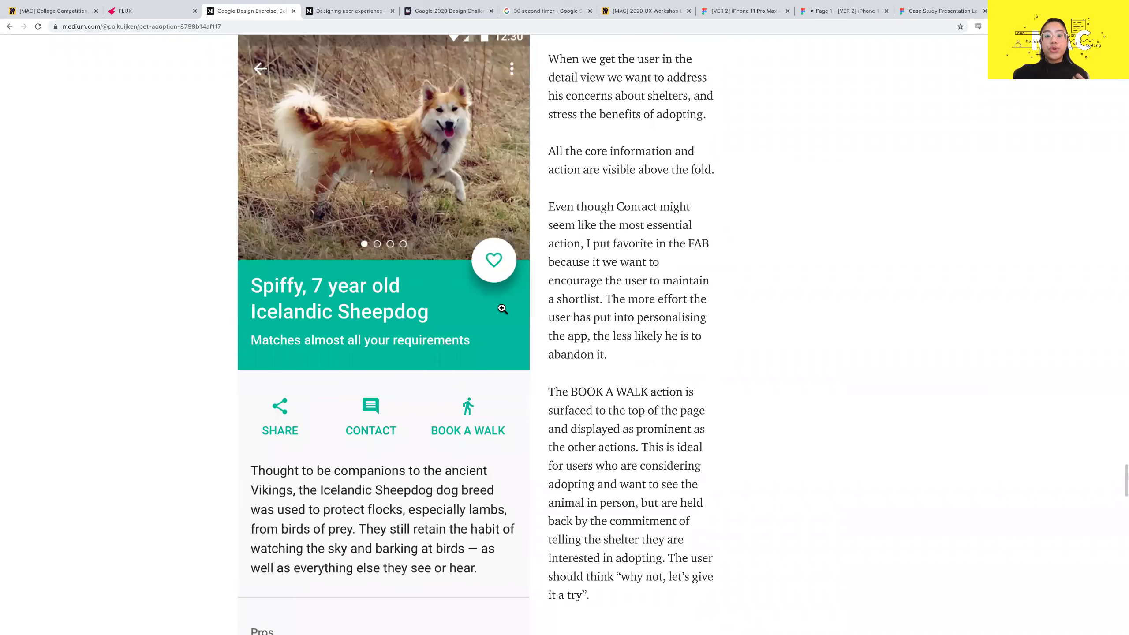
scroll(502, 308, "down", 6)
scroll(502, 308, "up", 2)
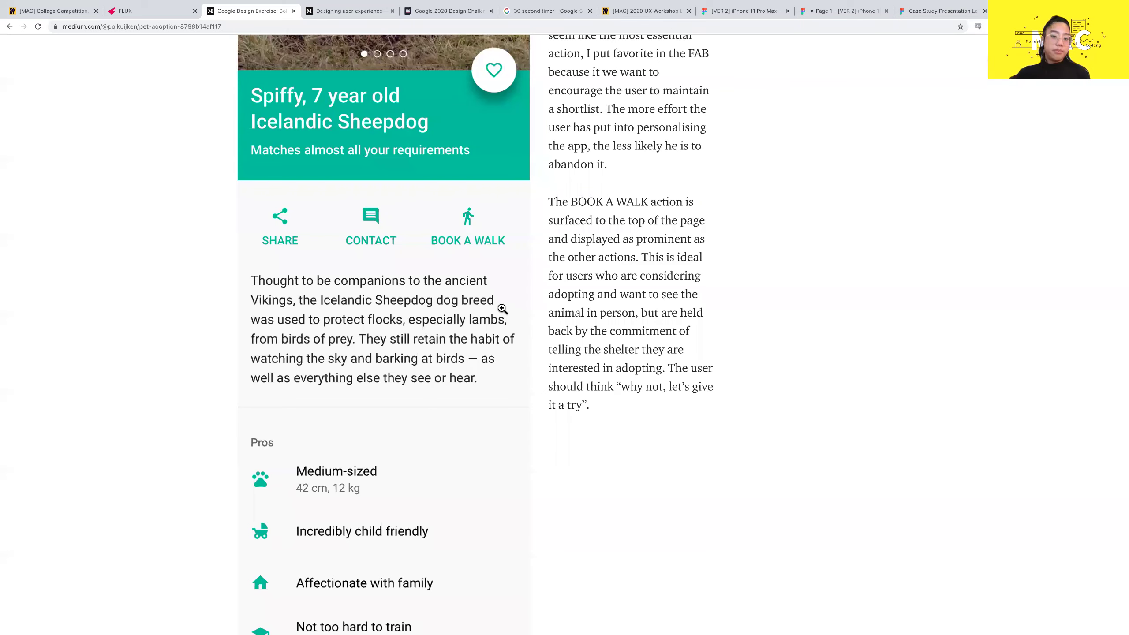
scroll(523, 233, "down", 11)
scroll(543, 448, "down", 14)
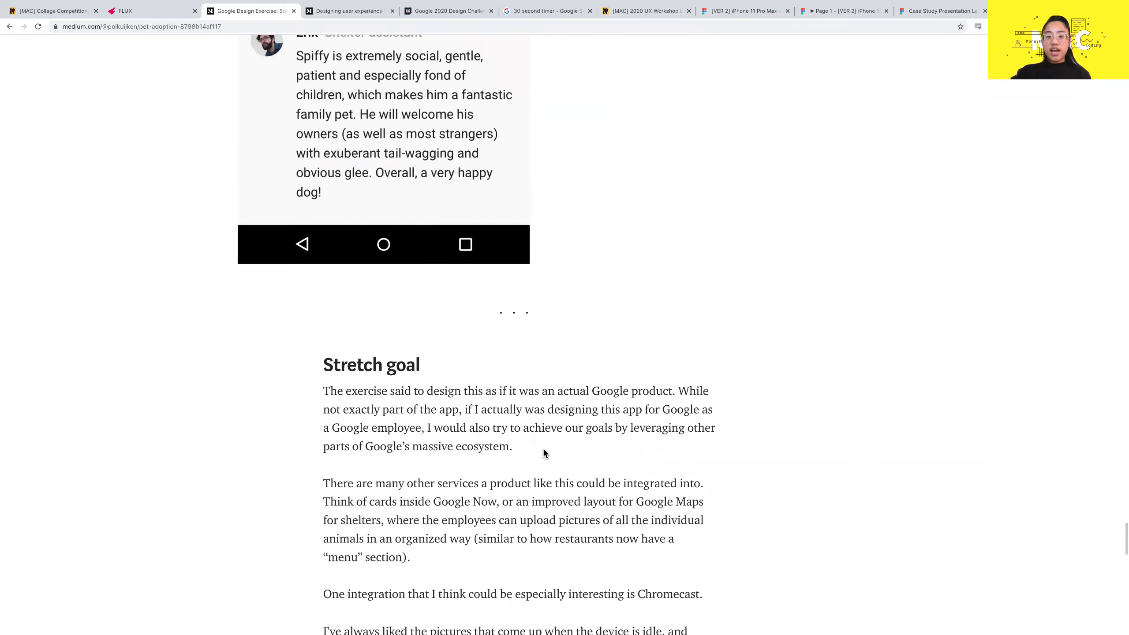
Read the "Stretch goal" section on integrating the product with other Google services such as Google Now, Google Maps and Chromecast.
scroll(562, 388, "down", 3)
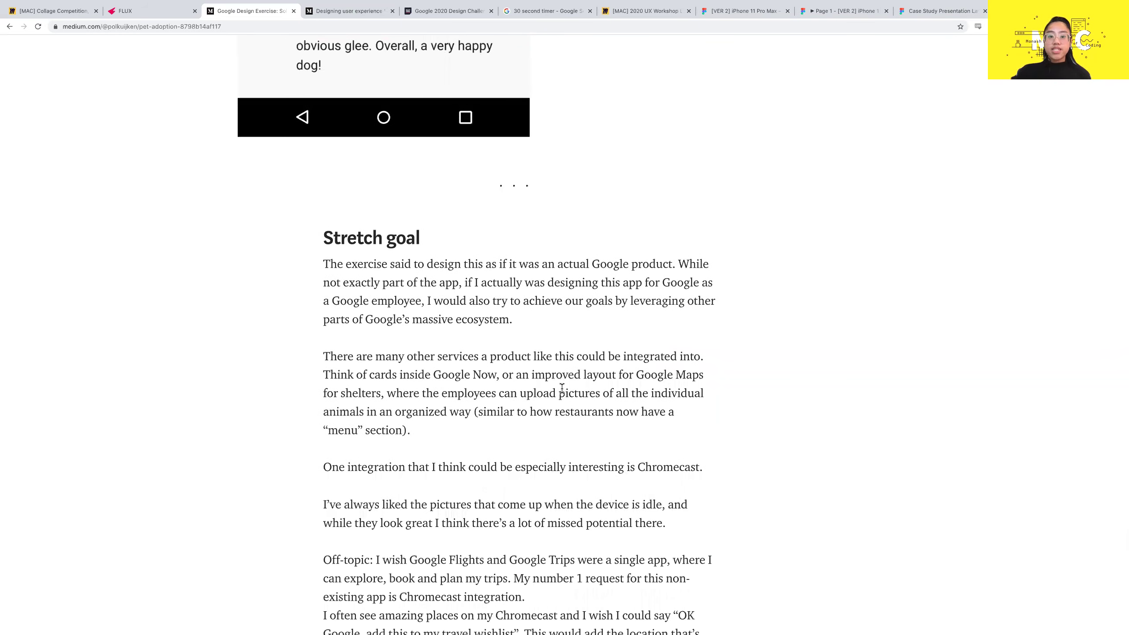
scroll(562, 388, "down", 3)
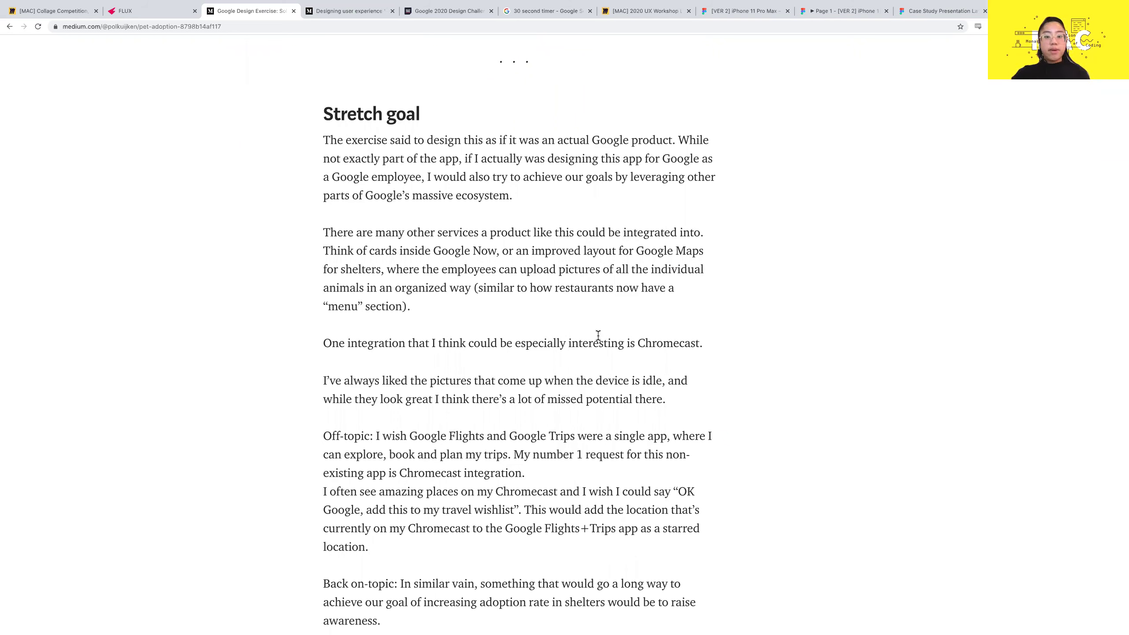
scroll(627, 314, "down", 5)
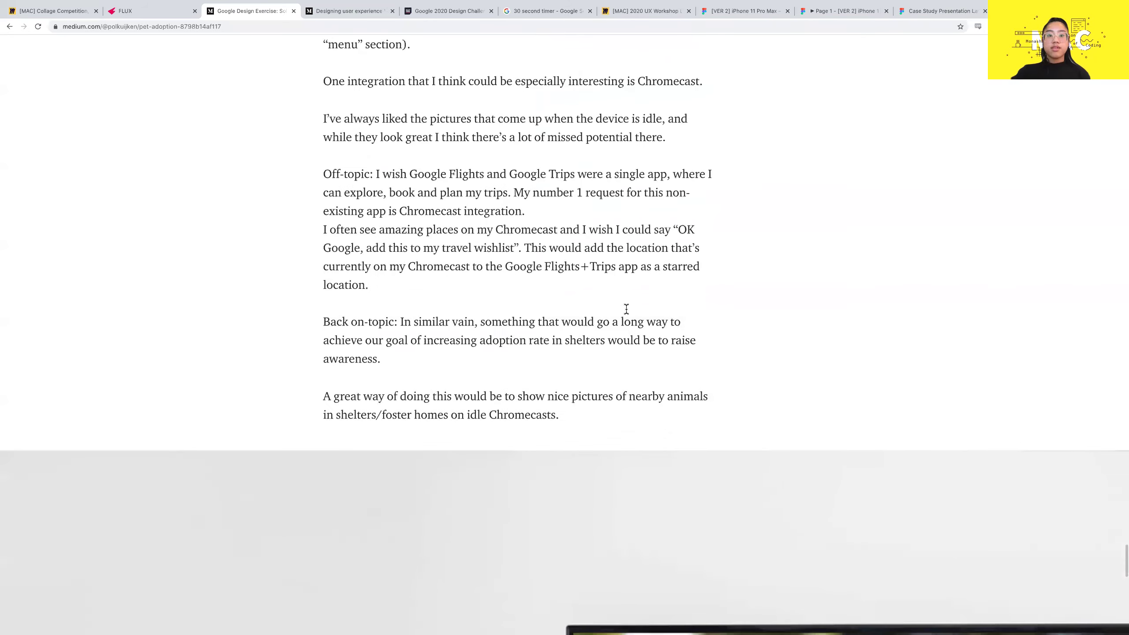
scroll(626, 314, "up", 3)
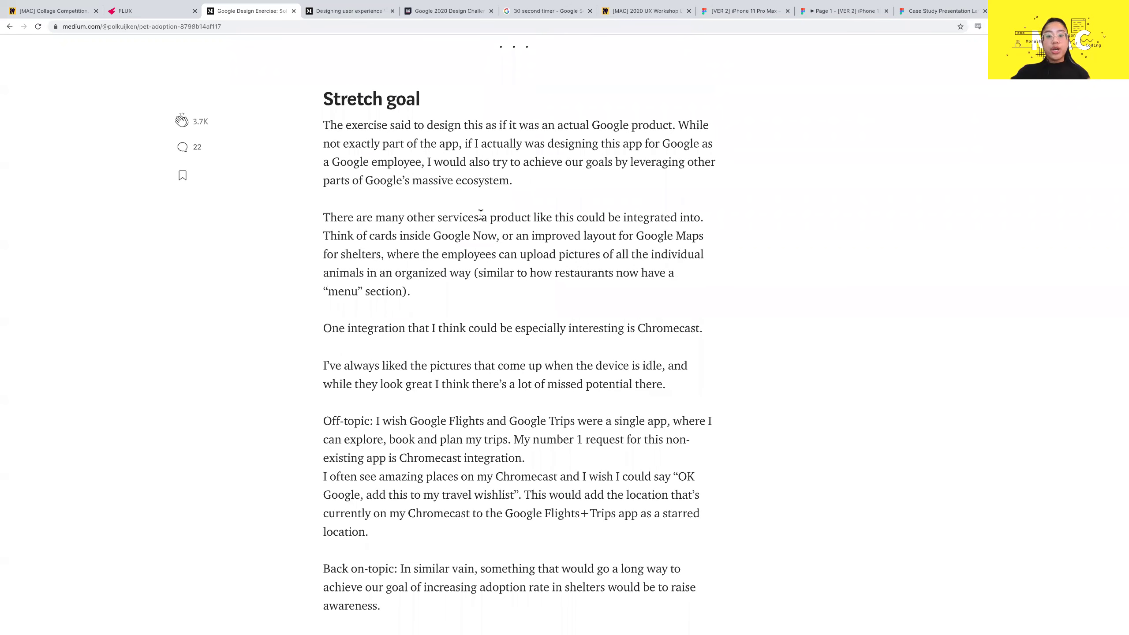
scroll(557, 281, "down", 1)
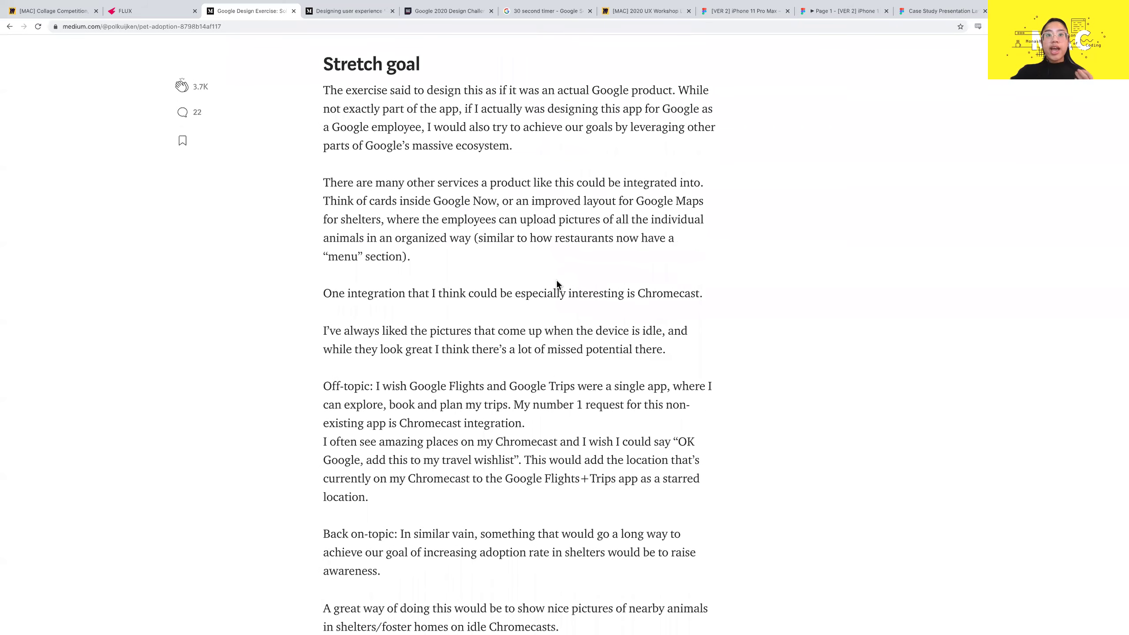
scroll(557, 282, "up", 1)
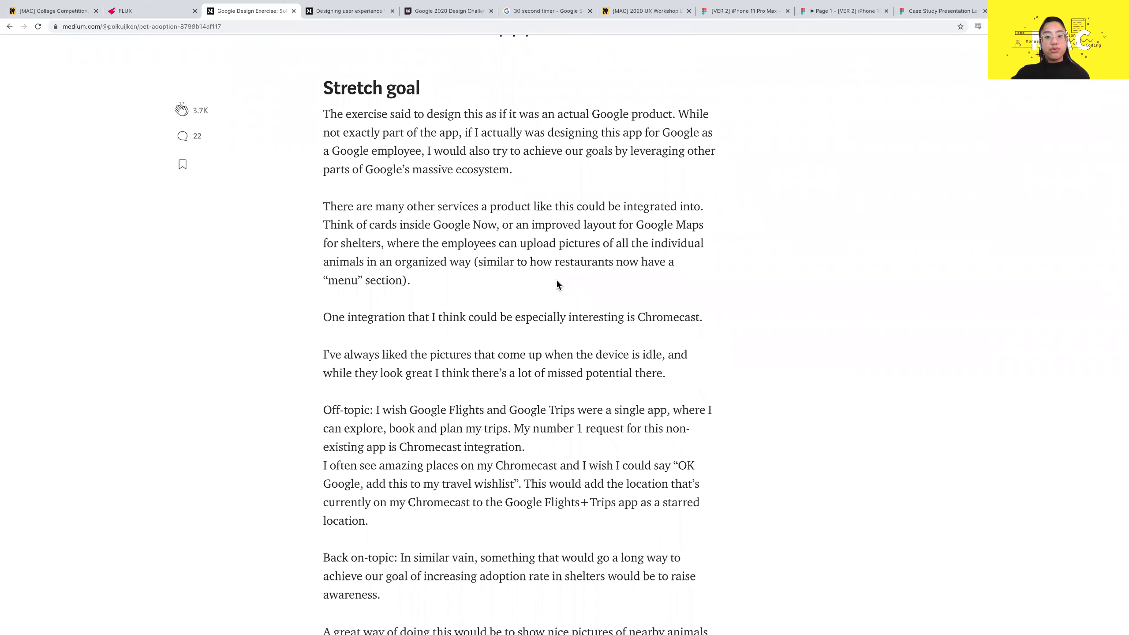
Examine the Chromecast integration mockup with the phone and TV screens, along with the article's closing text.
scroll(558, 285, "down", 5)
scroll(558, 284, "down", 5)
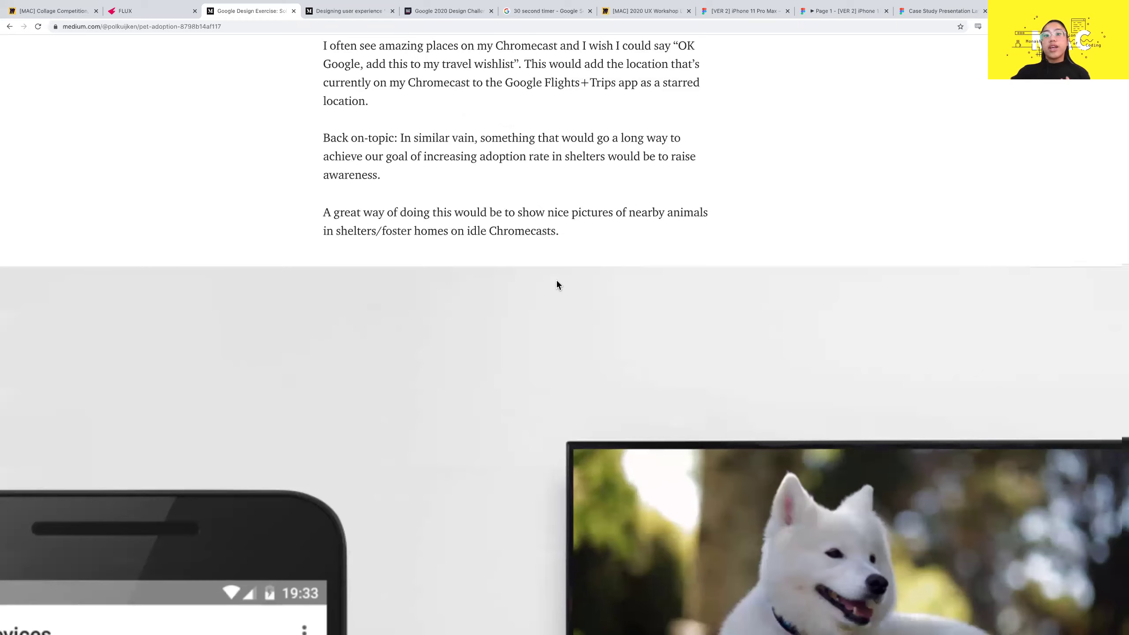
scroll(557, 285, "down", 15)
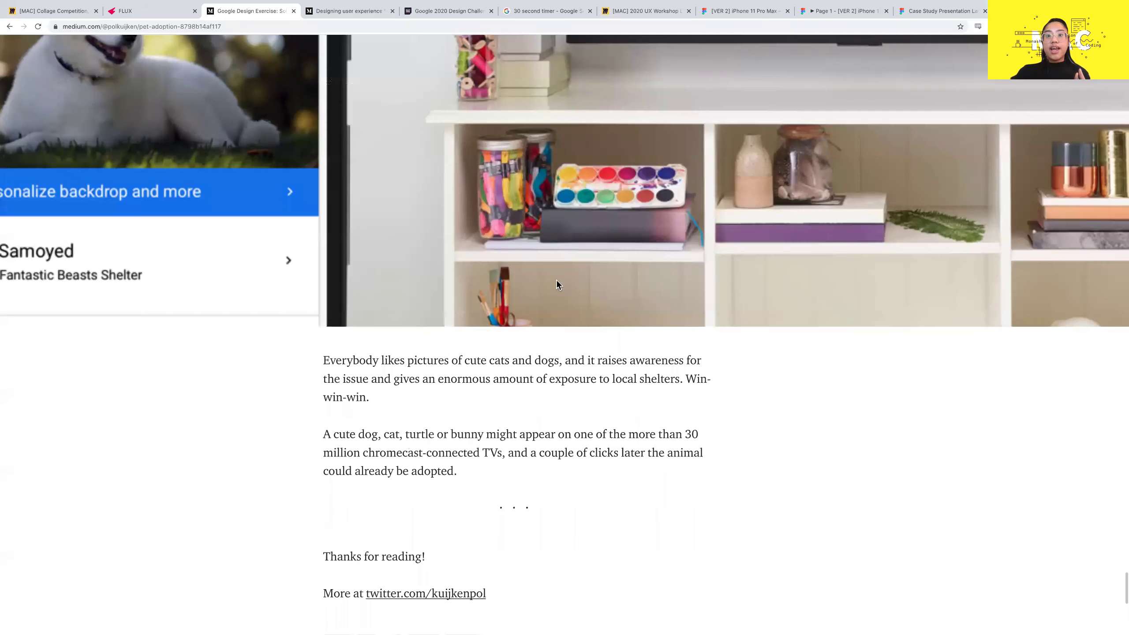
scroll(555, 280, "up", 10)
scroll(819, 279, "down", 1)
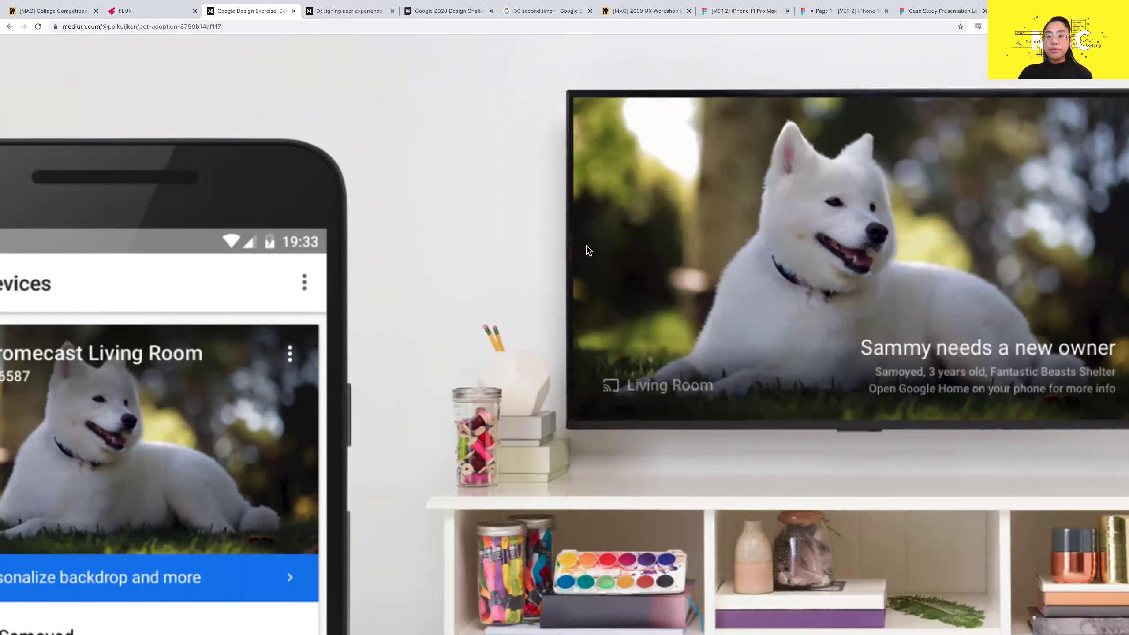
scroll(588, 250, "down", 3)
scroll(587, 250, "up", 2)
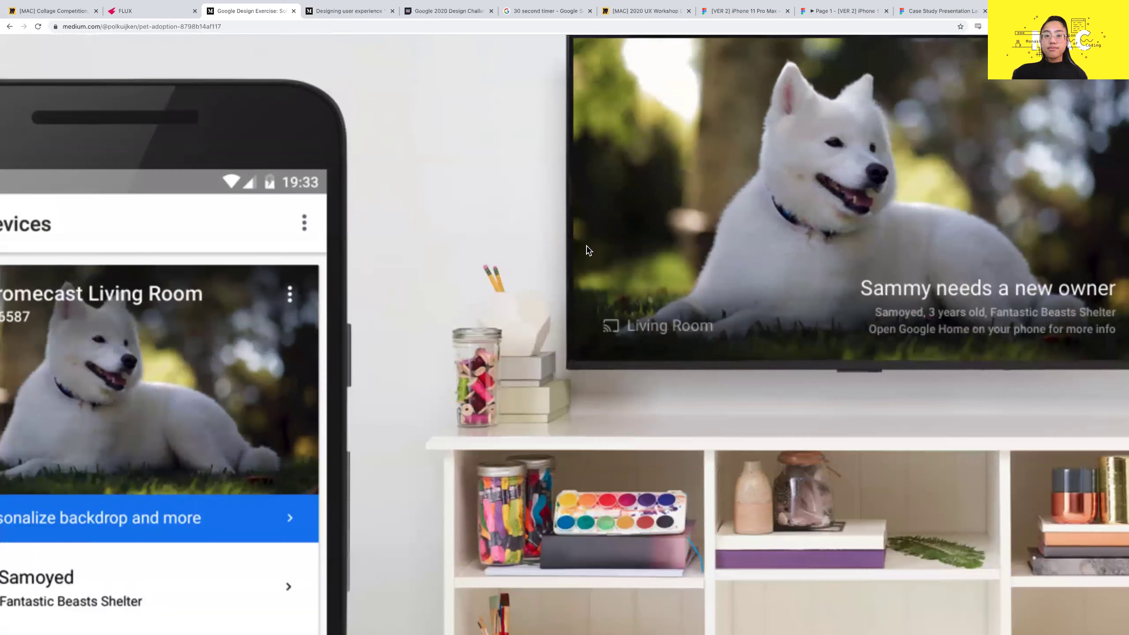
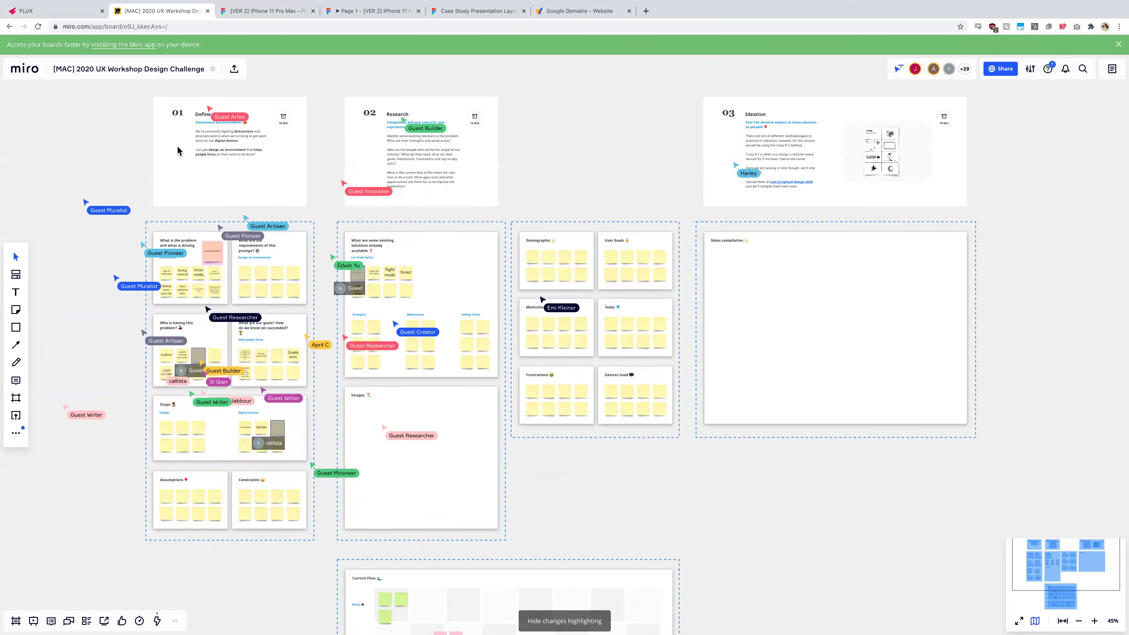
Survey the Miro workshop board's Define the Problem, Research and Ideation sections, enlarging the Define the Problem prompt card.
scroll(177, 151, "up", 2)
scroll(241, 224, "left", 3)
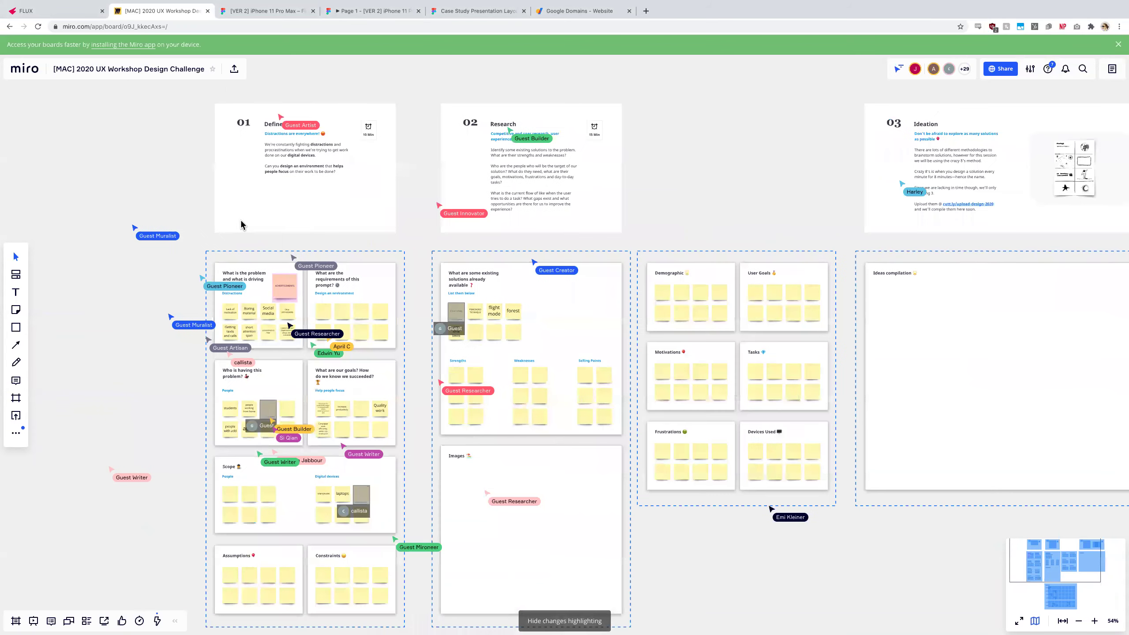
scroll(240, 224, "left", 2)
scroll(267, 200, "down", 2)
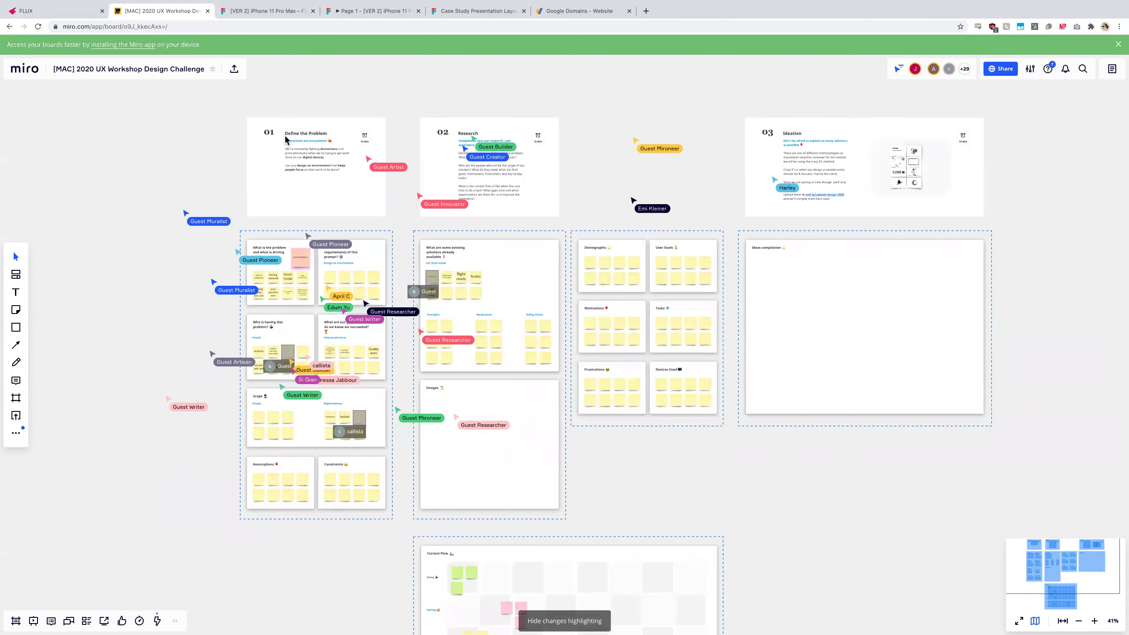
scroll(319, 227, "down", 3)
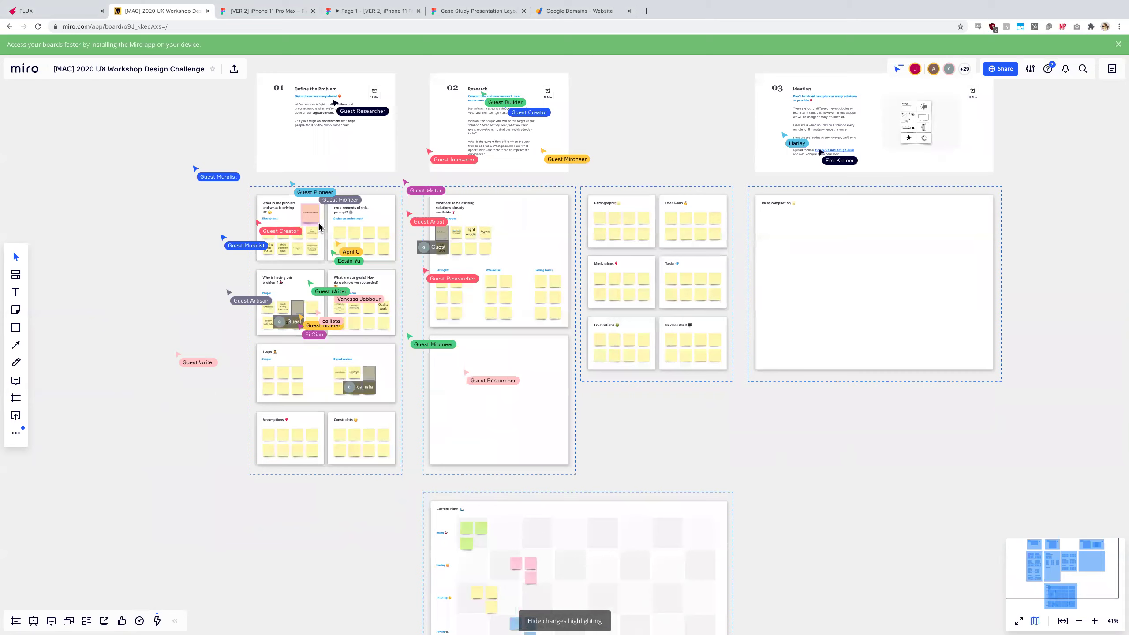
scroll(319, 226, "up", 3)
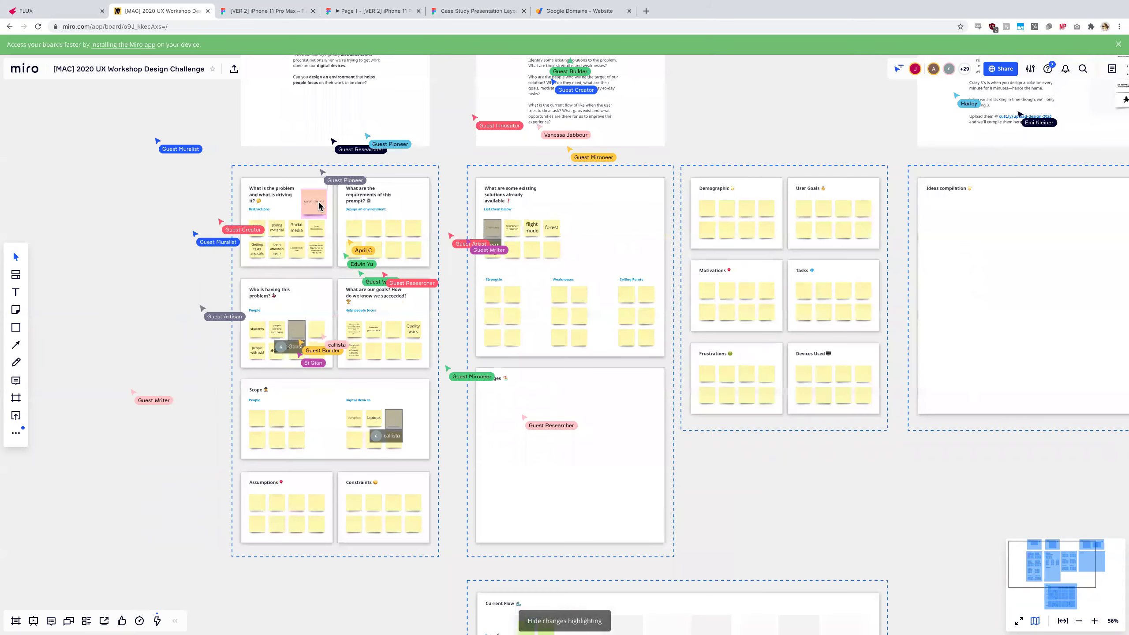
scroll(320, 204, "up", 2)
scroll(318, 204, "up", 1)
scroll(318, 204, "down", 1)
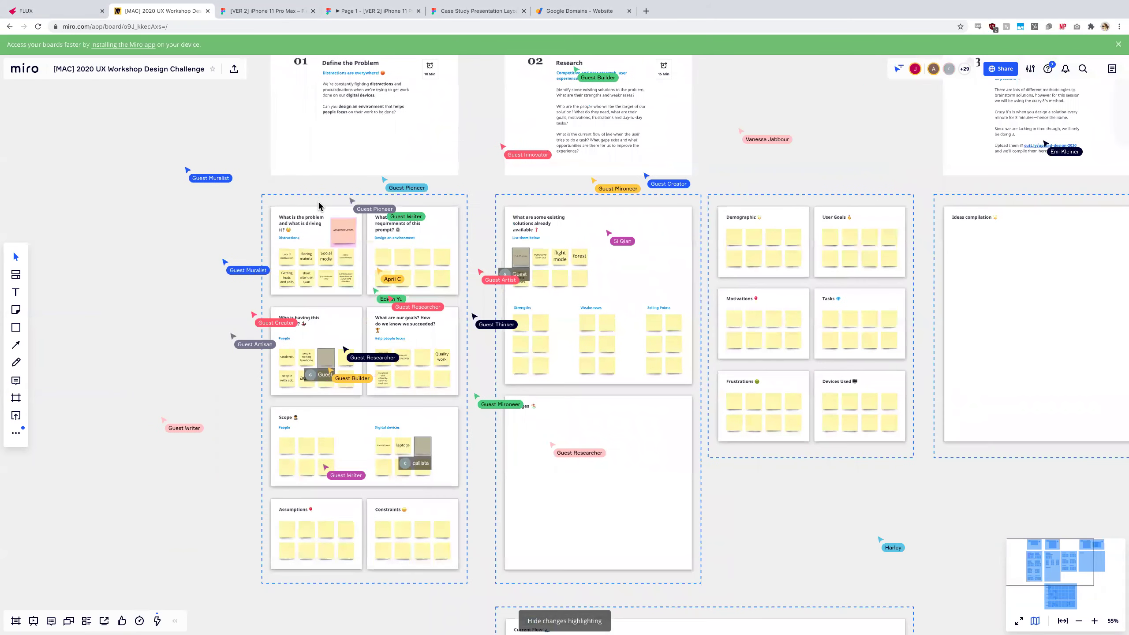
scroll(514, 172, "up", 2)
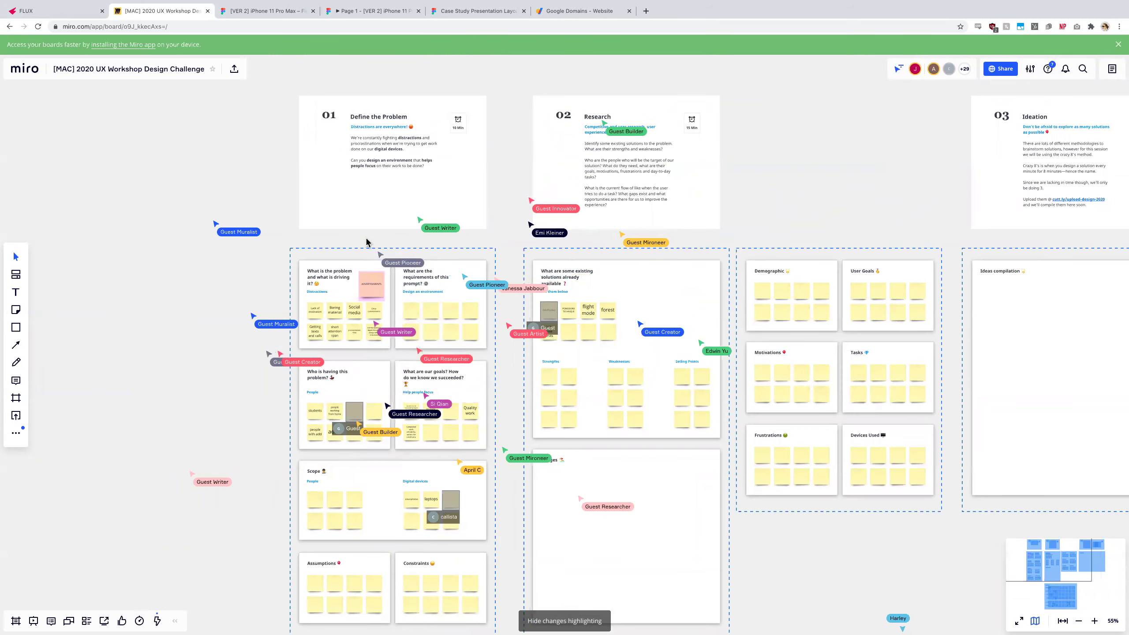
scroll(366, 242, "up", 2)
scroll(366, 242, "up", 3)
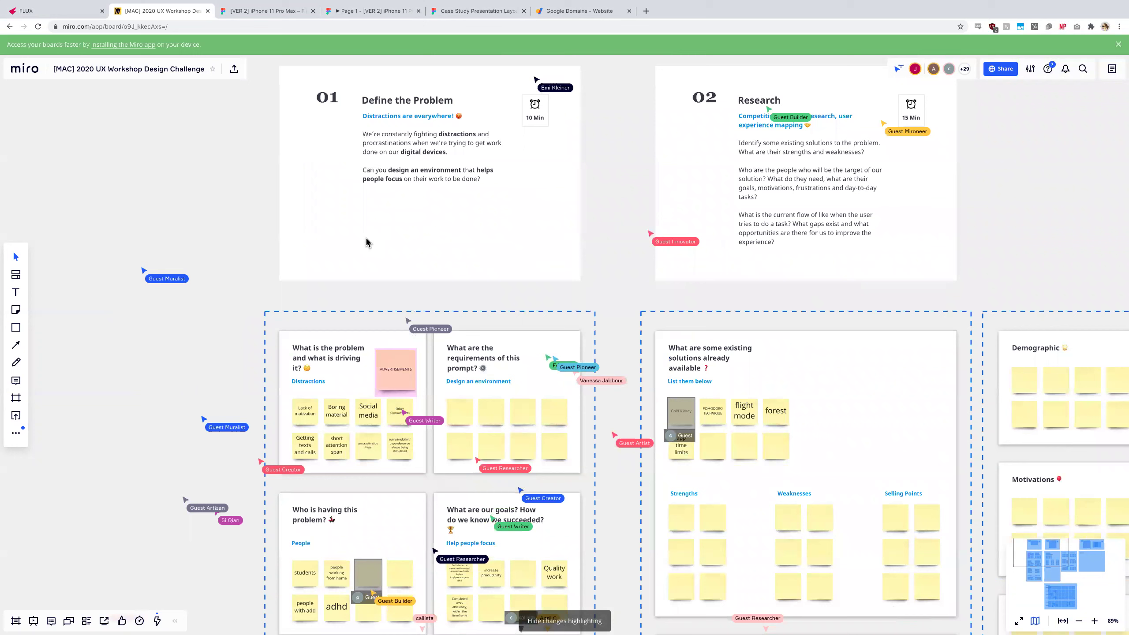
left_click(456, 272)
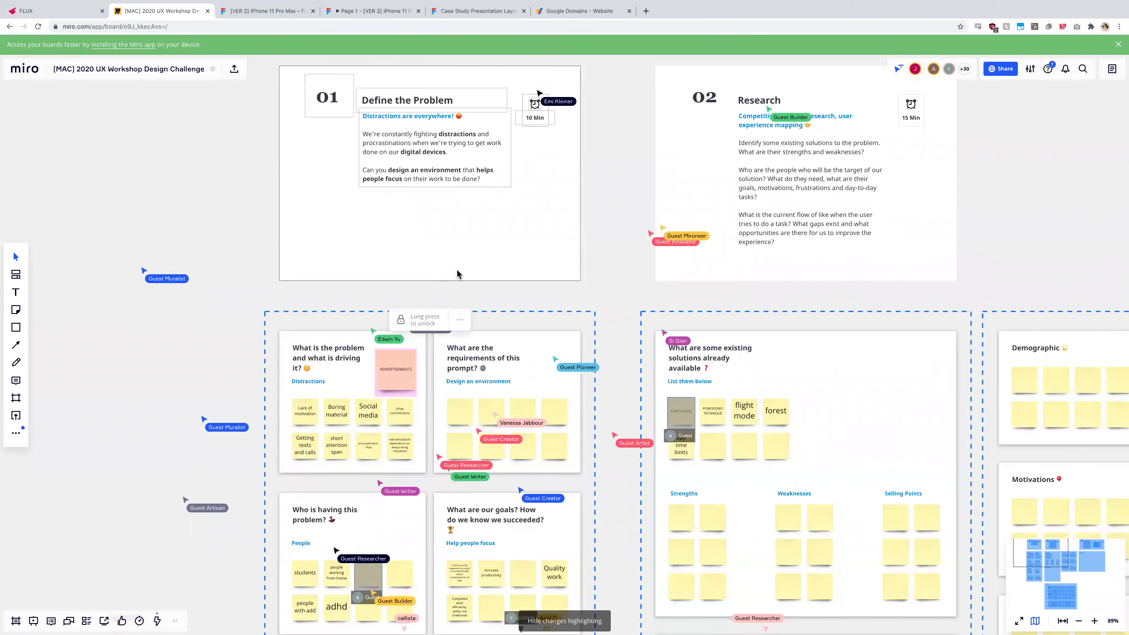
Inspect the participants' sticky notes on the problem, requirements, people, goals and scope cards below the Define the Problem prompt.
scroll(487, 343, "down", 3)
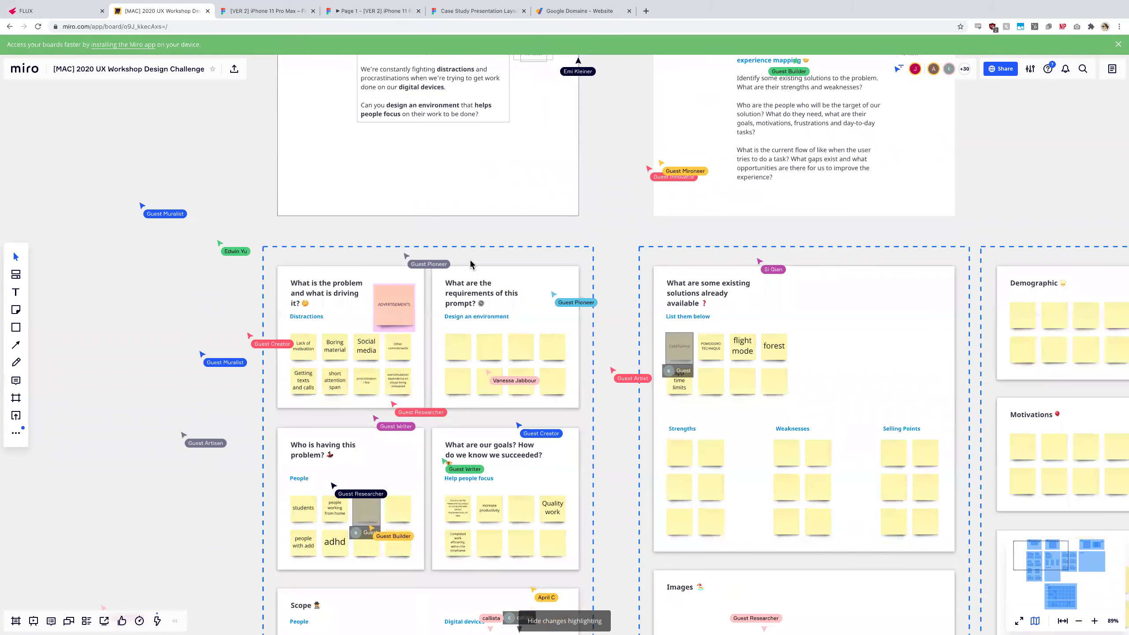
scroll(470, 264, "down", 1)
scroll(431, 177, "down", 5)
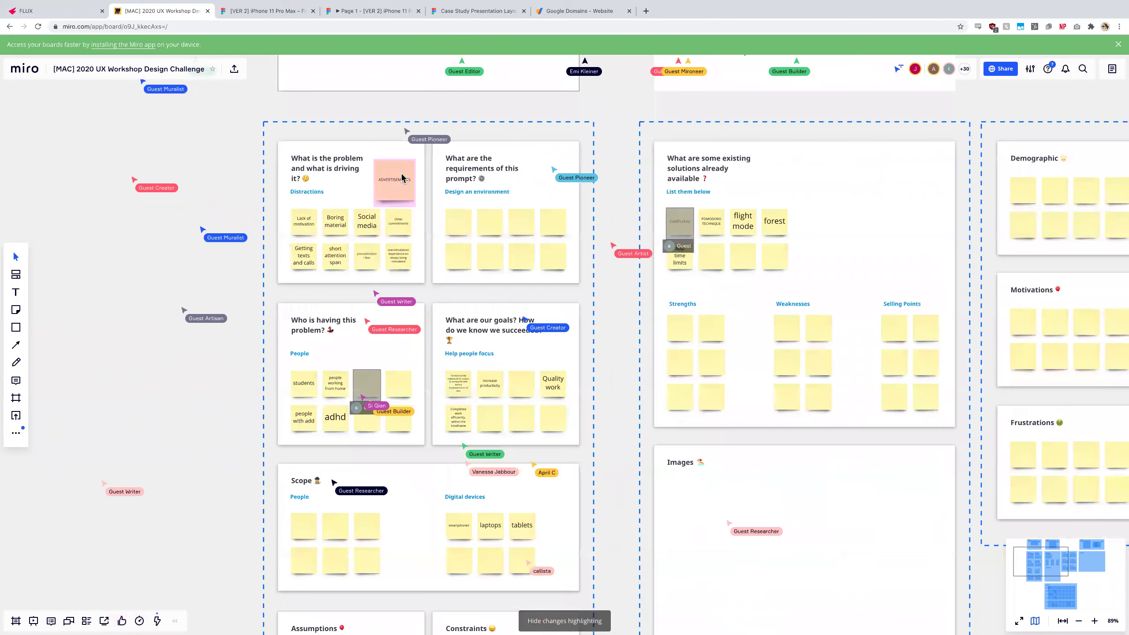
left_click_drag(403, 177, 501, 192)
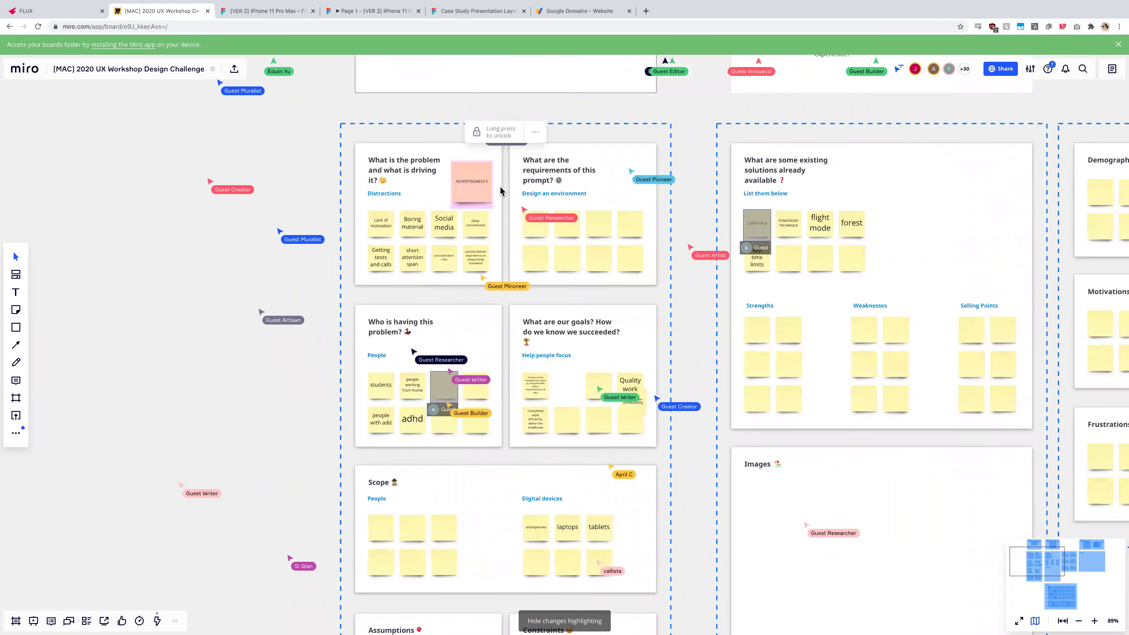
left_click(401, 179)
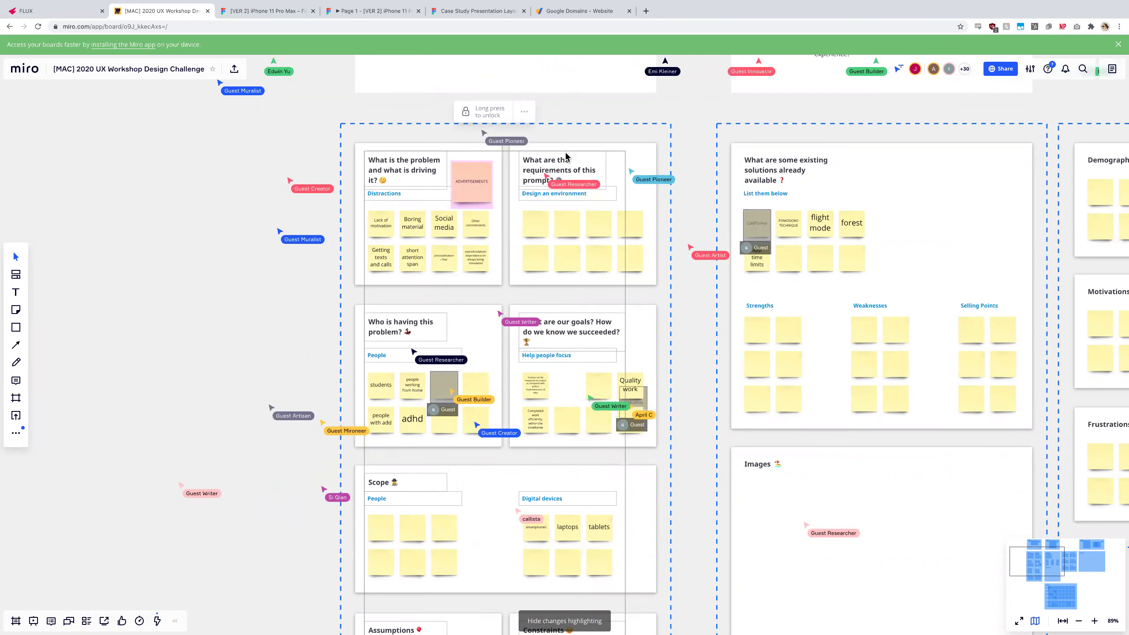
left_click(437, 219)
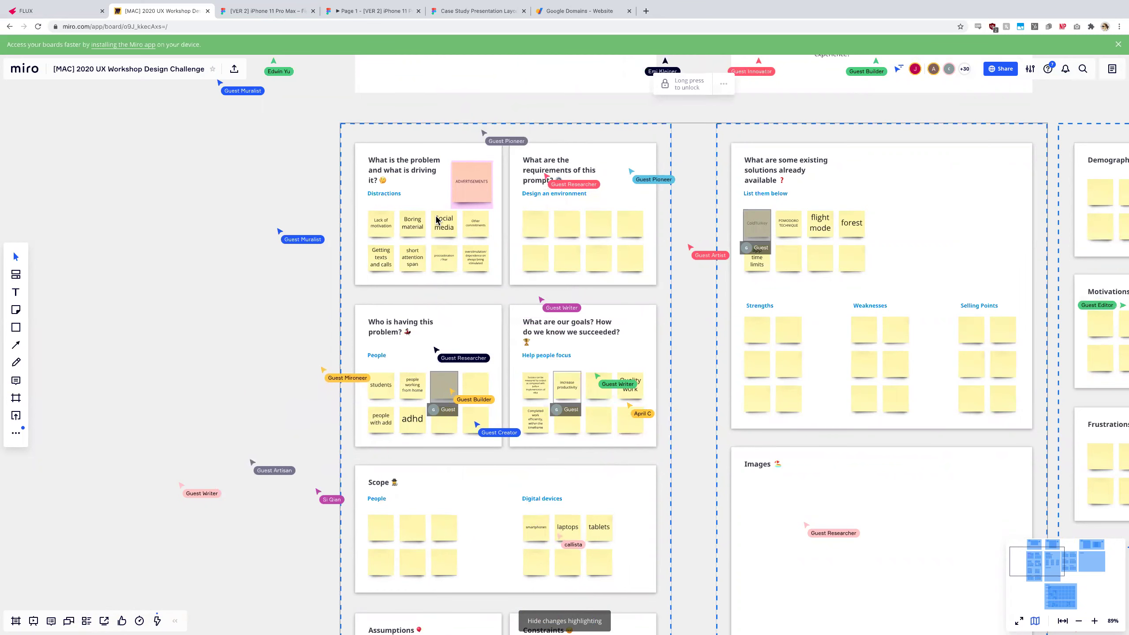
Revisit the Define the Problem prompt and compare it with the "What is the problem and what is driving it?" distraction notes.
scroll(437, 220, "up", 2)
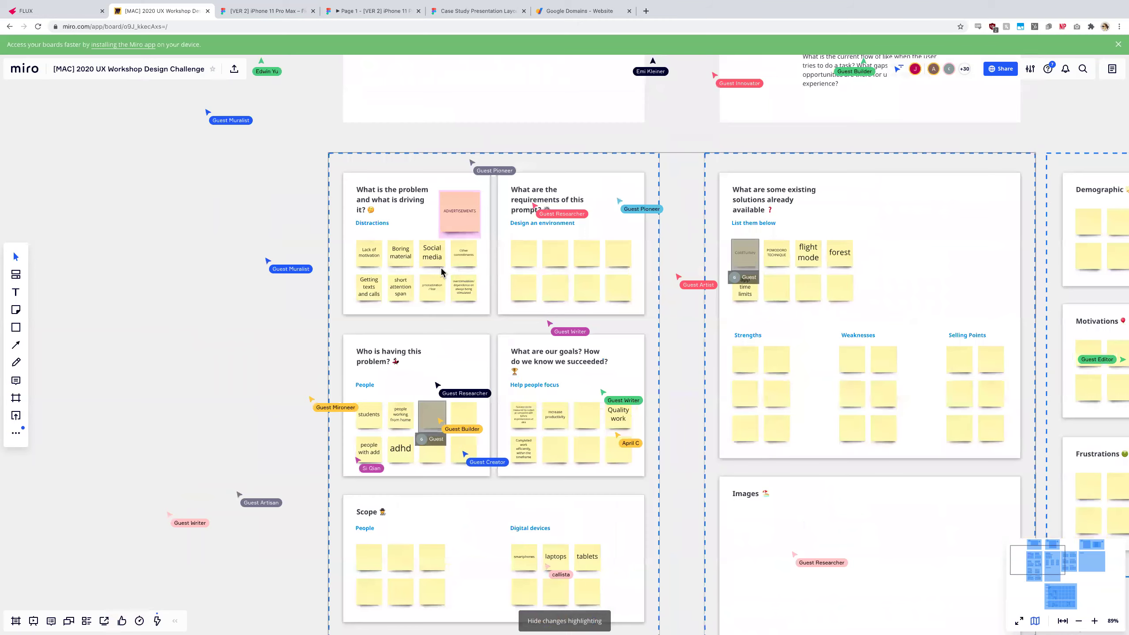
scroll(441, 267, "up", 3)
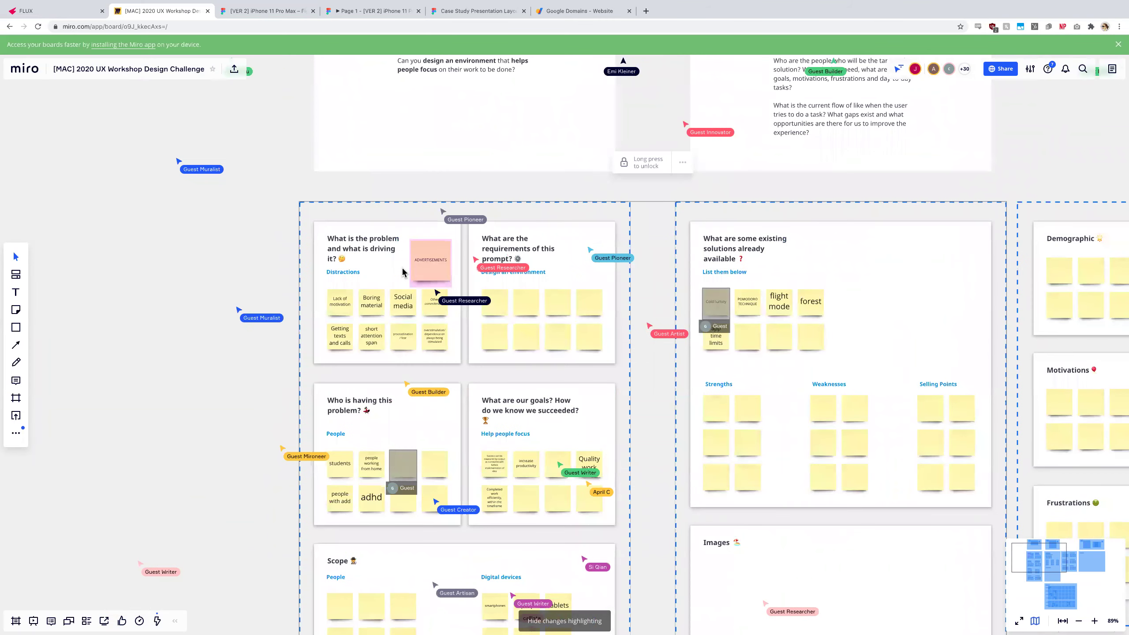
scroll(402, 269, "up", 2)
scroll(403, 268, "up", 2)
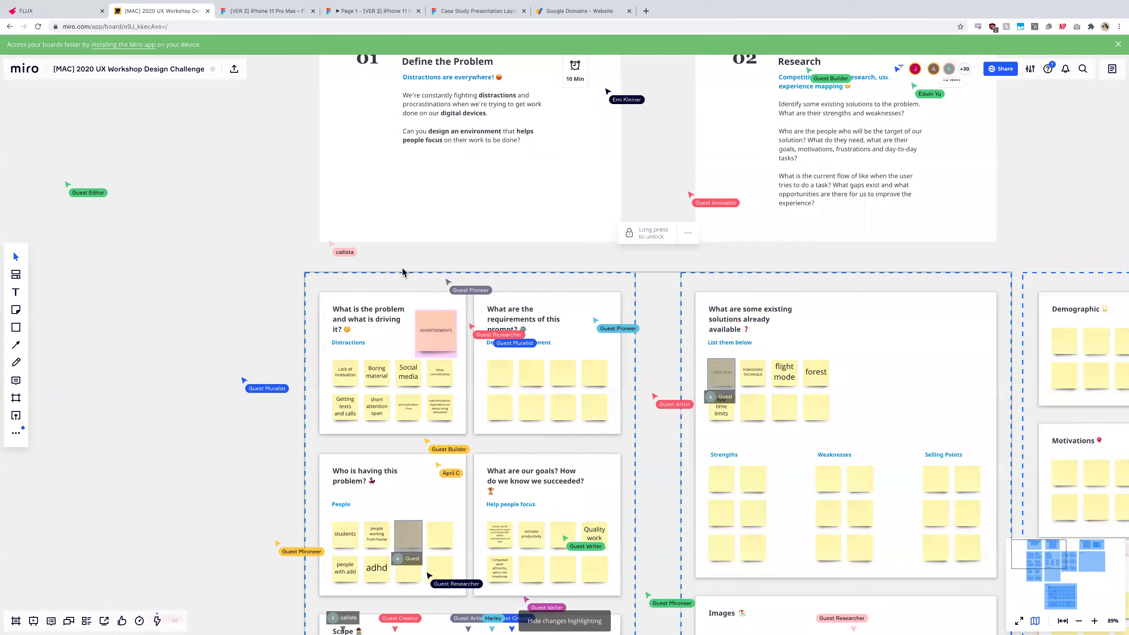
scroll(390, 239, "down", 3)
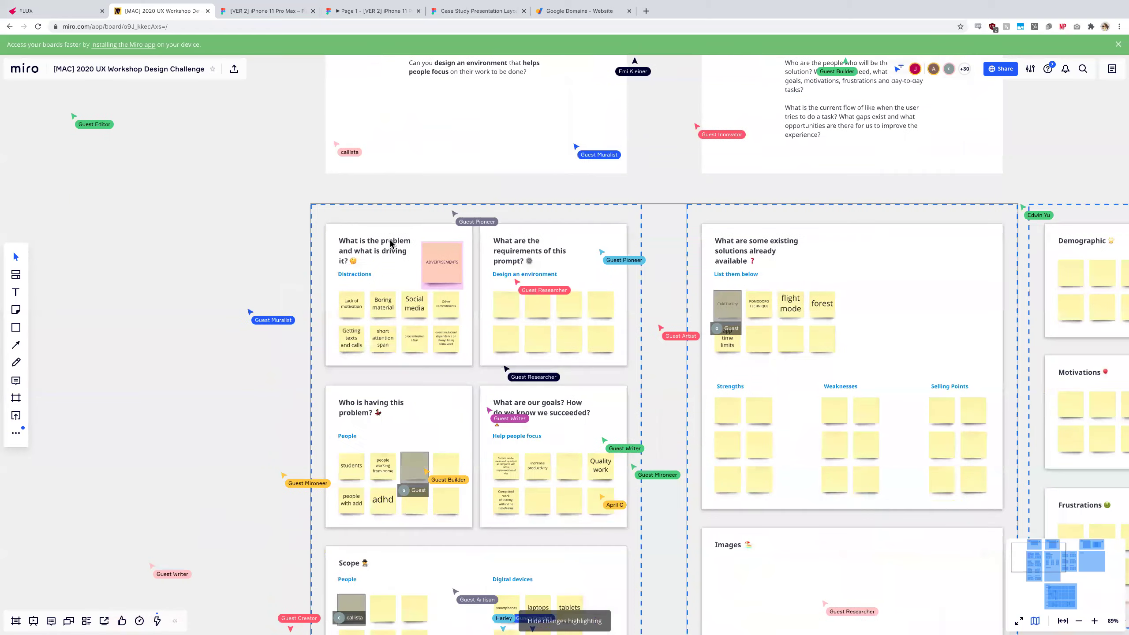
scroll(390, 240, "down", 1)
left_click(298, 359)
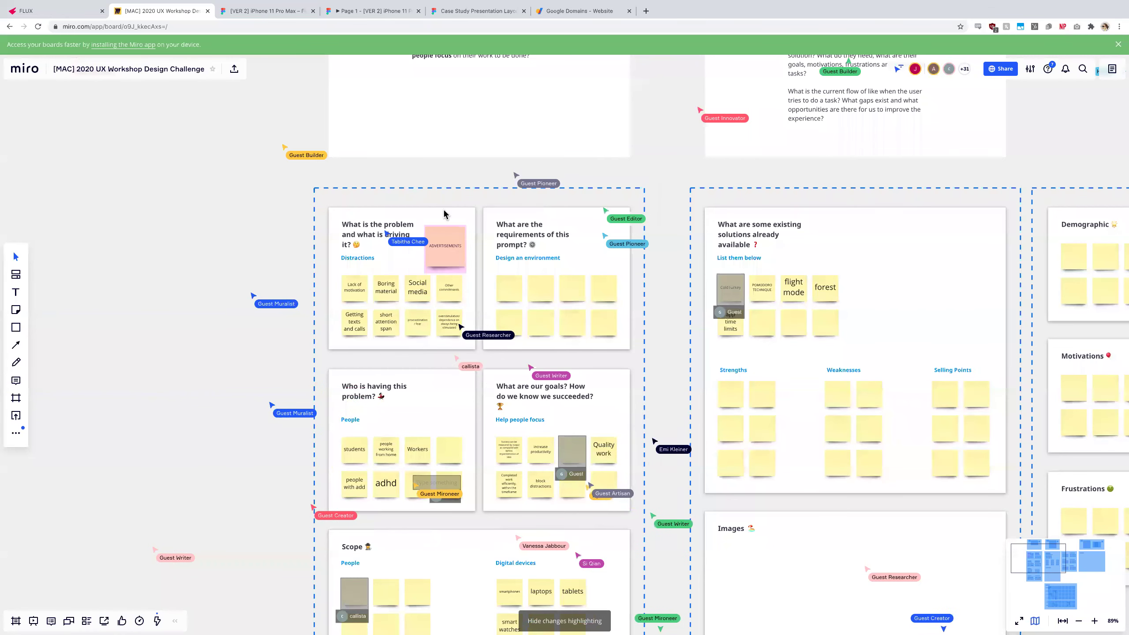
Look over the participants' notes on the problem, requirements, people, goals and scope cards of the Define the Problem section.
scroll(441, 221, "down", 2)
scroll(448, 226, "down", 2)
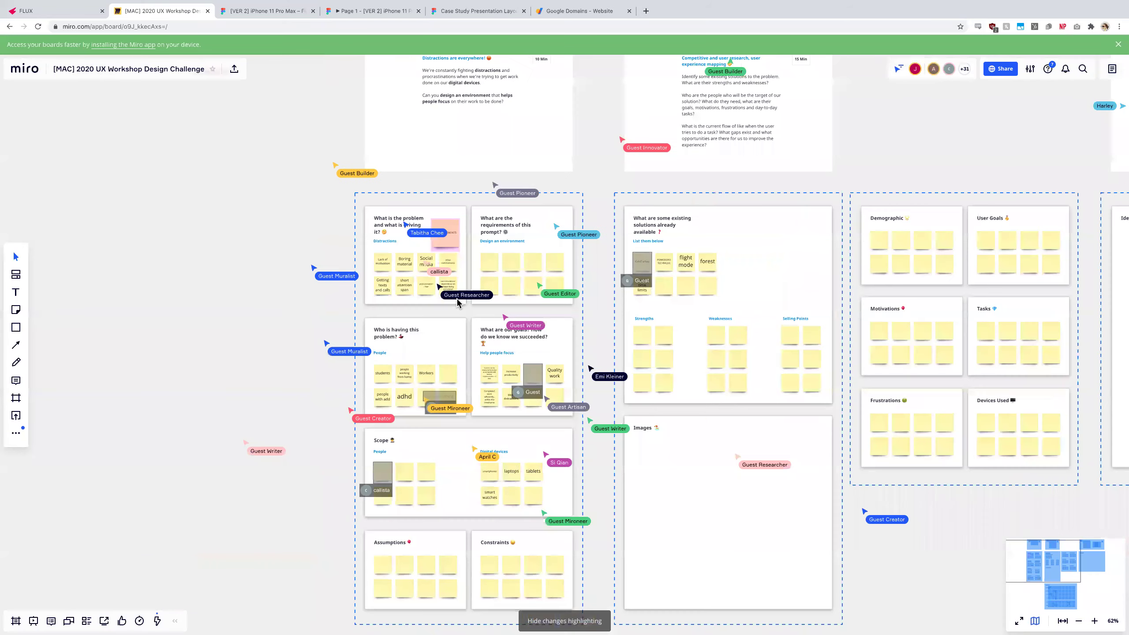
scroll(458, 303, "up", 3)
scroll(458, 302, "down", 1)
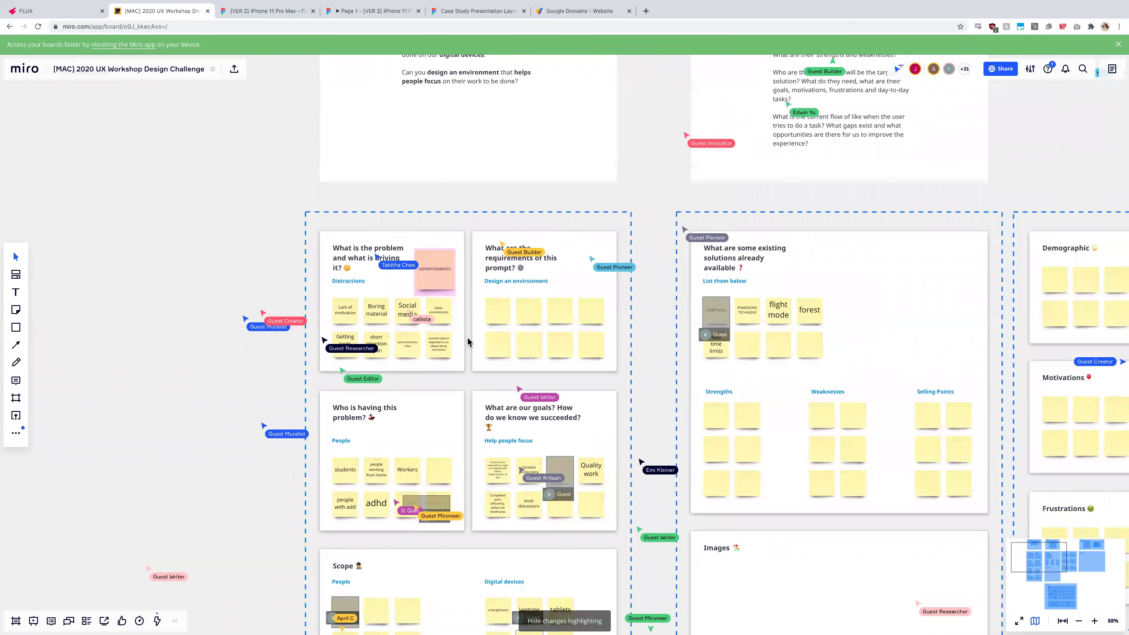
scroll(425, 356, "down", 1)
scroll(430, 354, "down", 1)
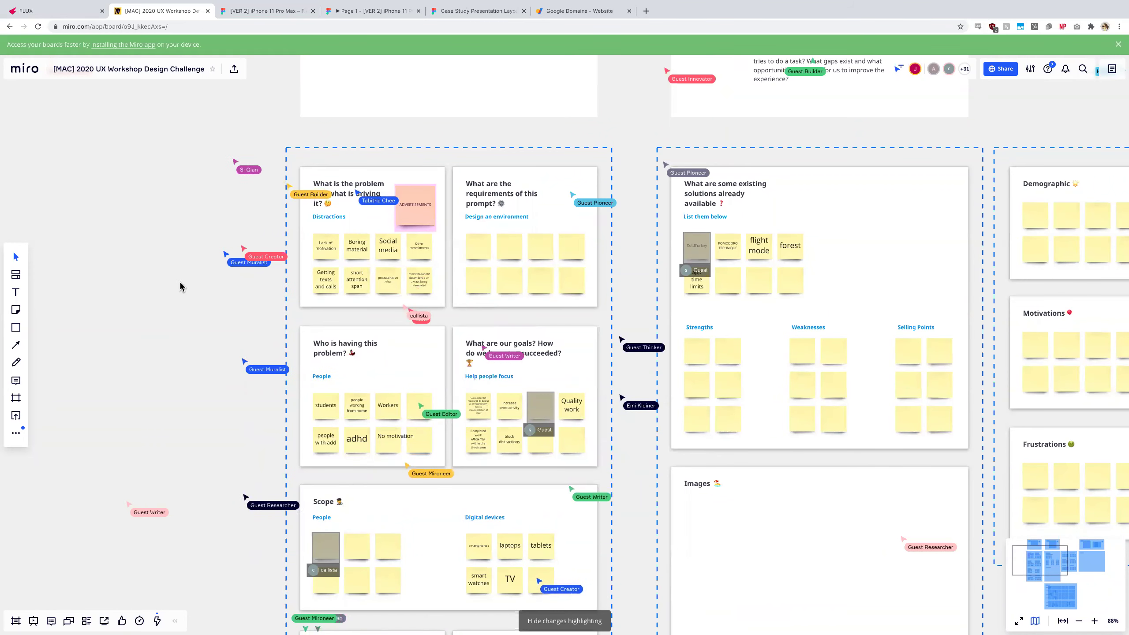
Start a countdown by searching Google for "2 minute timer" in a new tab, place that tab beside the Miro tab, and return to the board.
key("ctrl+t")
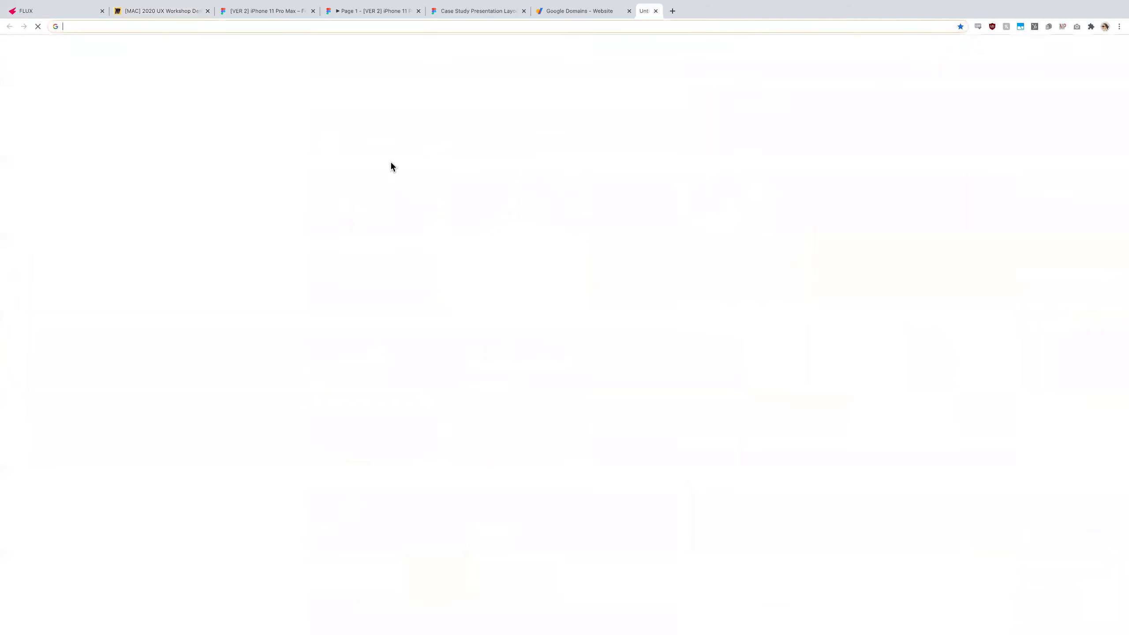
type("2 minute timer")
key("Return")
left_click_drag(655, 16, 267, 10)
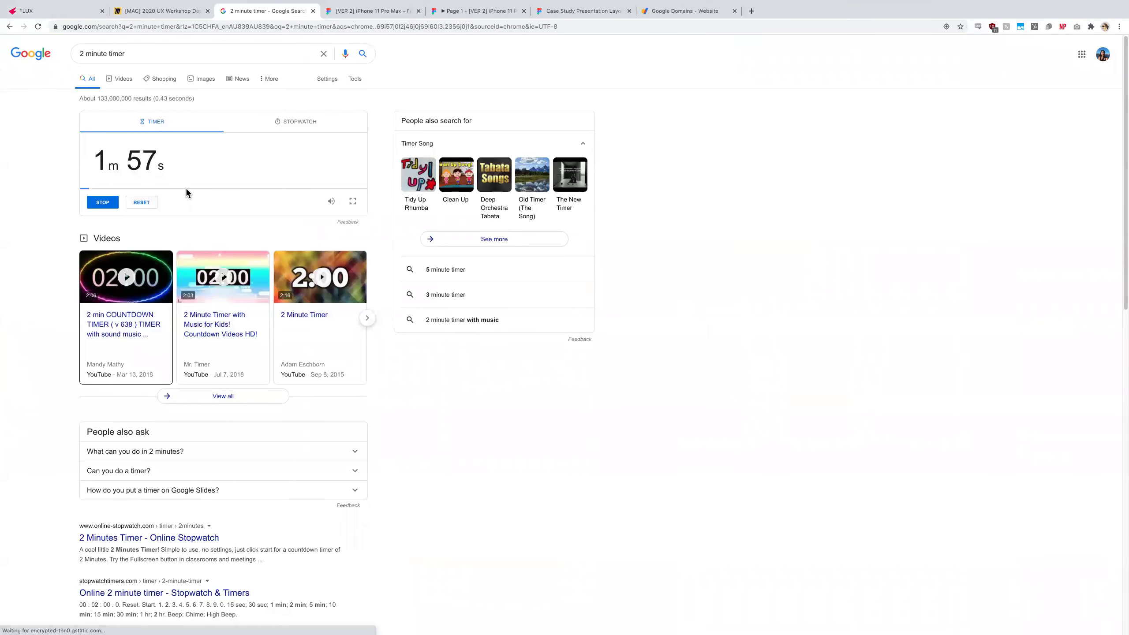
key("ctrl+shift+Tab")
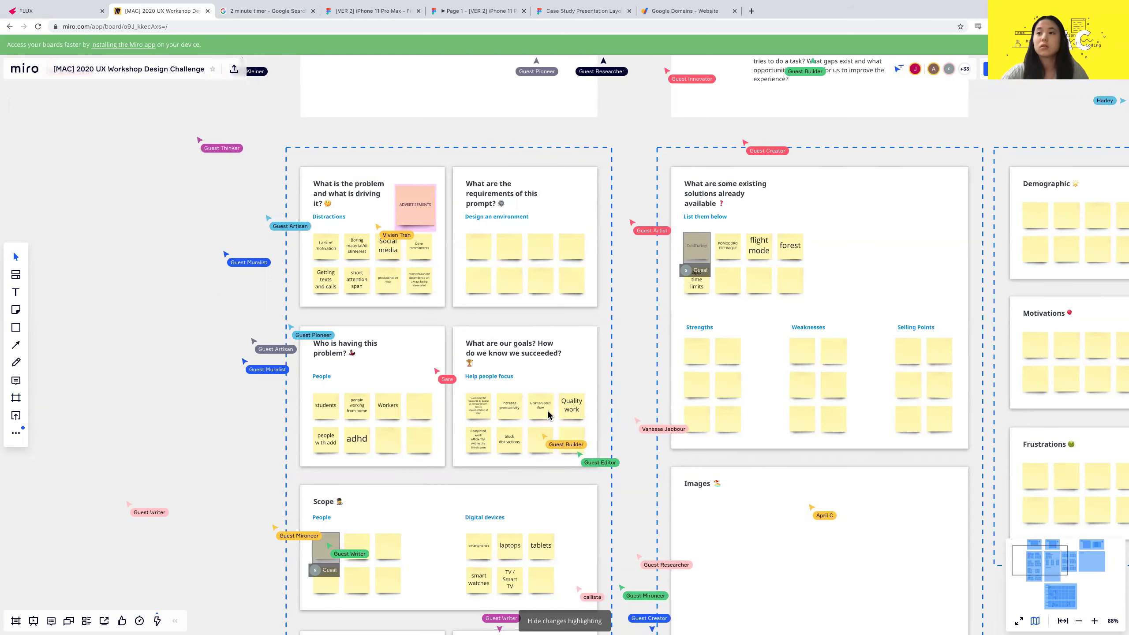
Review the whole Define the Problem section and read the distraction notes under "What is the problem and what is driving it?" up close.
scroll(592, 272, "down", 3)
scroll(593, 272, "down", 3)
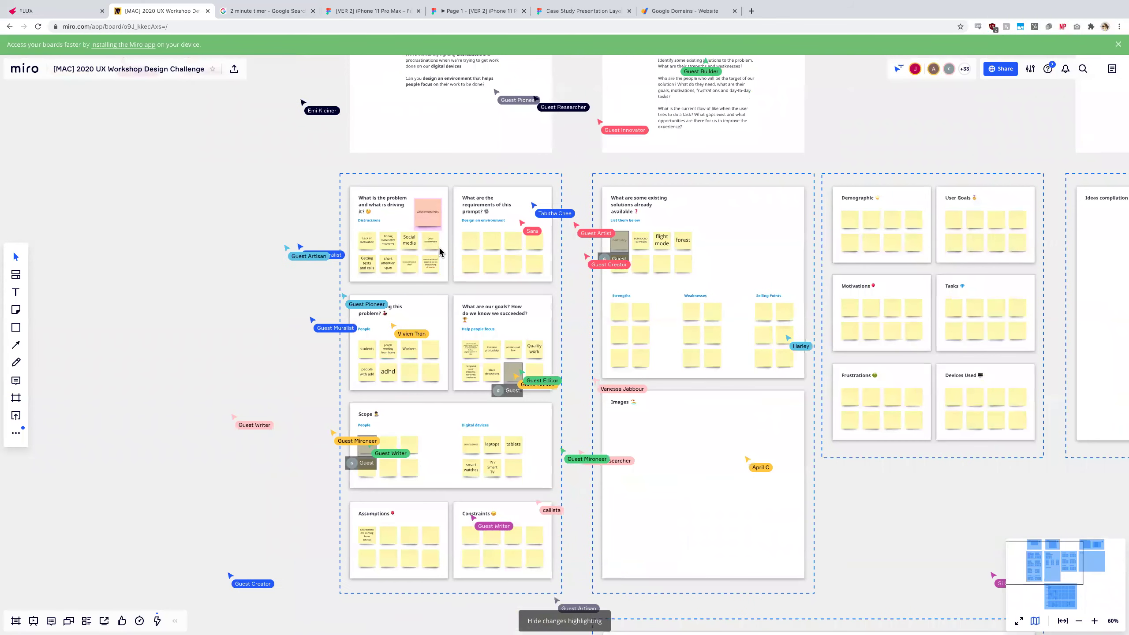
scroll(378, 195, "down", 2)
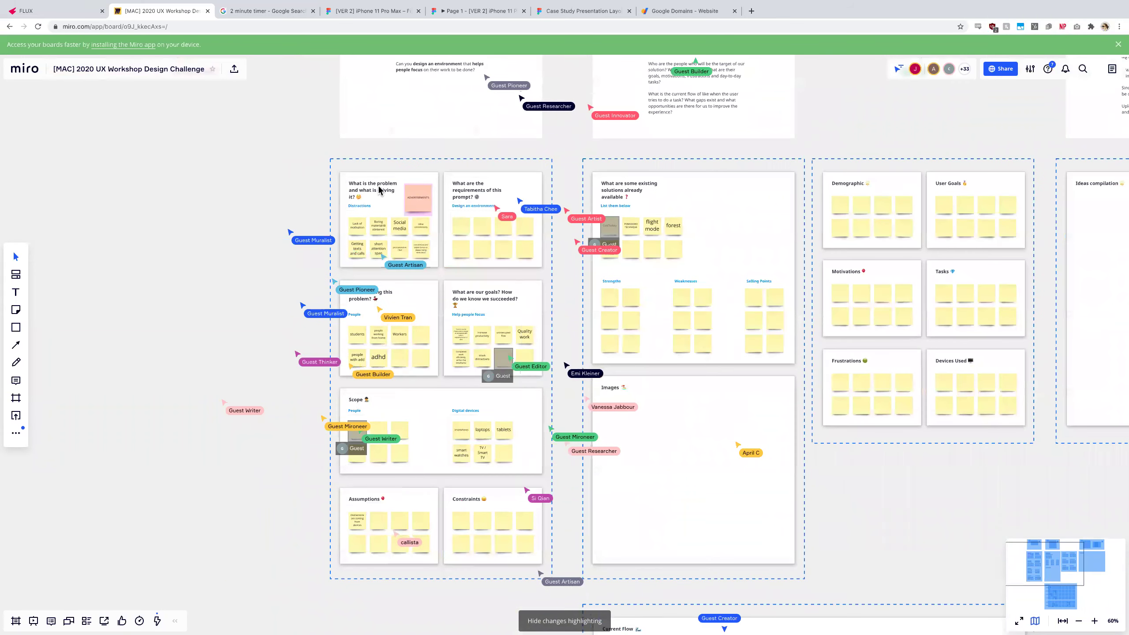
scroll(380, 231, "up", 3)
scroll(381, 230, "up", 1)
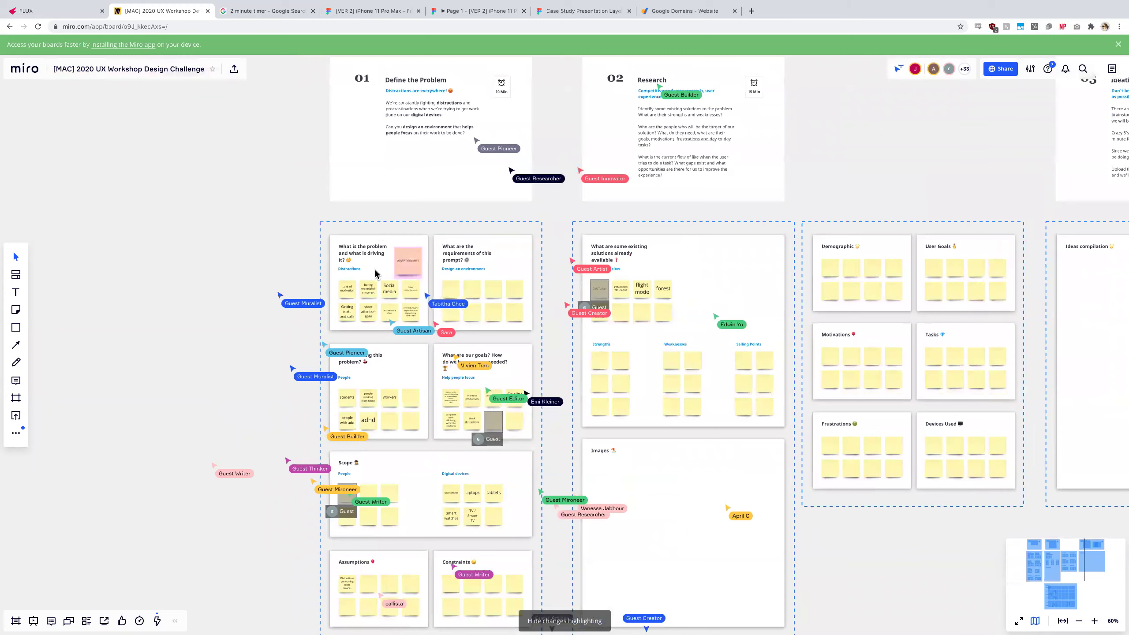
scroll(376, 275, "up", 2)
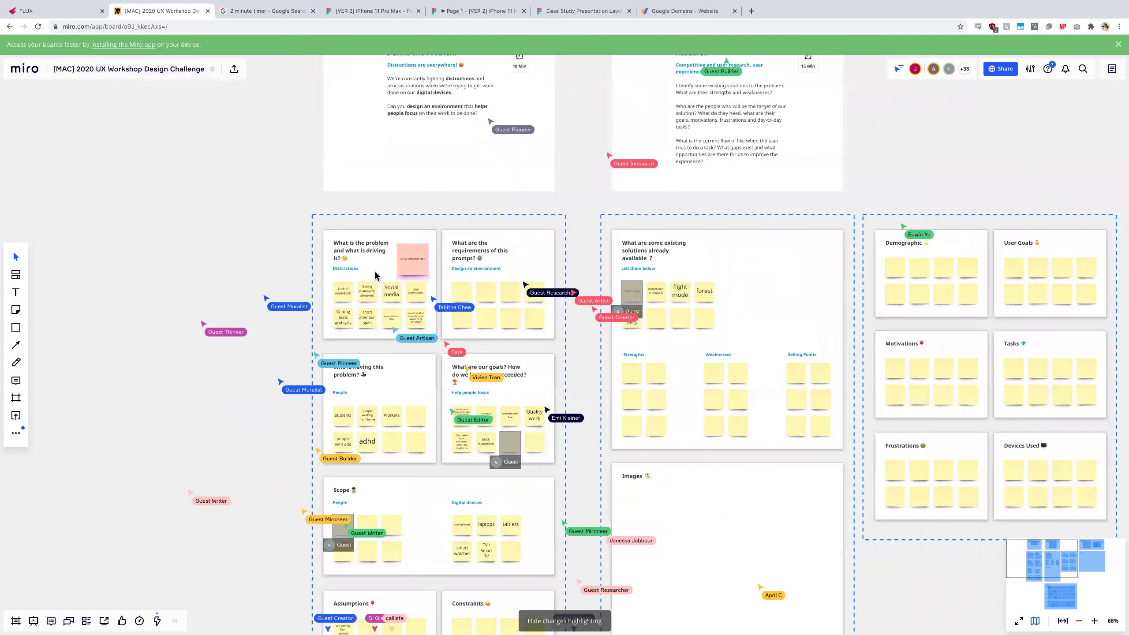
scroll(376, 275, "up", 5)
scroll(386, 267, "down", 3)
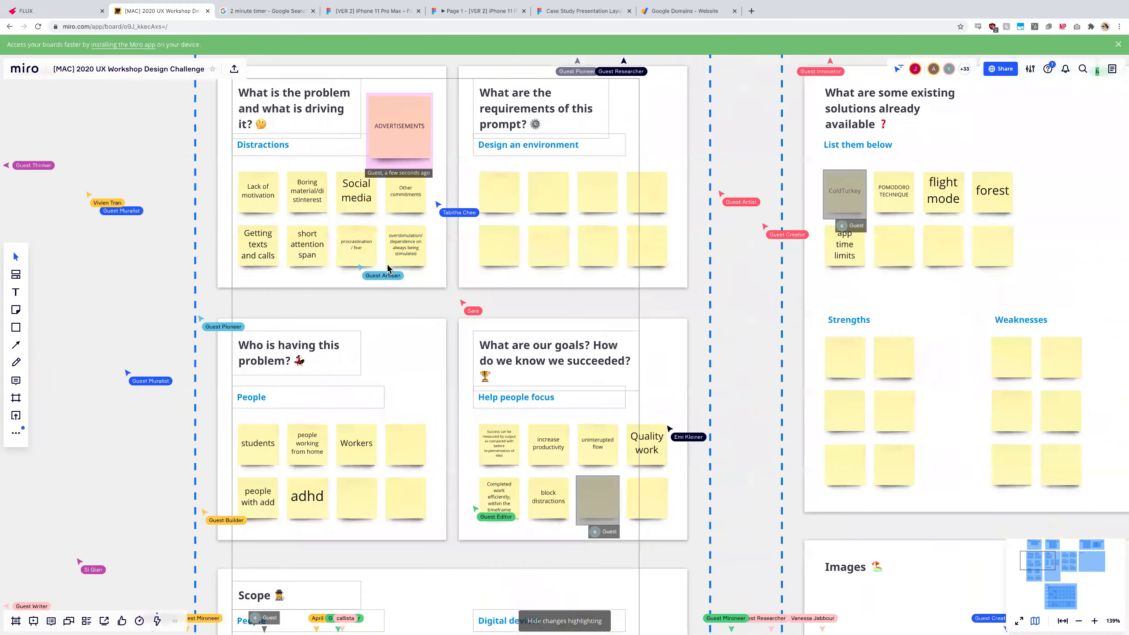
scroll(387, 269, "down", 5)
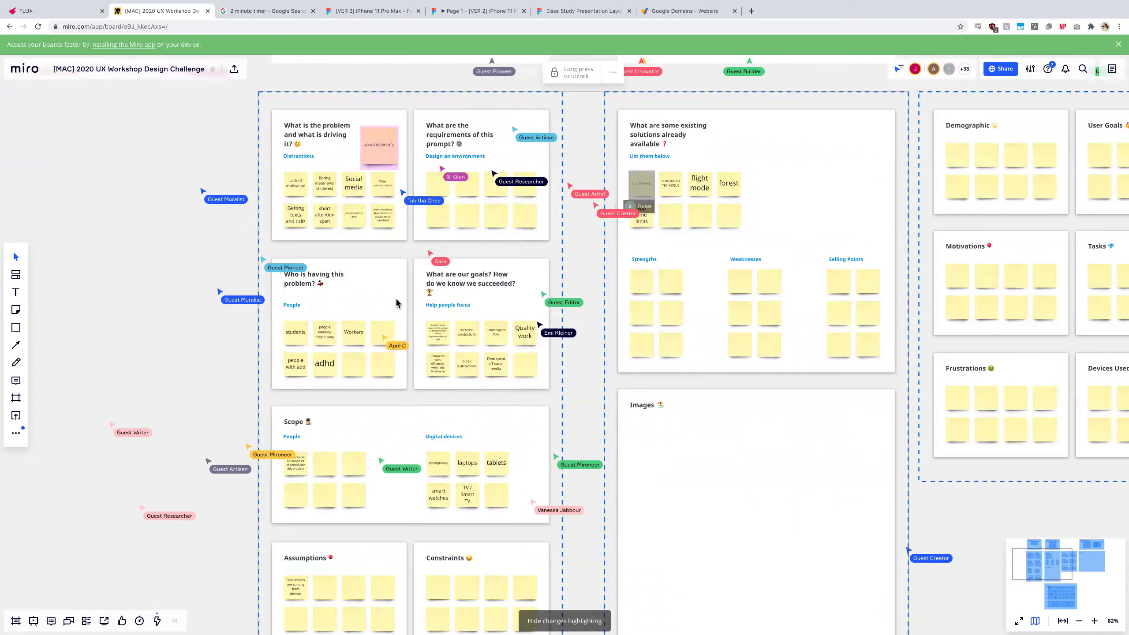
Point out the People area of the "Who is having this problem?" card and examine it alongside the neighbouring cards.
left_click(298, 307)
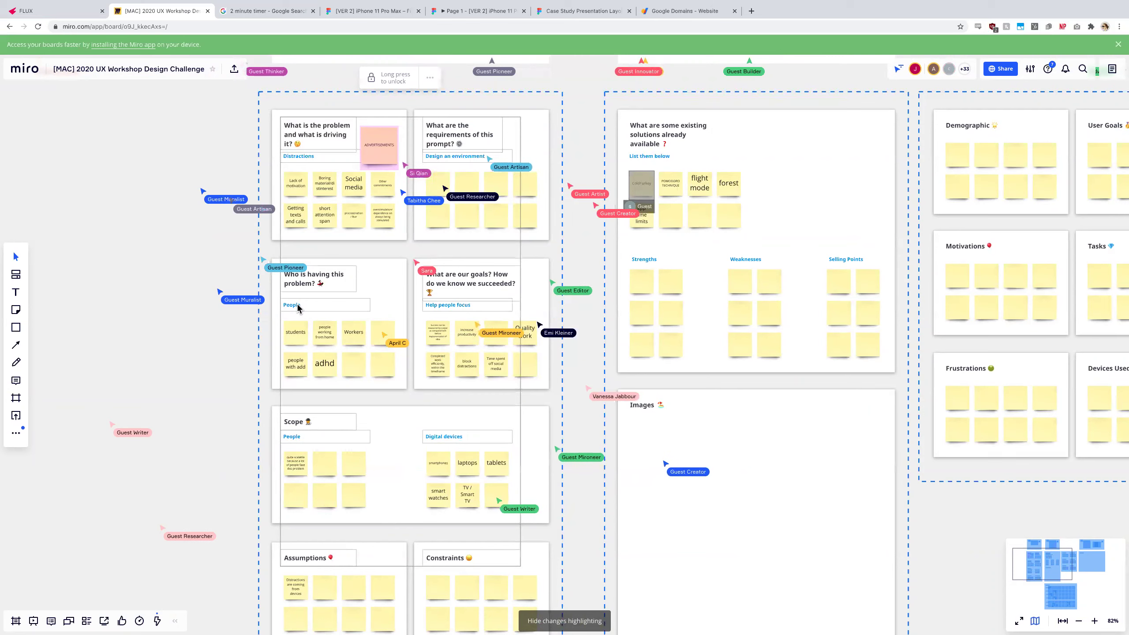
key("Escape")
scroll(330, 286, "up", 1)
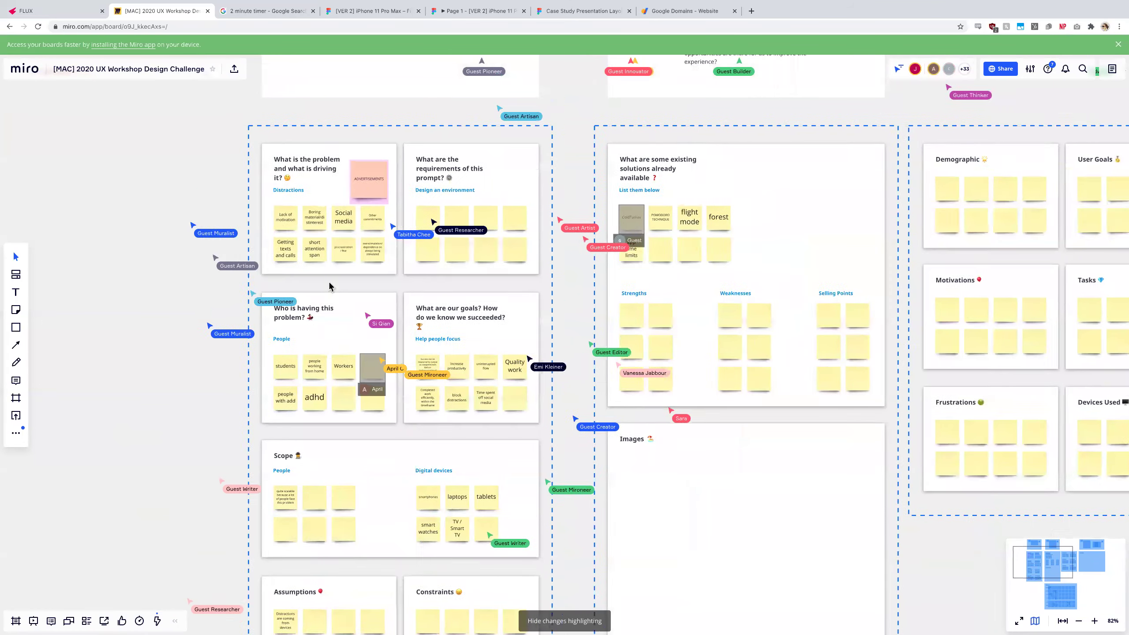
scroll(356, 307, "down", 3)
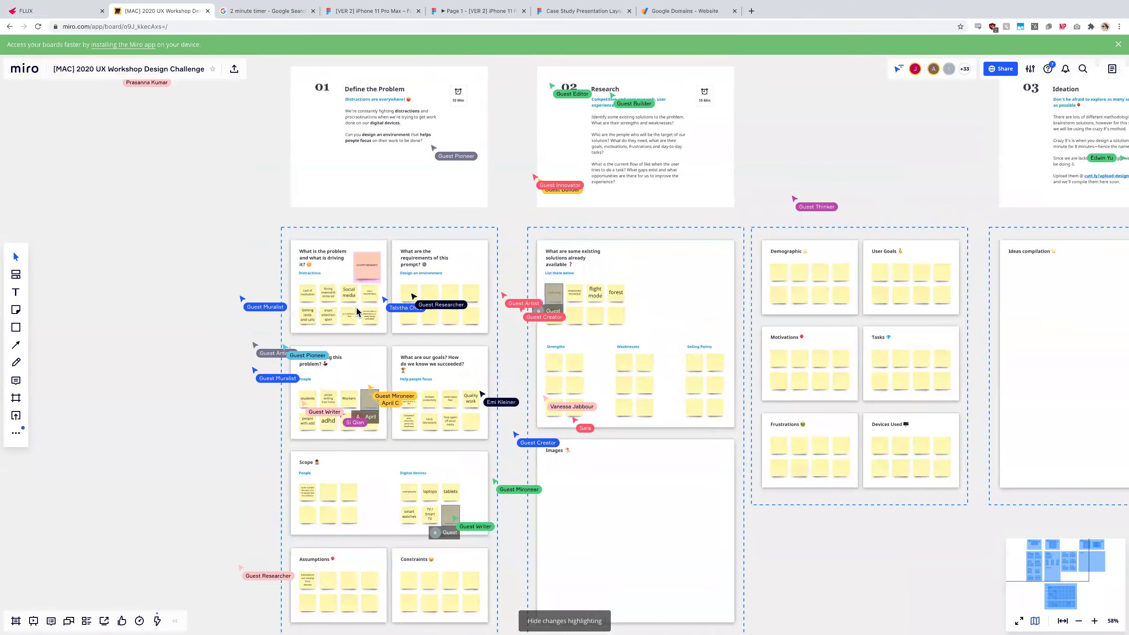
scroll(356, 310, "down", 2)
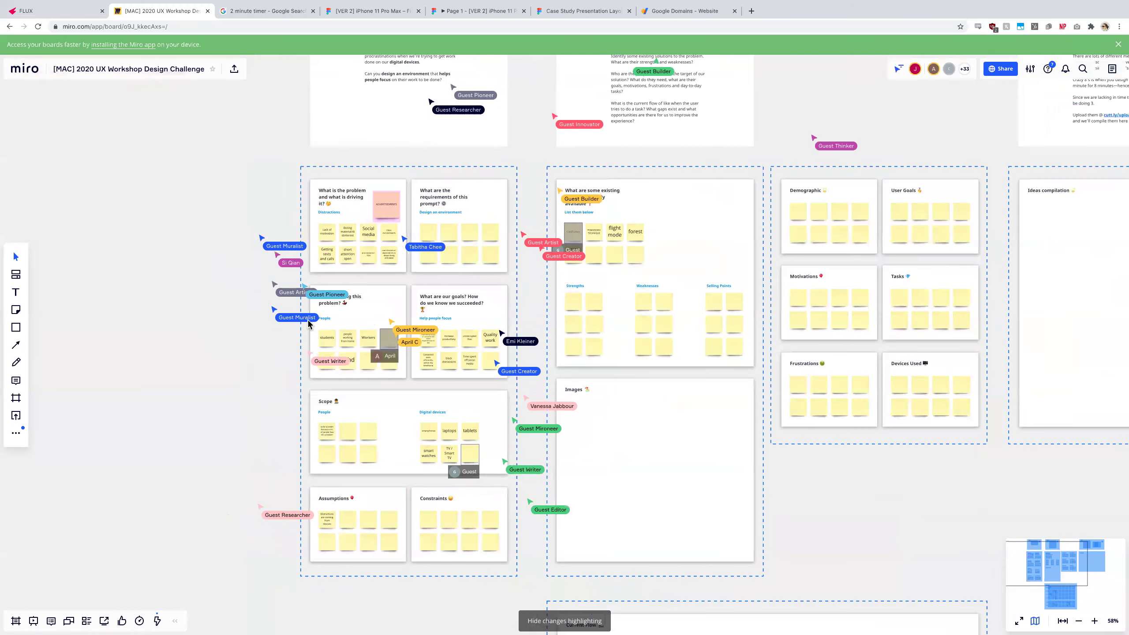
scroll(309, 323, "up", 5)
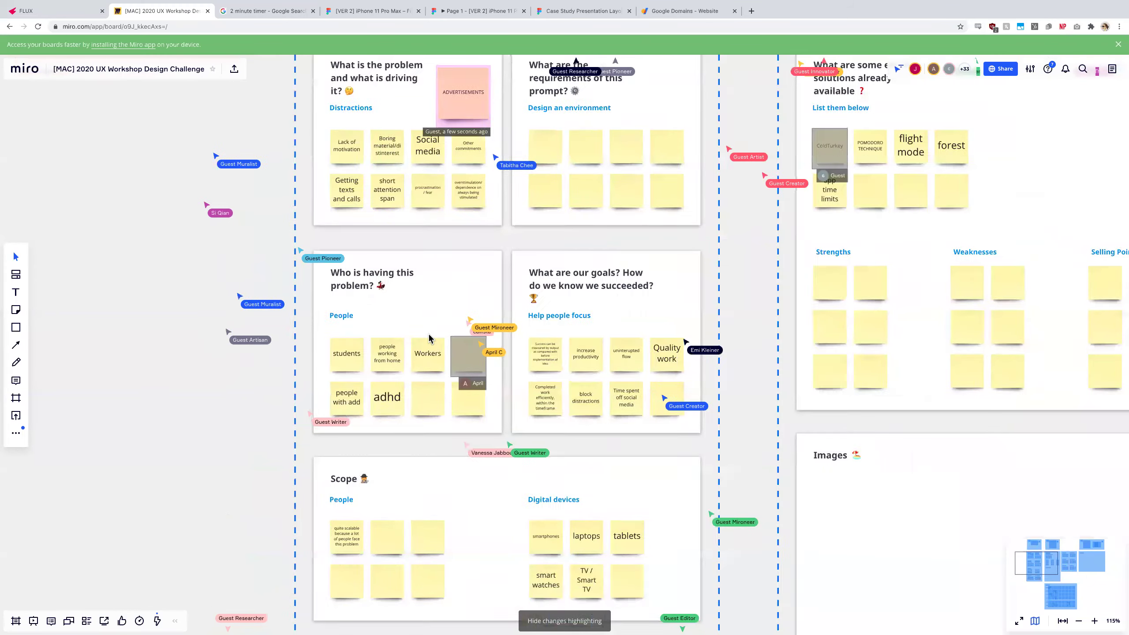
scroll(430, 339, "right", 2)
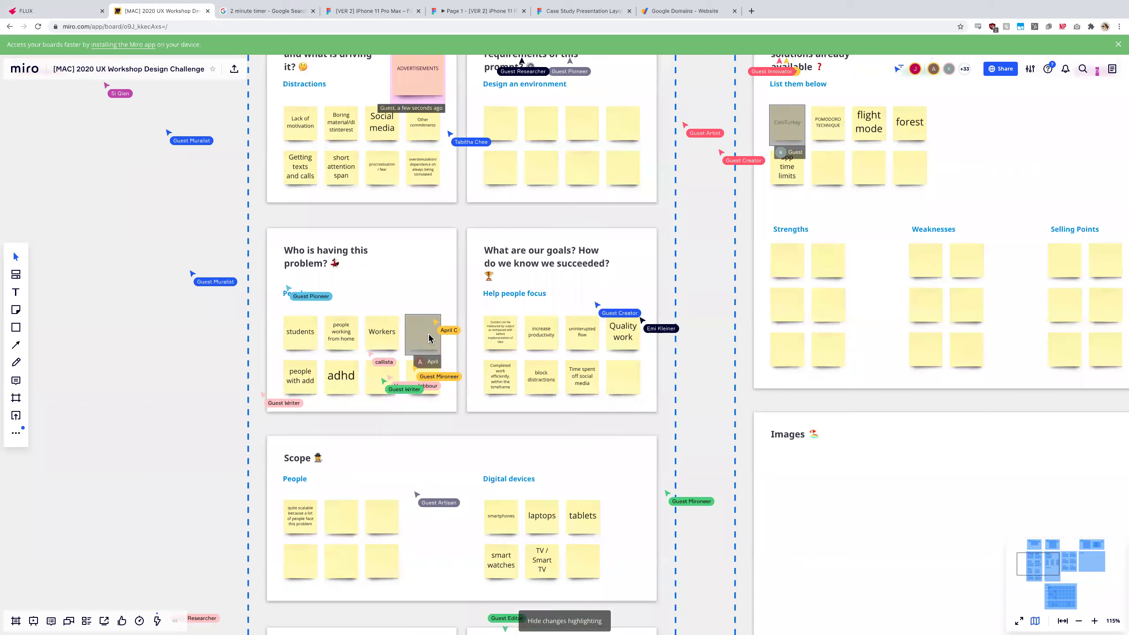
scroll(492, 321, "down", 5)
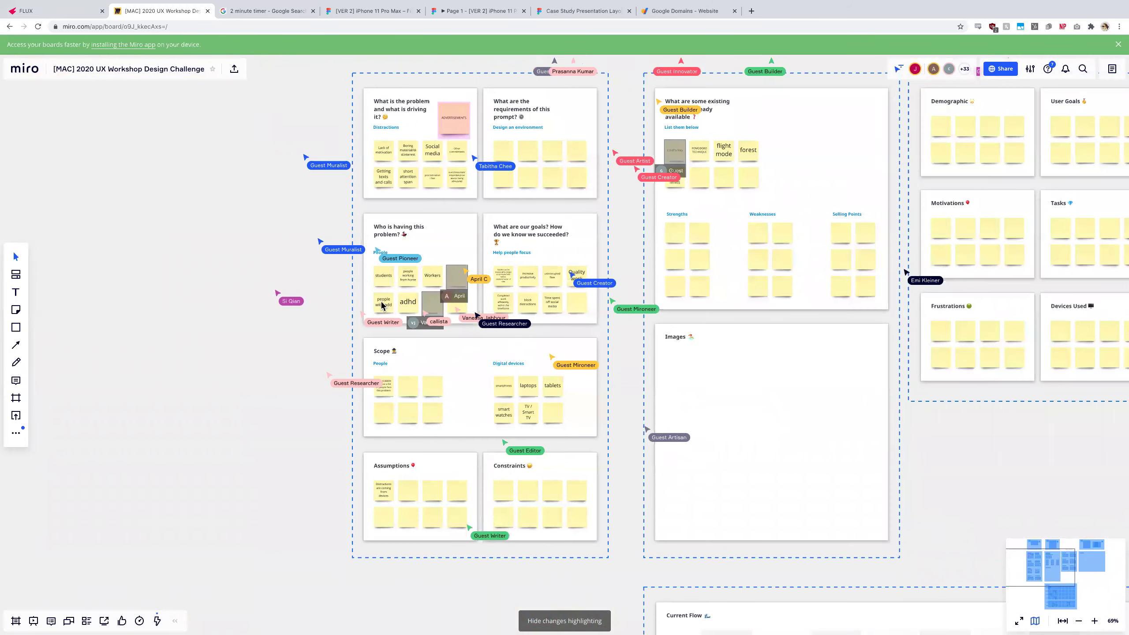
left_click(371, 268)
left_click(376, 261)
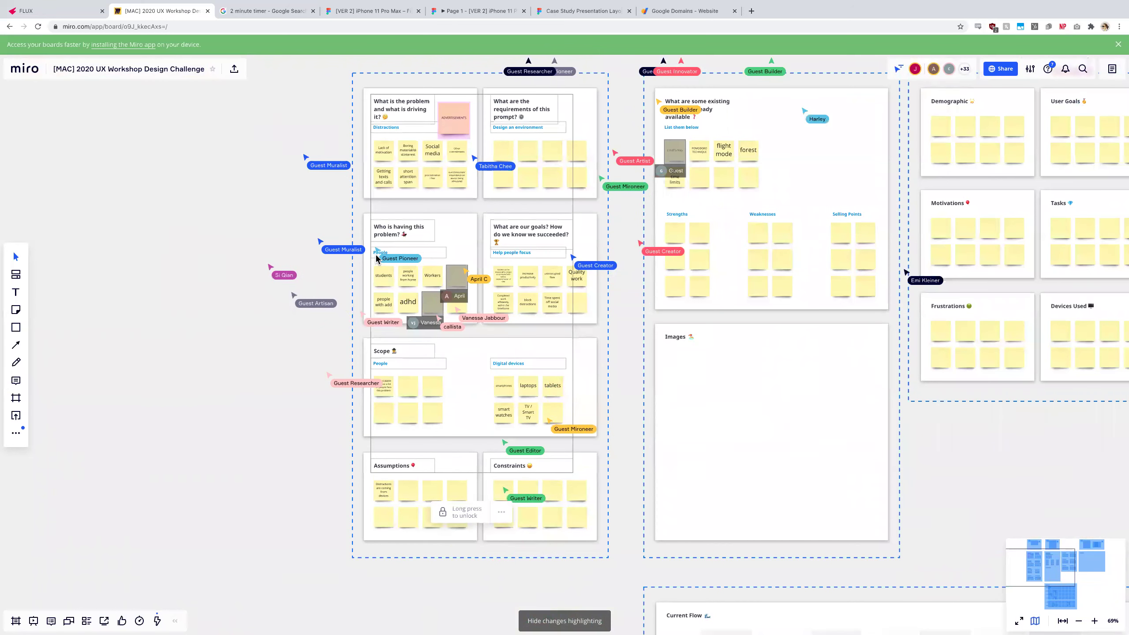
left_click(324, 272)
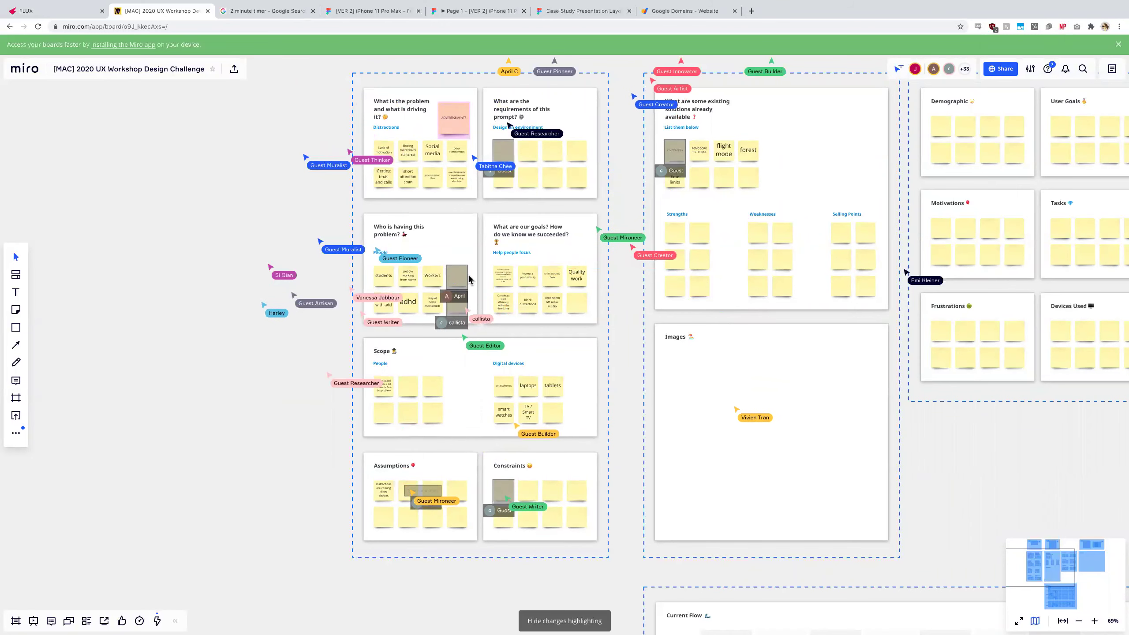
Read the participants' sticky notes on the "Who is having this problem?" card up close, singling out the "people working from home" note.
scroll(467, 274, "up", 5)
scroll(317, 318, "down", 3)
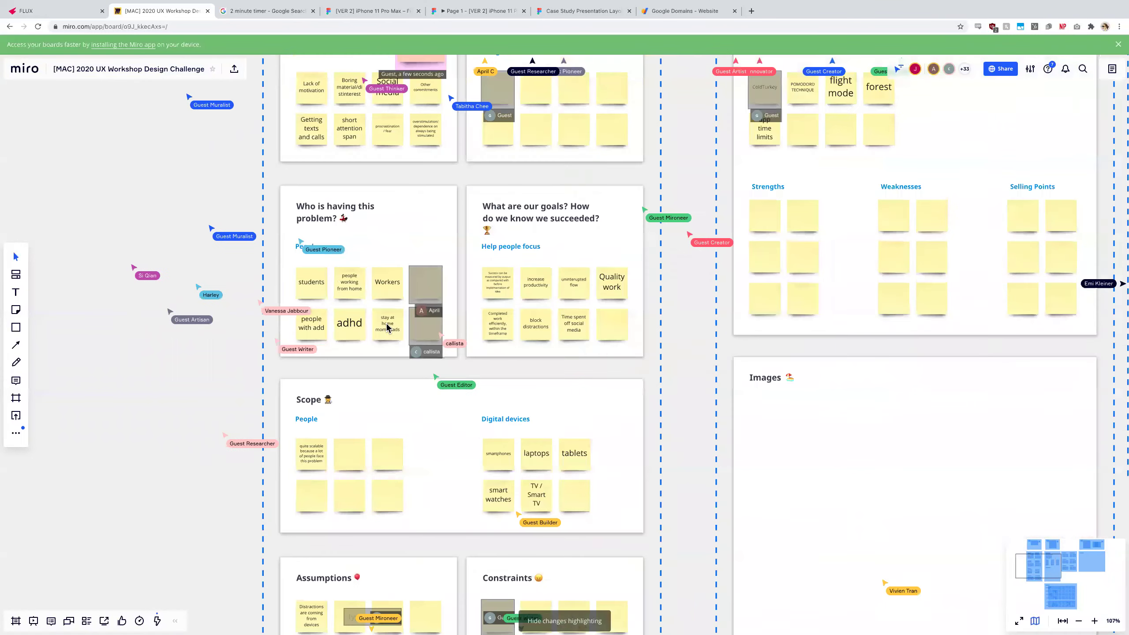
left_click(367, 264)
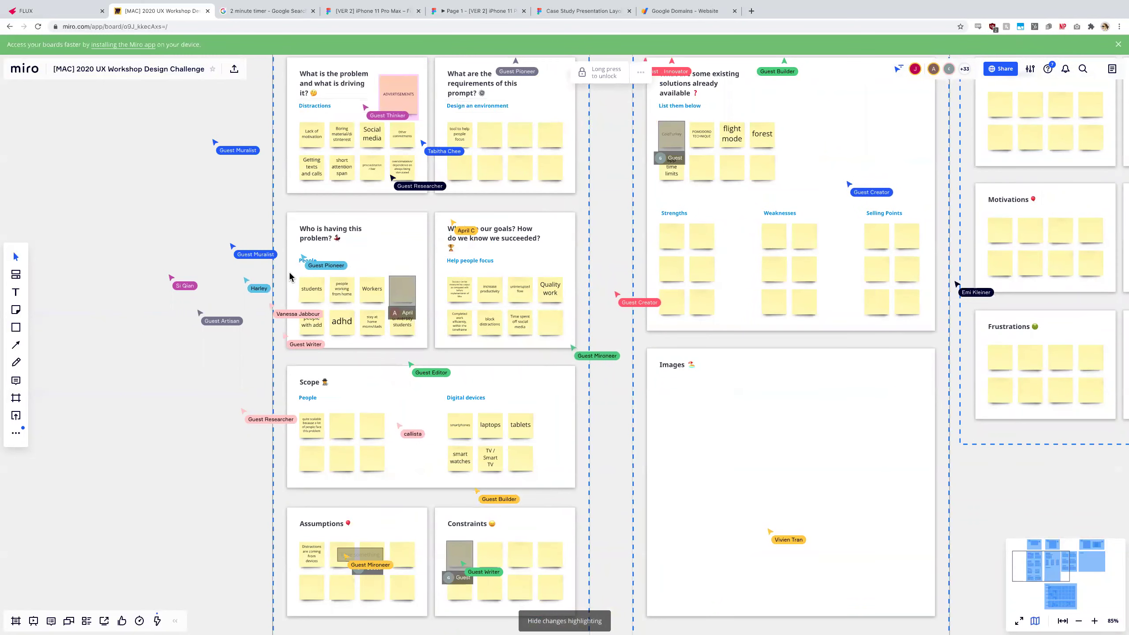
scroll(365, 297, "up", 6)
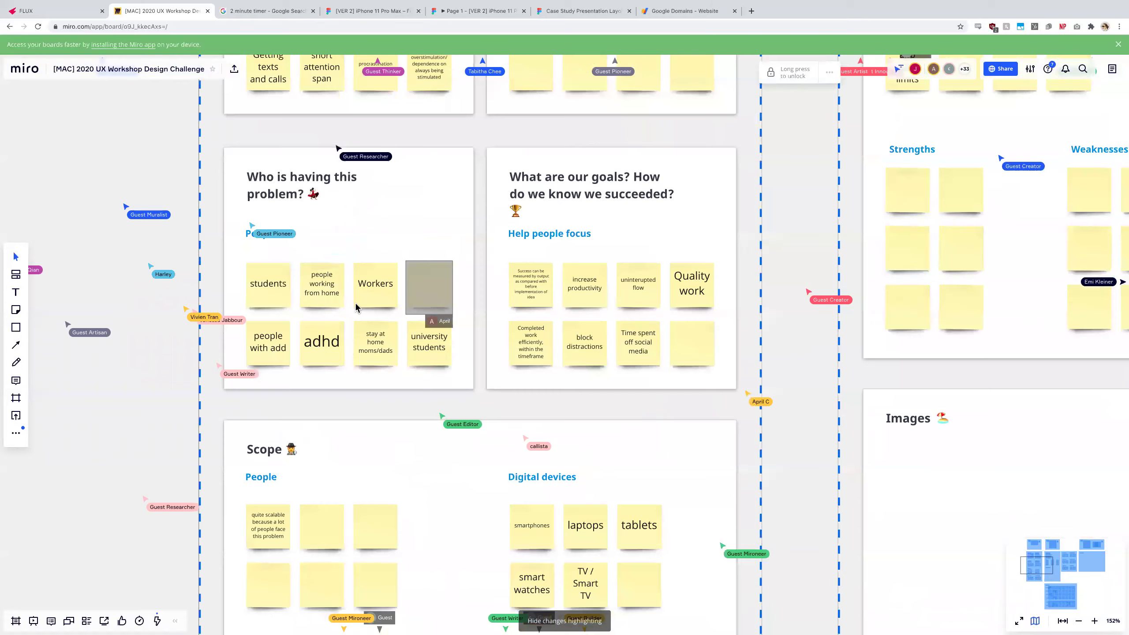
scroll(361, 307, "up", 4)
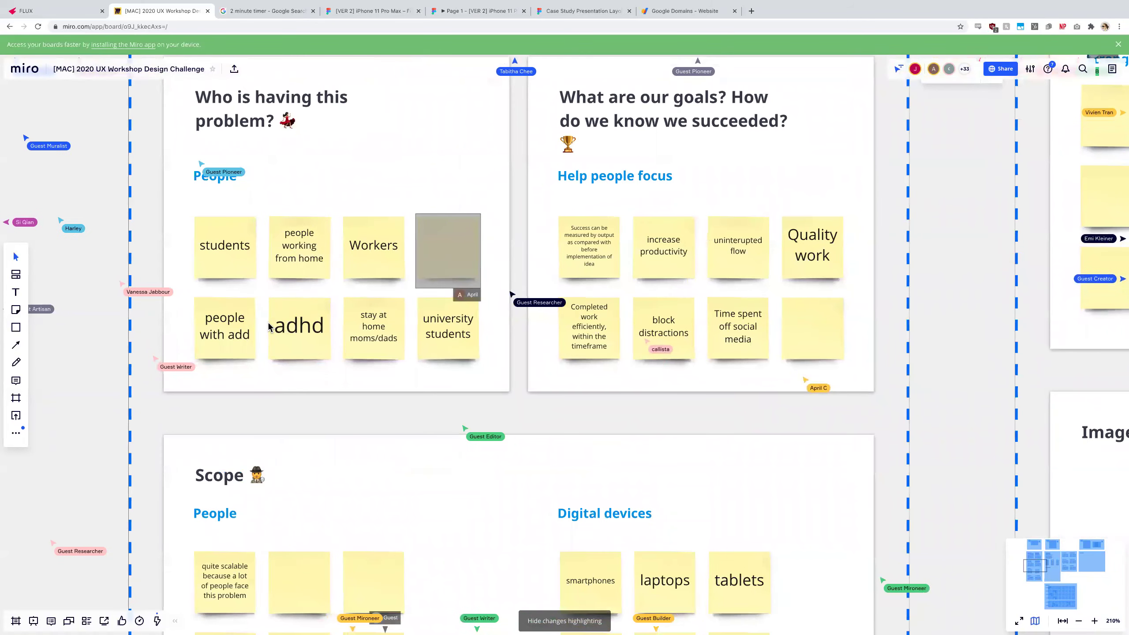
scroll(269, 327, "down", 4)
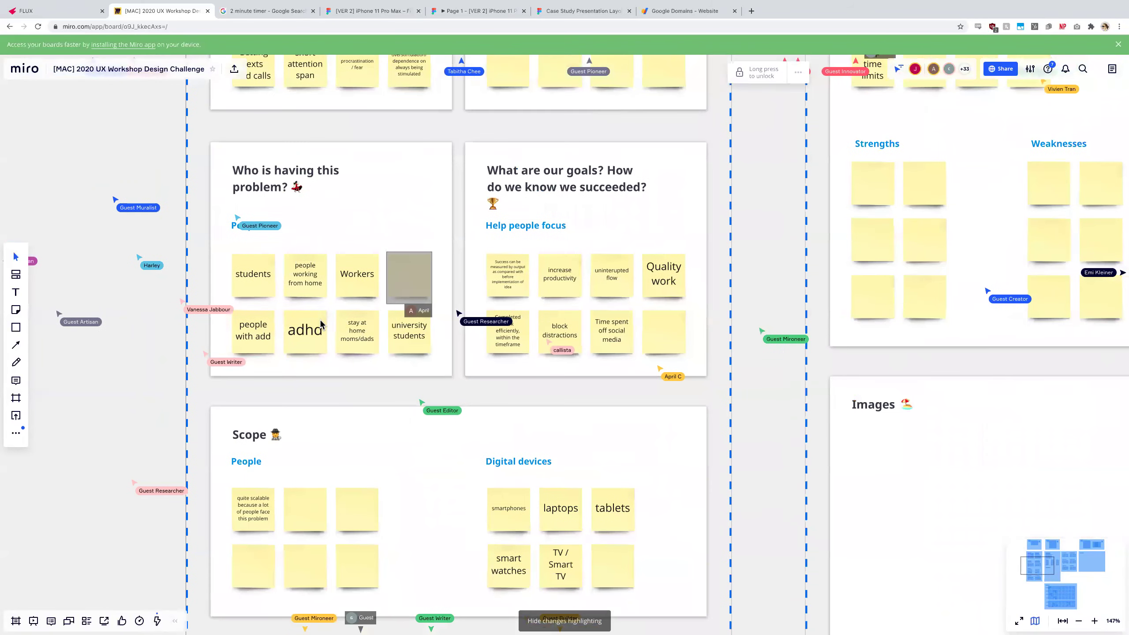
scroll(321, 325, "up", 5)
left_click(356, 331)
scroll(425, 350, "down", 4)
scroll(439, 249, "down", 3)
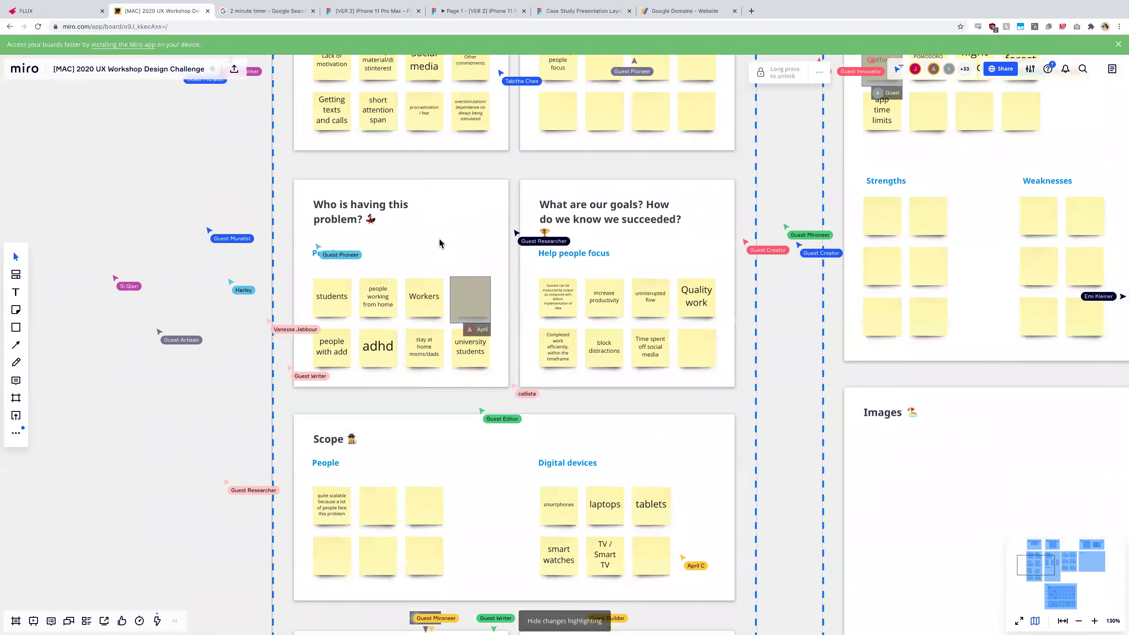
scroll(358, 257, "down", 4)
scroll(484, 275, "up", 5)
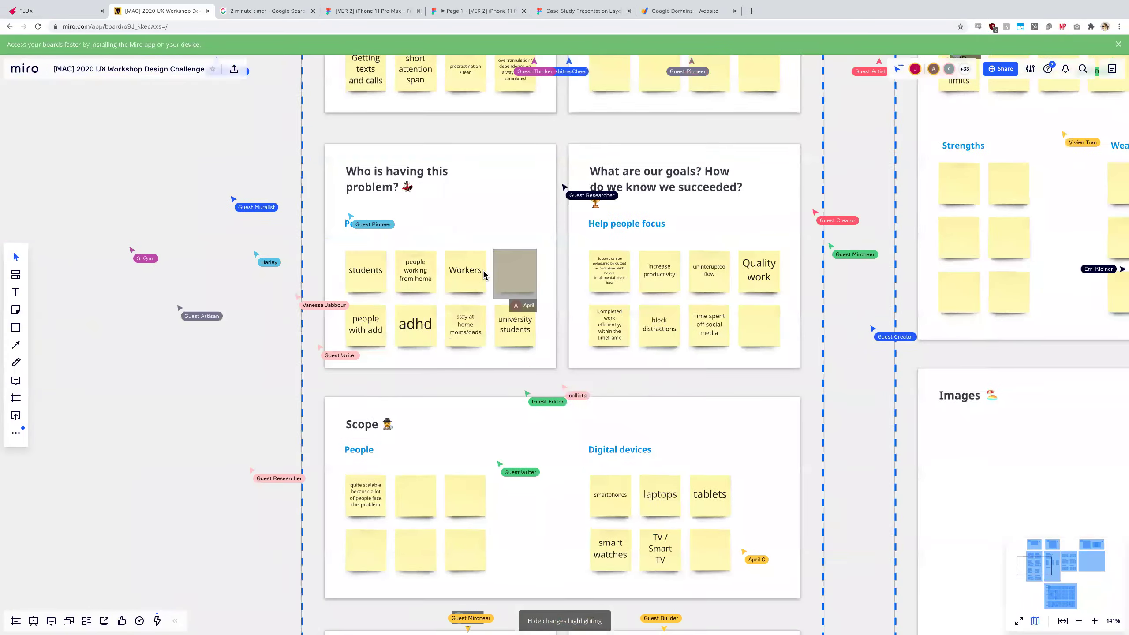
scroll(485, 275, "up", 2)
left_click(415, 271)
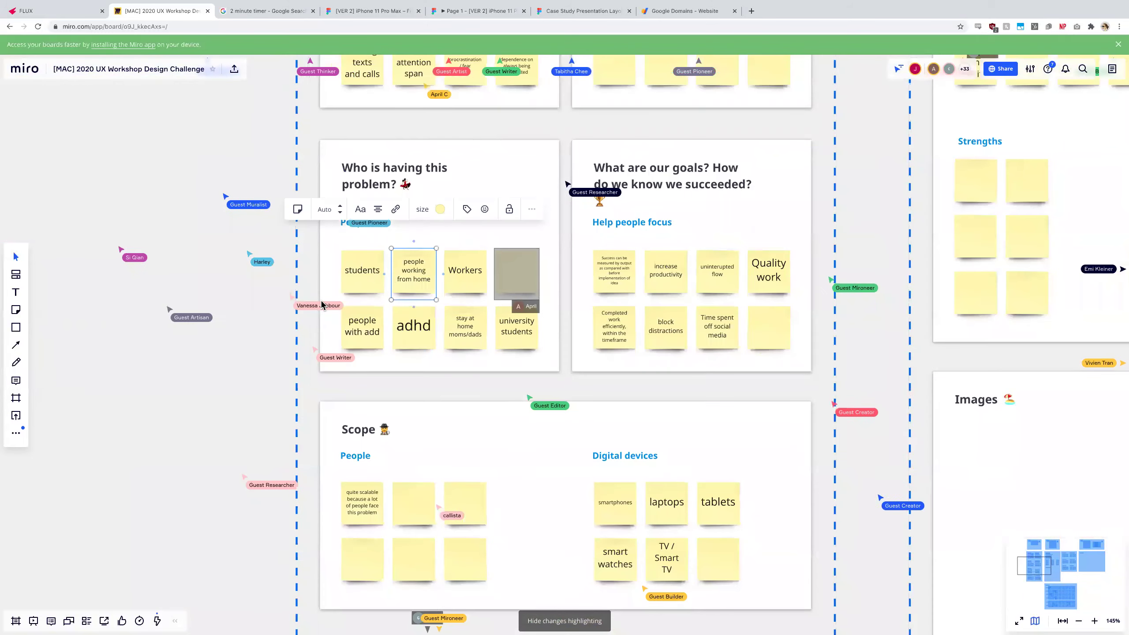
Examine the "Help people focus" notes on the "What are our goals? How do we know we succeeded?" card.
scroll(434, 211, "down", 10)
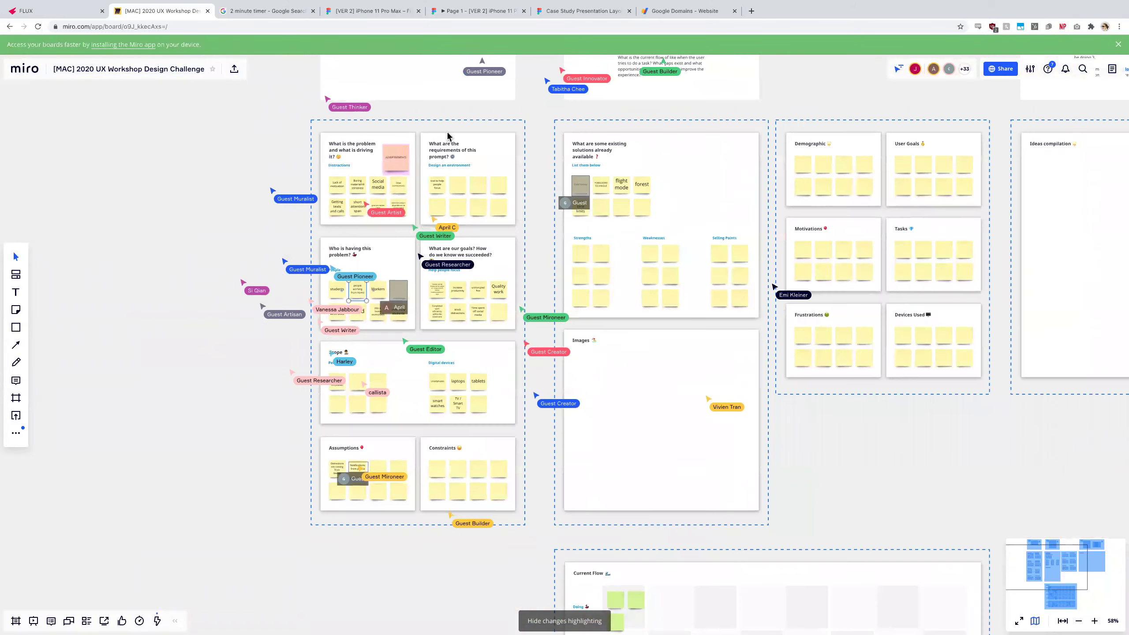
scroll(392, 261, "up", 1)
scroll(508, 281, "down", 3)
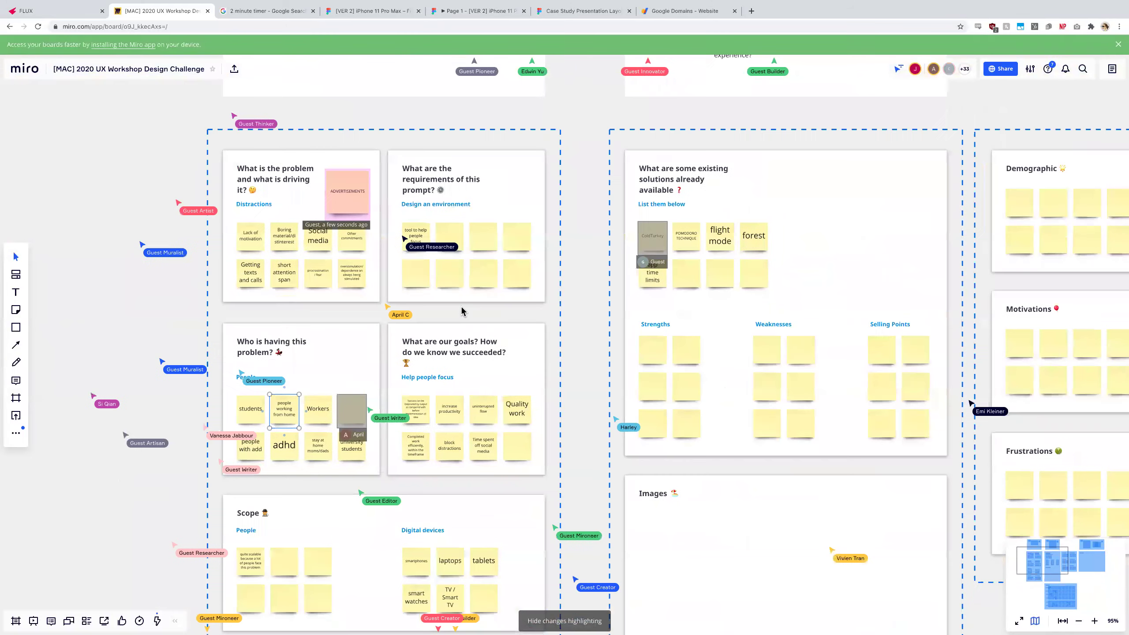
scroll(414, 298, "right", 1)
scroll(413, 299, "down", 2)
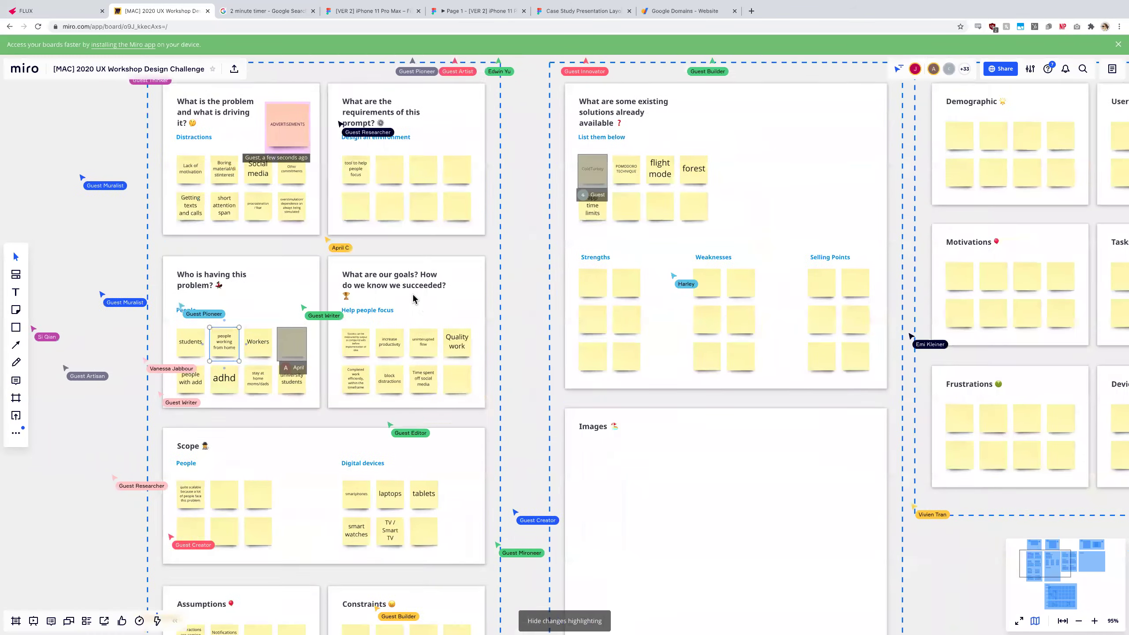
scroll(382, 279, "up", 4)
scroll(383, 279, "up", 2)
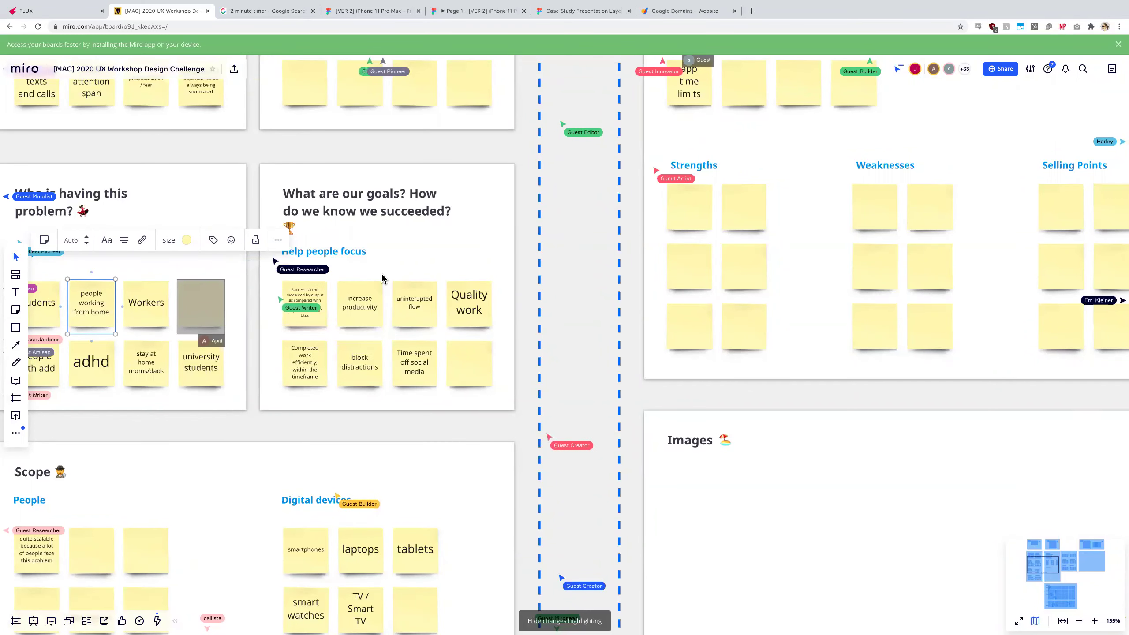
scroll(376, 310, "up", 5)
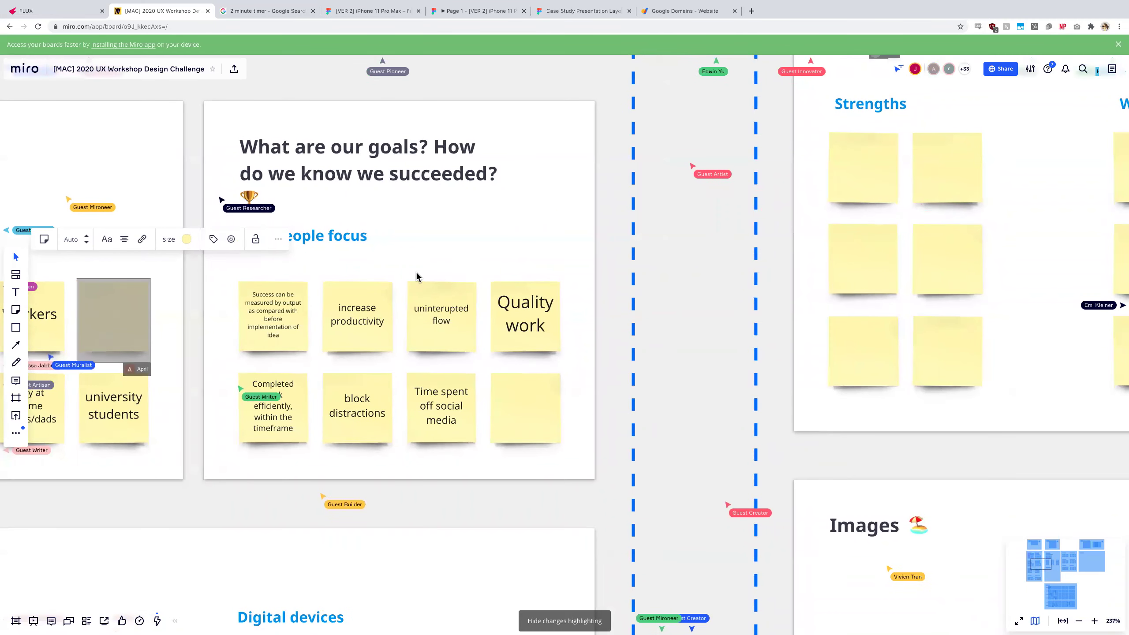
scroll(381, 299, "down", 7)
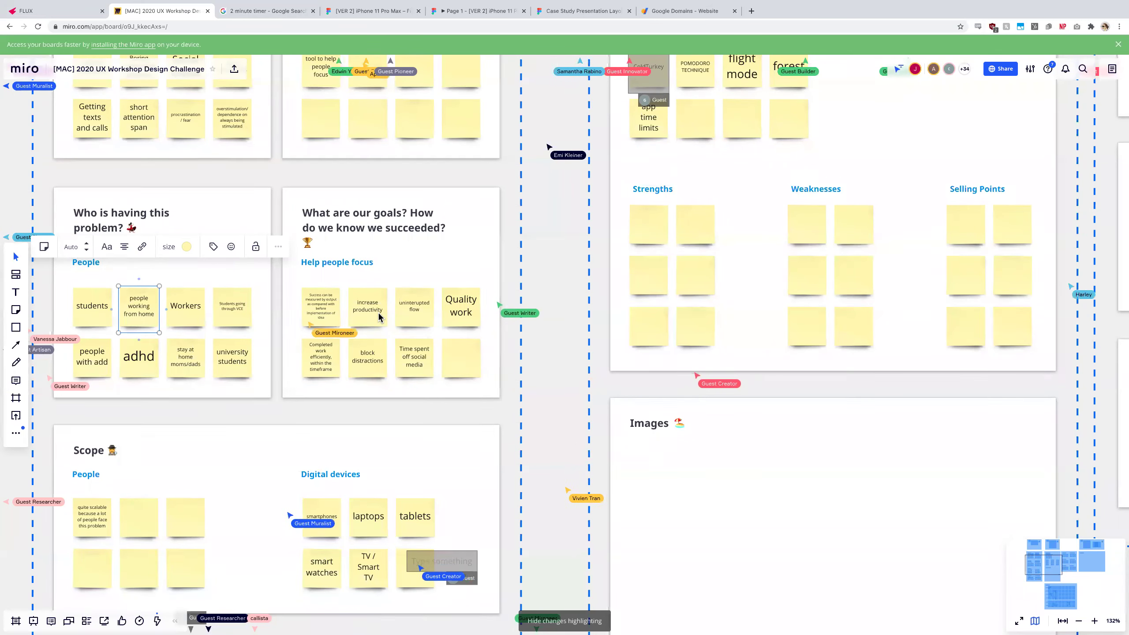
Read the "Help people focus" notes on the goals card up close, singling out the "increase productivity" note.
scroll(363, 264, "up", 5)
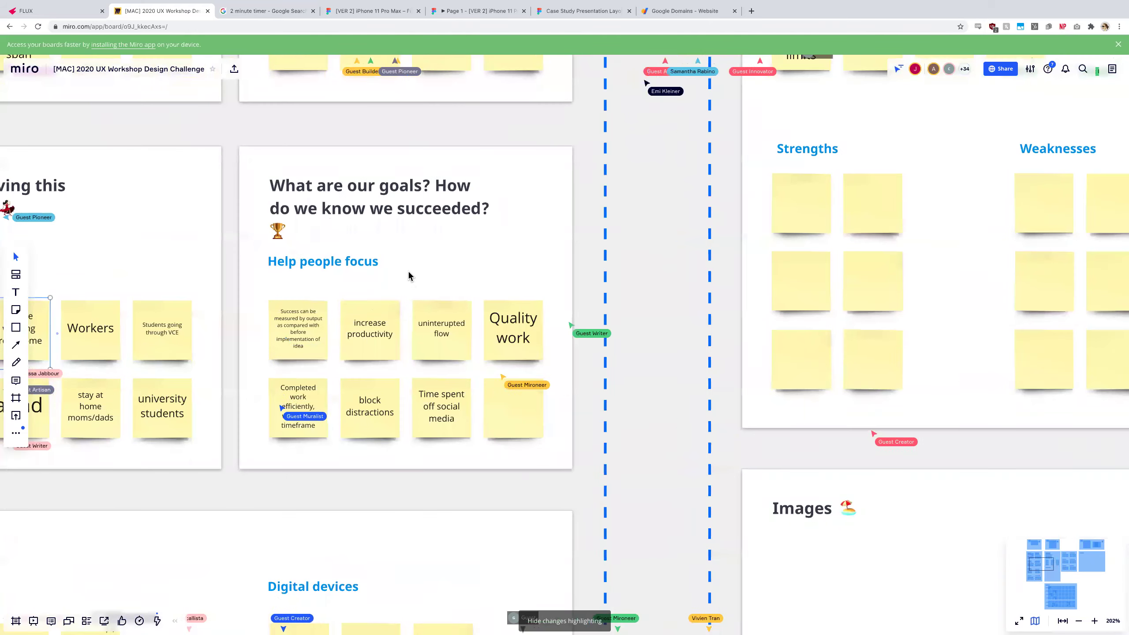
scroll(373, 329, "down", 5)
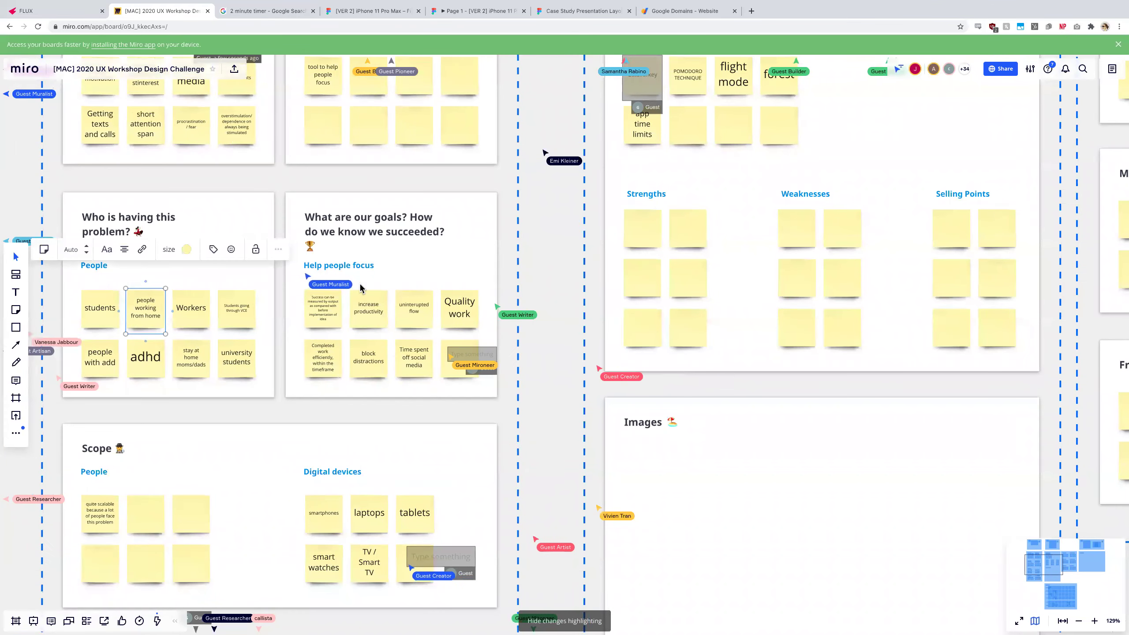
scroll(386, 324, "up", 5)
left_click(365, 319)
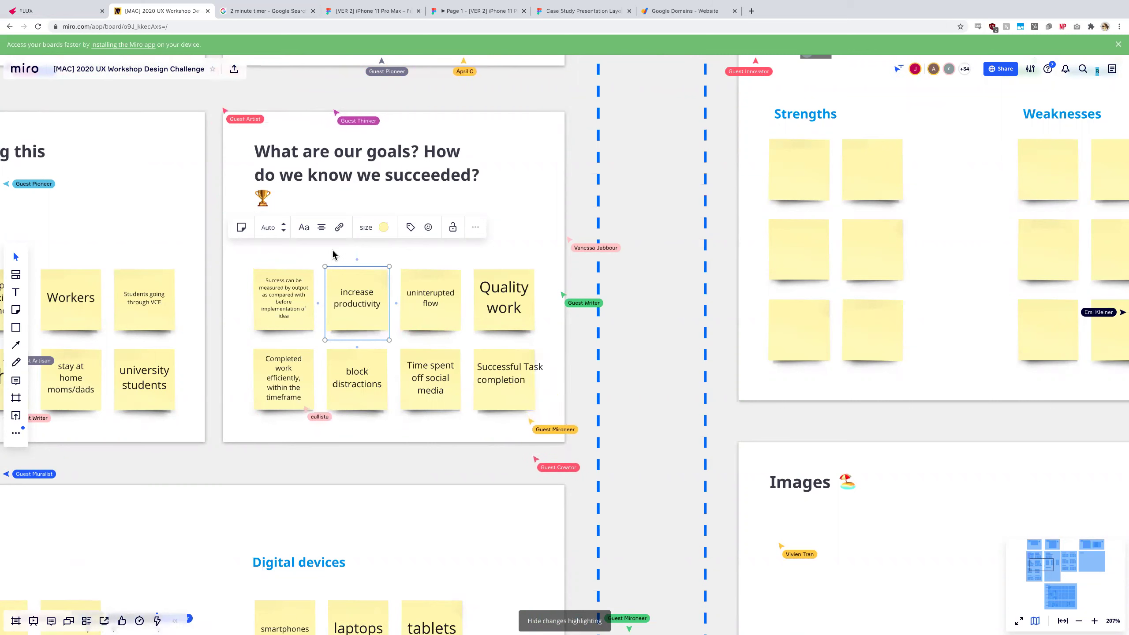
key("Escape")
scroll(376, 388, "down", 5)
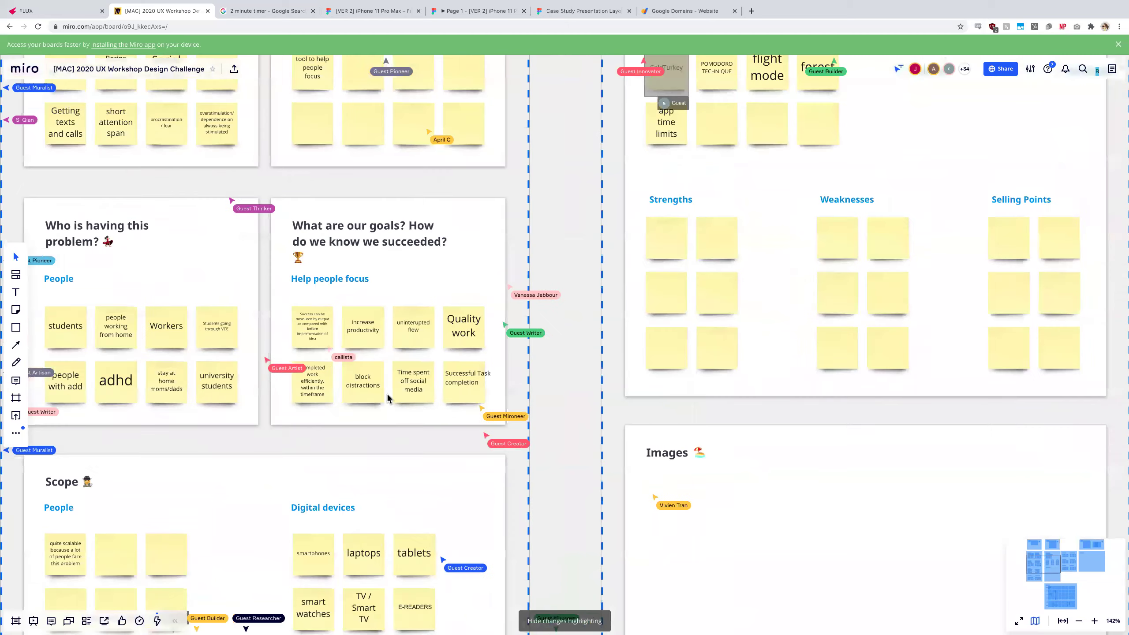
scroll(388, 398, "down", 2)
scroll(388, 397, "up", 6)
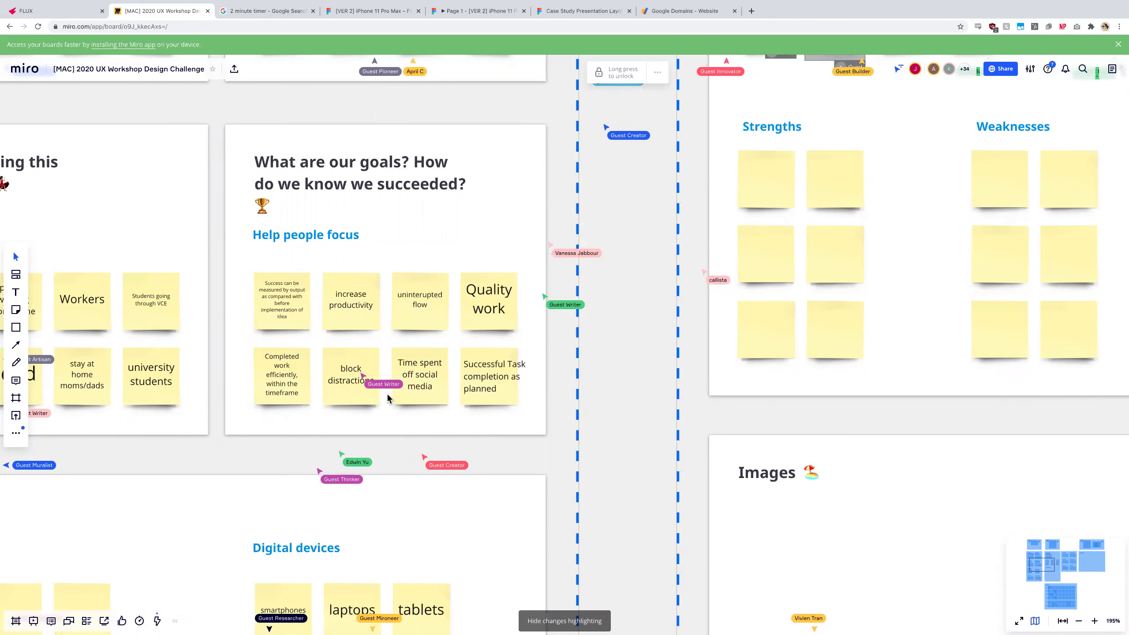
scroll(362, 273, "down", 3)
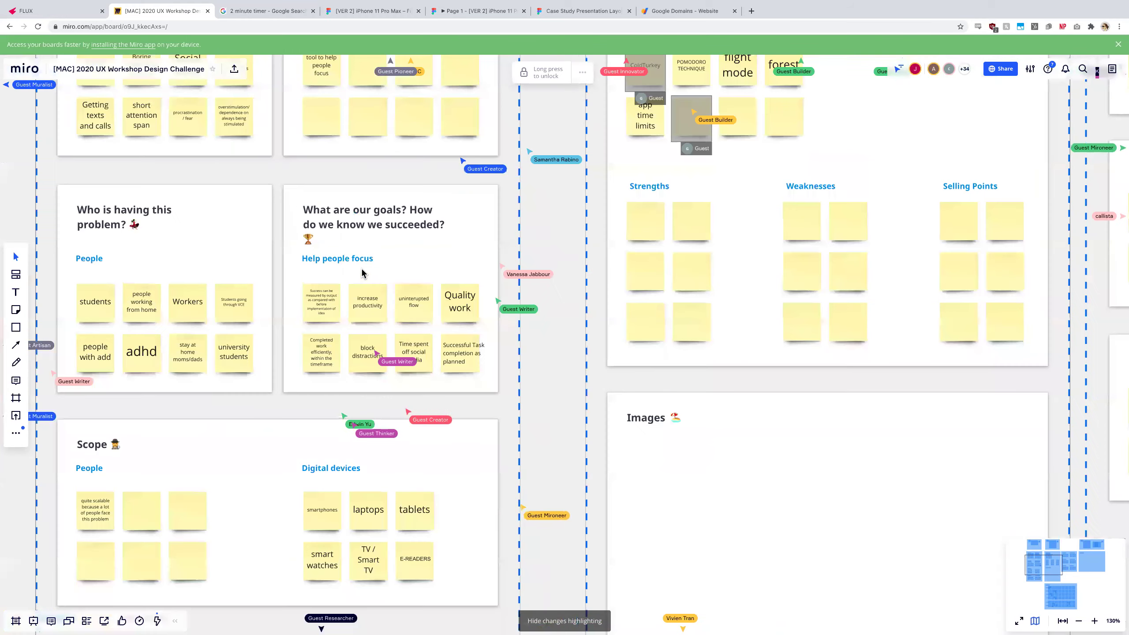
Examine the People area of the Scope card up close, pointing out its "quite scalable" note.
scroll(278, 329, "down", 5)
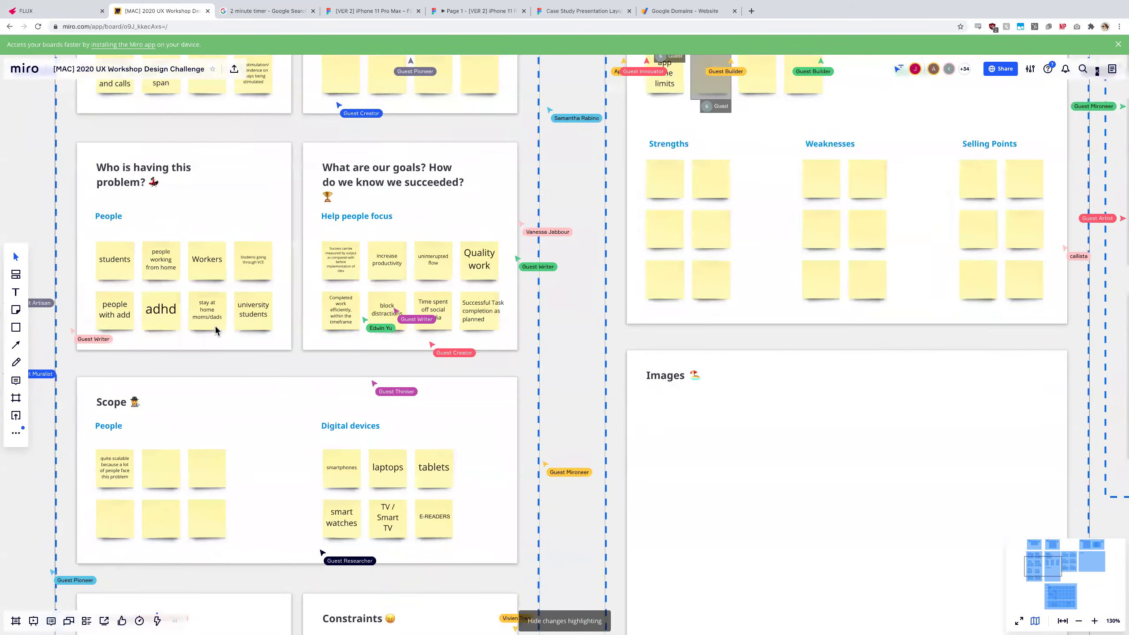
scroll(279, 329, "down", 2)
scroll(278, 329, "left", 3)
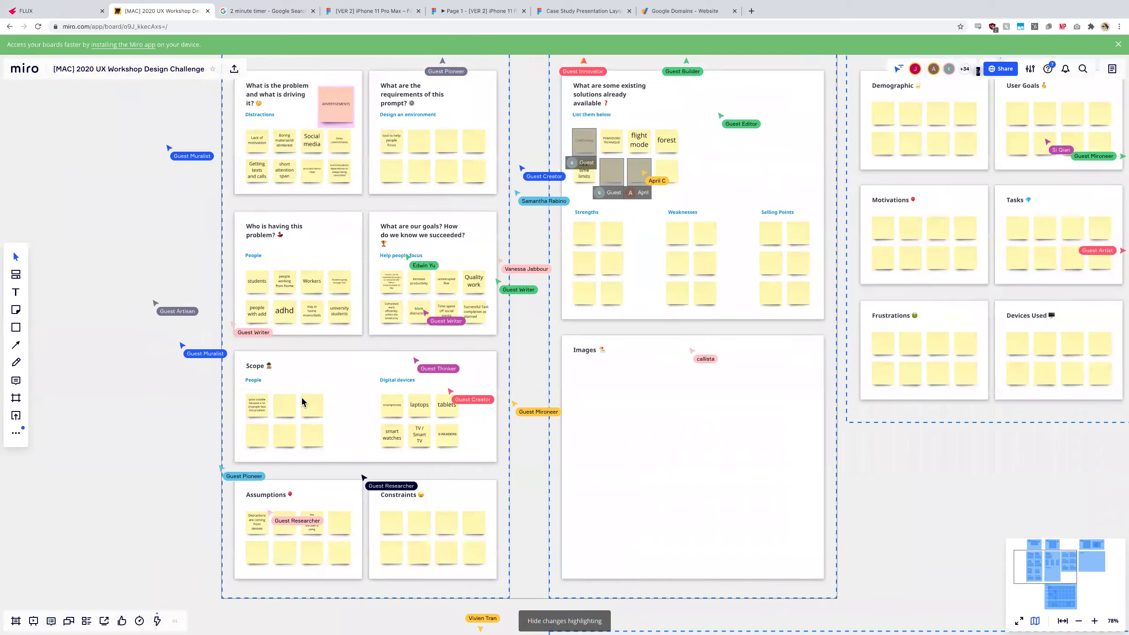
scroll(339, 329, "up", 5)
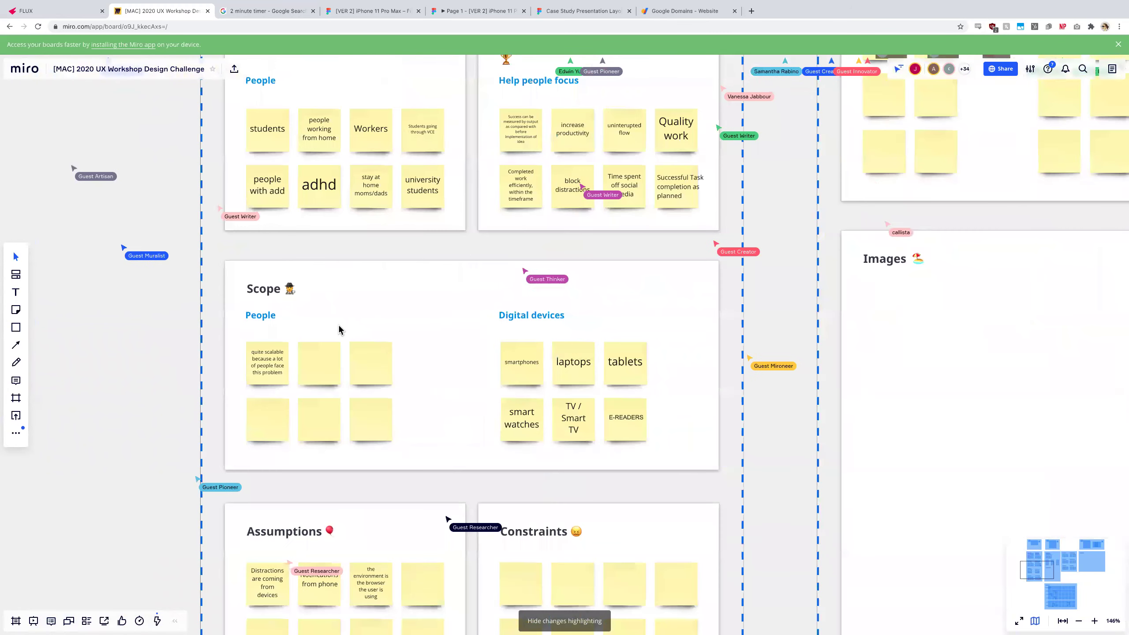
scroll(316, 292, "up", 2)
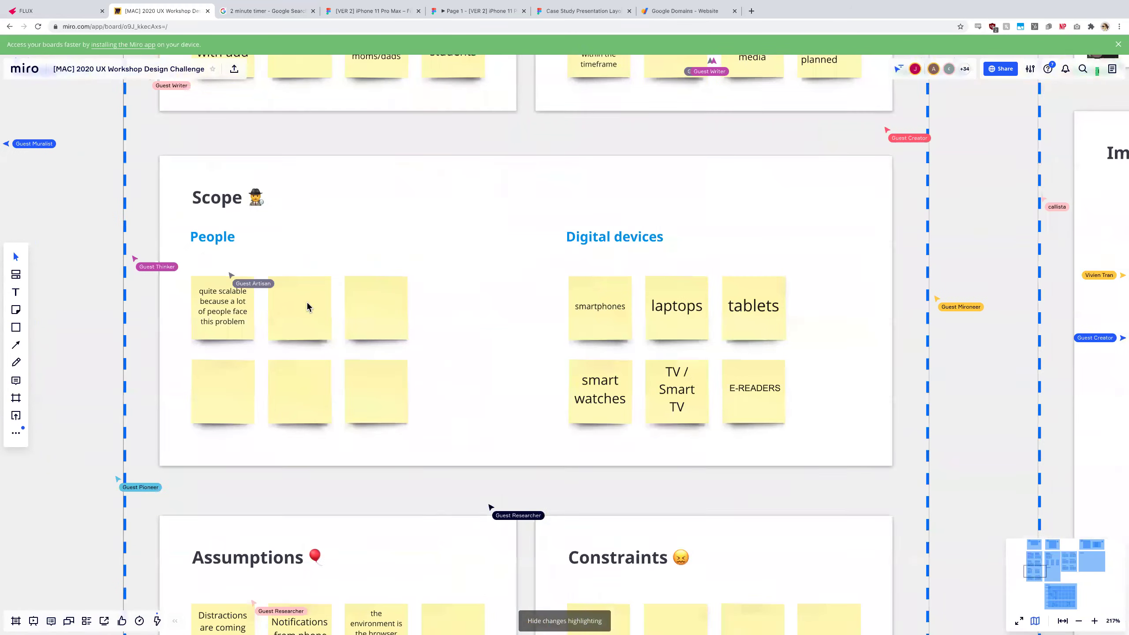
left_click(180, 284)
left_click(156, 286)
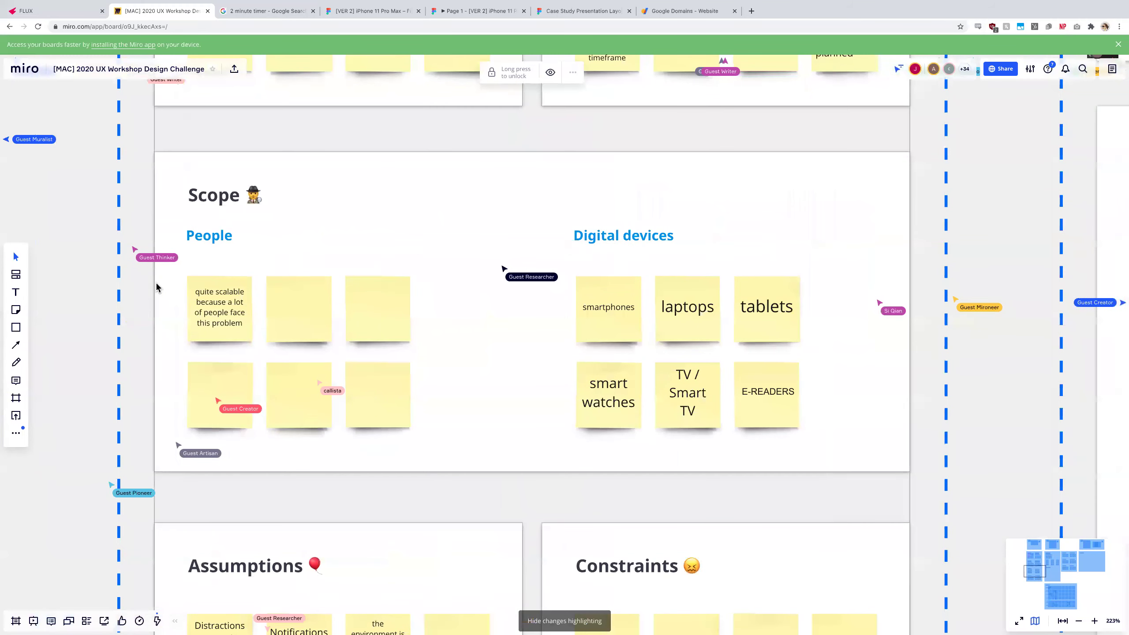
scroll(201, 347, "down", 6)
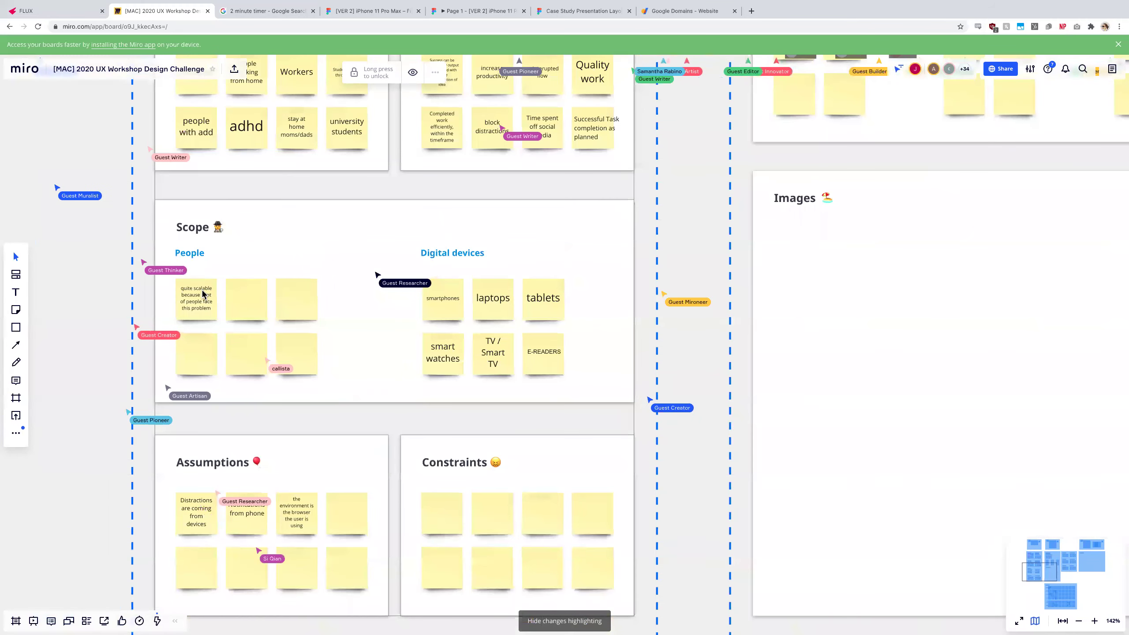
scroll(201, 311, "up", 5)
left_click(202, 289)
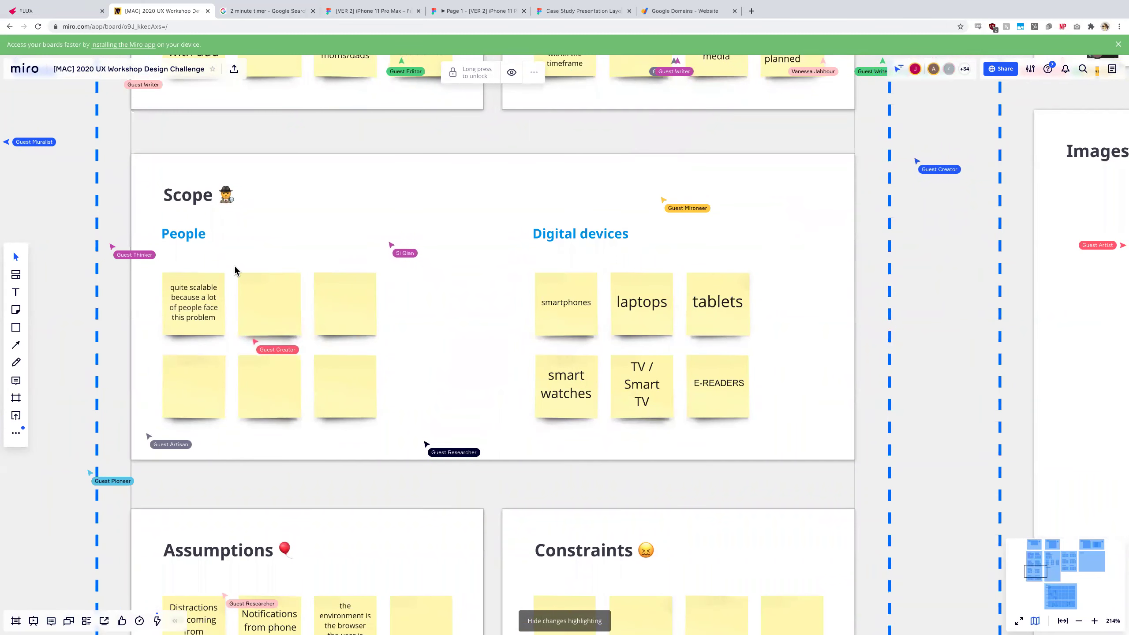
Point out the "Digital devices" heading on the Scope card and read the device notes beneath it.
scroll(639, 240, "right", 2)
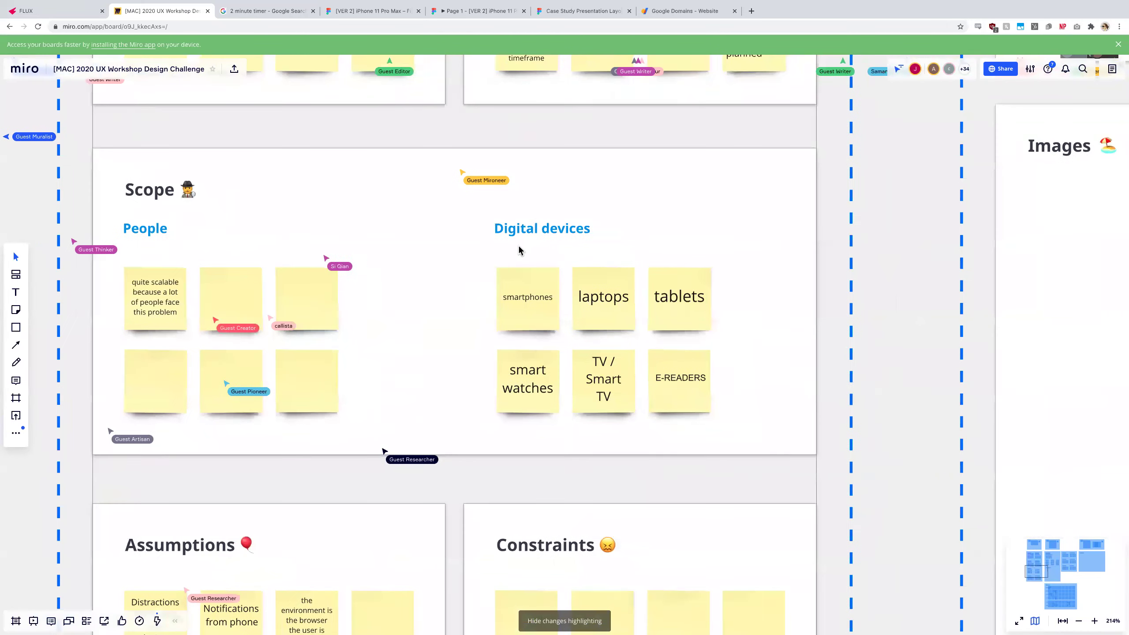
scroll(511, 250, "down", 5)
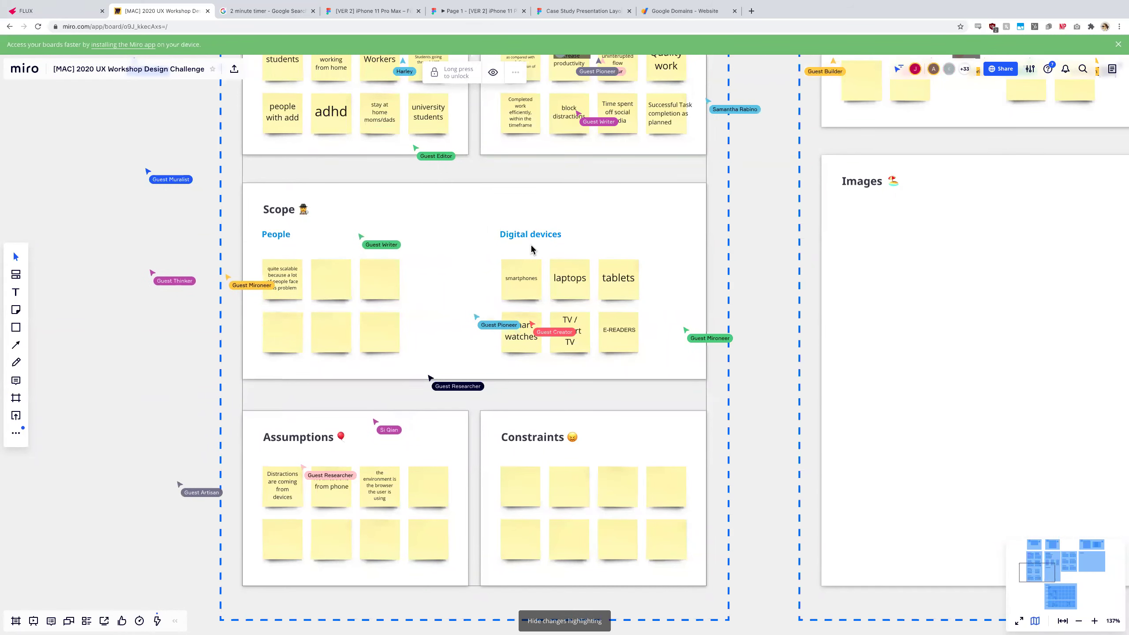
left_click(557, 234)
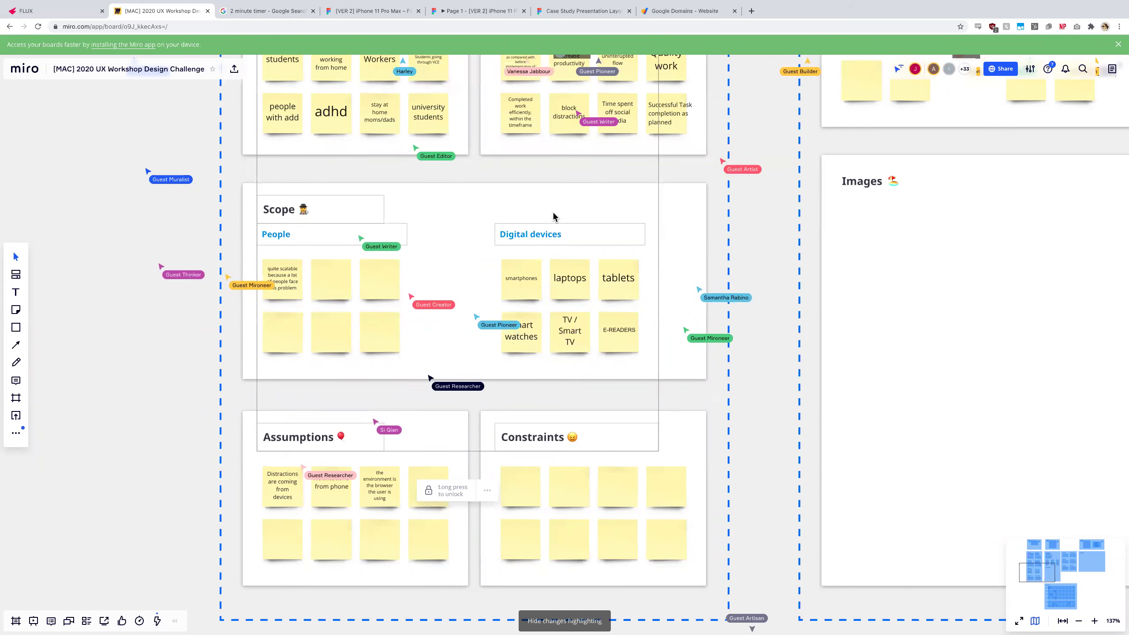
left_click(549, 230)
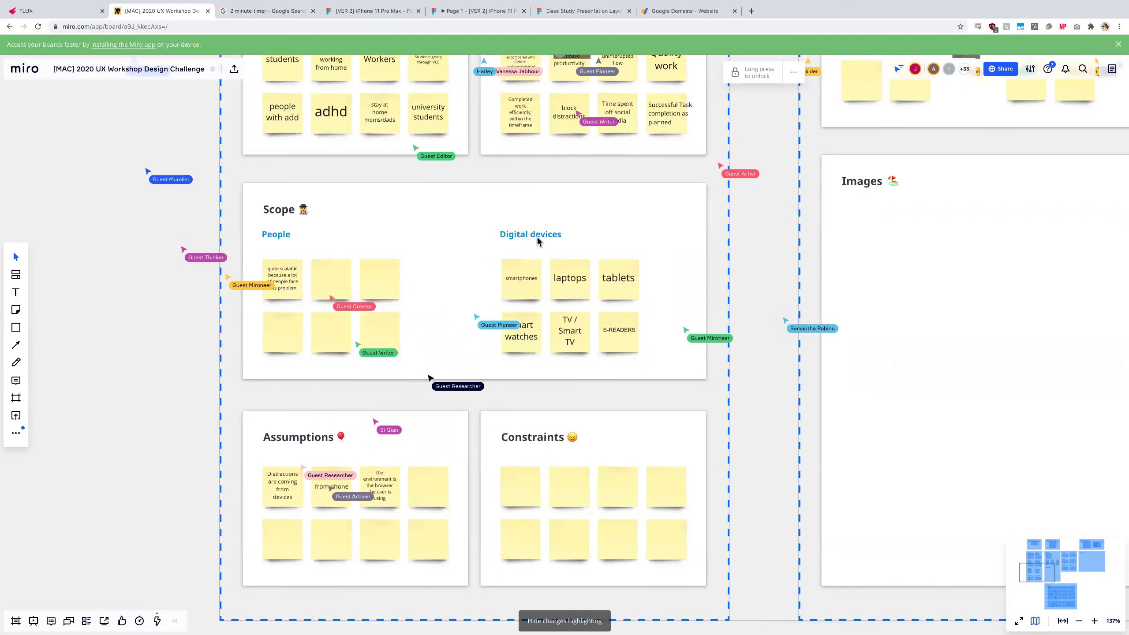
scroll(656, 296, "up", 5)
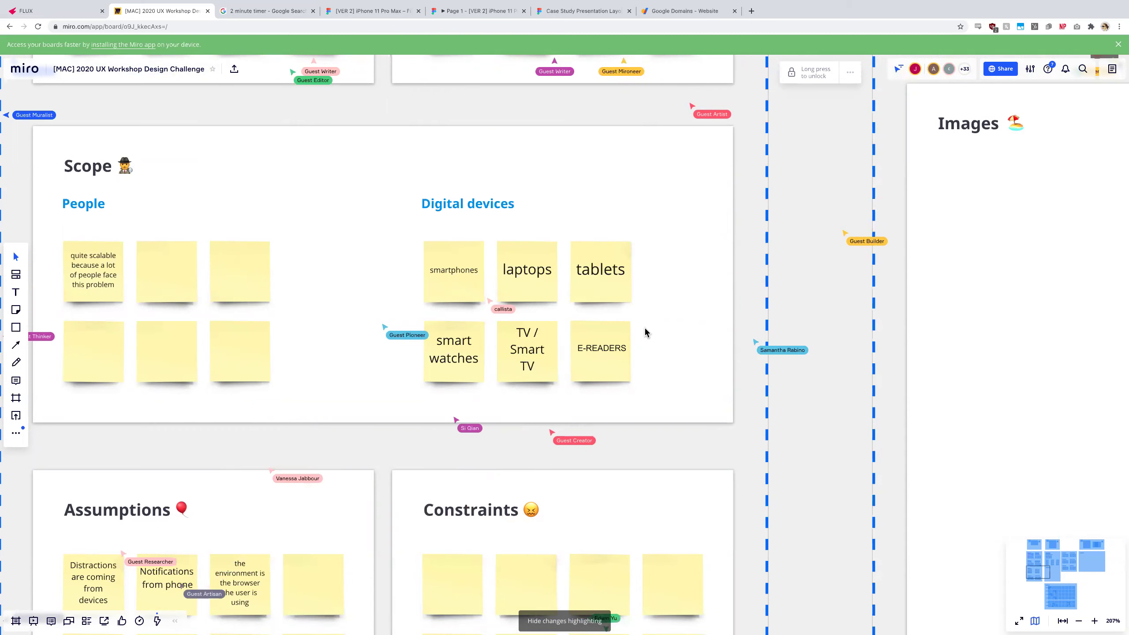
scroll(646, 333, "down", 5)
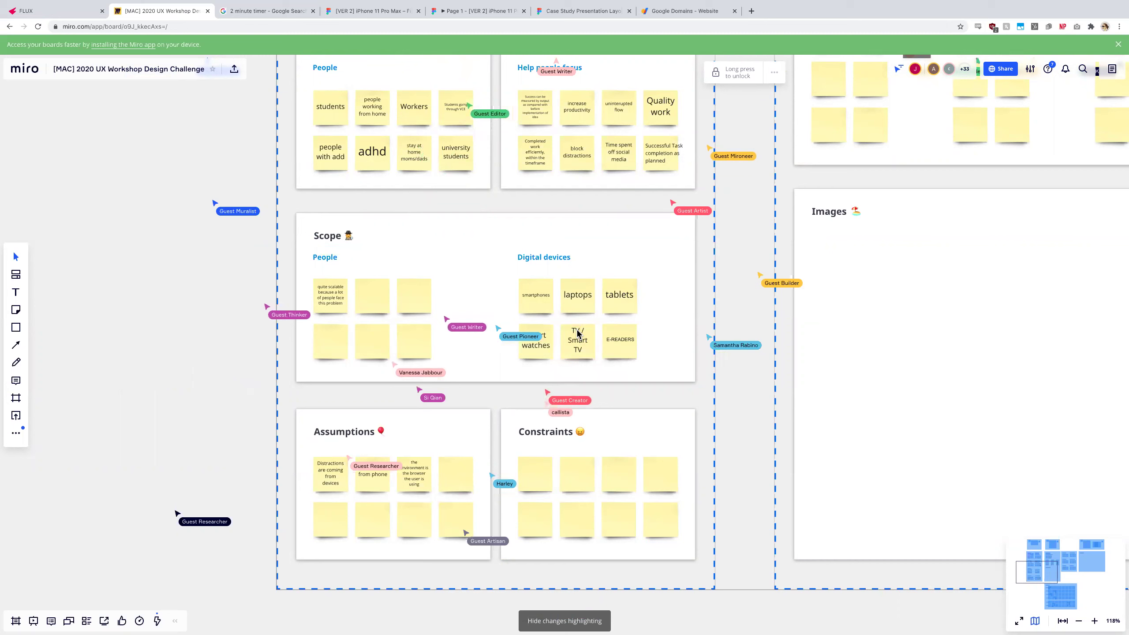
left_click(549, 256)
key("Escape")
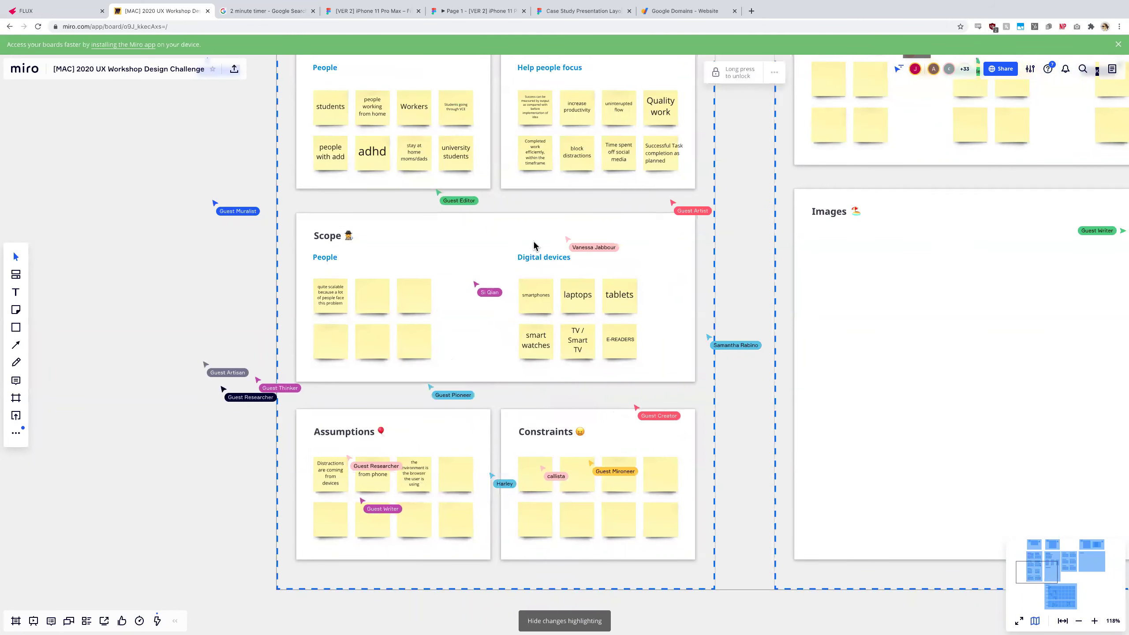
Look back over the "Who is having this problem?" and goals cards above the Scope card.
scroll(534, 245, "up", 3)
scroll(534, 242, "up", 2)
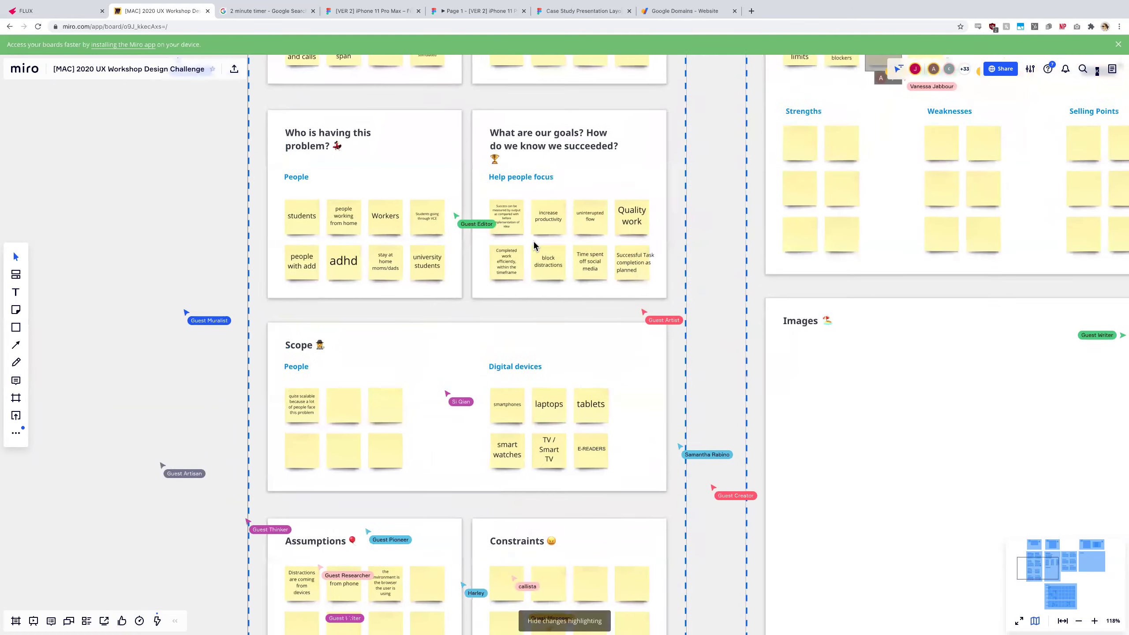
scroll(530, 276, "down", 5)
scroll(531, 287, "up", 3)
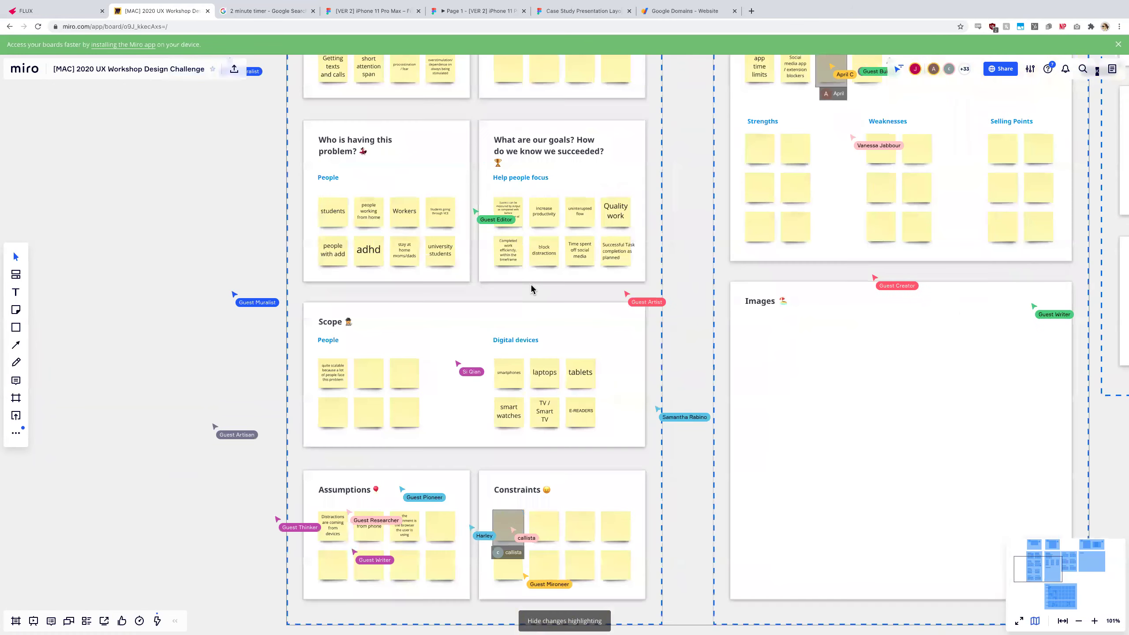
scroll(451, 300, "up", 2)
scroll(450, 299, "up", 2)
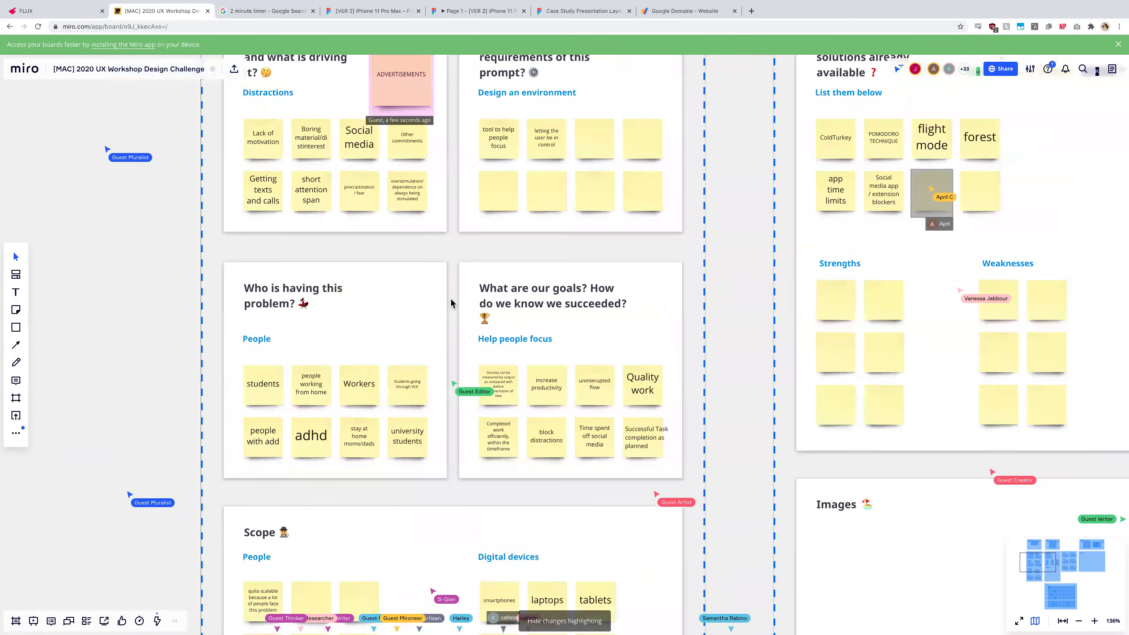
scroll(325, 188, "down", 2)
Revisit the distraction notes on the "What is the problem and what is driving it?" card, singling out "Social media".
scroll(375, 208, "up", 3)
scroll(375, 208, "up", 3)
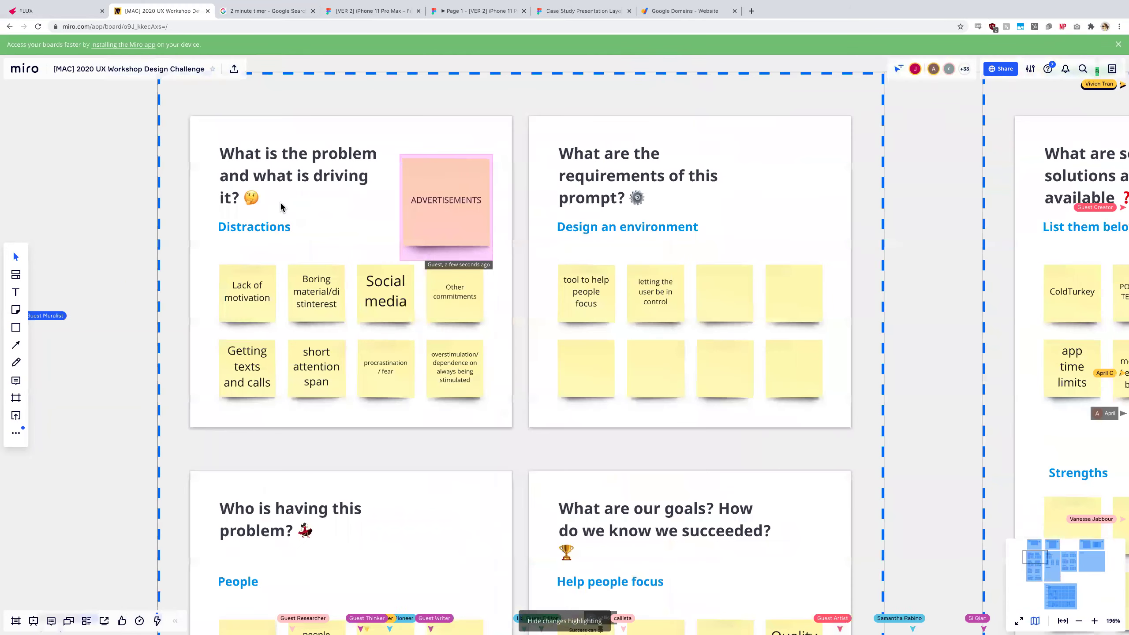
left_click(294, 210)
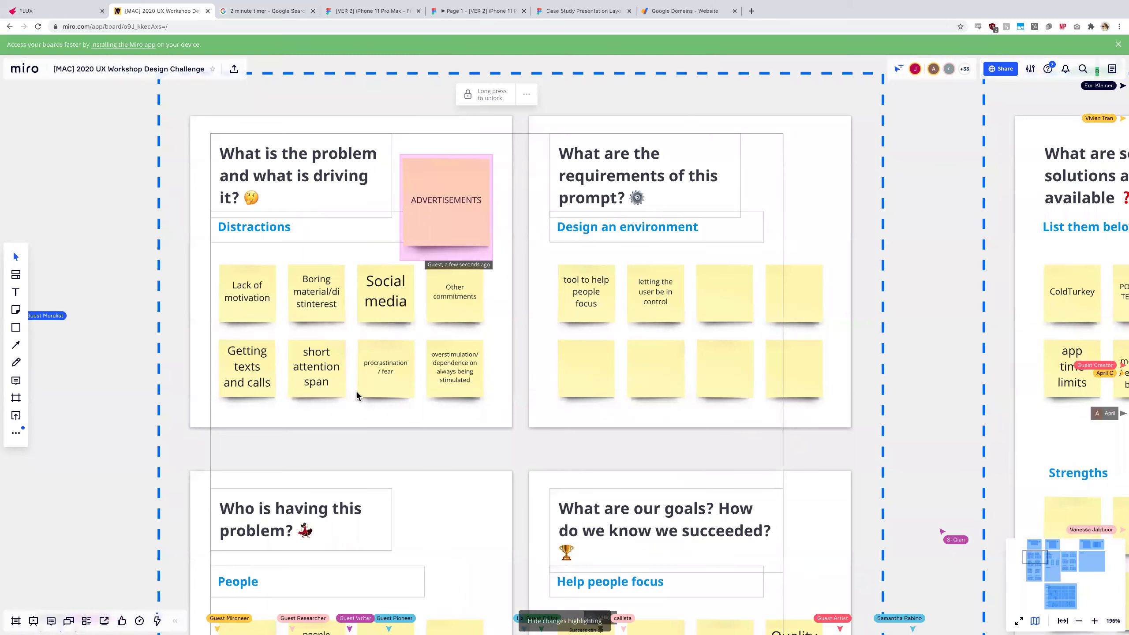
left_click(383, 323)
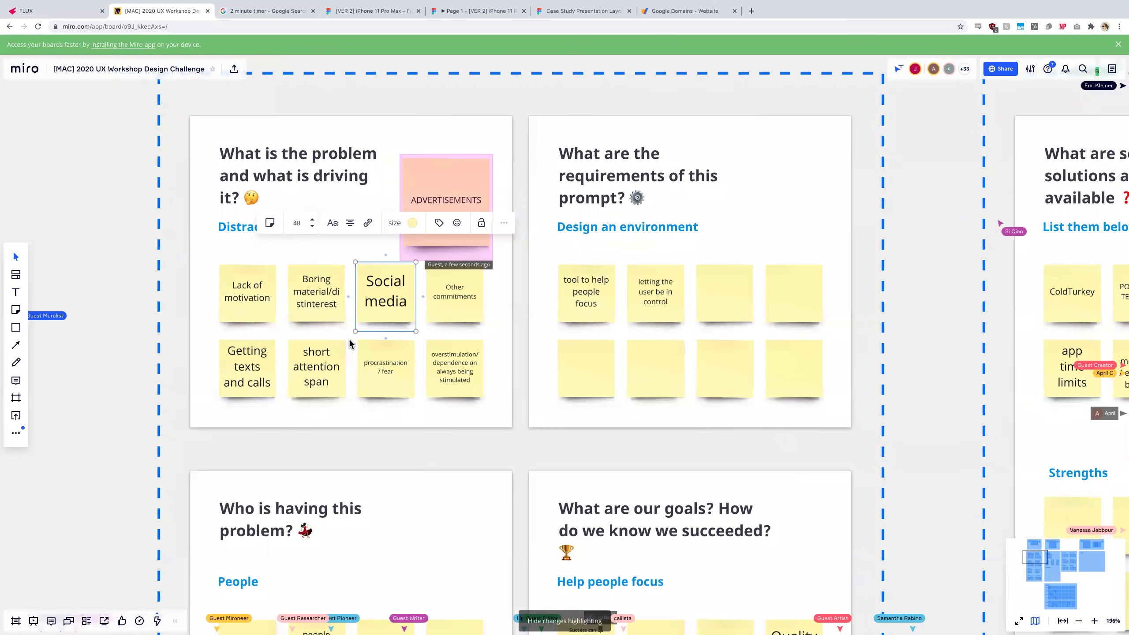
Point out the "Design an environment" area of the "What are the requirements of this prompt?" card and read its notes.
scroll(349, 342, "down", 2)
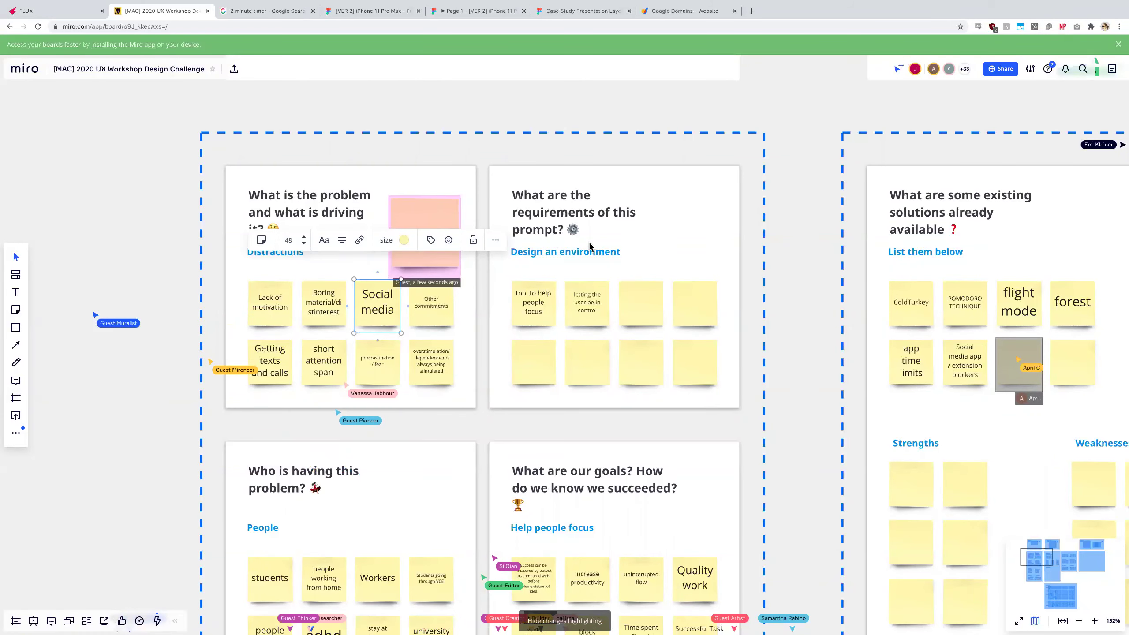
left_click(564, 261)
scroll(471, 308, "down", 5)
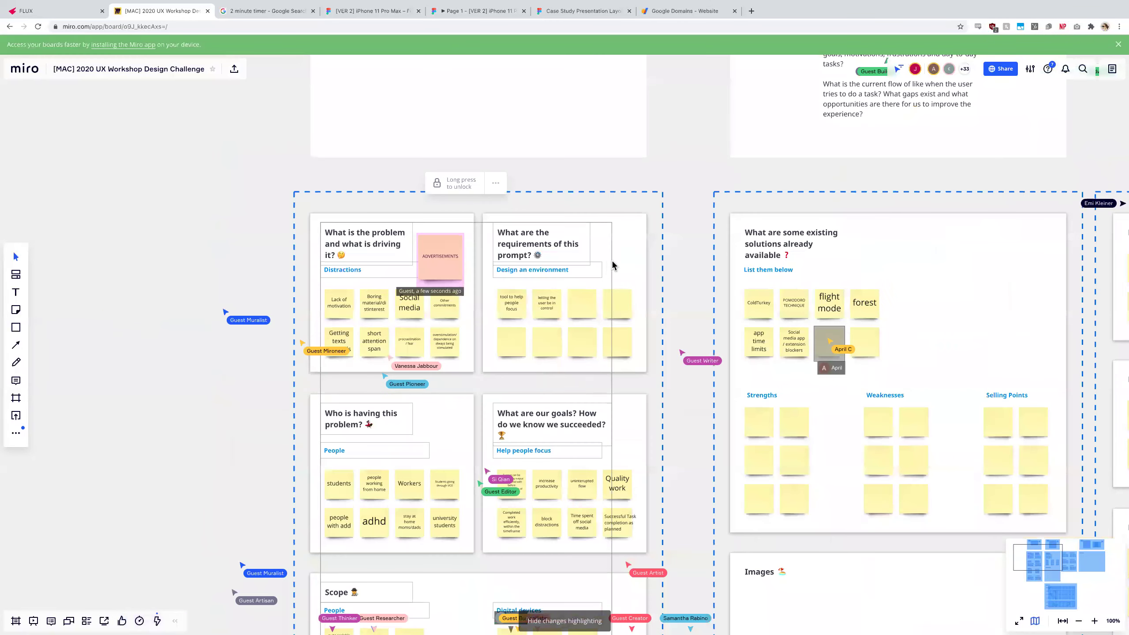
scroll(616, 265, "up", 5)
scroll(504, 242, "right", 2)
scroll(504, 243, "down", 1)
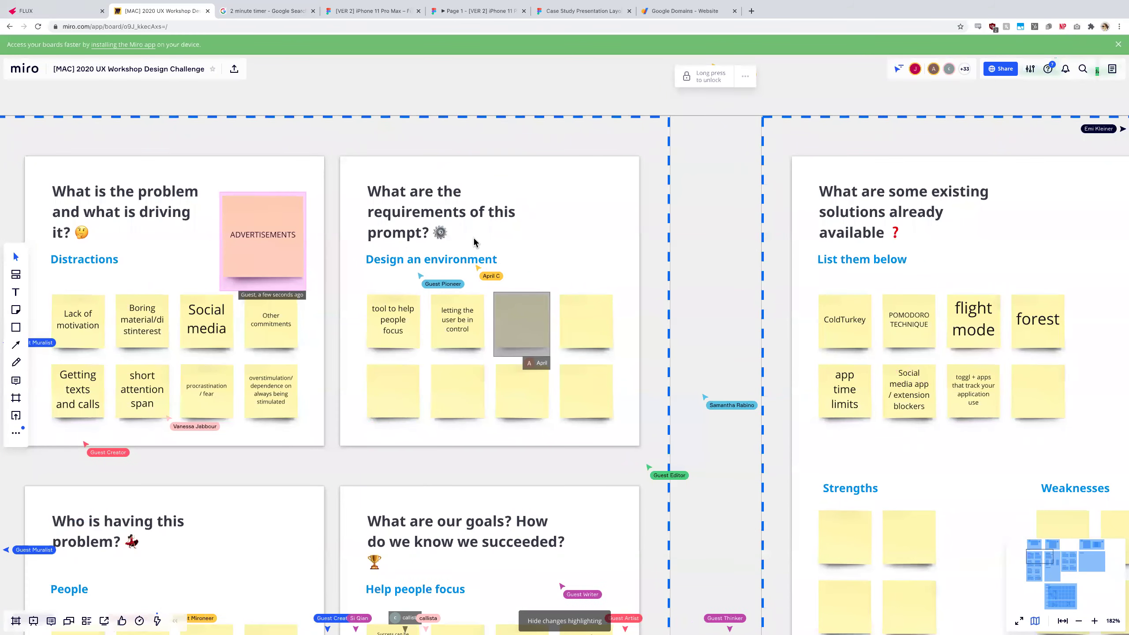
Survey the whole Define the Problem section beside the Research cards, checking the new notes on the requirements card.
scroll(474, 243, "down", 10)
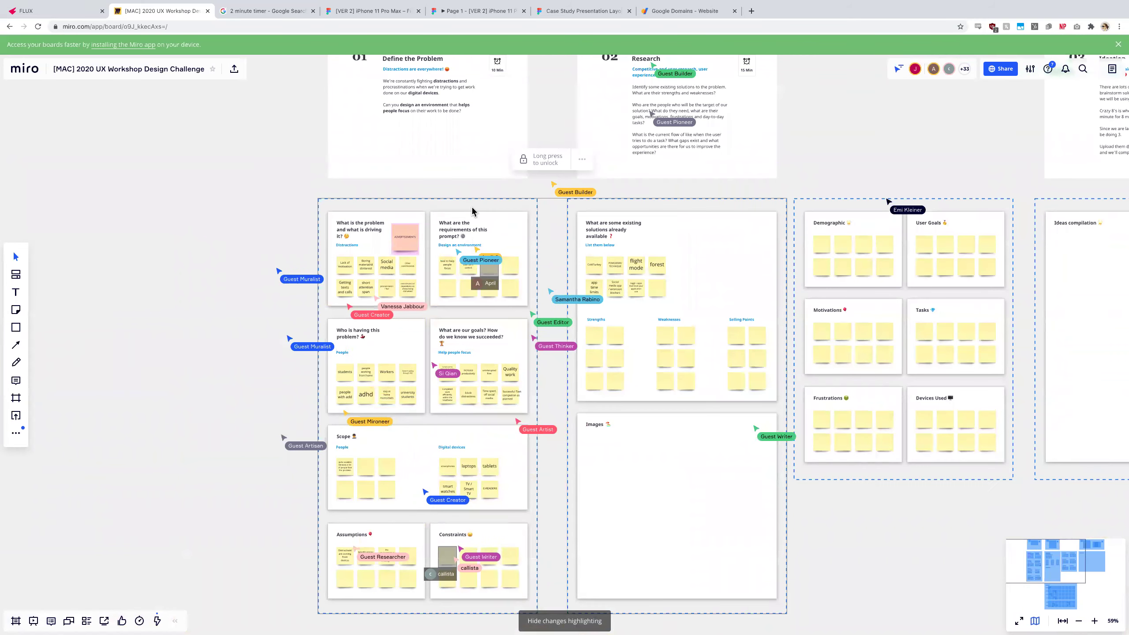
scroll(474, 211, "up", 5)
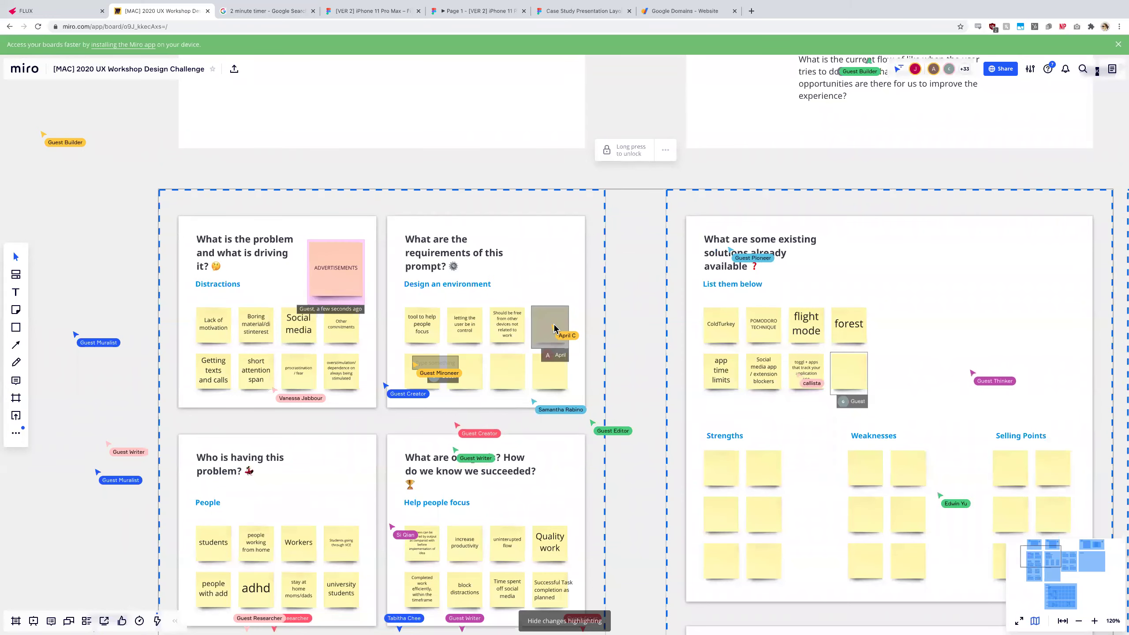
scroll(526, 312, "down", 5)
scroll(511, 313, "up", 3)
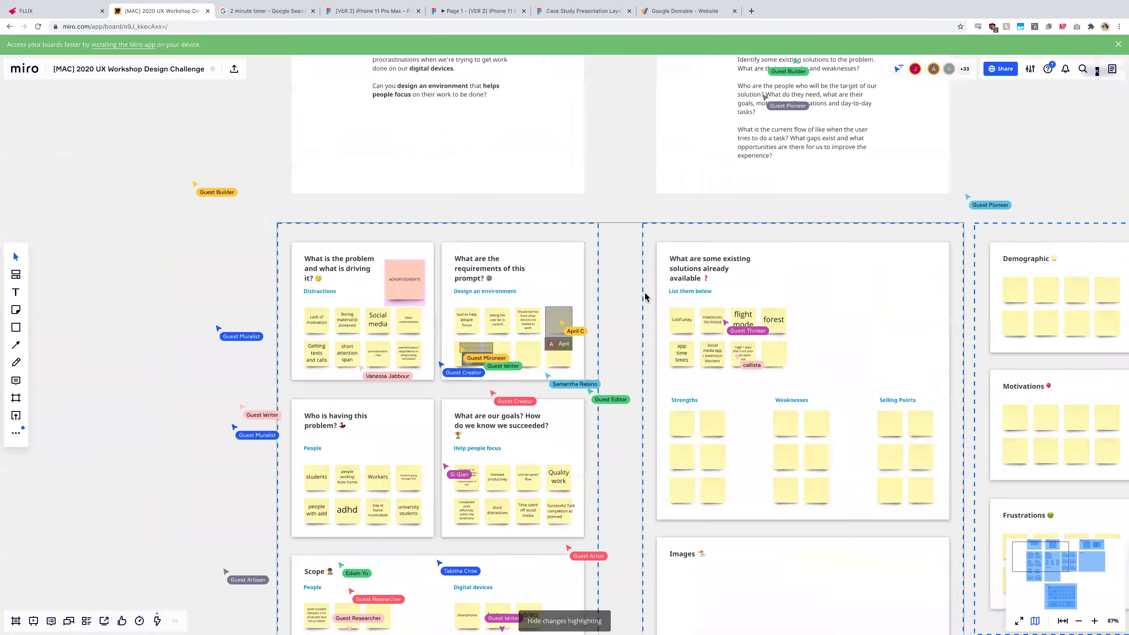
scroll(494, 322, "left", 4)
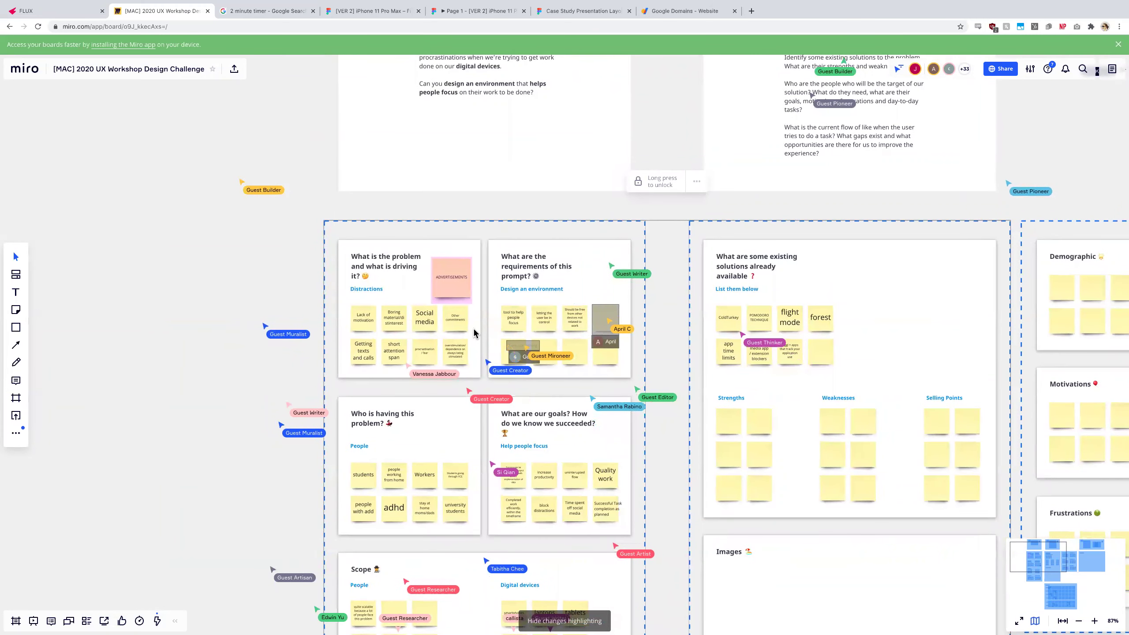
Close the browser page with the Google 2 minute timer and return to the Miro board.
key("ctrl+Tab")
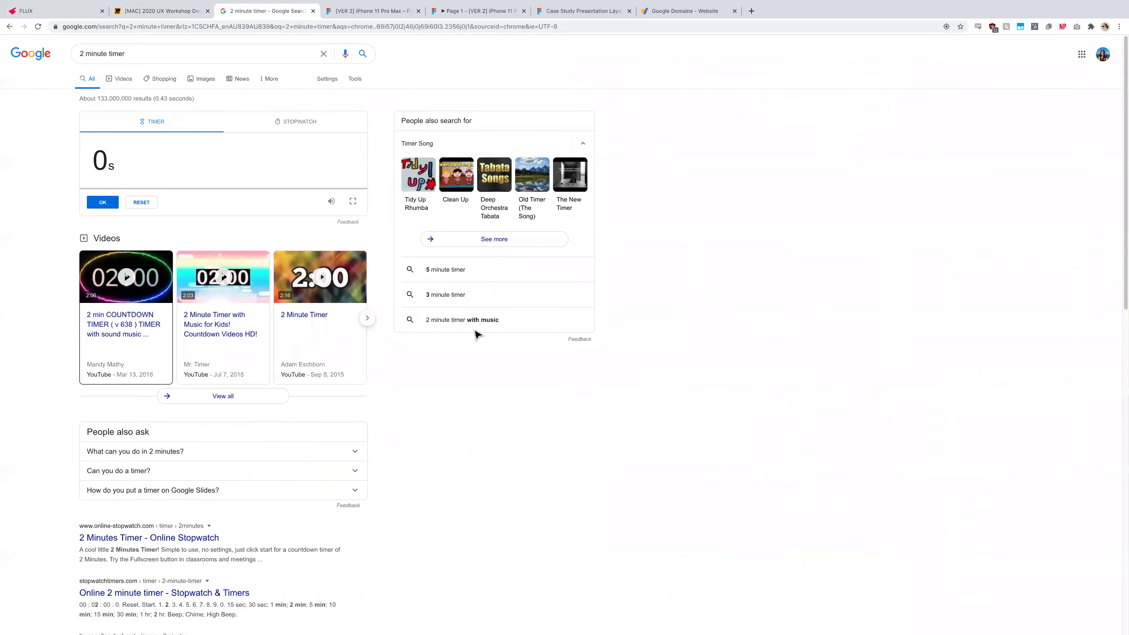
key("ctrl+w")
key("ctrl+shift+Tab")
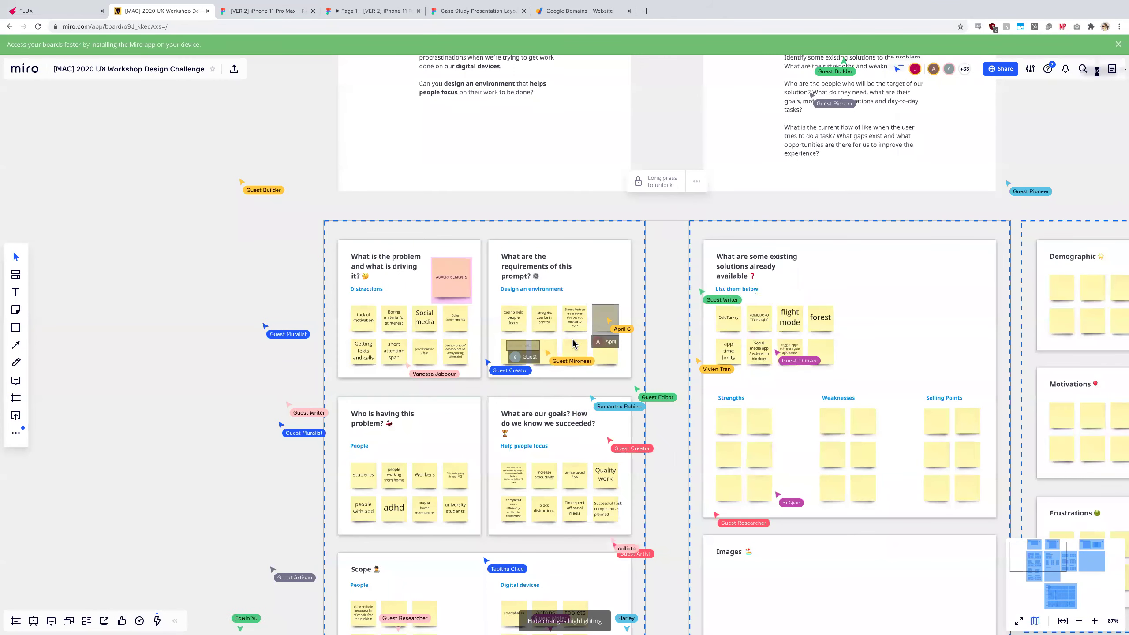
Circle the "university students" note on the "Who is having this problem?" card with a black pen stroke.
scroll(423, 258, "up", 3)
scroll(387, 215, "up", 2)
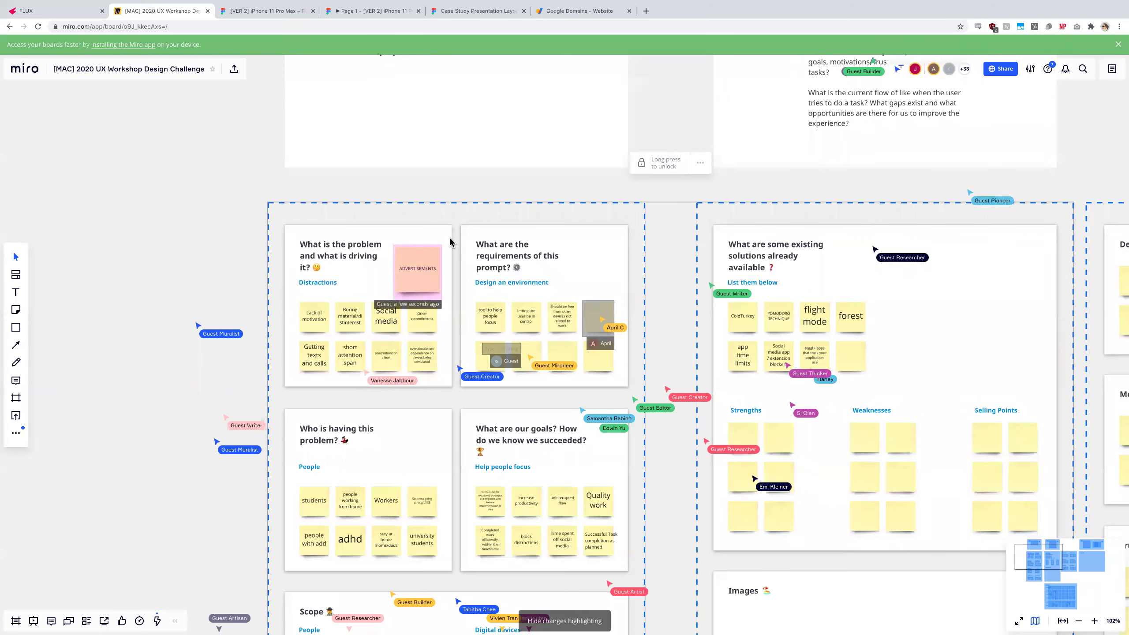
scroll(461, 248, "up", 3)
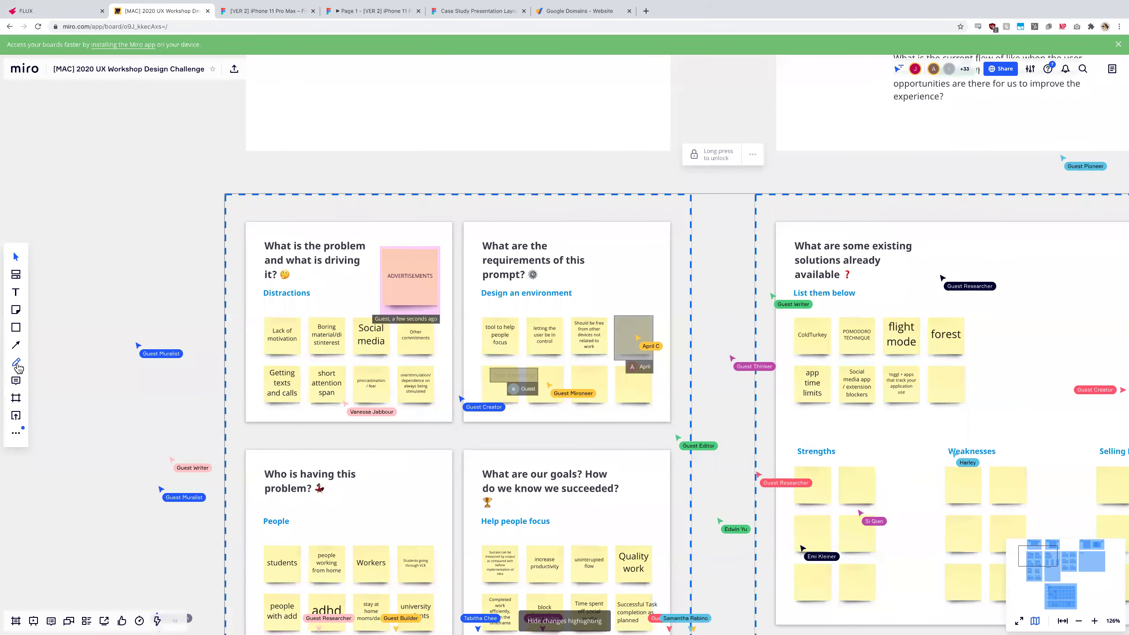
left_click(16, 362)
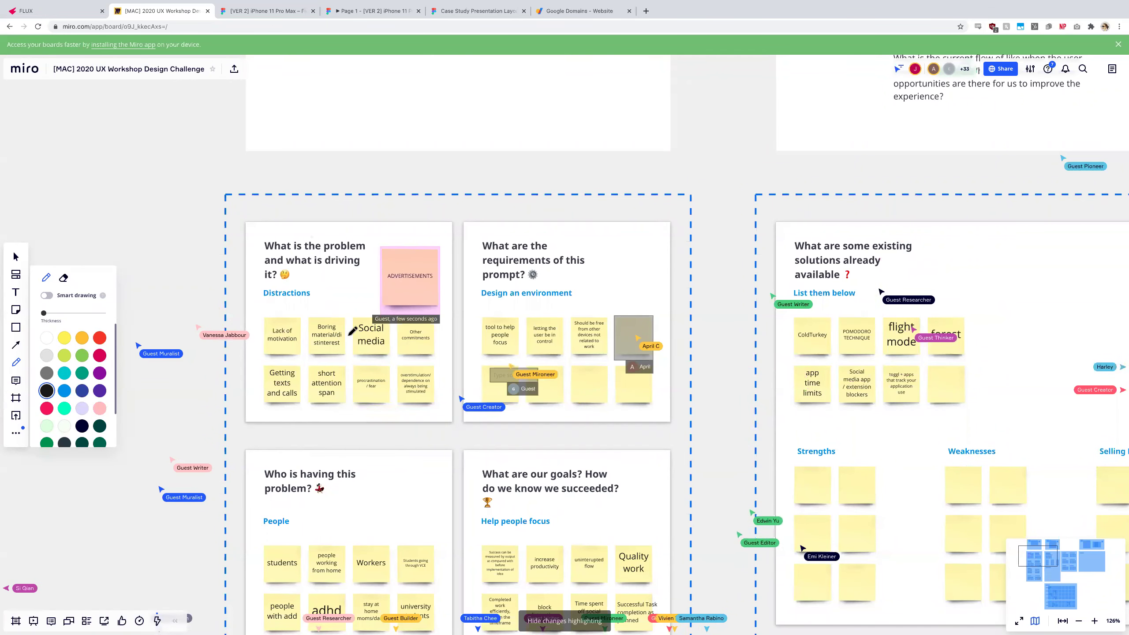
scroll(530, 366, "down", 3)
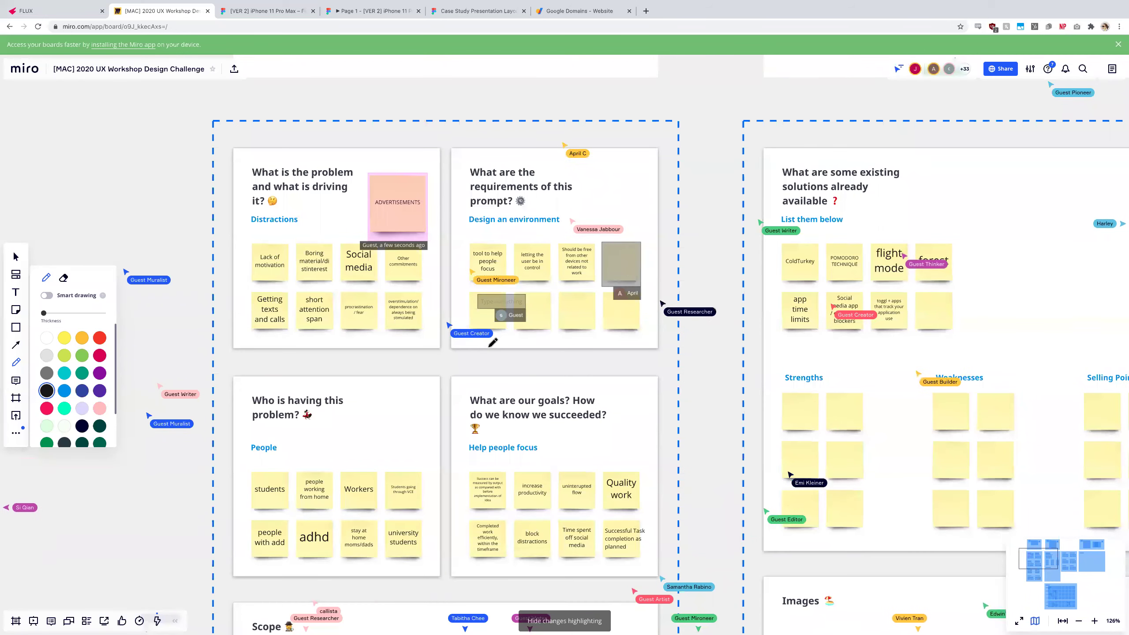
scroll(493, 342, "down", 2)
scroll(493, 341, "down", 2)
scroll(443, 360, "down", 3)
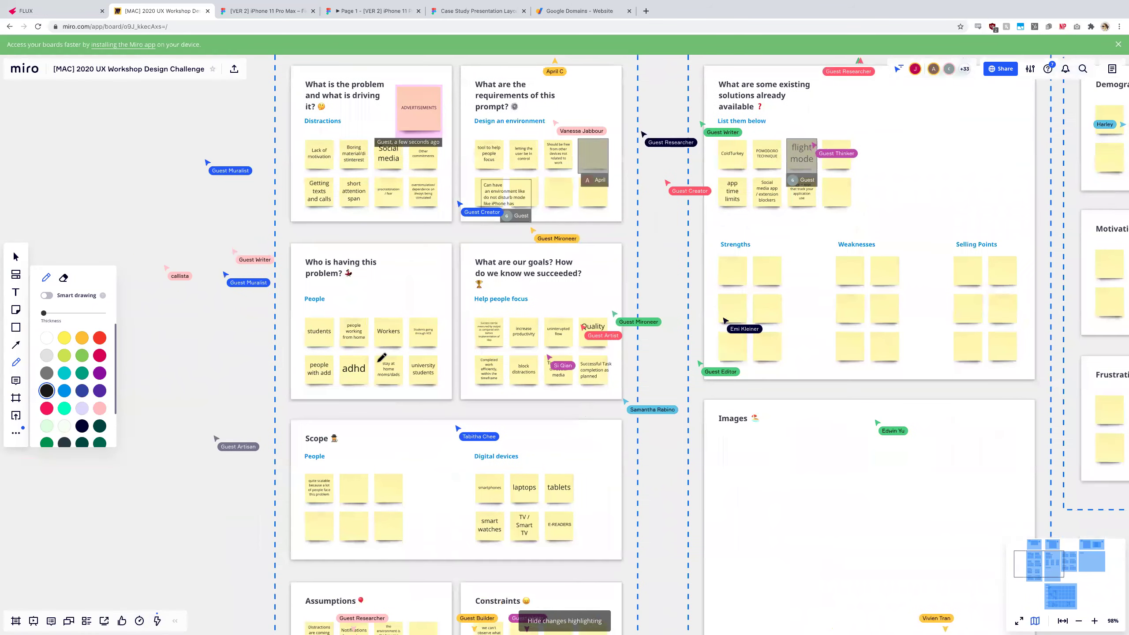
scroll(440, 362, "up", 5)
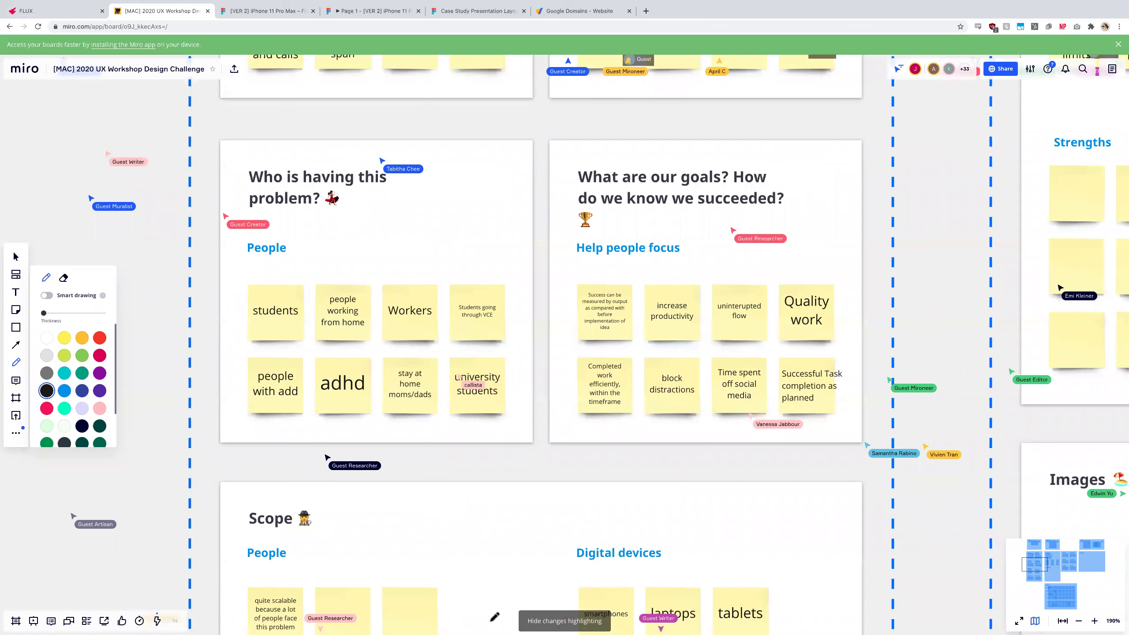
left_click_drag(490, 358, 465, 351)
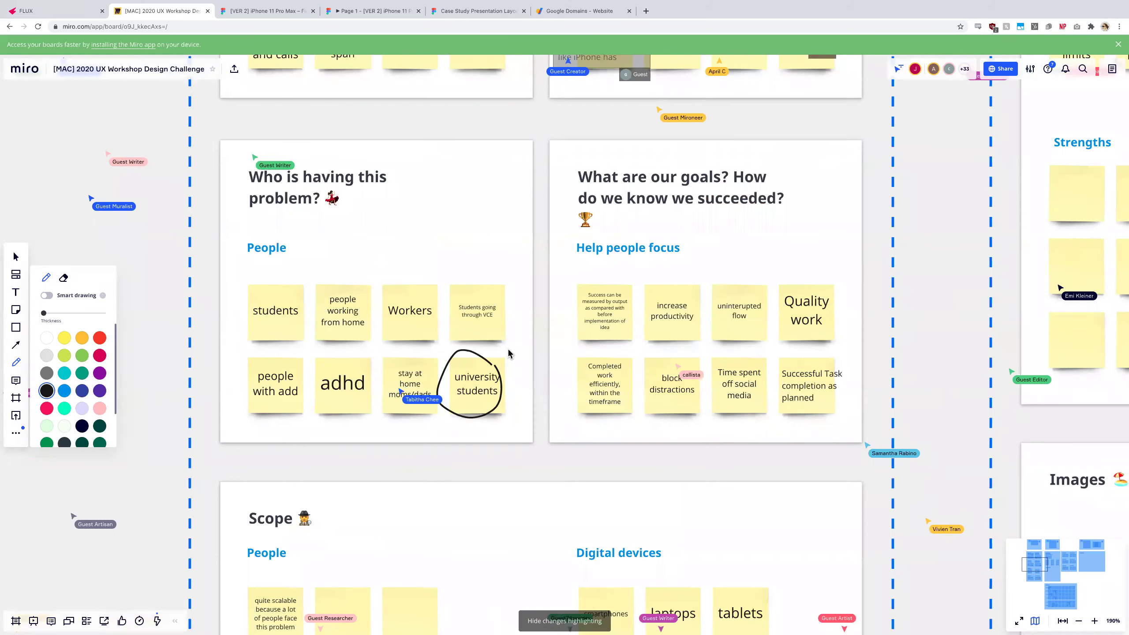
Examine the participants' markings on the People and Scope notes with the selection tool, singling out the circle around "people working from home".
scroll(509, 353, "down", 2)
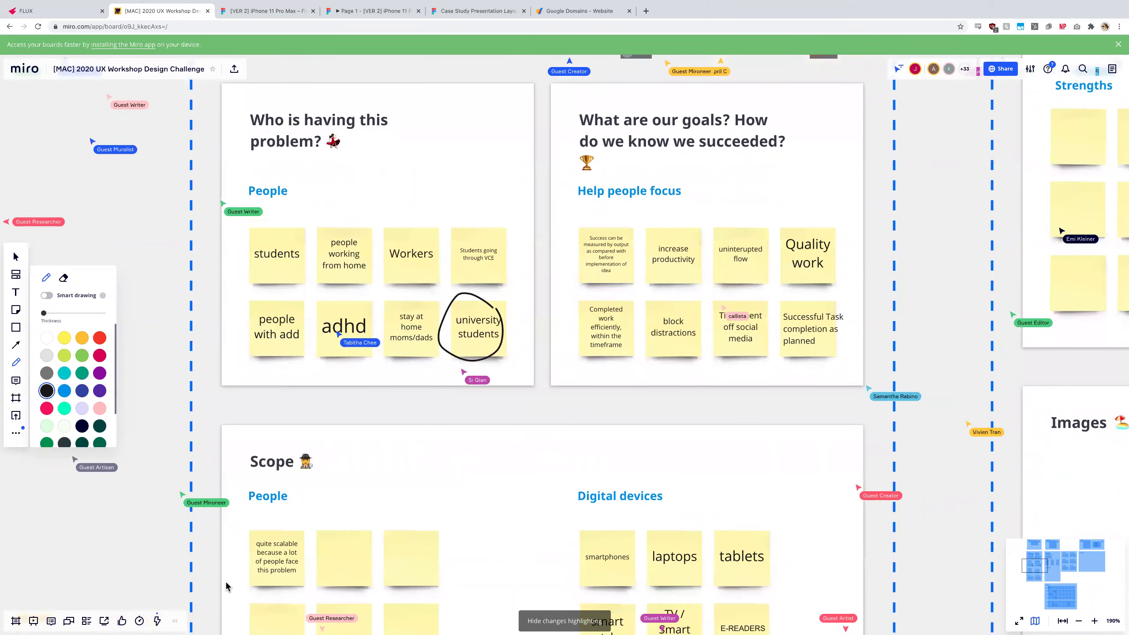
scroll(424, 206, "up", 1)
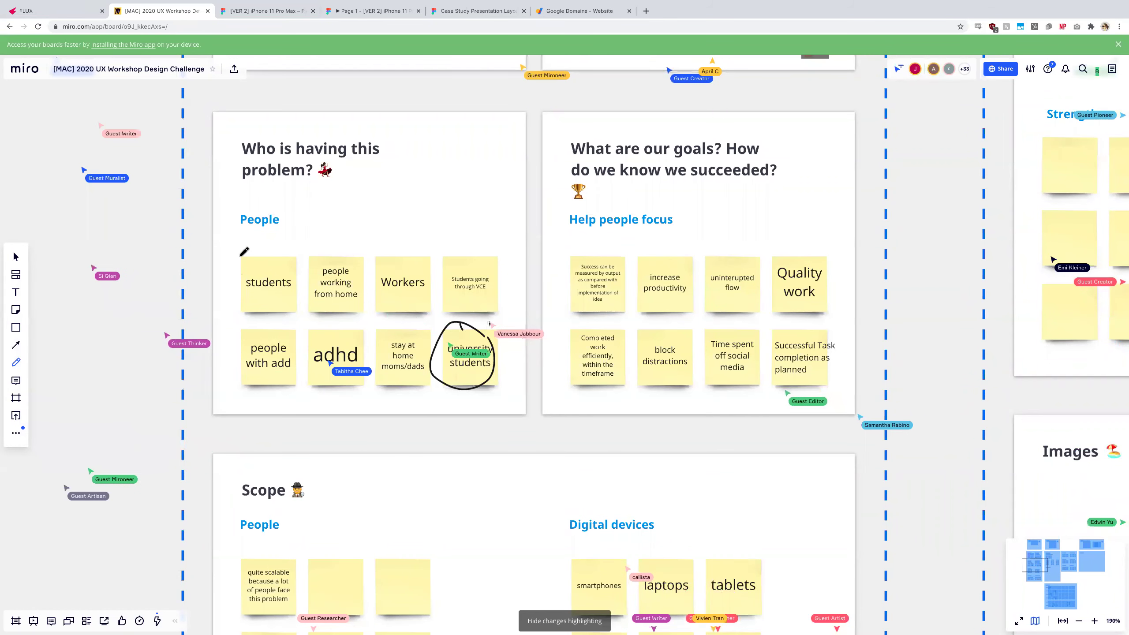
left_click(18, 258)
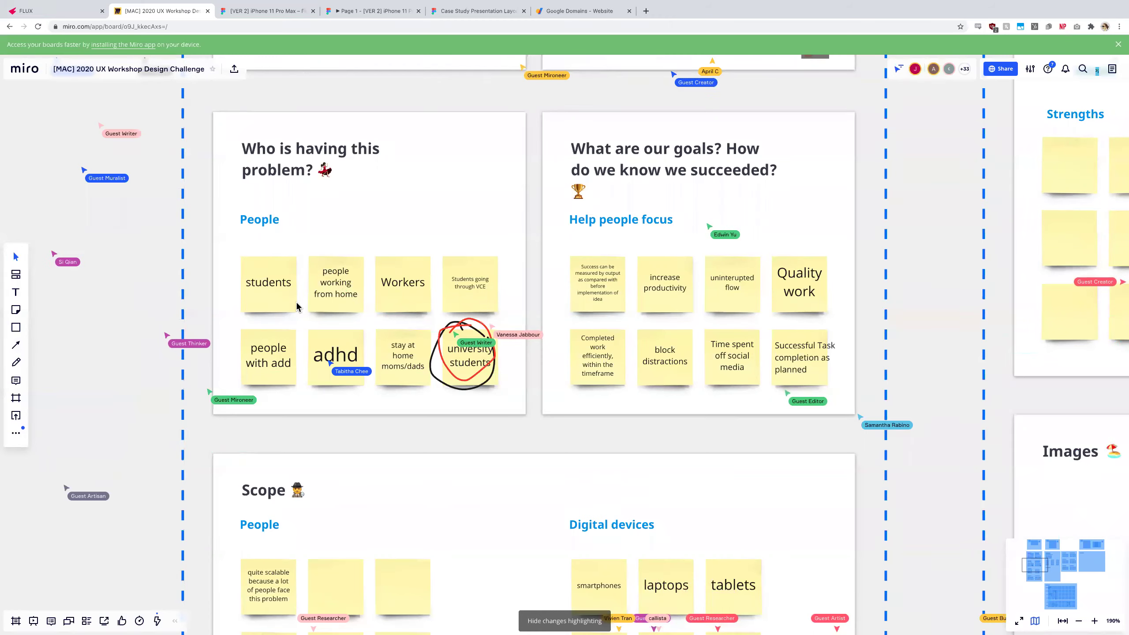
scroll(373, 378, "up", 3)
scroll(374, 378, "down", 5)
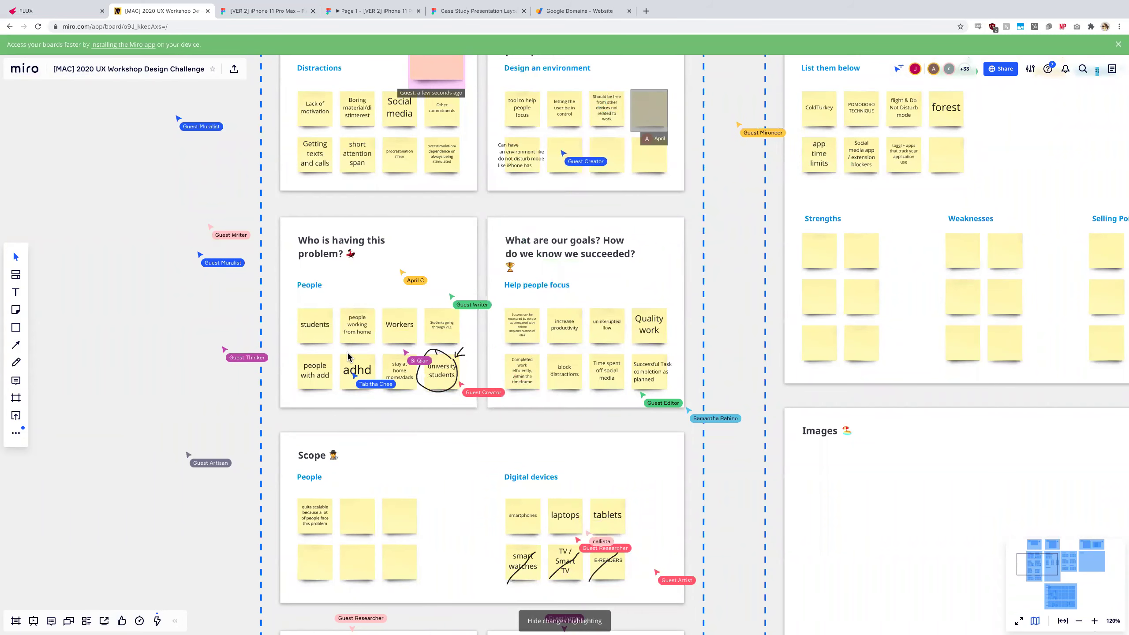
scroll(347, 367, "up", 1)
scroll(374, 361, "up", 5)
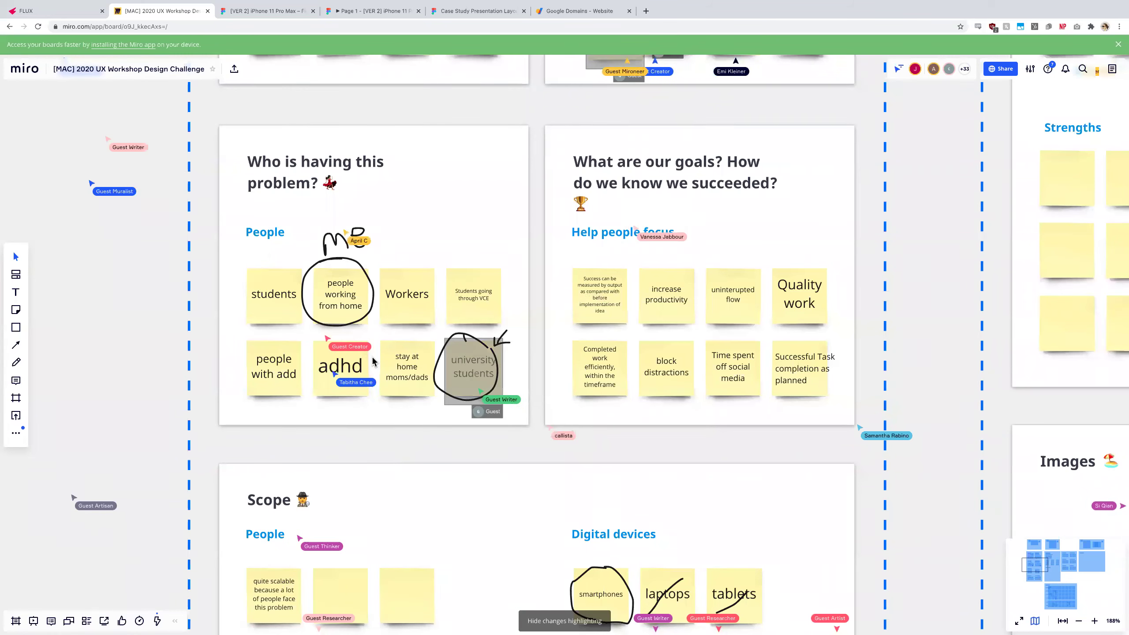
scroll(393, 284, "up", 3)
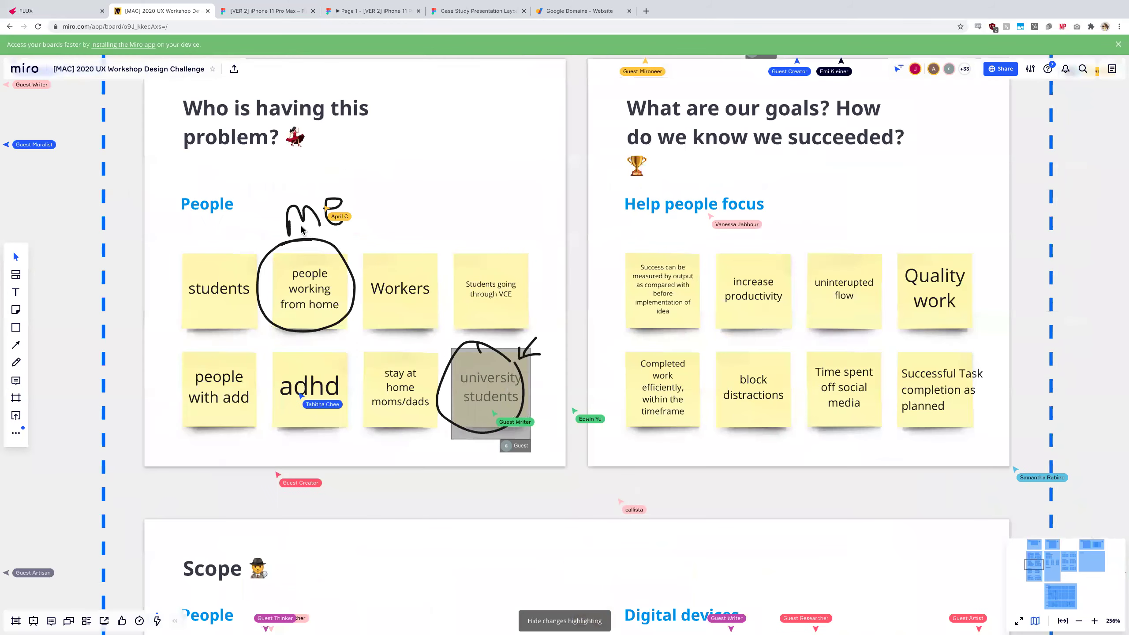
left_click(302, 242)
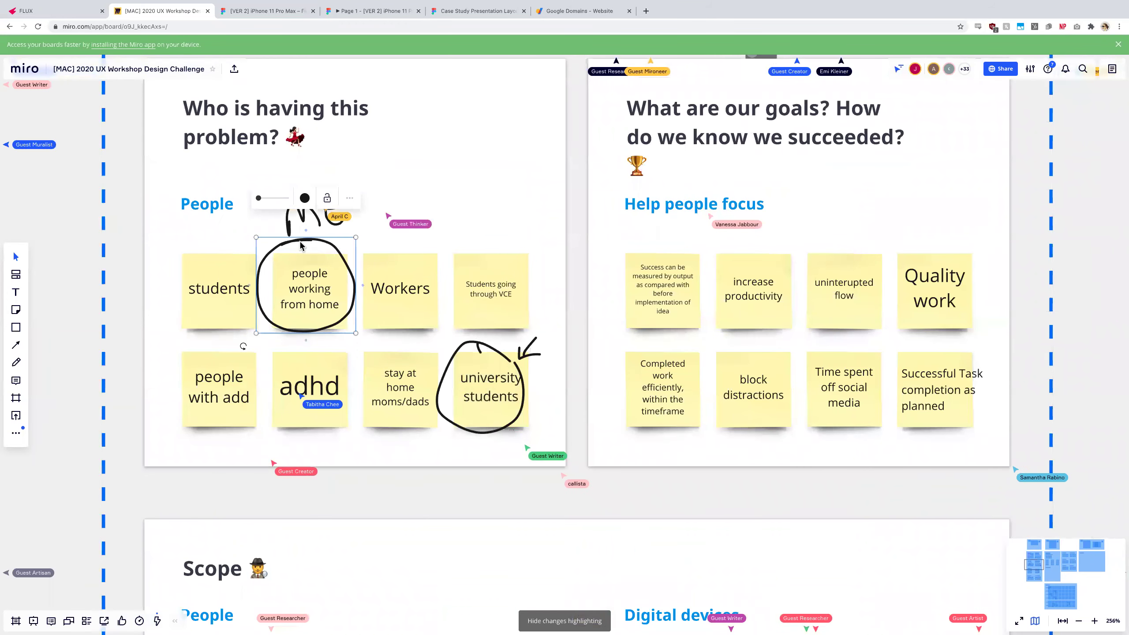
Draw a large red X with the pen across the People notes on the "Who is having this problem?" card.
left_click(17, 362)
scroll(171, 346, "down", 2)
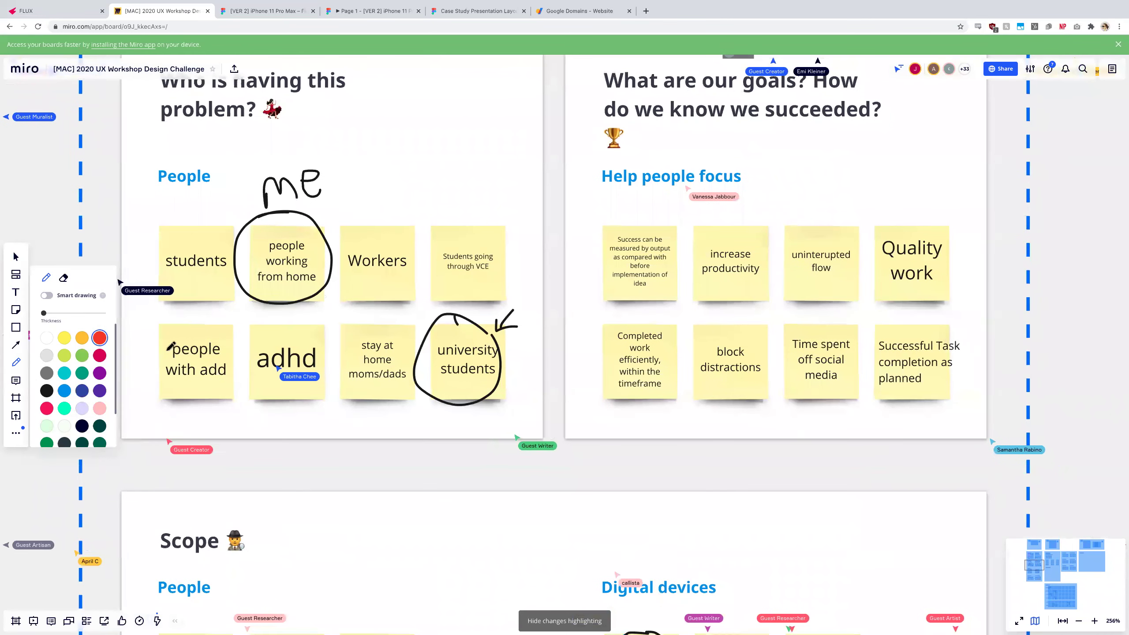
left_click_drag(162, 250, 170, 254)
left_click_drag(376, 358, 397, 376)
left_click_drag(129, 389, 509, 142)
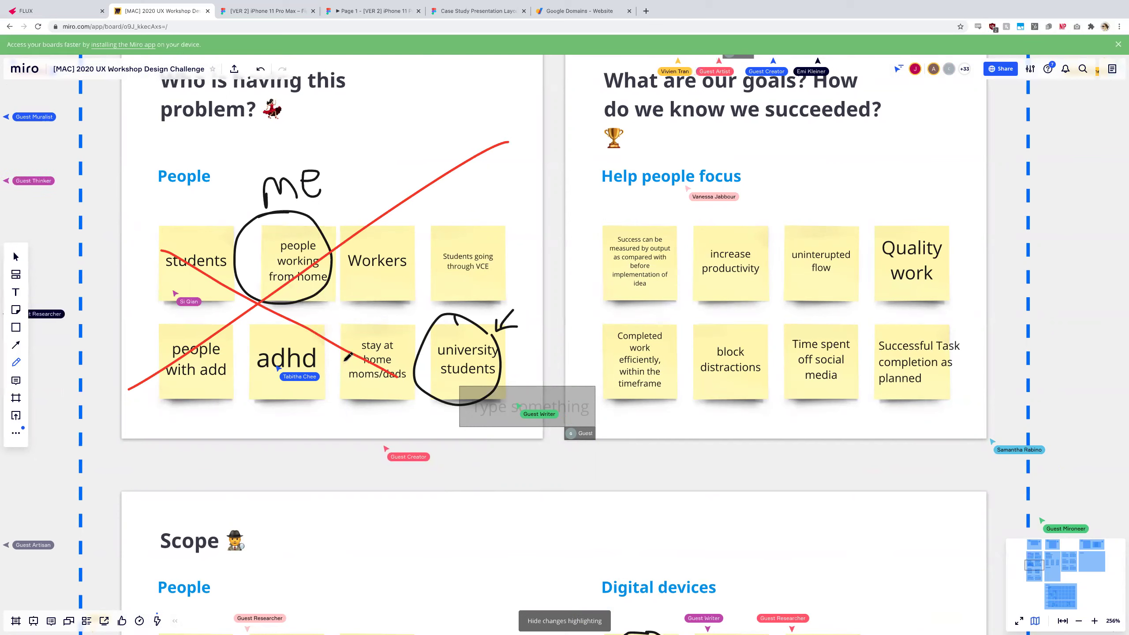
Survey the Define the Problem cards from the crossed-out People notes and Scope devices back up to the distraction notes.
scroll(265, 397, "down", 4)
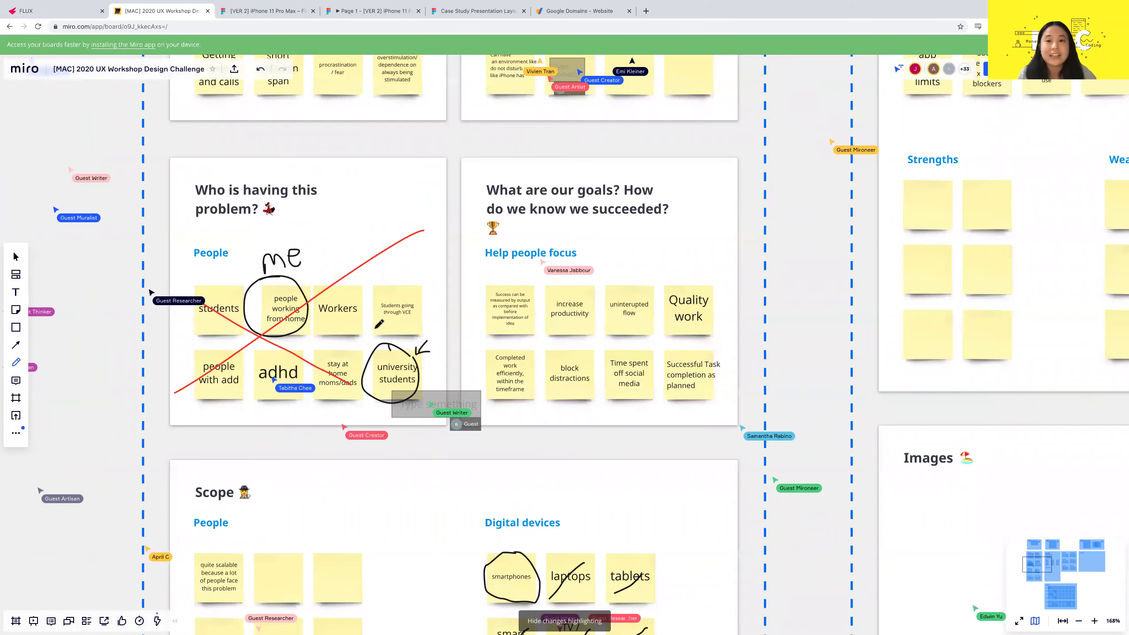
scroll(383, 320, "down", 1)
scroll(414, 348, "down", 5)
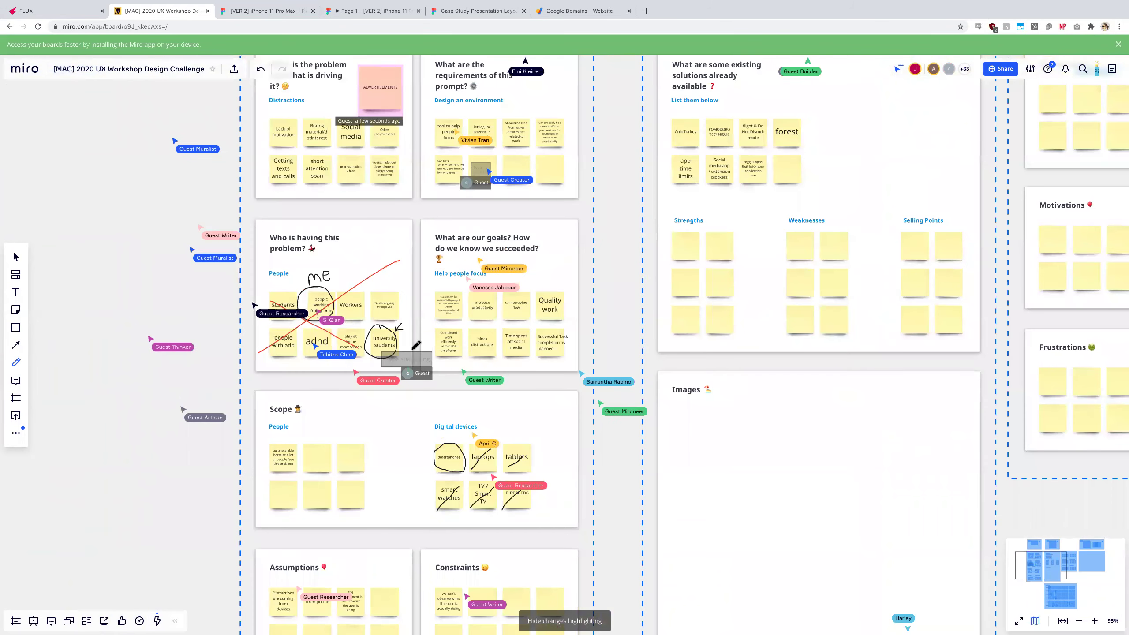
scroll(406, 333, "up", 2)
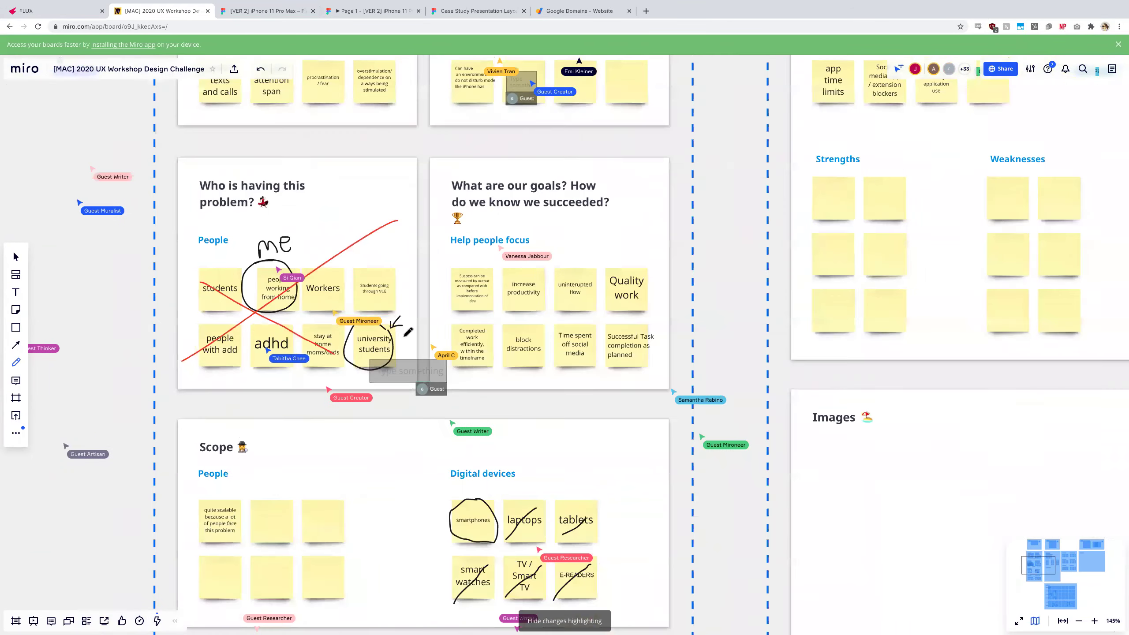
scroll(347, 362, "up", 2)
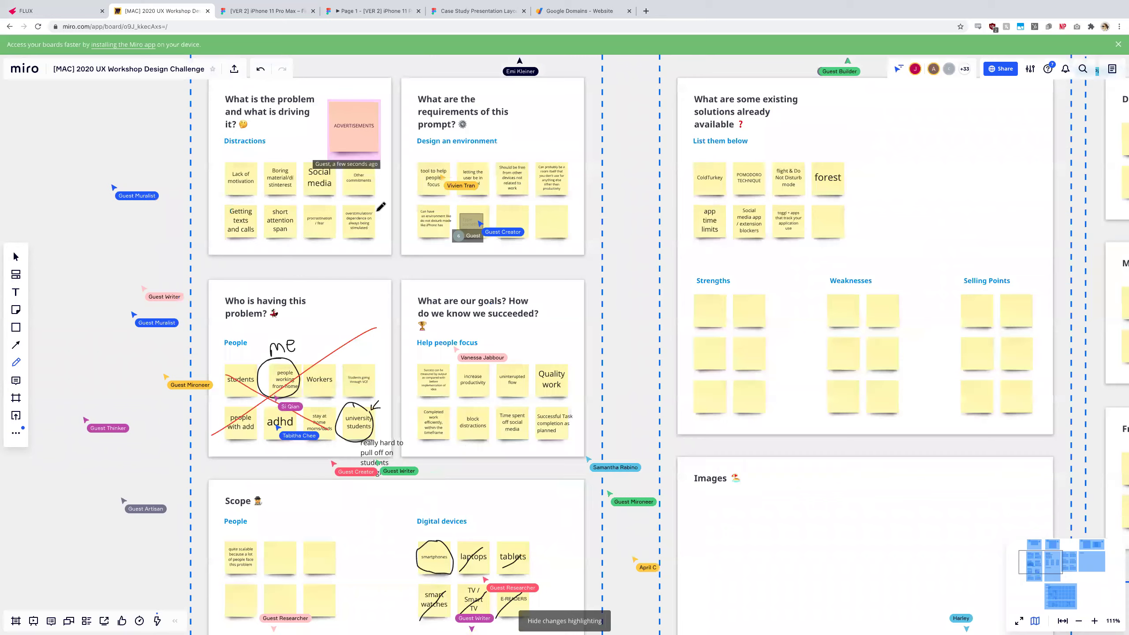
scroll(378, 351, "up", 2)
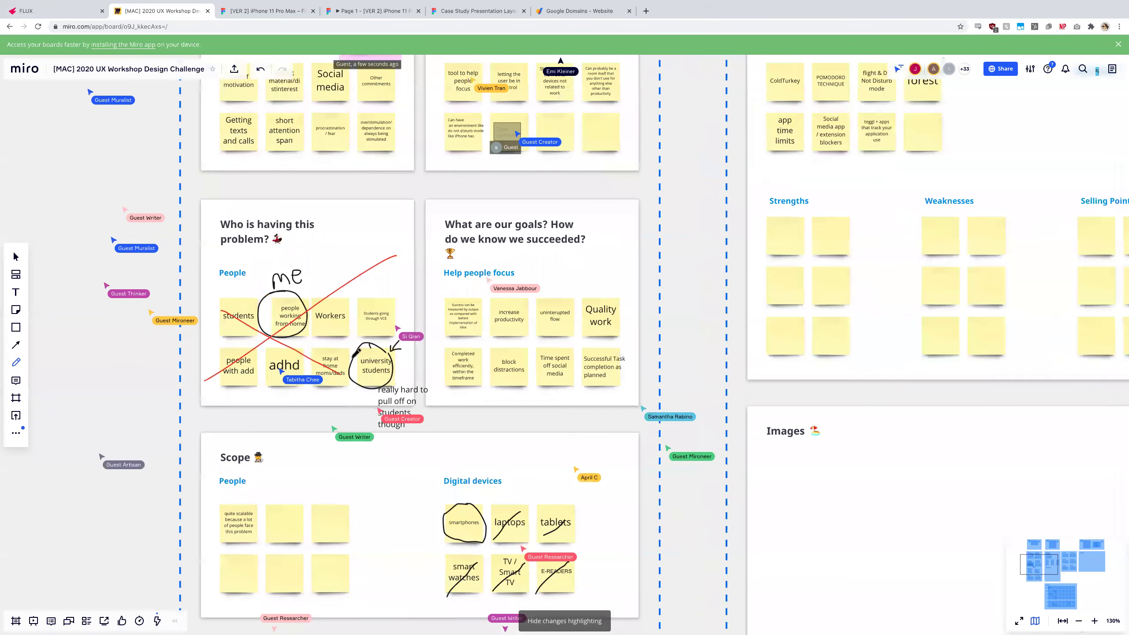
scroll(329, 250, "up", 5)
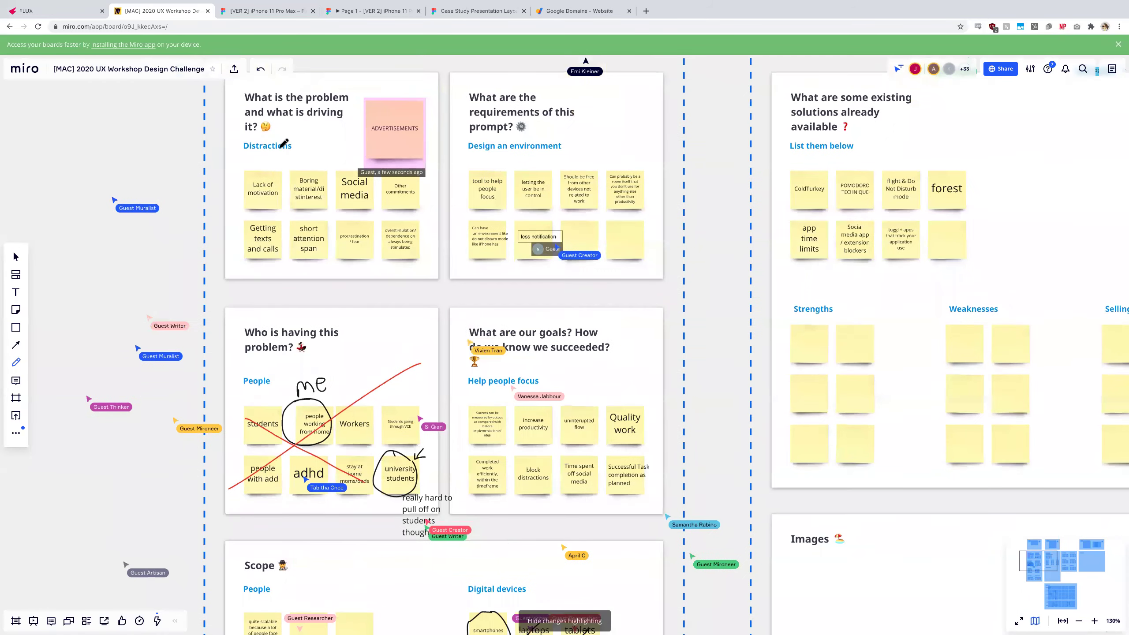
scroll(284, 155, "up", 2)
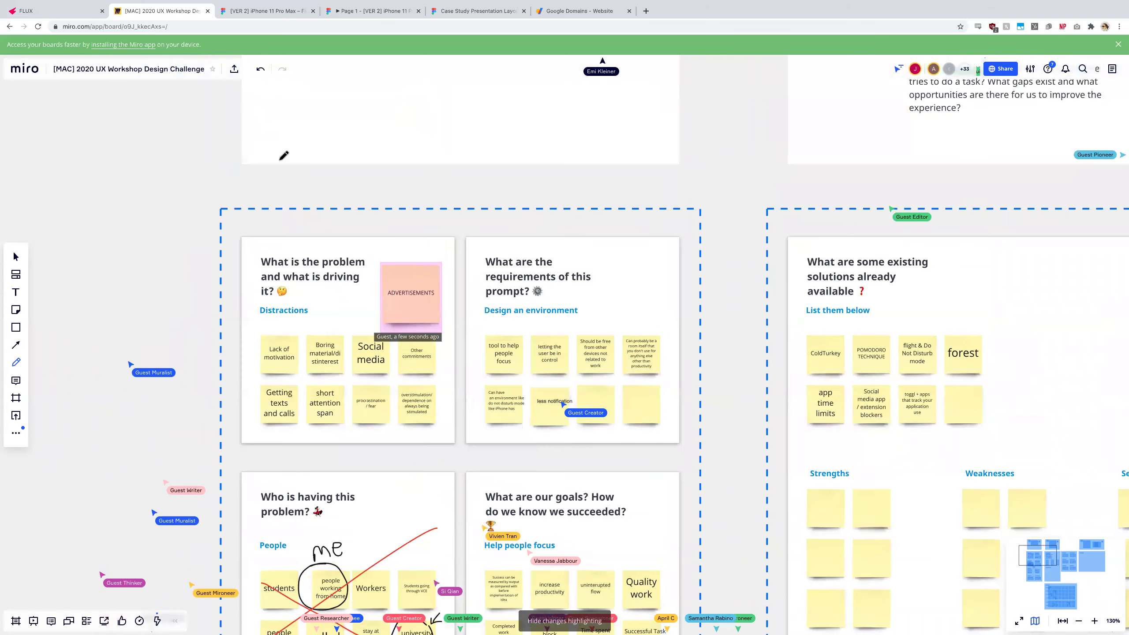
scroll(327, 319, "down", 1)
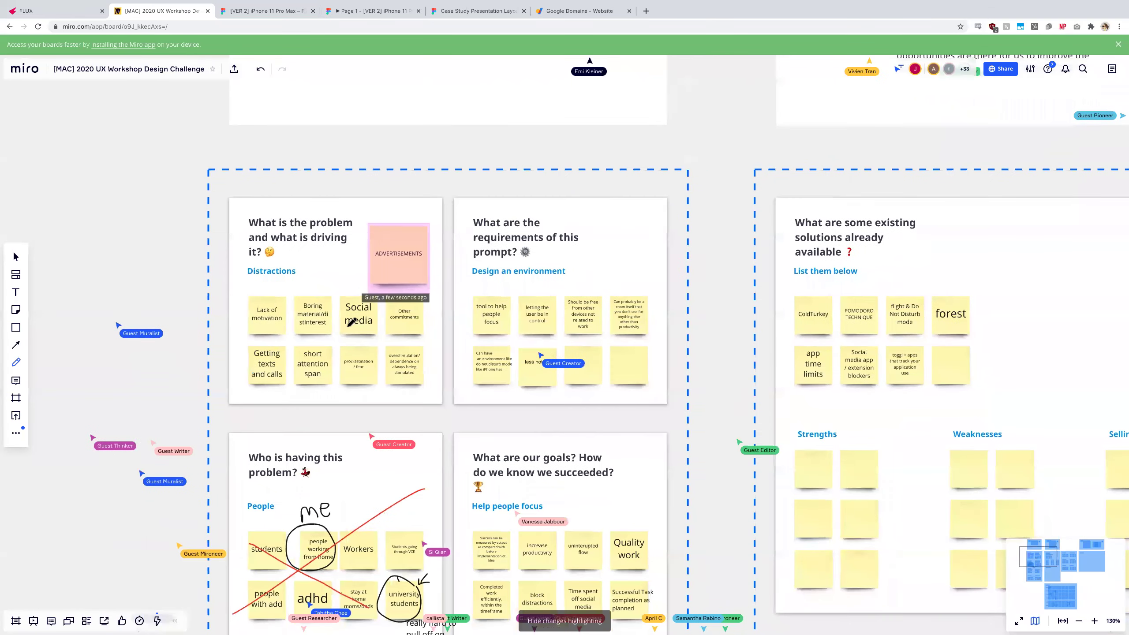
Examine the distraction notes on the "What is the problem and what is driving it?" card at close range, including "Social media" and "short attention span".
scroll(338, 320, "up", 5)
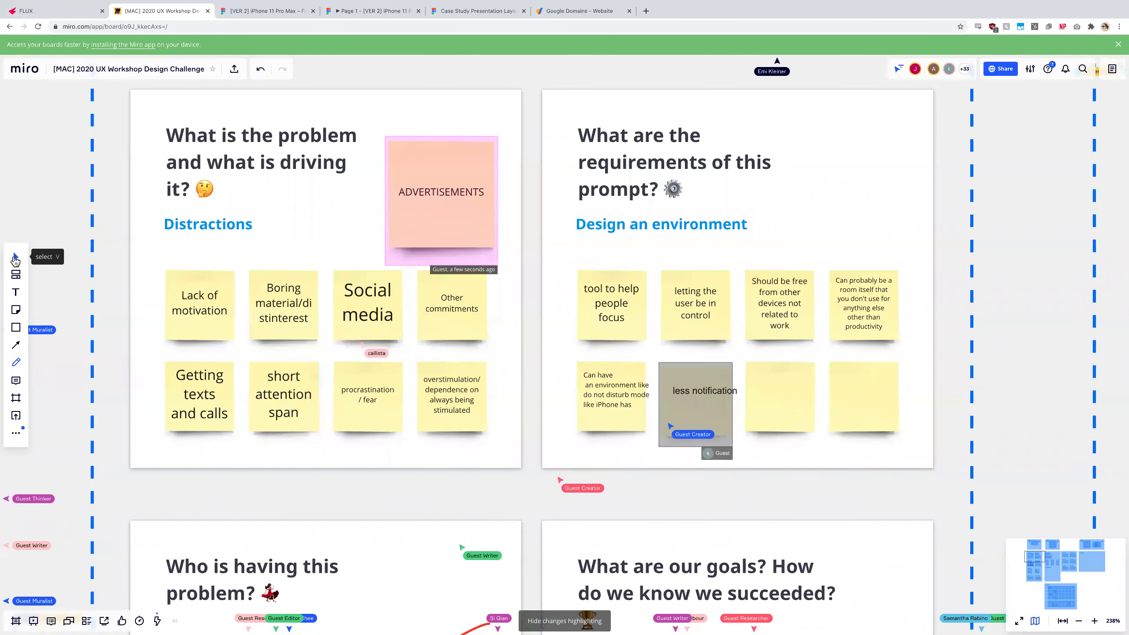
scroll(210, 283, "left", 2)
scroll(210, 283, "down", 1)
scroll(210, 283, "down", 3)
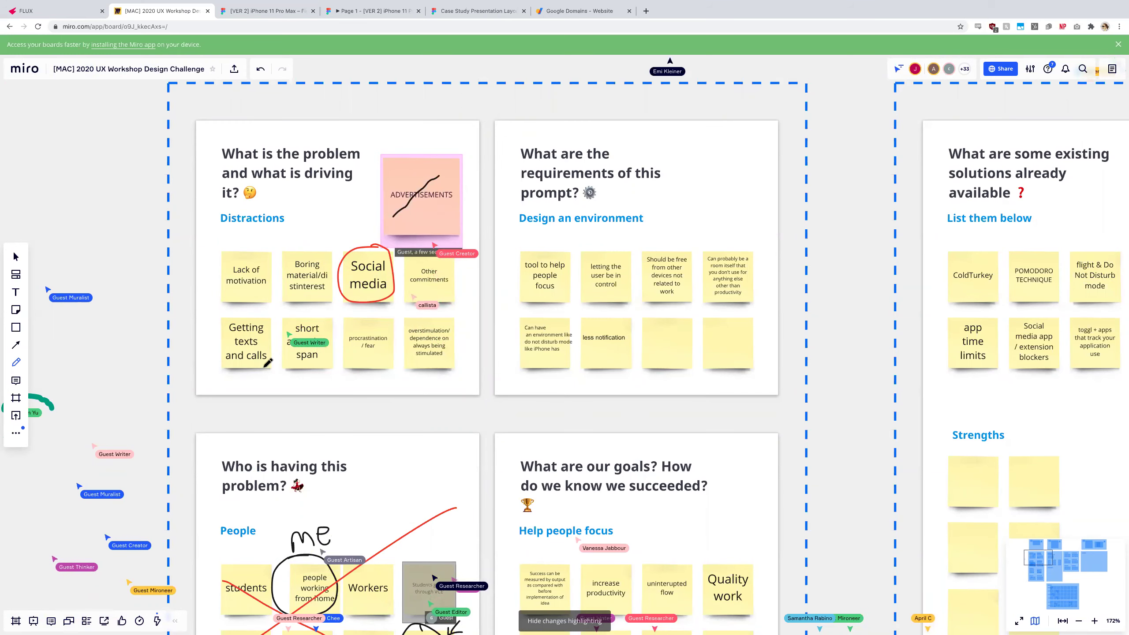
scroll(413, 349, "down", 5)
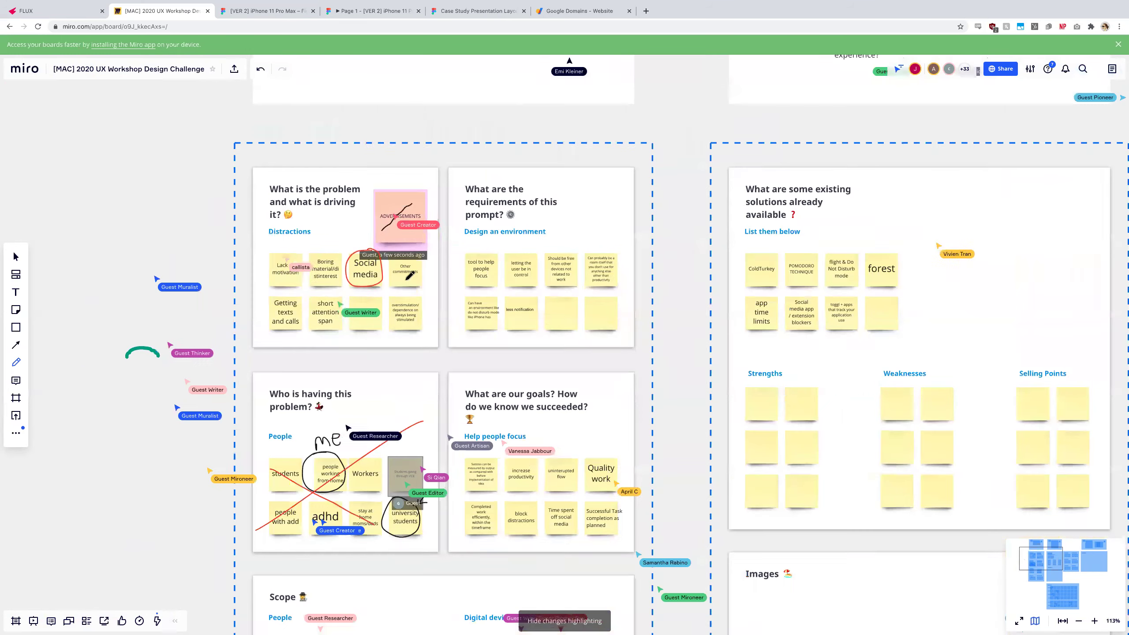
scroll(415, 351, "up", 6)
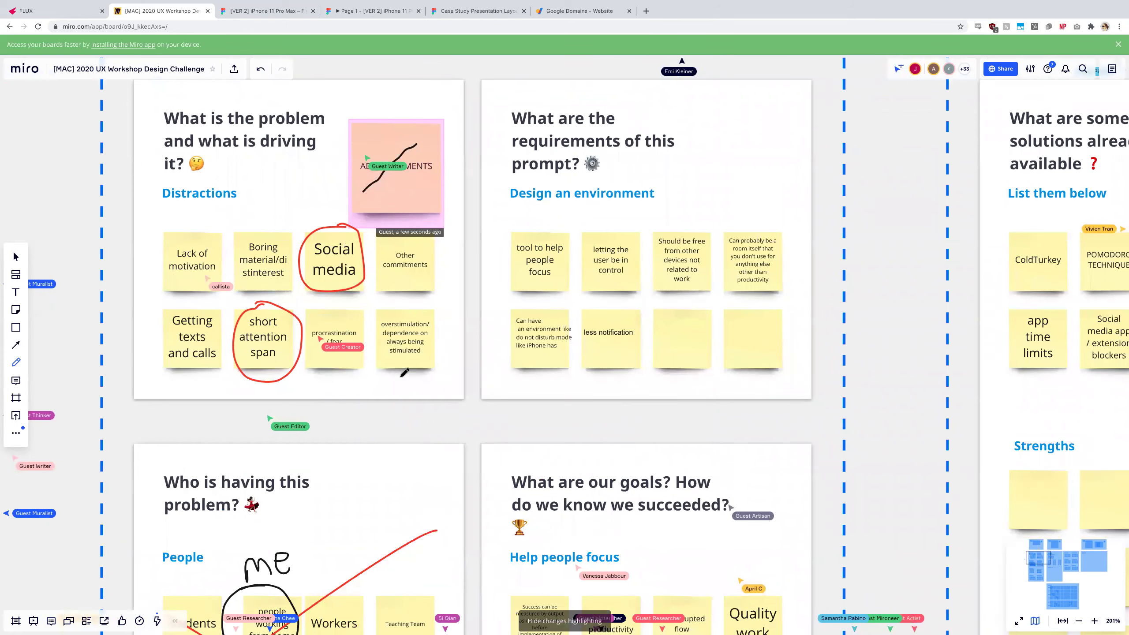
scroll(386, 265, "up", 3)
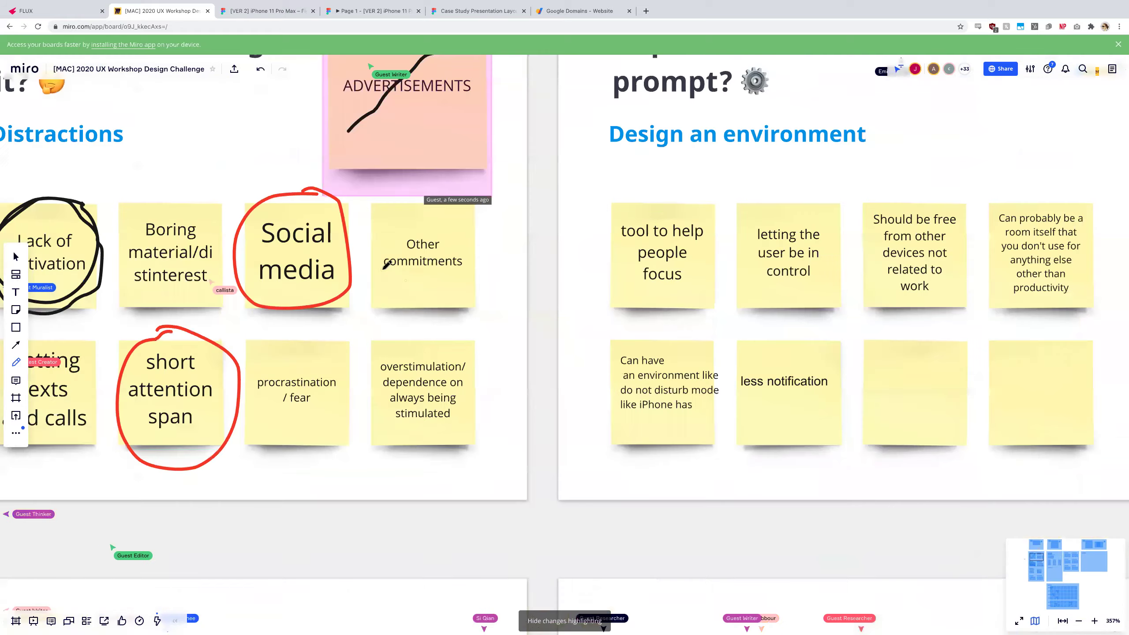
Review which distraction notes are circled or crossed out, alongside the neighbouring requirements and People cards.
scroll(386, 265, "down", 4)
scroll(386, 265, "up", 2)
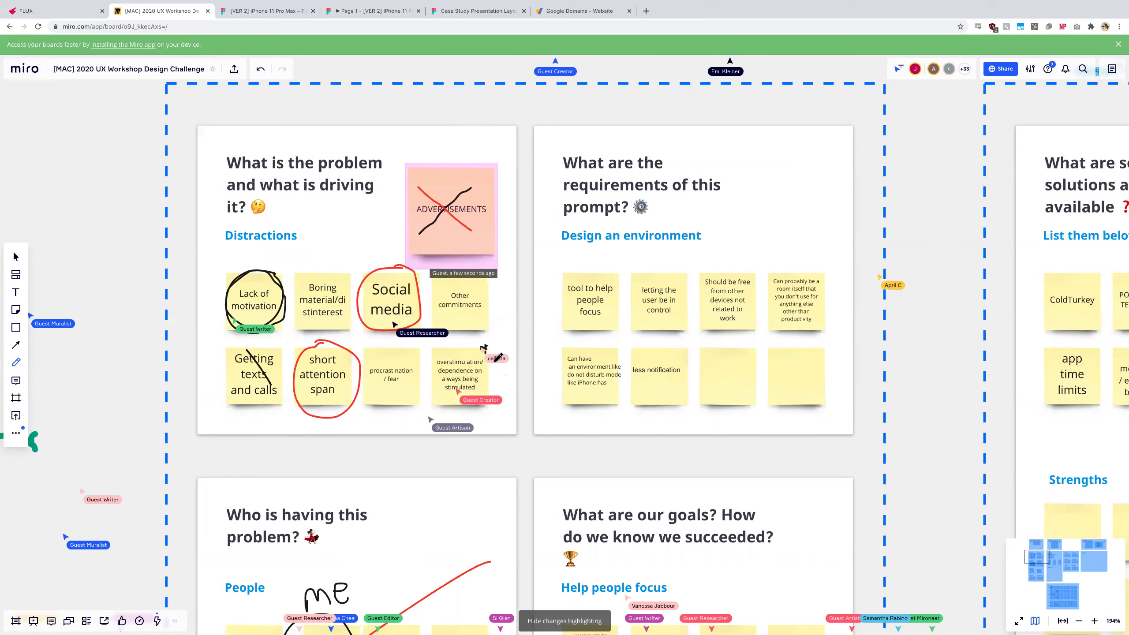
scroll(294, 383, "up", 2)
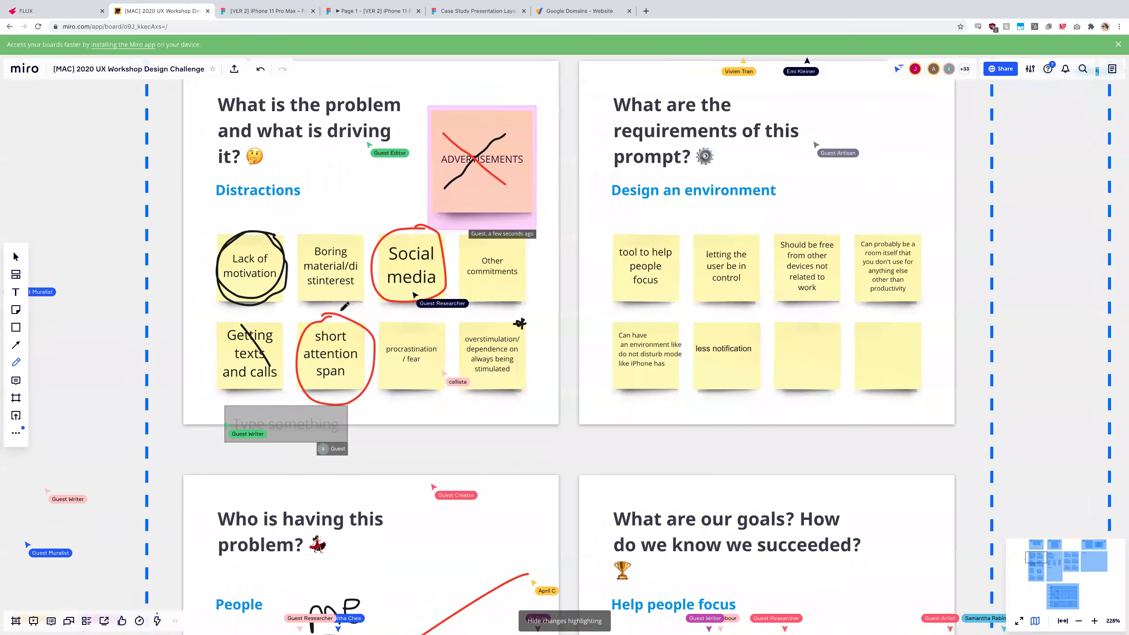
scroll(345, 306, "down", 3)
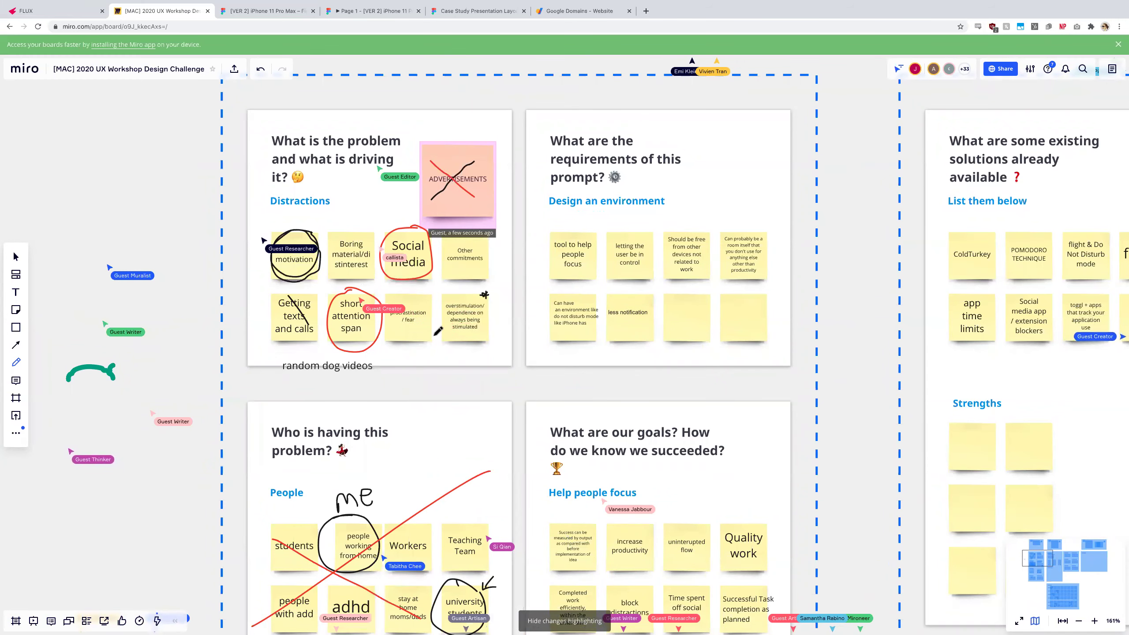
scroll(438, 330, "down", 3)
scroll(445, 311, "up", 3)
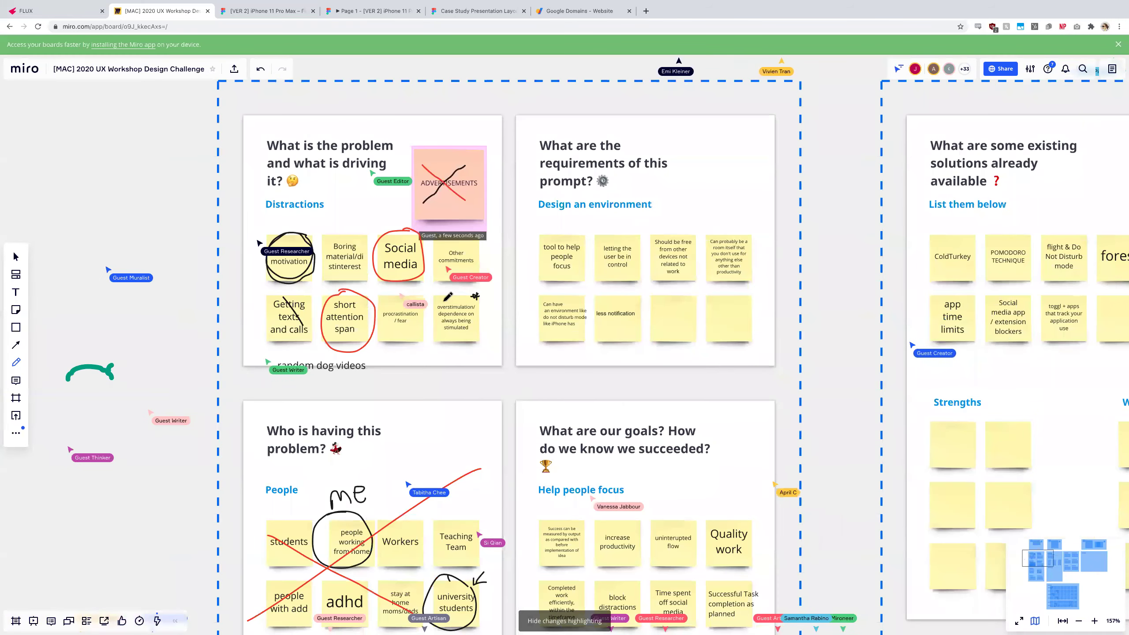
scroll(448, 296, "up", 3)
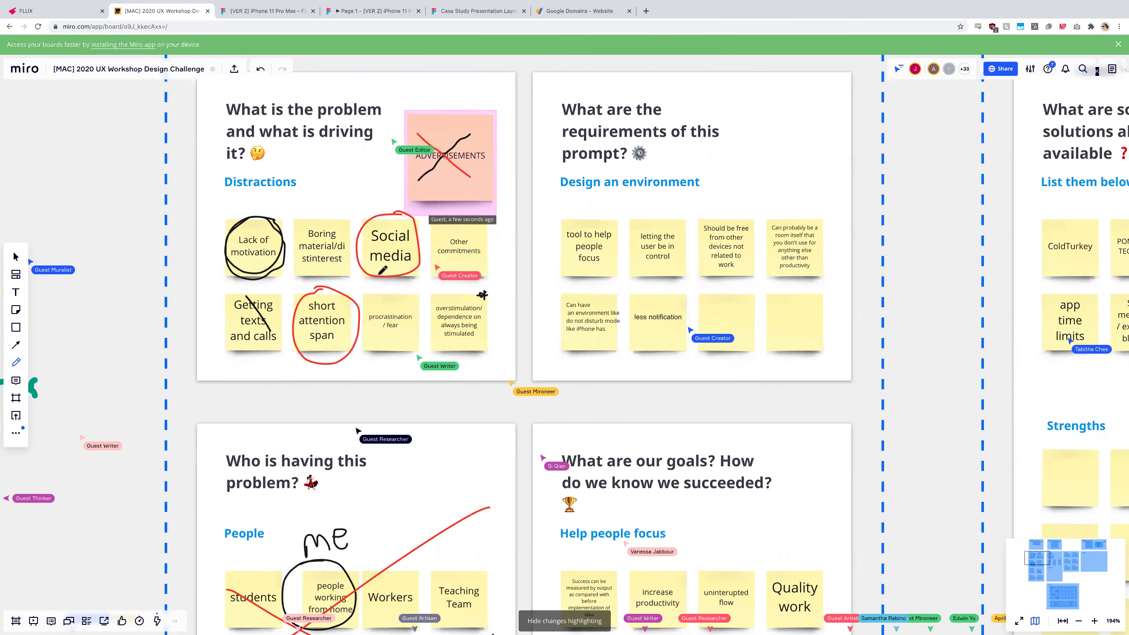
scroll(394, 258, "down", 5)
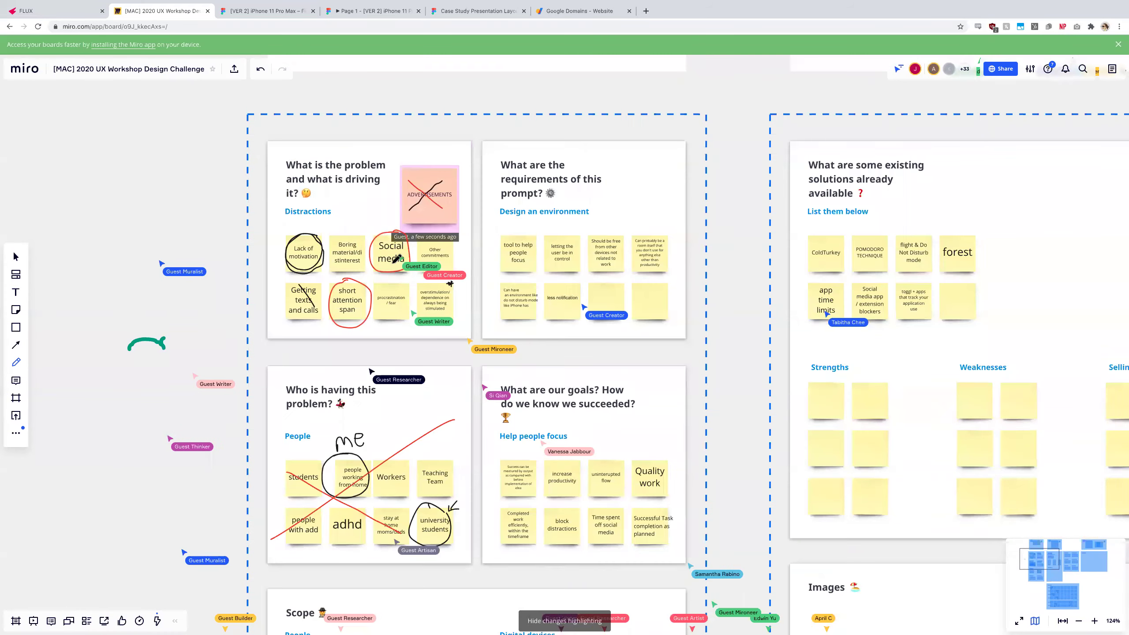
Inspect the distraction notes on the "What is the problem and what is driving it?" card, including "procrastination / fear" and "Lack of motivation".
scroll(400, 263, "down", 3)
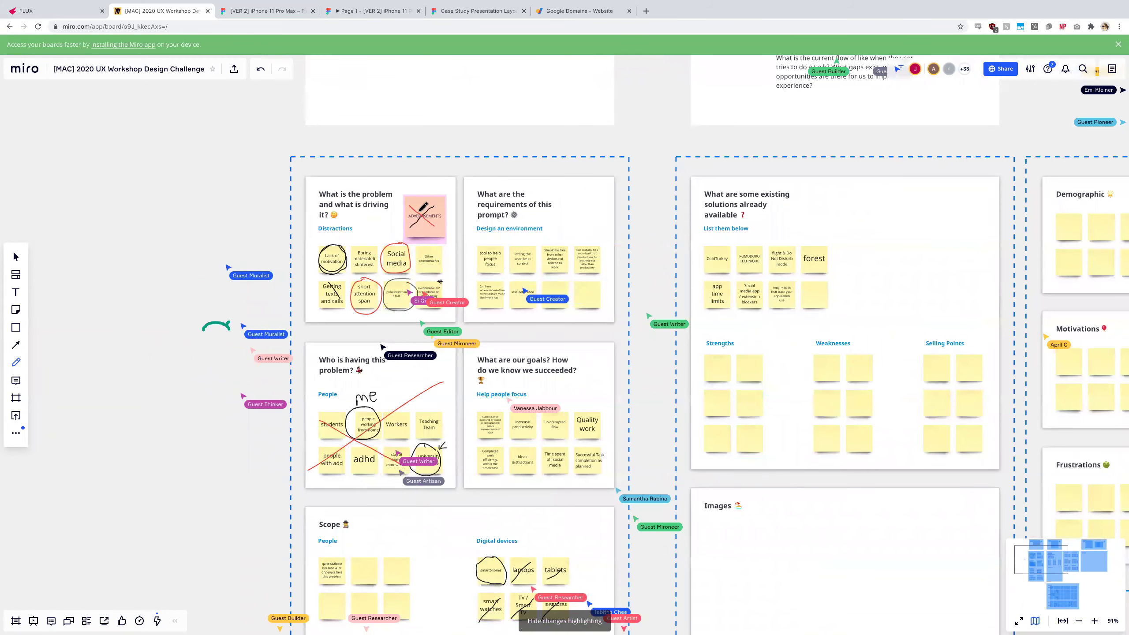
scroll(422, 207, "up", 3)
scroll(422, 207, "up", 3)
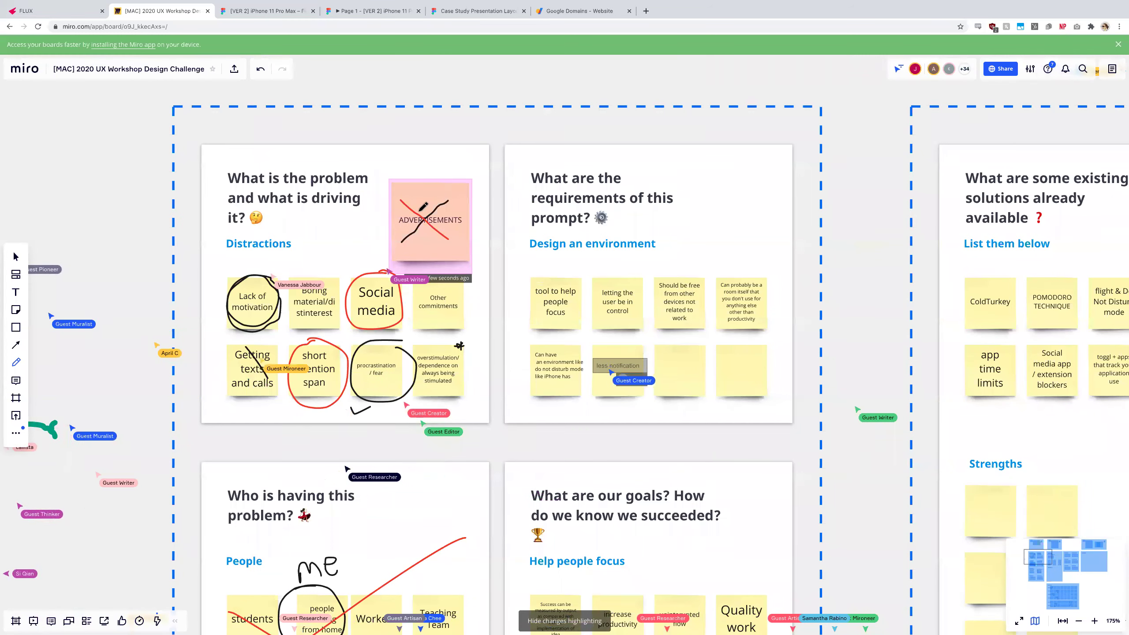
scroll(573, 253, "down", 2)
scroll(576, 249, "down", 3)
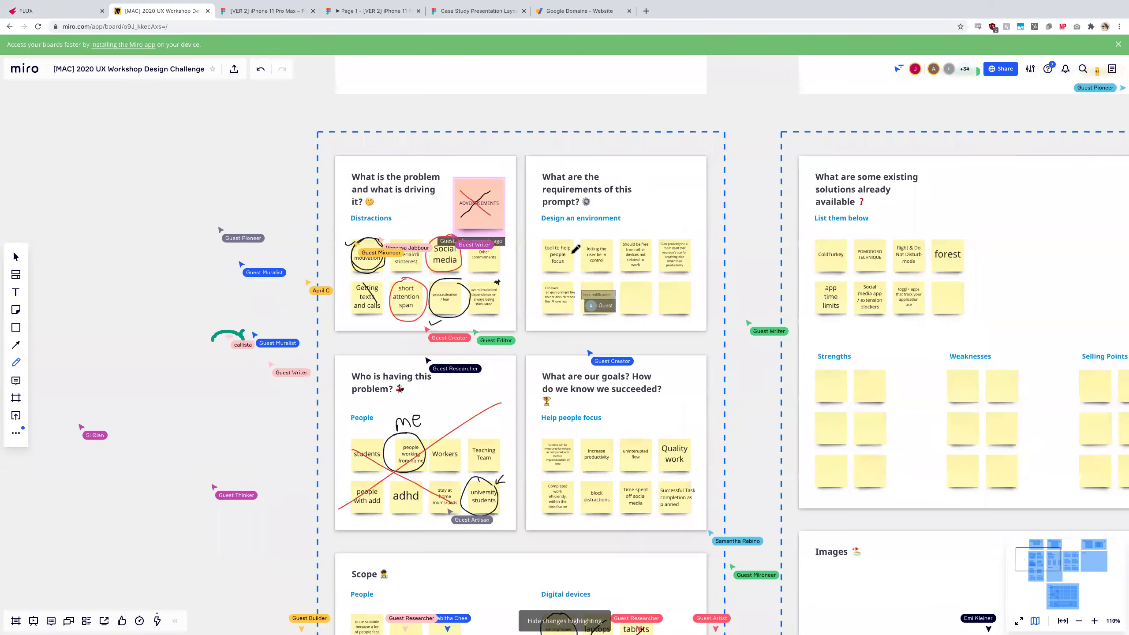
scroll(386, 252, "up", 2)
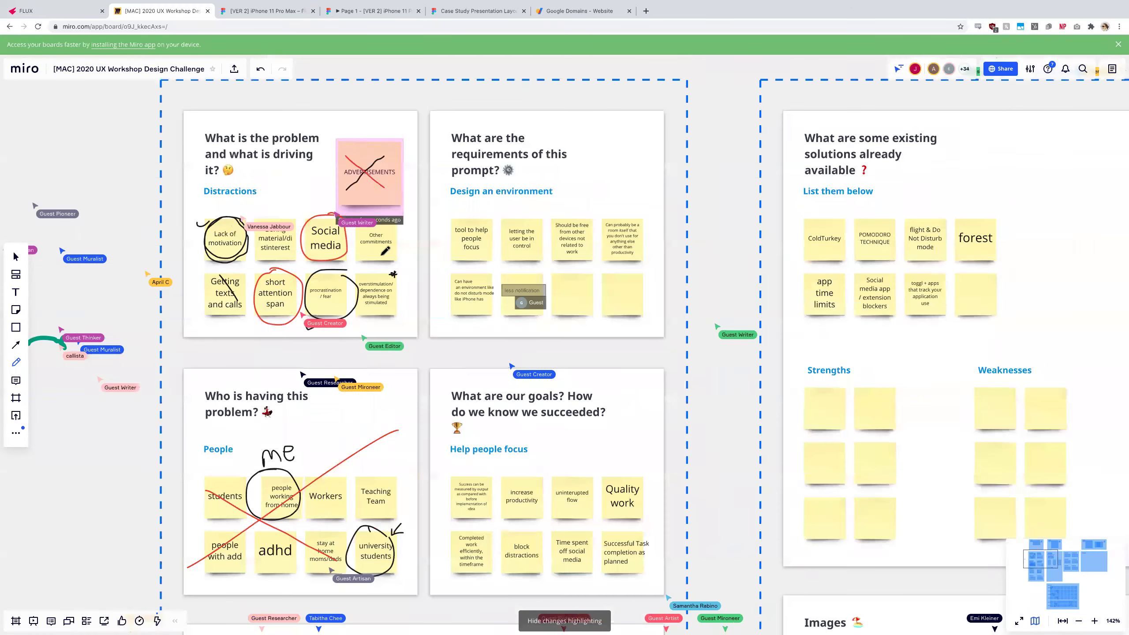
scroll(385, 252, "left", 4)
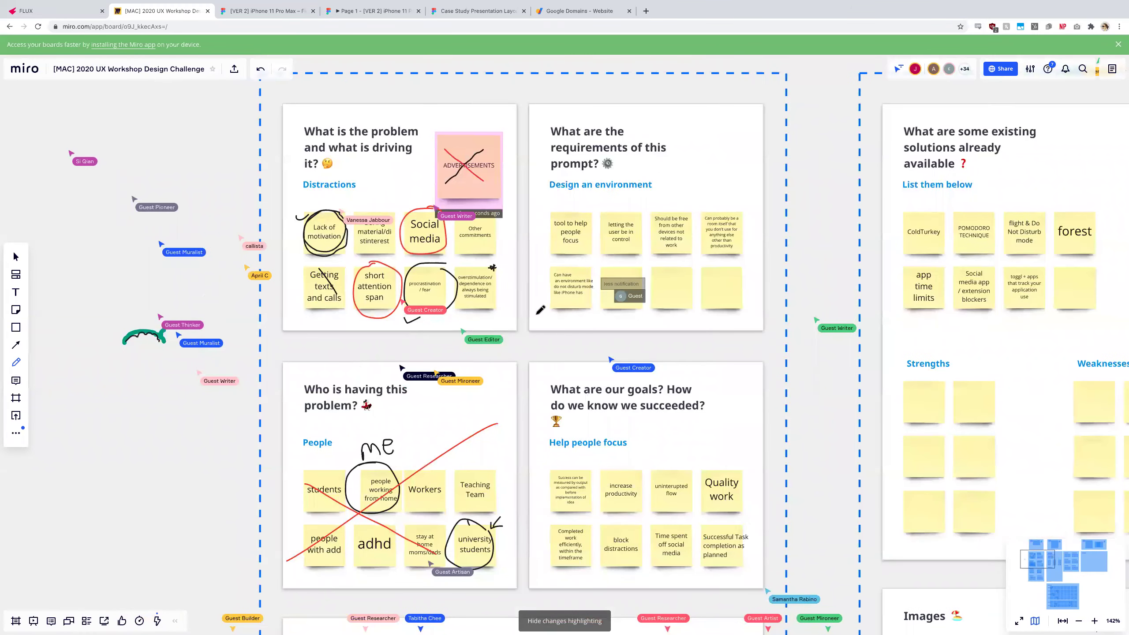
Examine the "Design an environment" notes on the "What are the requirements of this prompt?" card at close range.
scroll(651, 243, "up", 5)
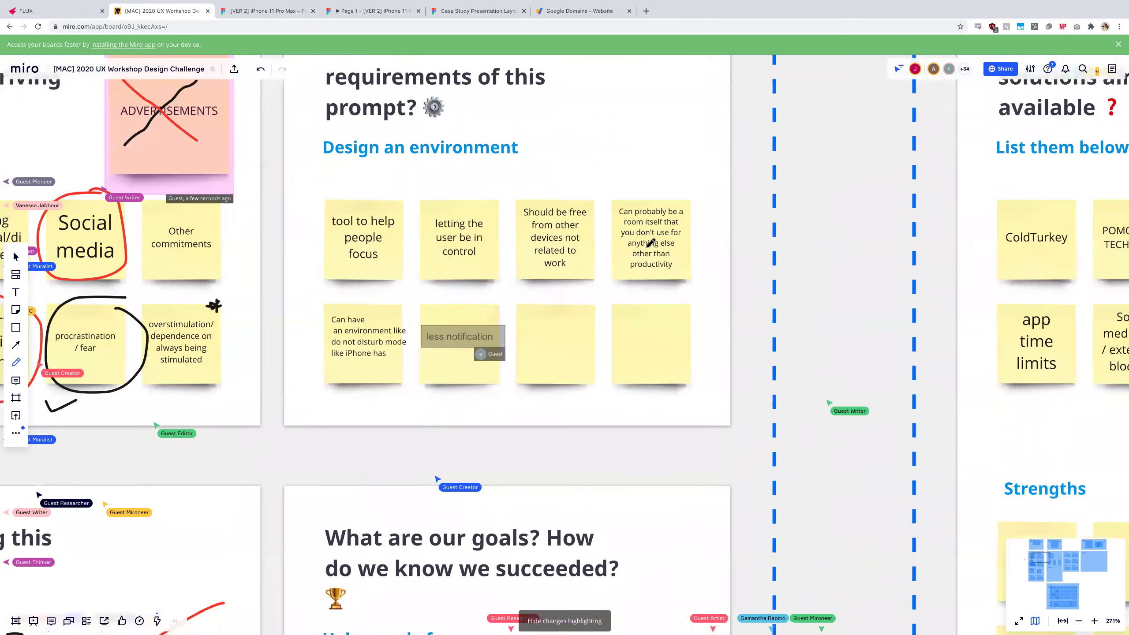
scroll(651, 242, "down", 1)
scroll(495, 282, "down", 3)
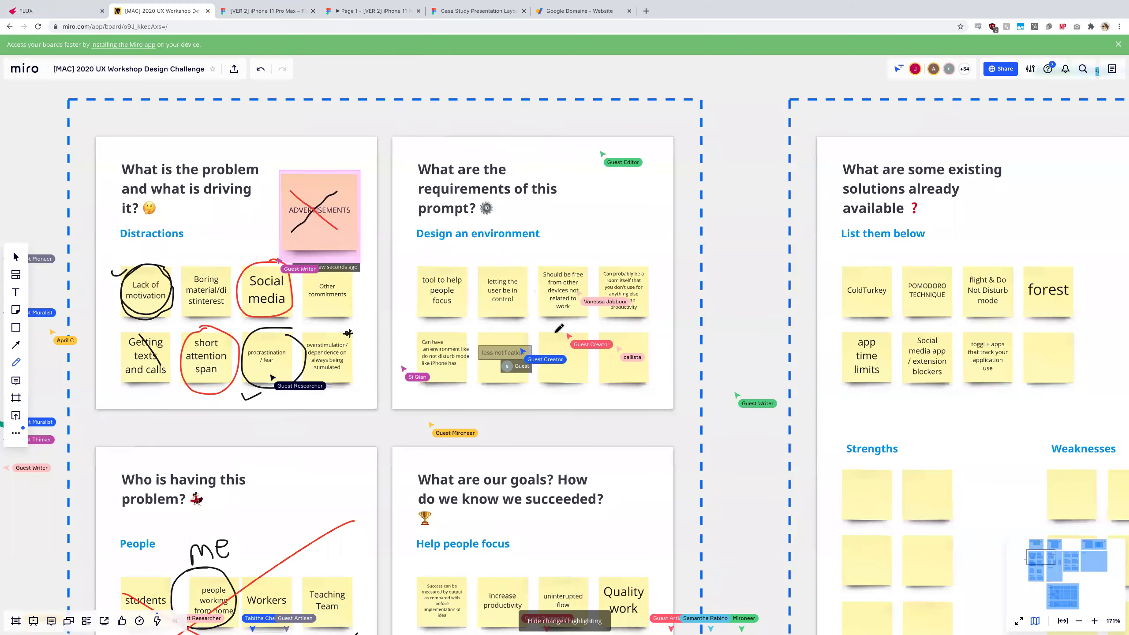
scroll(567, 334, "up", 5)
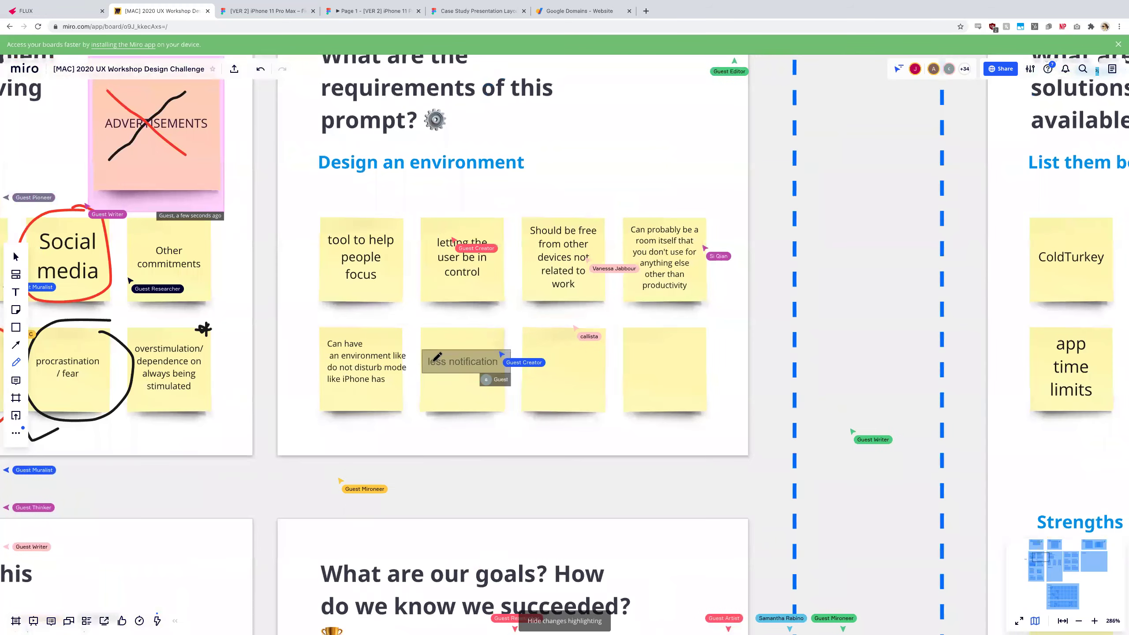
scroll(435, 359, "down", 4)
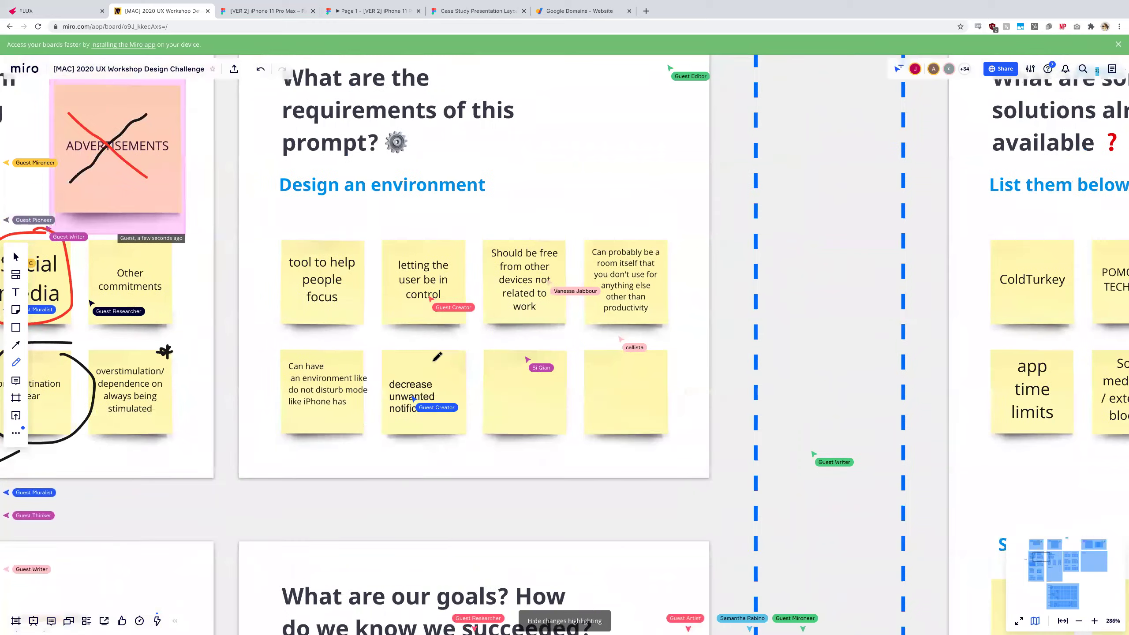
scroll(435, 357, "down", 2)
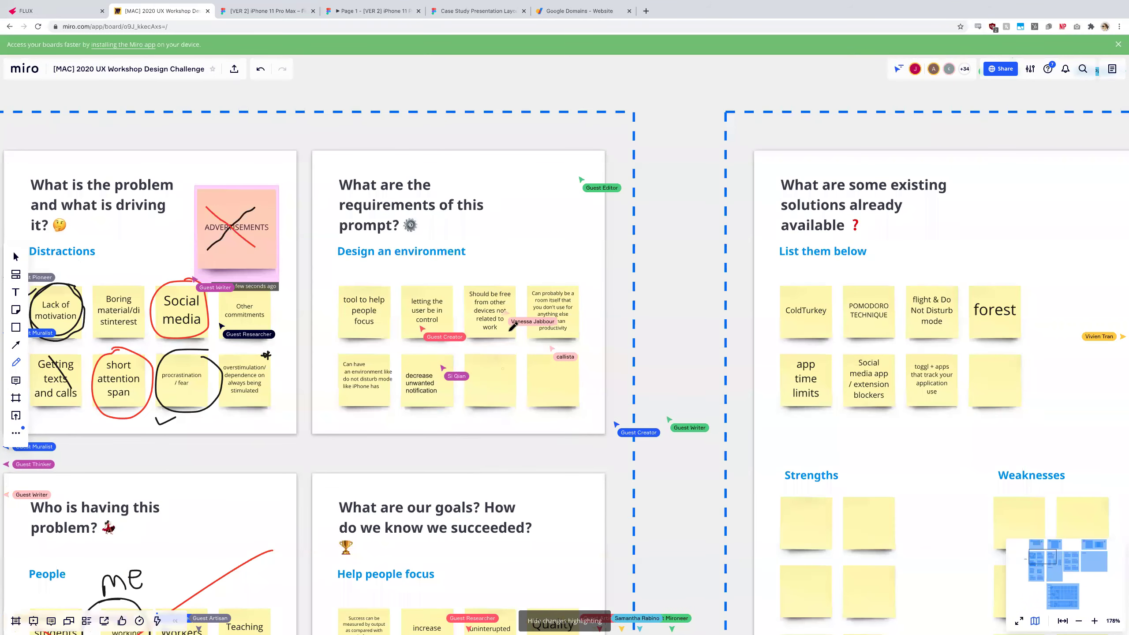
scroll(513, 327, "up", 3)
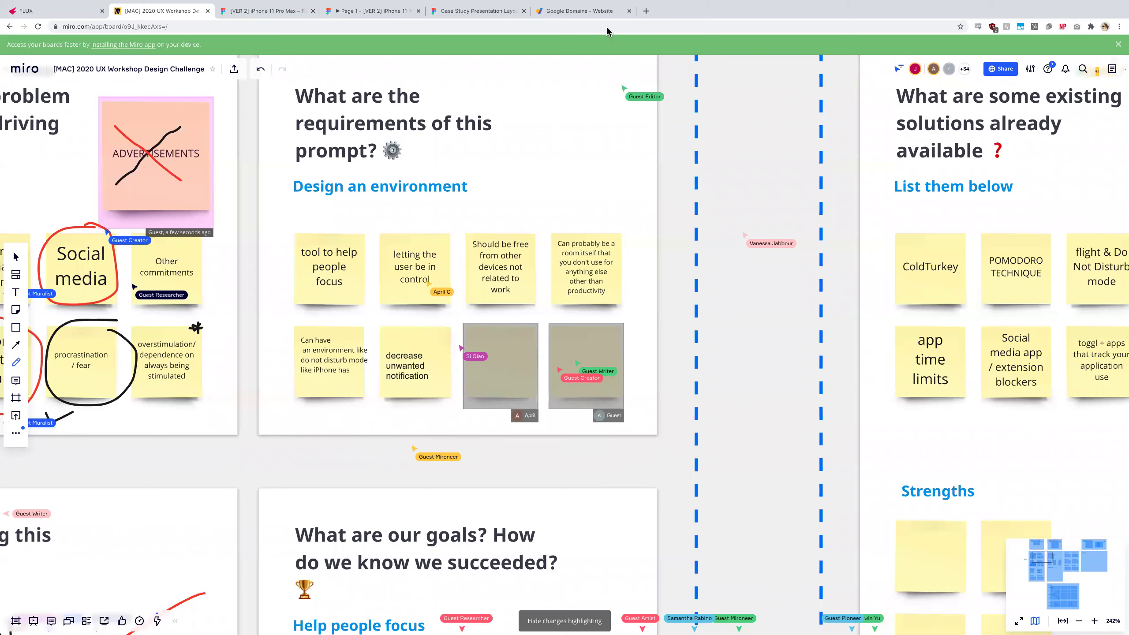
Review the "Help people focus" notes on the "What are our goals? How do we know we succeeded?" card.
scroll(524, 217, "down", 6)
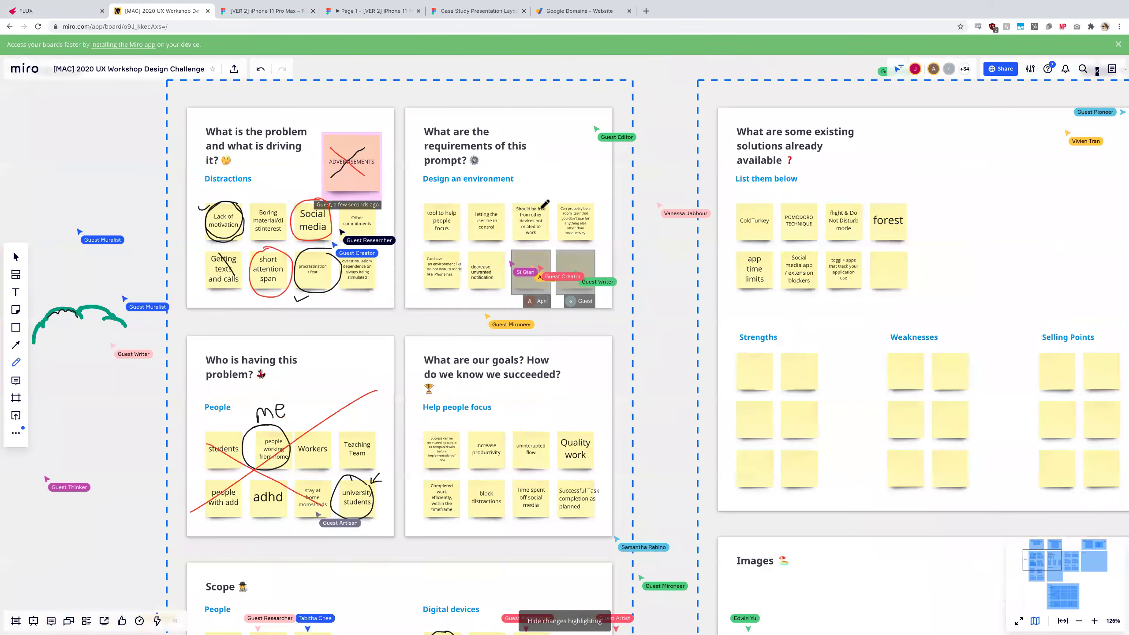
scroll(543, 223, "up", 2)
scroll(544, 223, "down", 2)
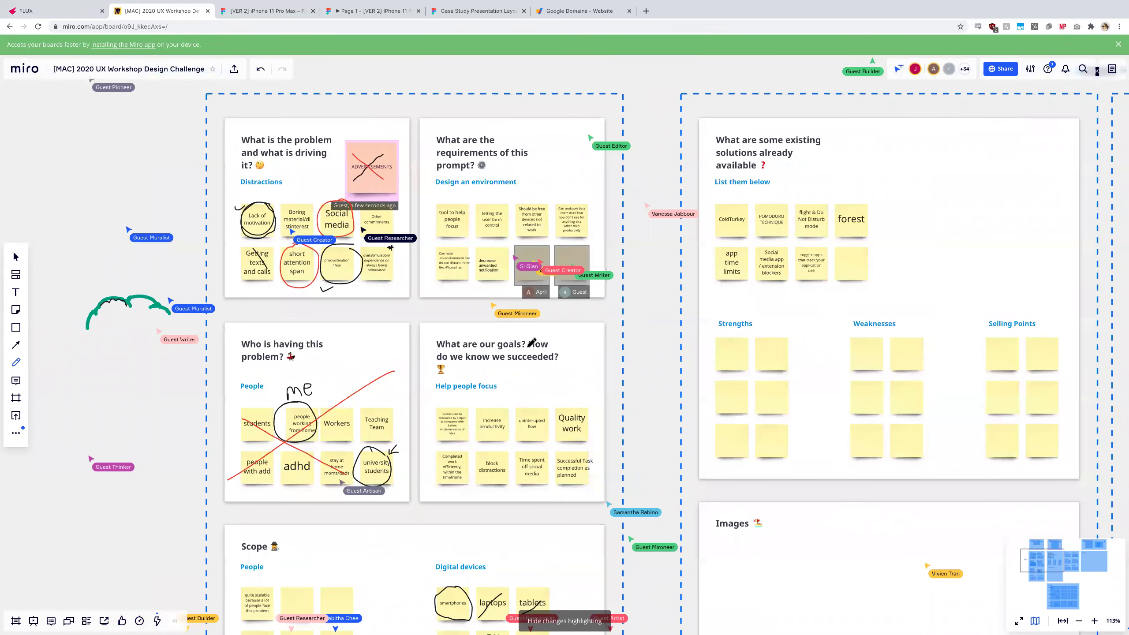
scroll(532, 341, "down", 2)
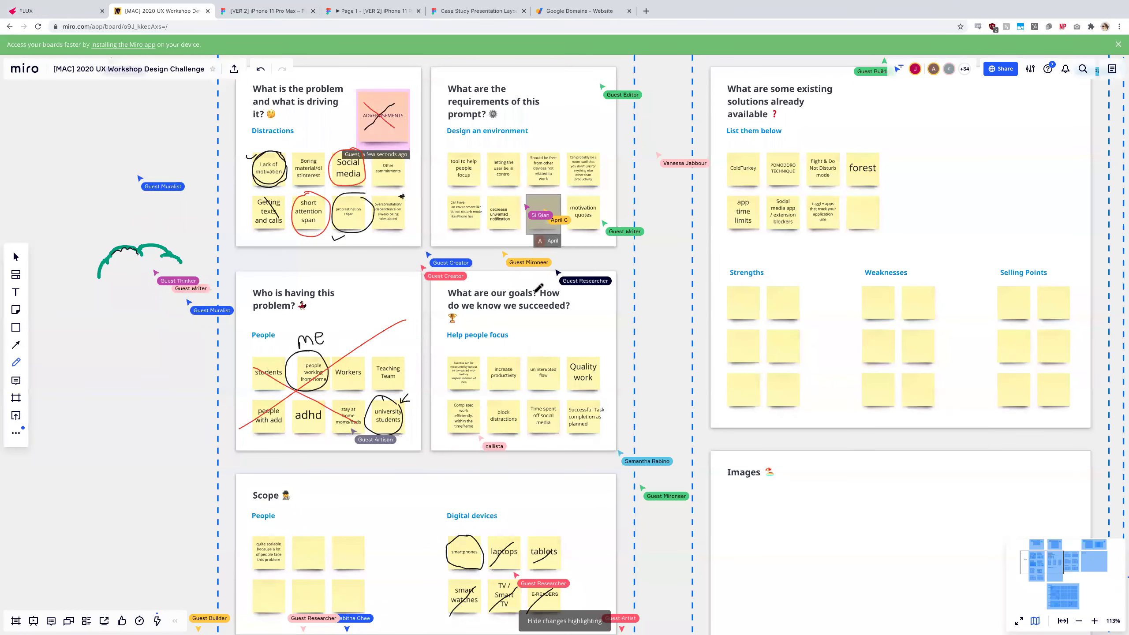
scroll(539, 288, "down", 5)
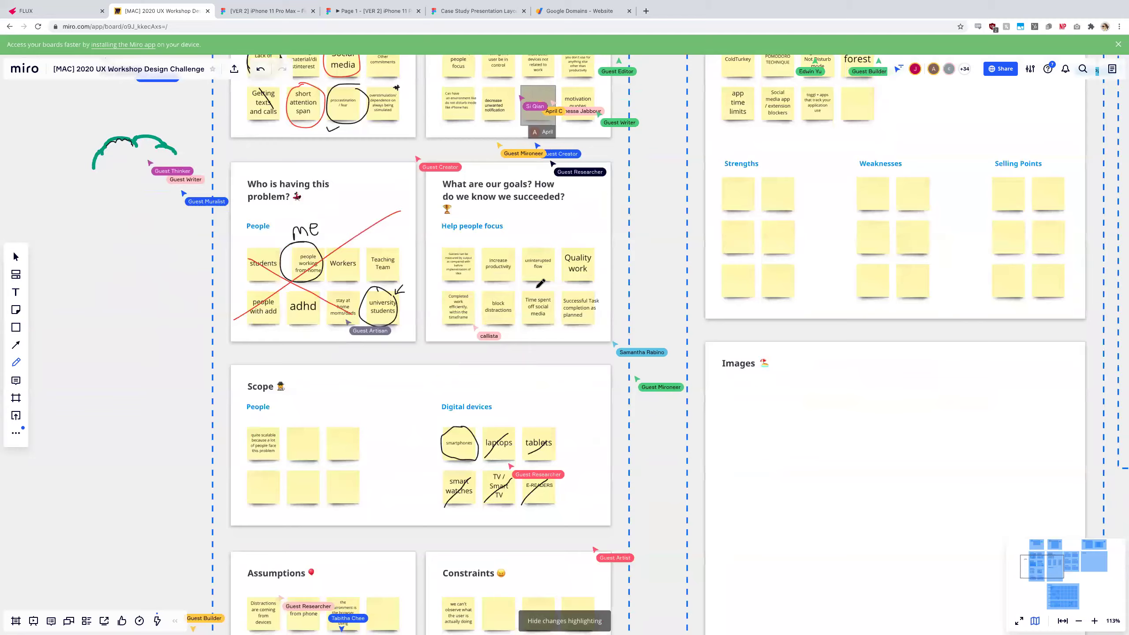
scroll(531, 192, "up", 5)
scroll(440, 416, "down", 4)
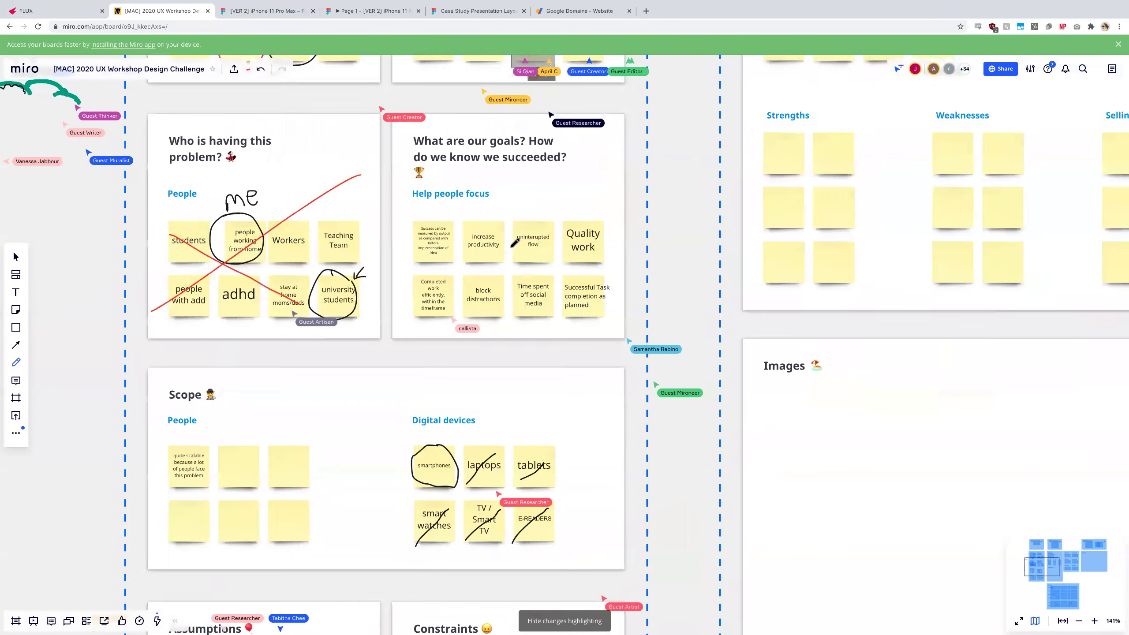
Look over the Scope, Assumptions and Constraints cards at the end of the problem-definition section.
scroll(519, 356, "down", 5)
scroll(469, 326, "down", 2)
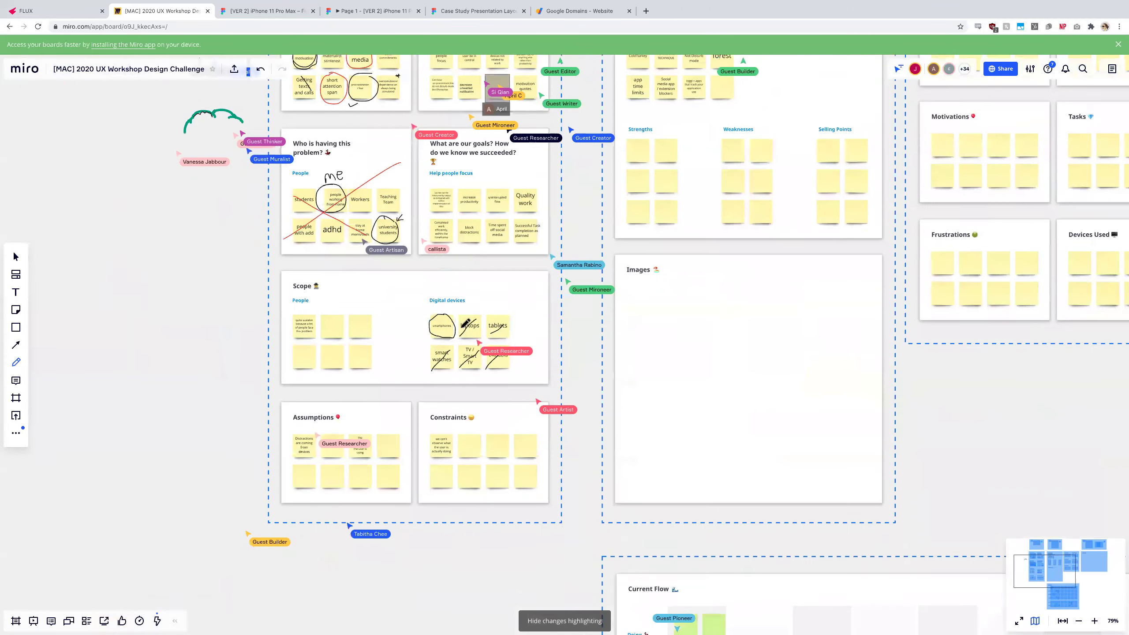
scroll(445, 337, "up", 4)
scroll(422, 351, "down", 5)
scroll(408, 359, "down", 2)
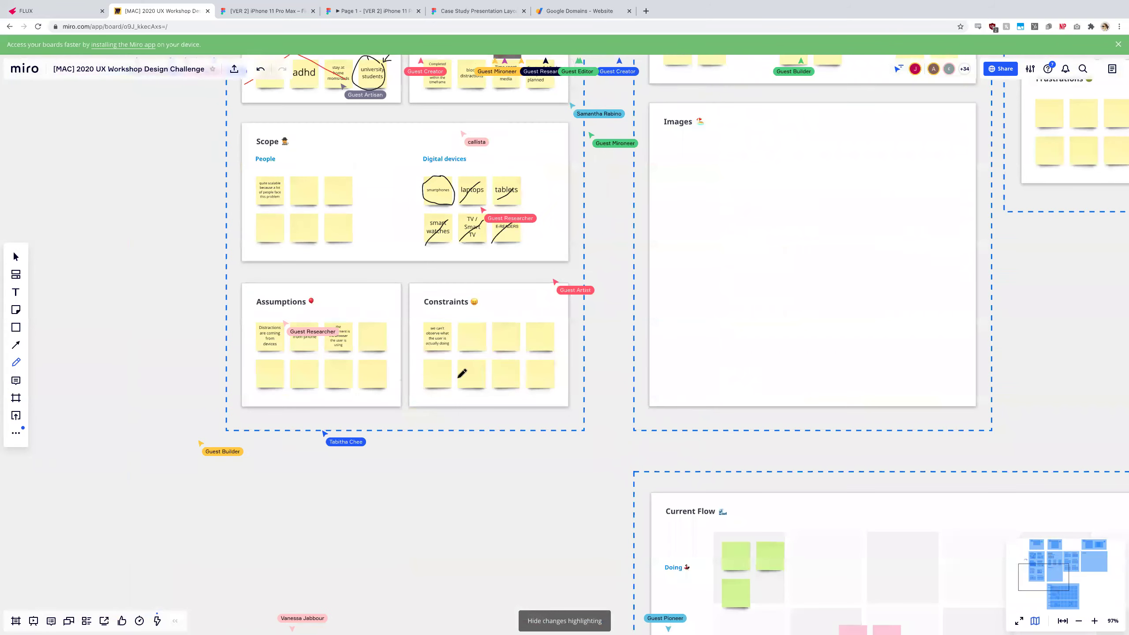
scroll(411, 576, "down", 3)
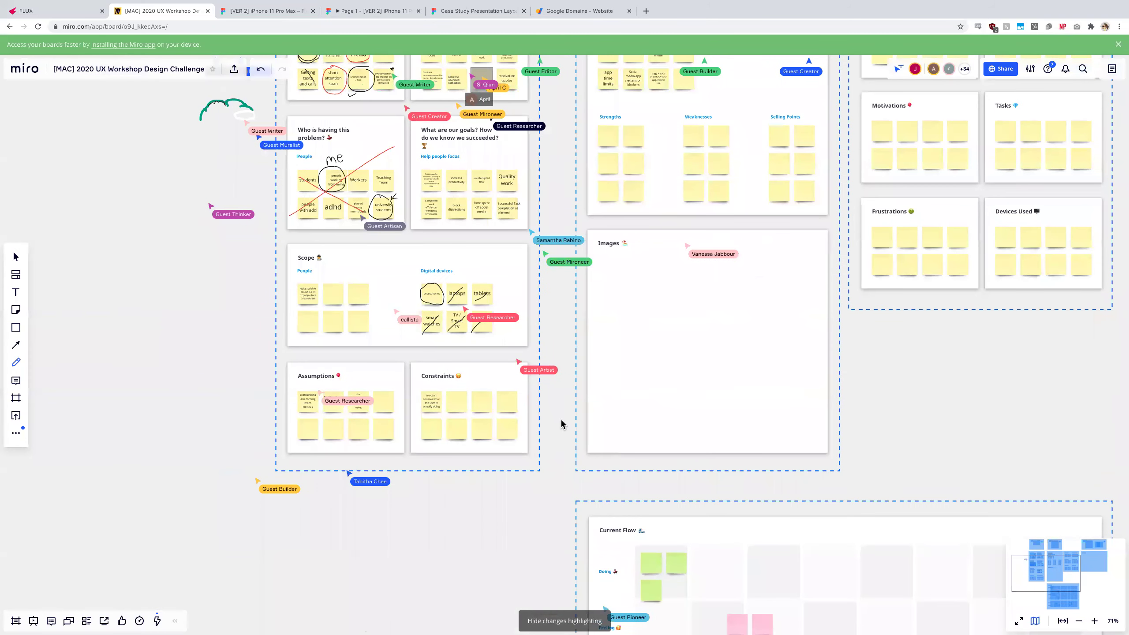
Switch to the full-screen slide presentation and advance to the Research slide, revealing its Competitive research and User research points.
key("ctrl+Right")
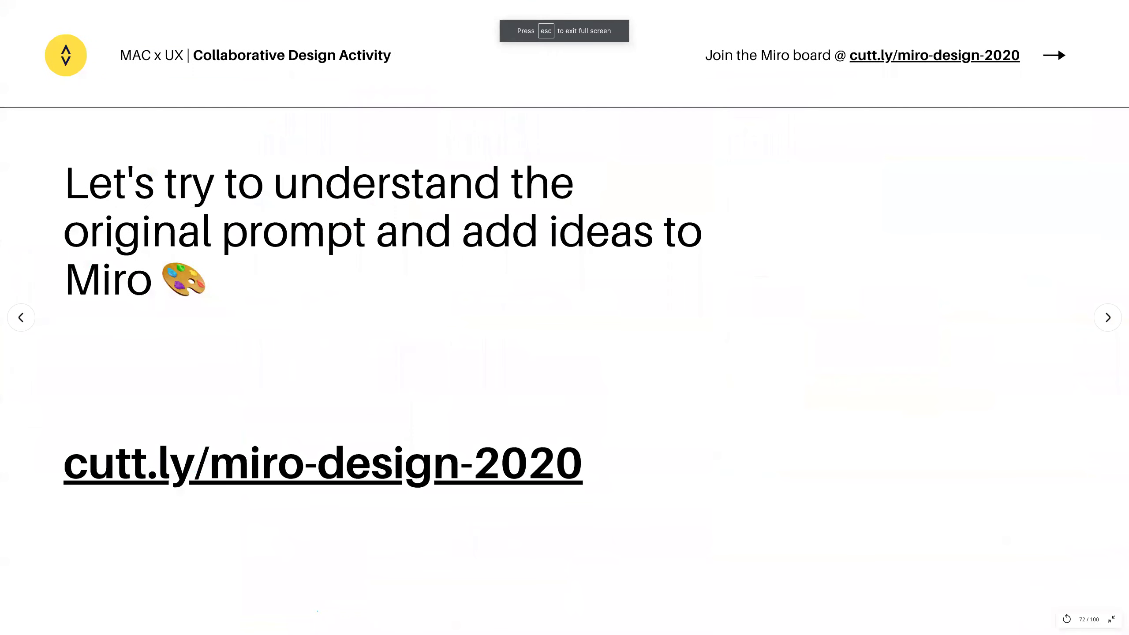
key("Right")
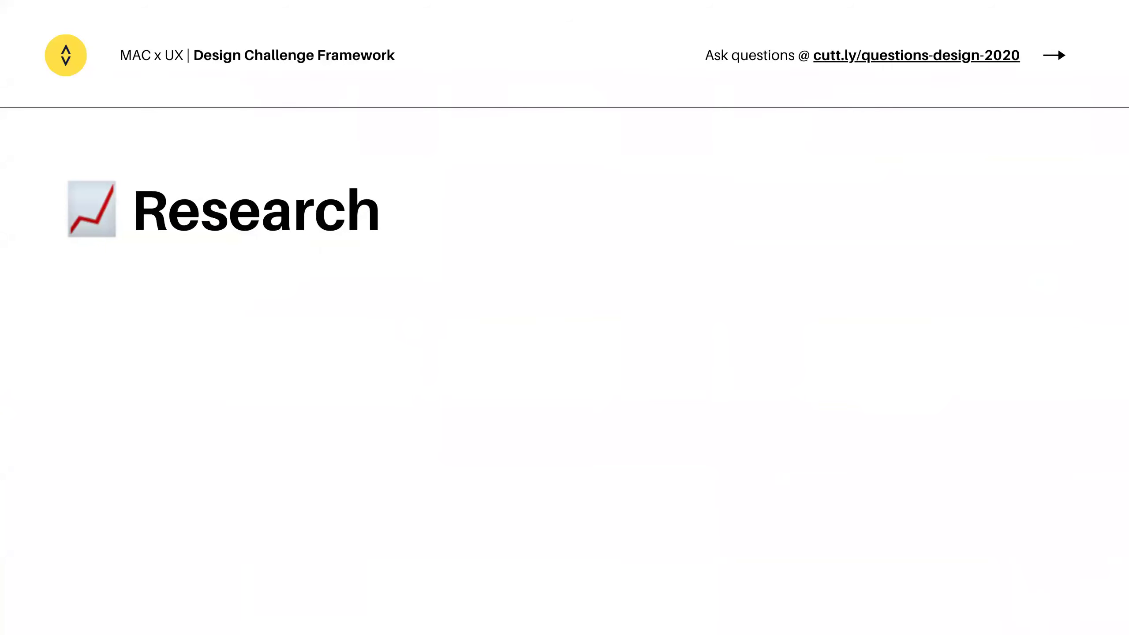
key("Right")
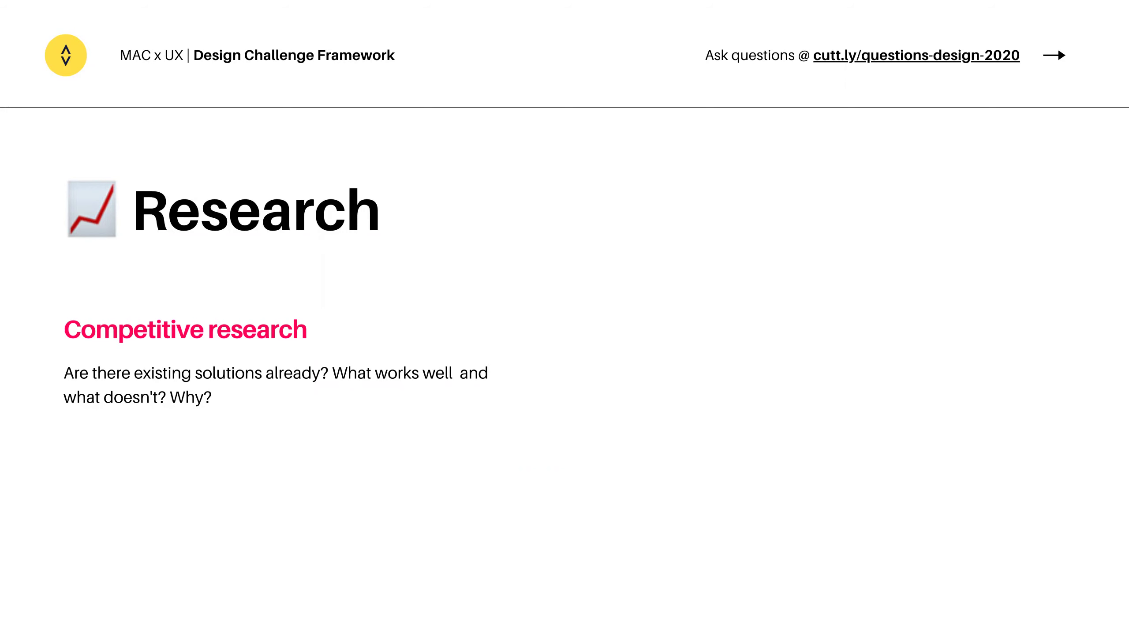
key("Right")
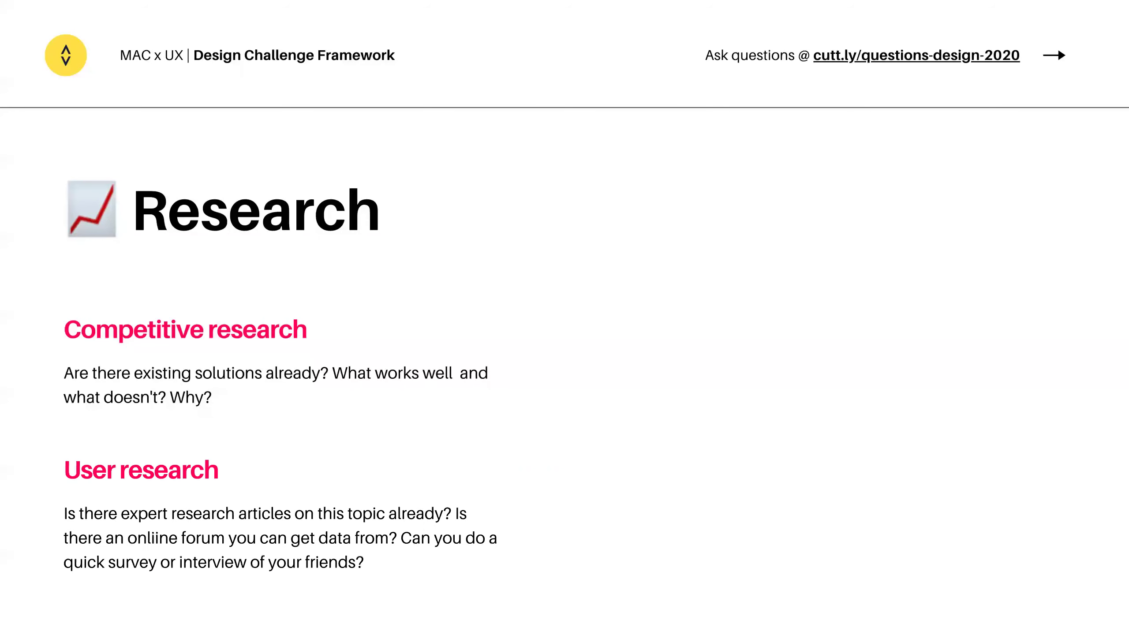
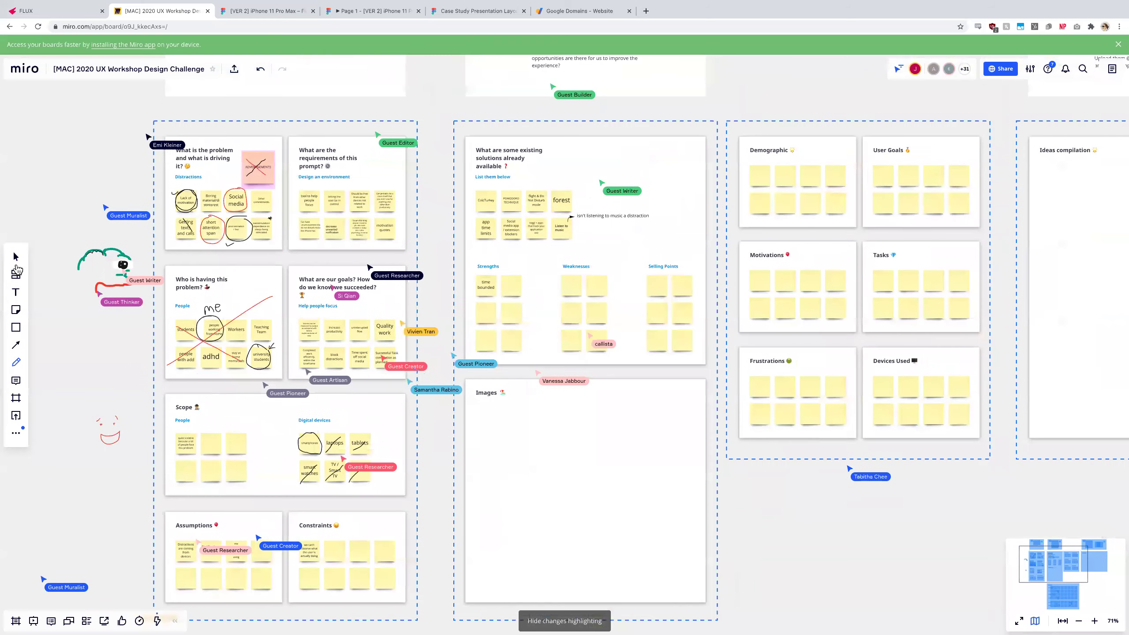
Switch to a new browser tab and start a two-minute countdown by searching Google for "2 minutes timer".
key("ctrl+t")
type("s")
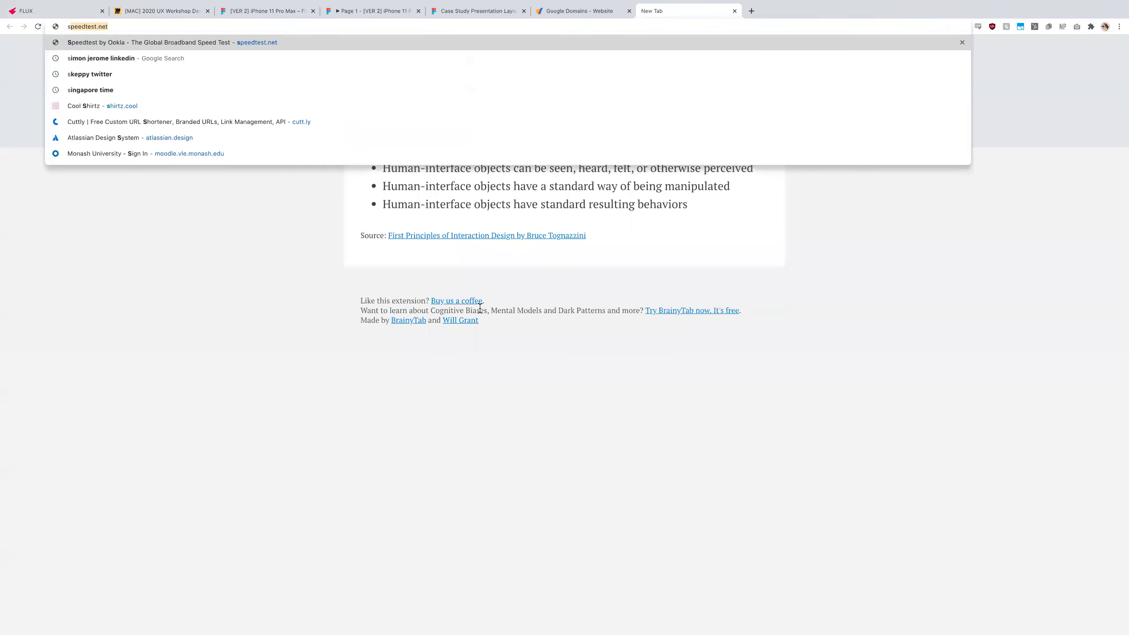
type("et 2 minutes")
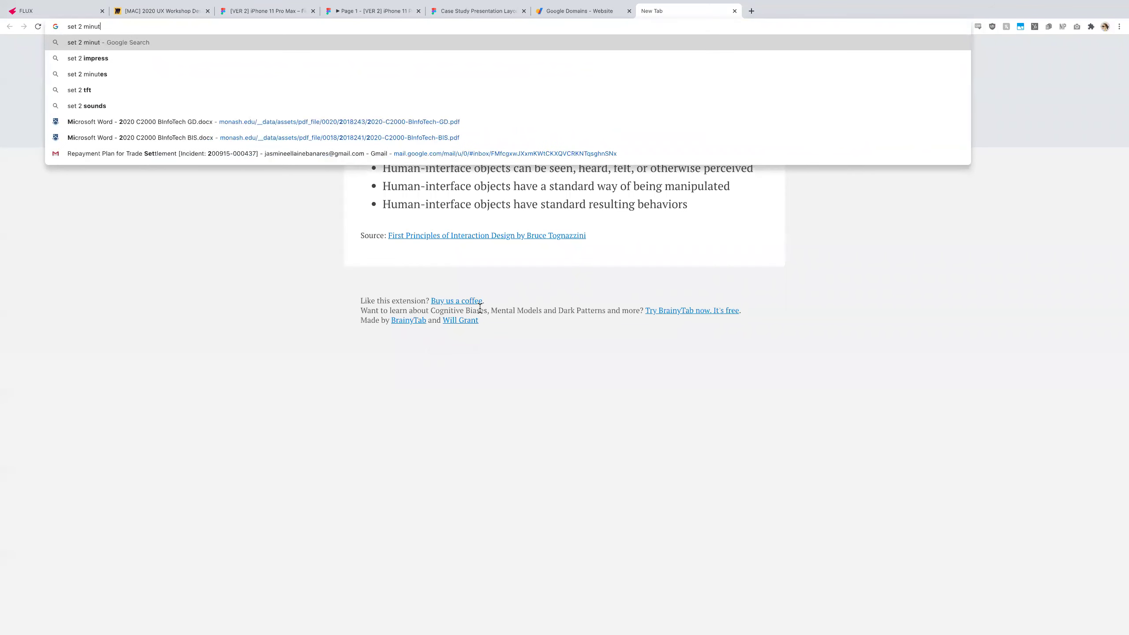
key("BackSpace")
key("BackSpace")
key("BackSpace")
key("BackSpace")
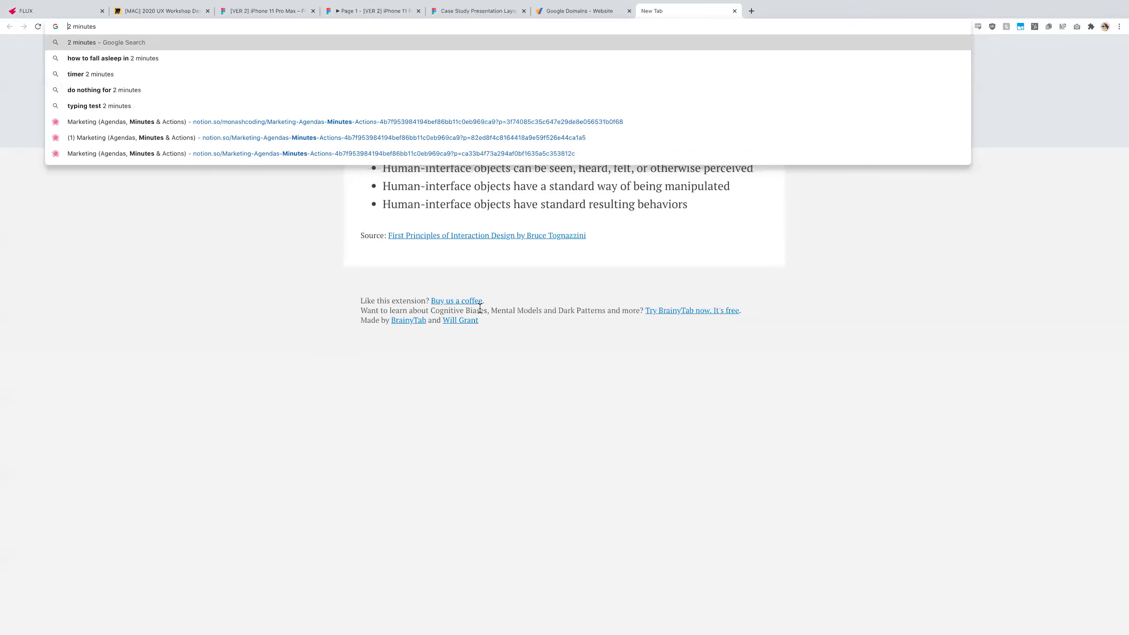
type("timer")
key("Return")
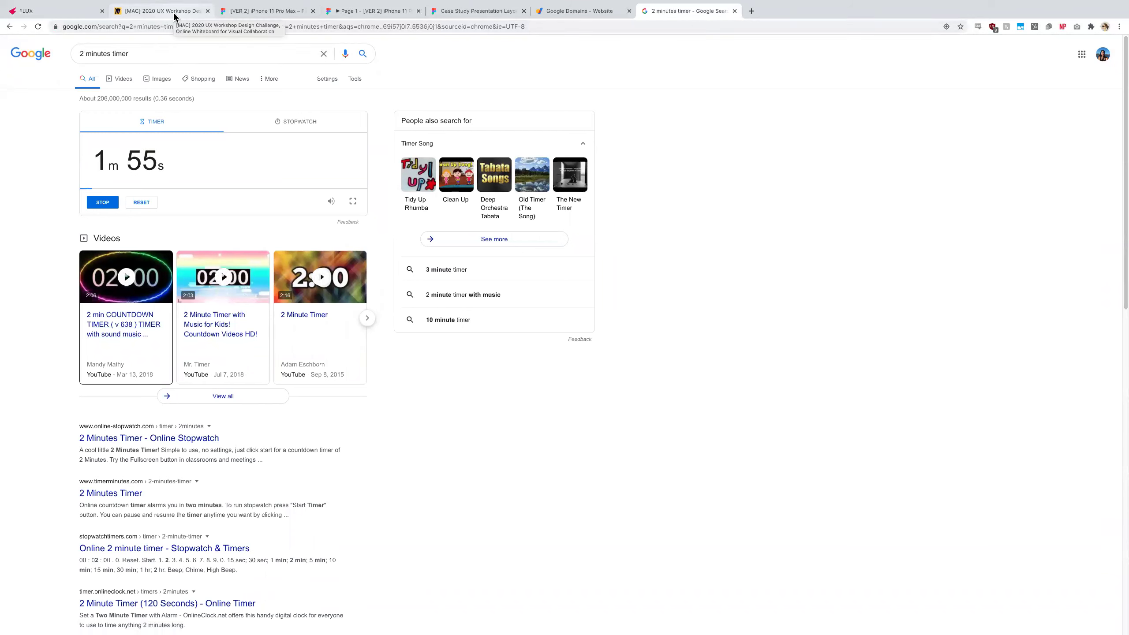
Check the Flux Q&A page for participant questions and return to the Miro board.
key("ctrl+2")
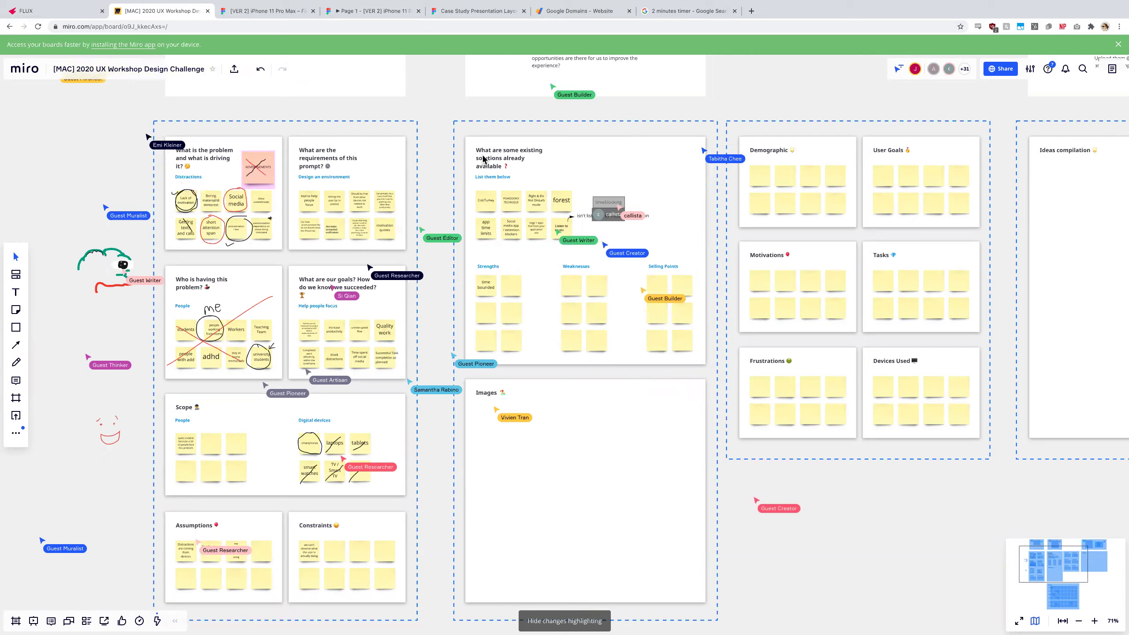
key("ctrl+1")
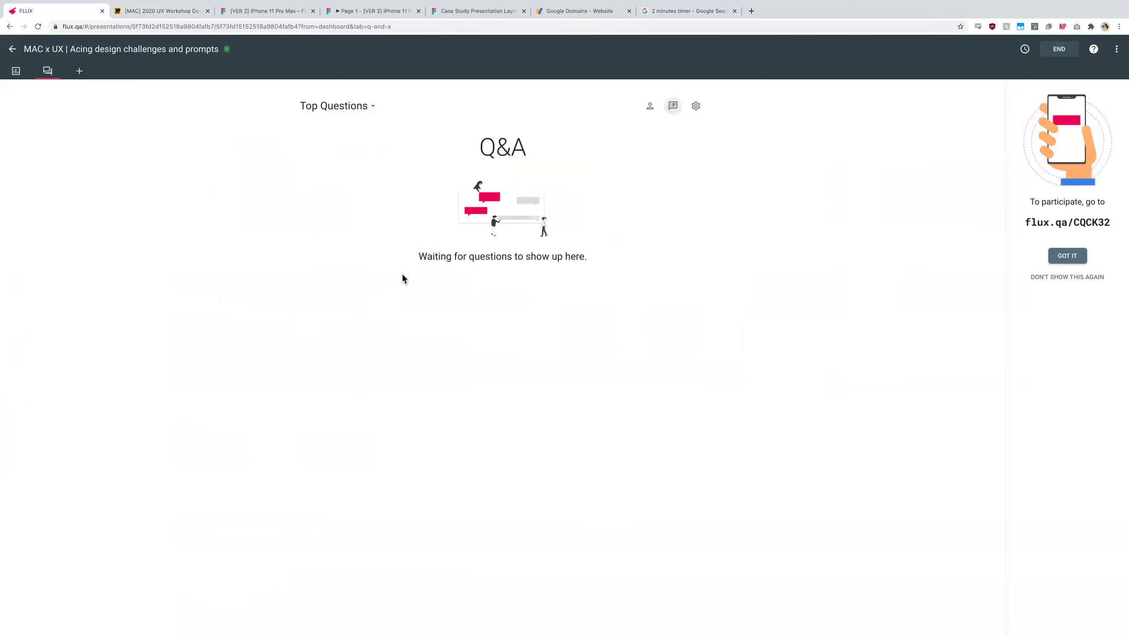
key("ctrl+2")
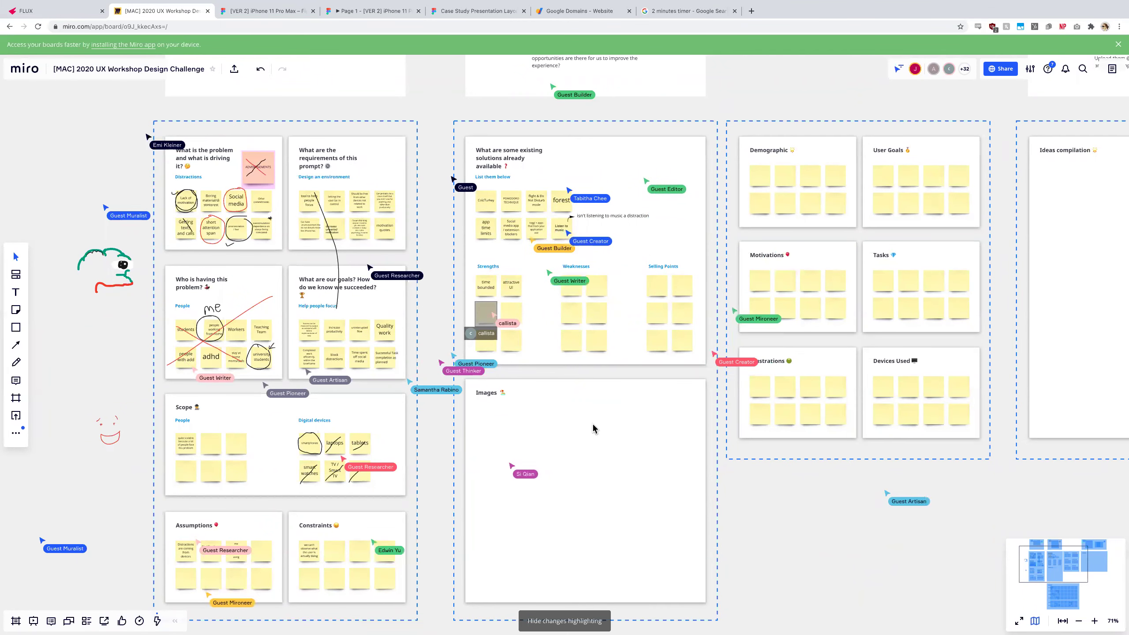
Move the "2 minutes timer" browser tab directly beside the Miro board's tab and return to the board.
left_click(686, 10)
left_click_drag(687, 10, 267, 11)
left_click(160, 11)
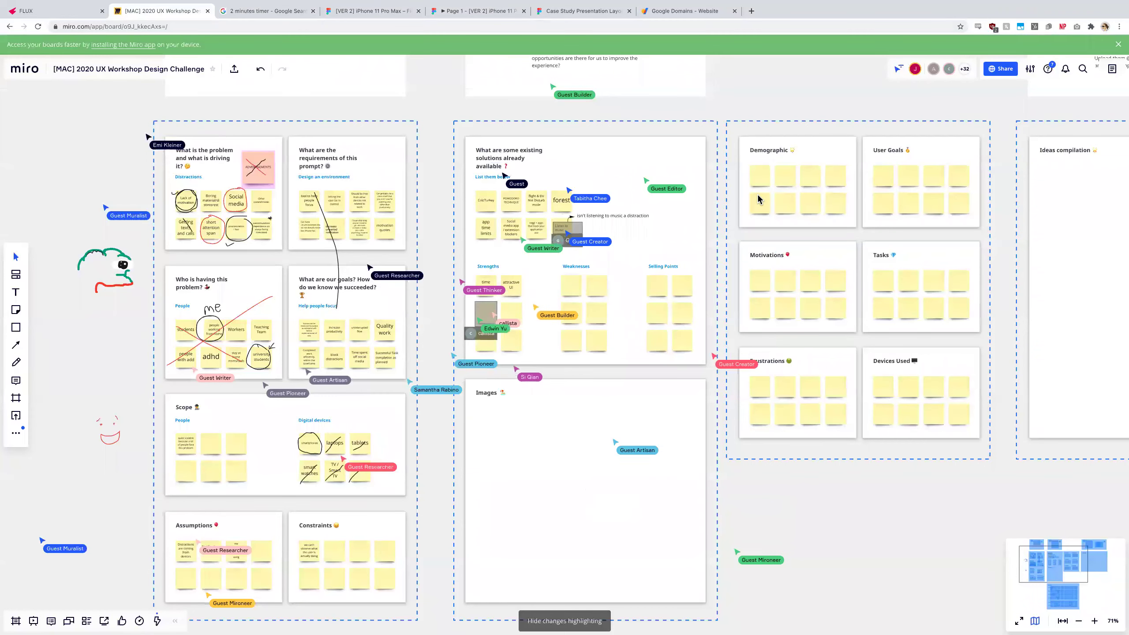
Examine the "What are some existing solutions already available" card, including its Strengths, Weaknesses and Selling Points notes.
scroll(560, 225, "up", 5)
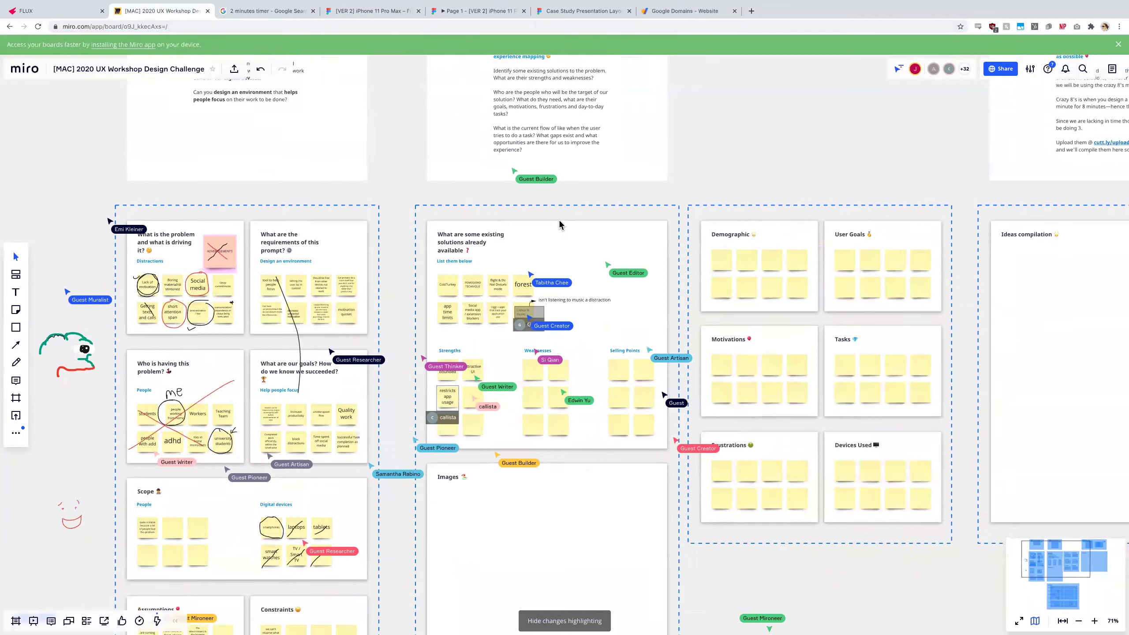
scroll(559, 222, "up", 5)
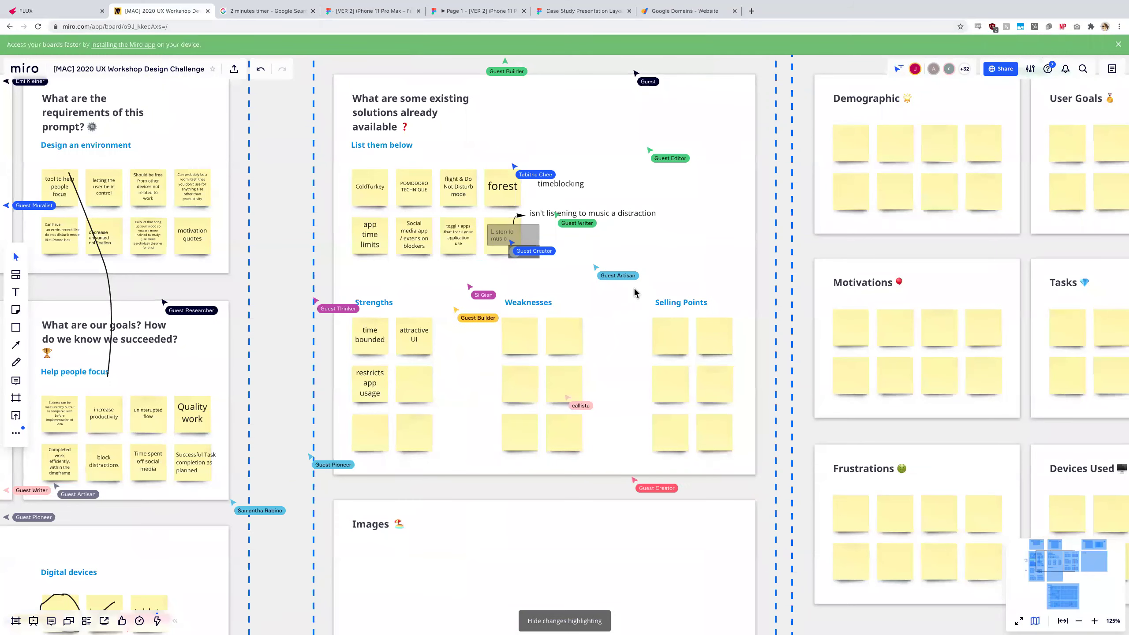
scroll(553, 328, "down", 3)
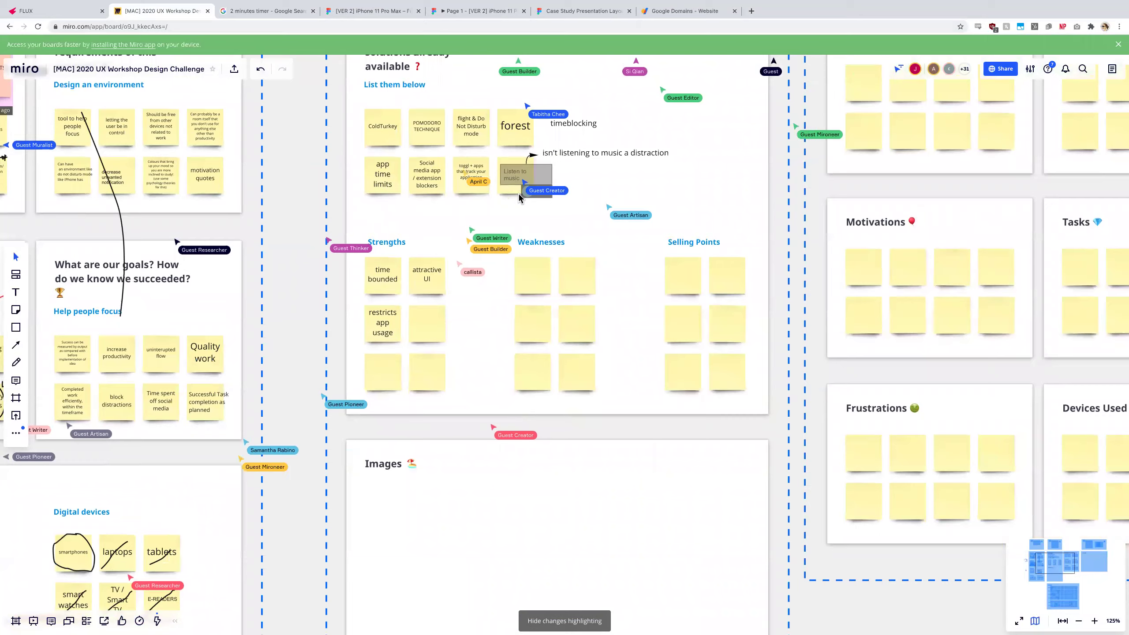
Look over the existing-solutions card, its Strengths, Weaknesses and Selling Points notes, and the Images card beneath it.
scroll(520, 197, "up", 3)
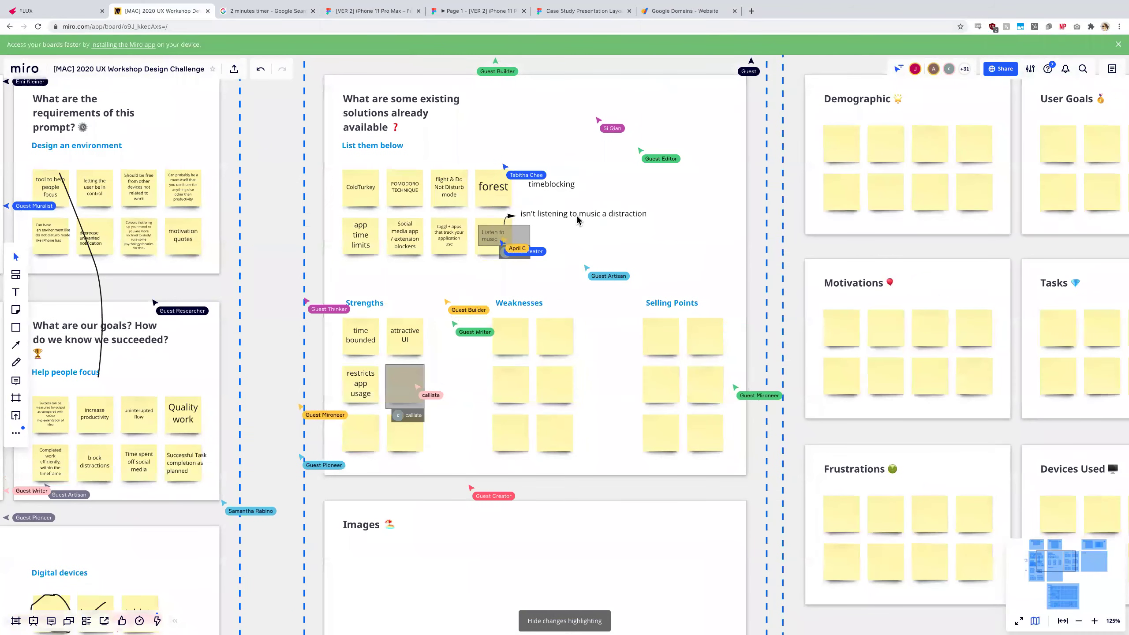
scroll(552, 253, "down", 10)
scroll(552, 250, "down", 5)
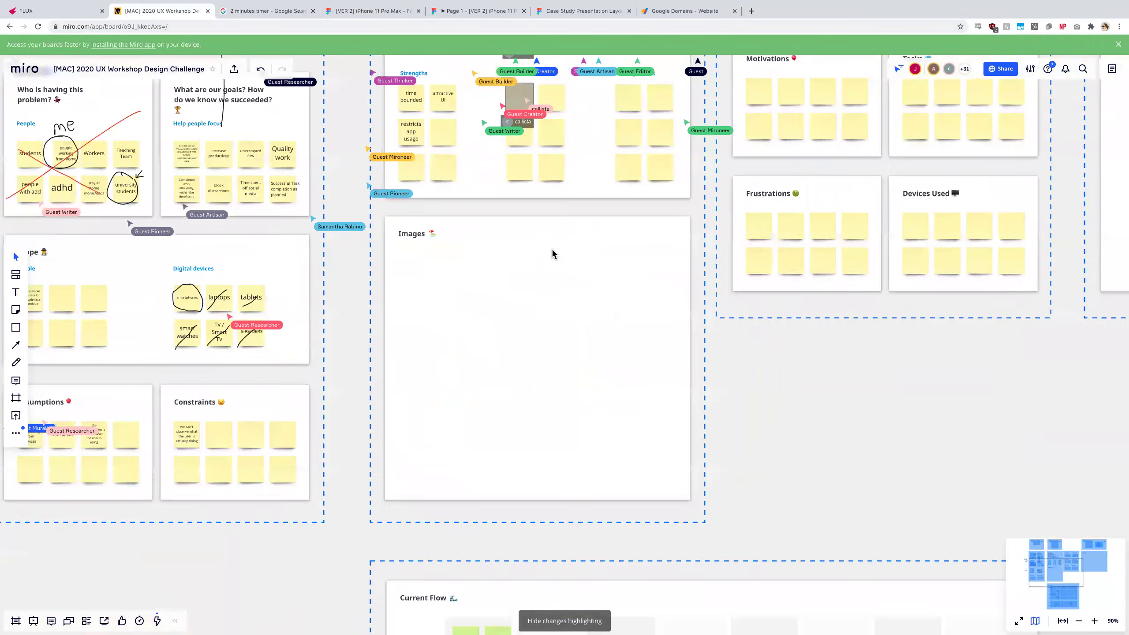
scroll(541, 292, "down", 4)
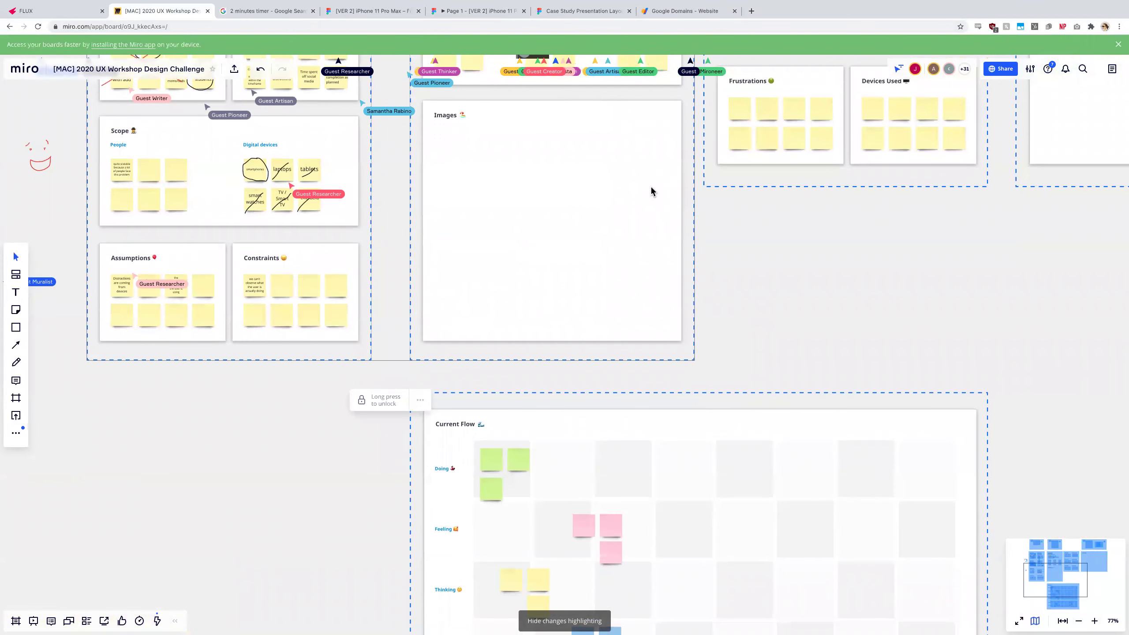
scroll(652, 192, "up", 5)
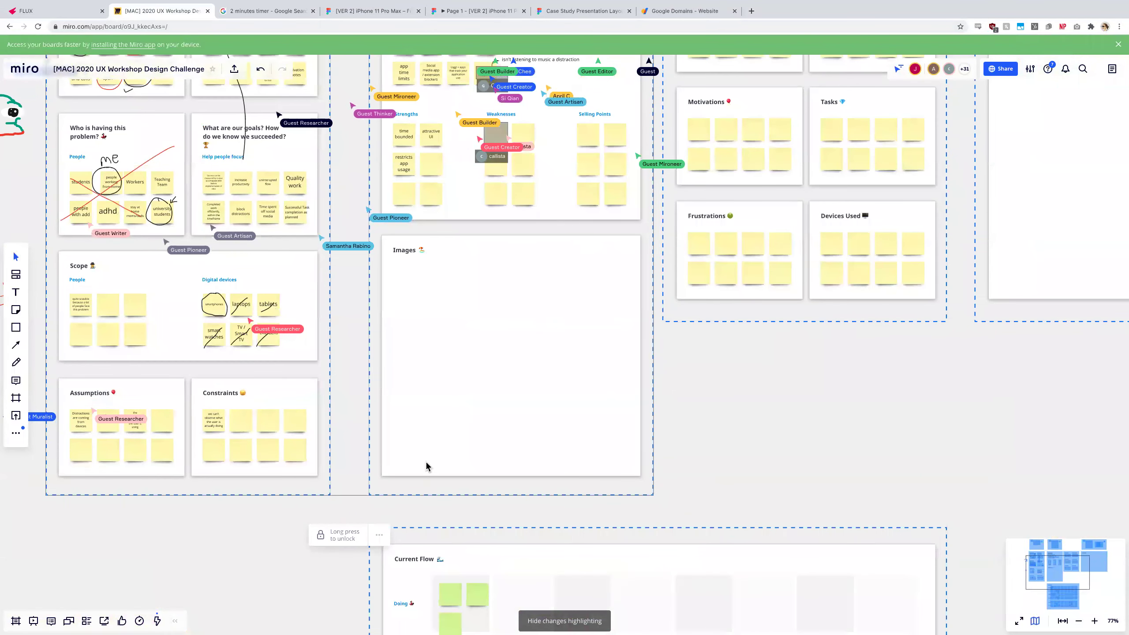
scroll(430, 260, "up", 6)
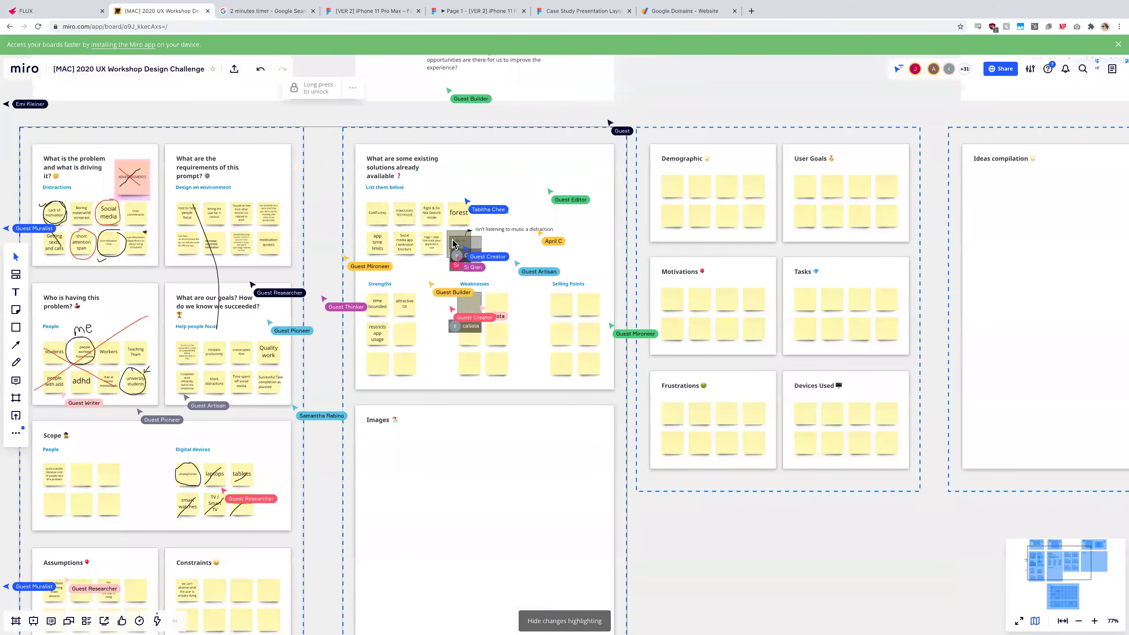
scroll(390, 310, "up", 5)
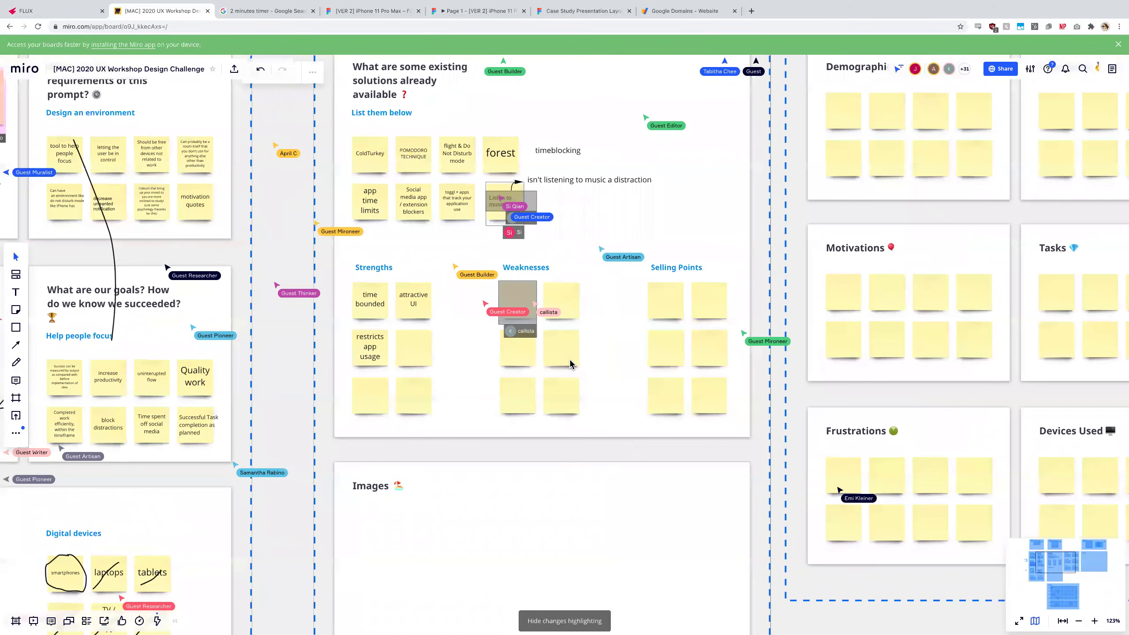
scroll(570, 359, "right", 2)
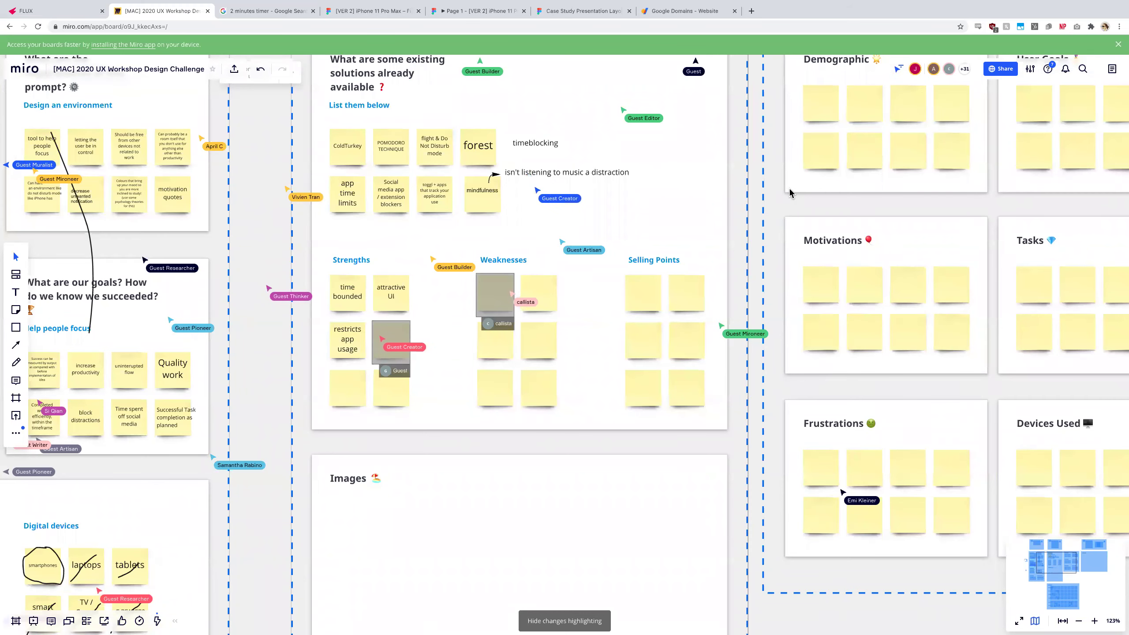
Examine the user research cards: Demographic, User Goals, Motivations, Tasks, Frustrations and Devices Used.
scroll(762, 256, "down", 6)
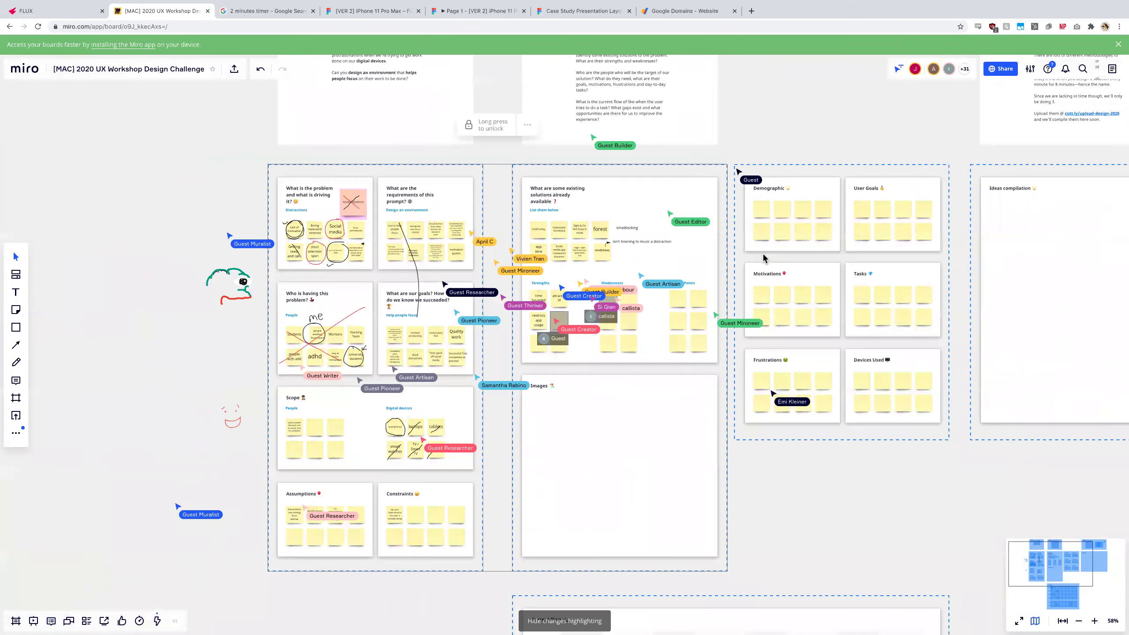
scroll(762, 253, "right", 5)
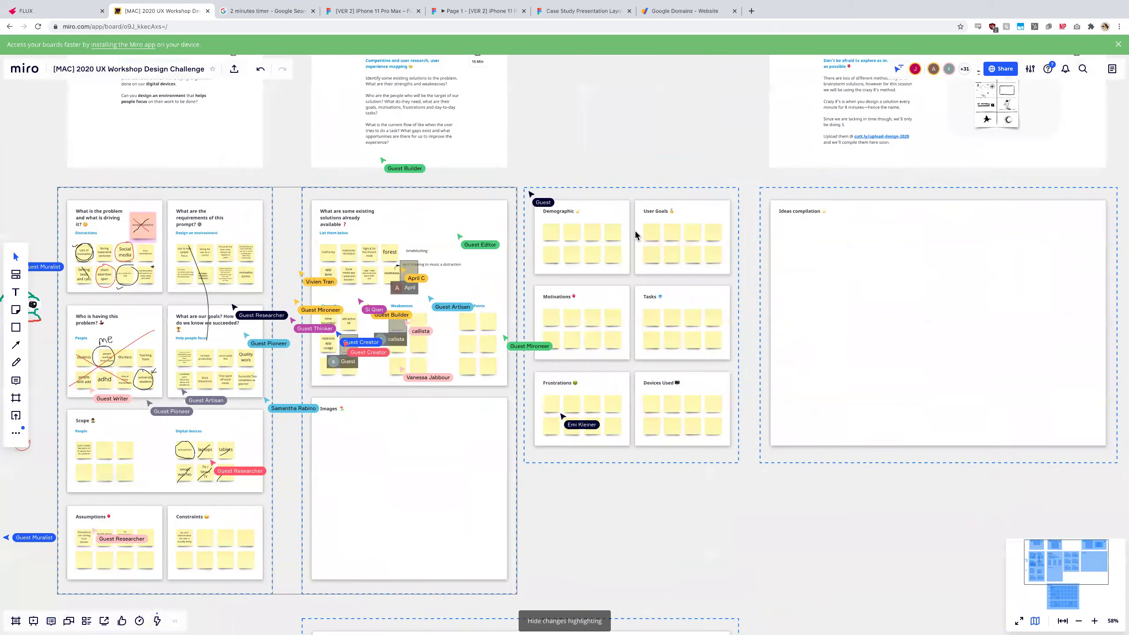
scroll(635, 230, "up", 5)
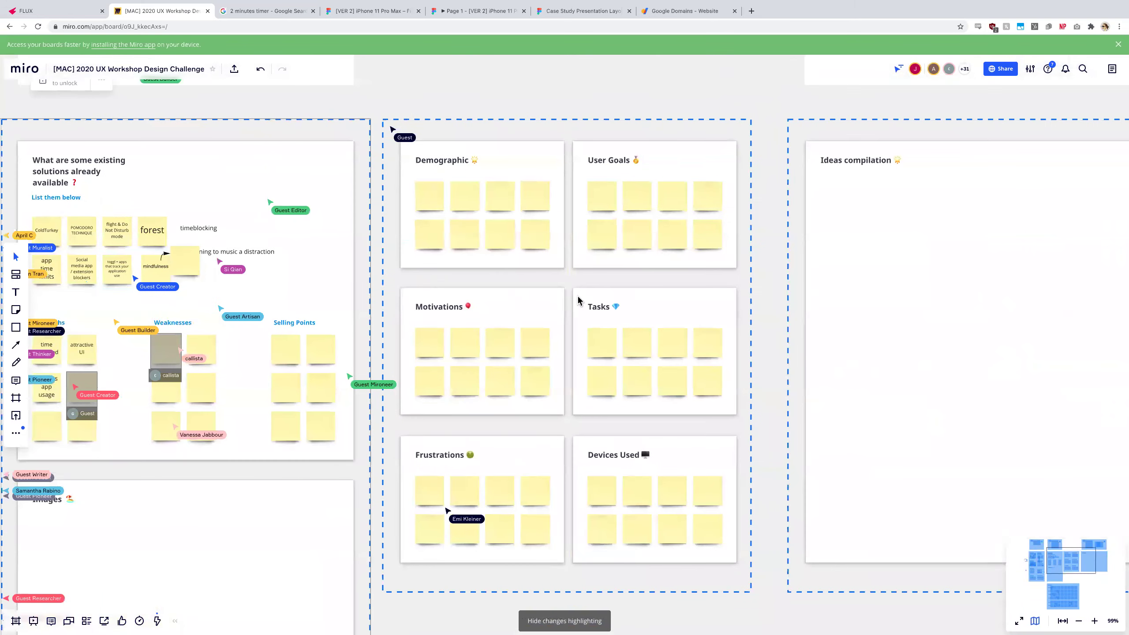
scroll(578, 301, "right", 2)
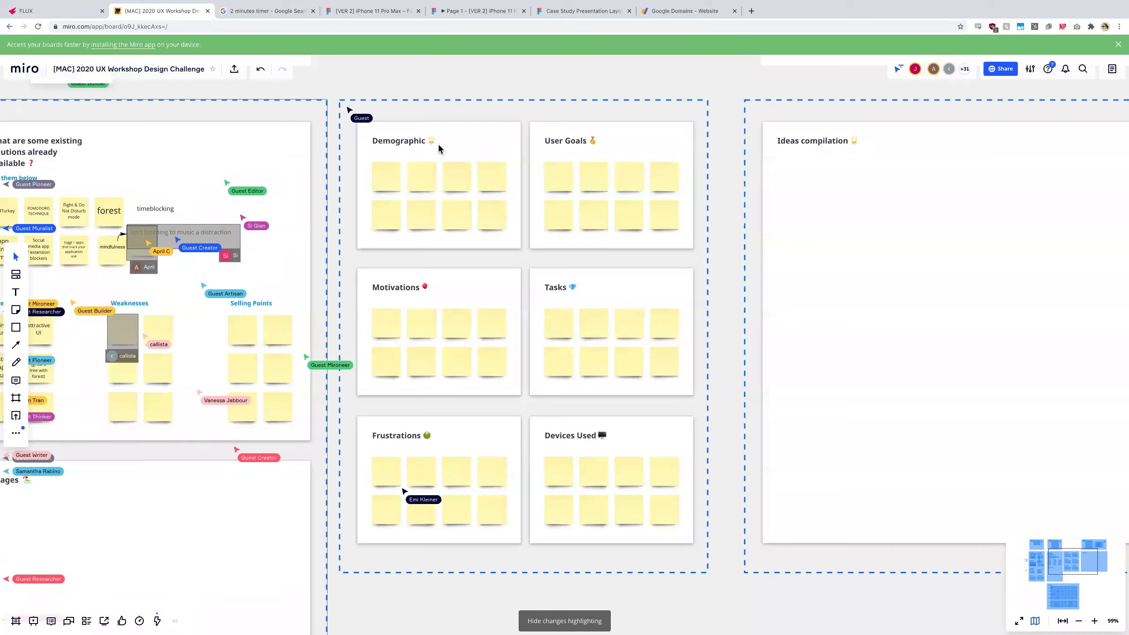
scroll(563, 430, "down", 3)
scroll(484, 353, "down", 3)
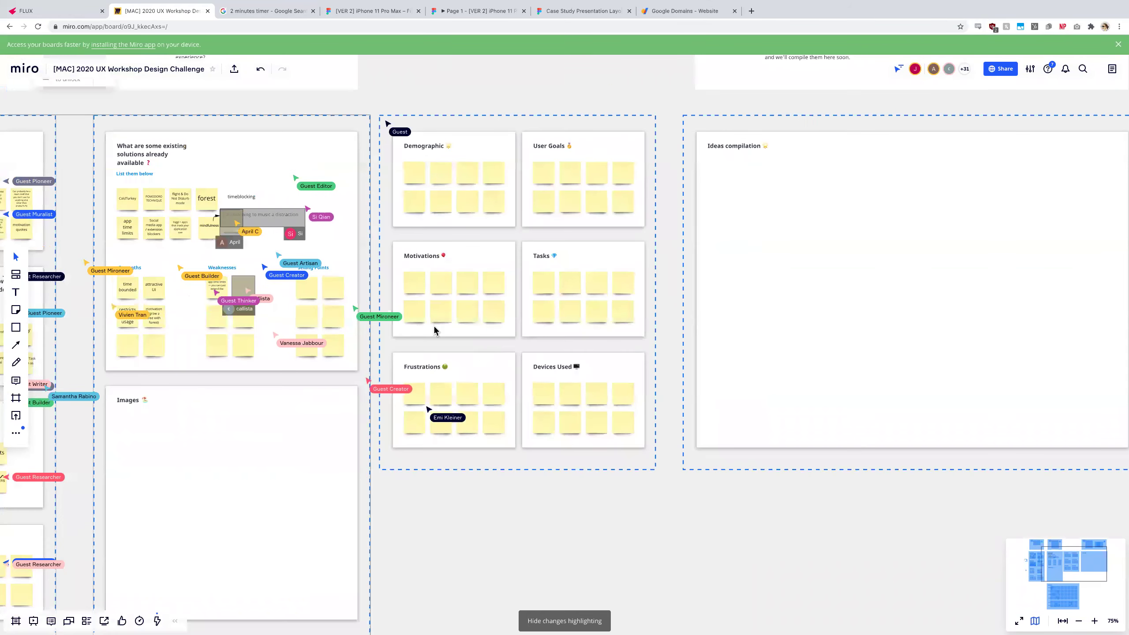
scroll(501, 363, "down", 3)
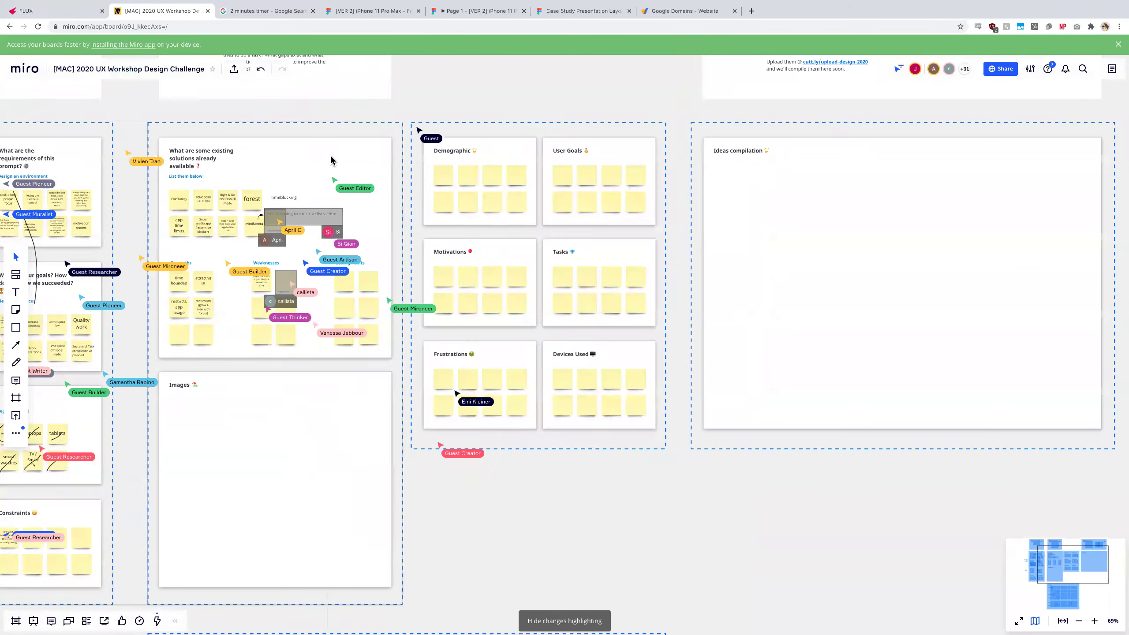
scroll(360, 280, "up", 1)
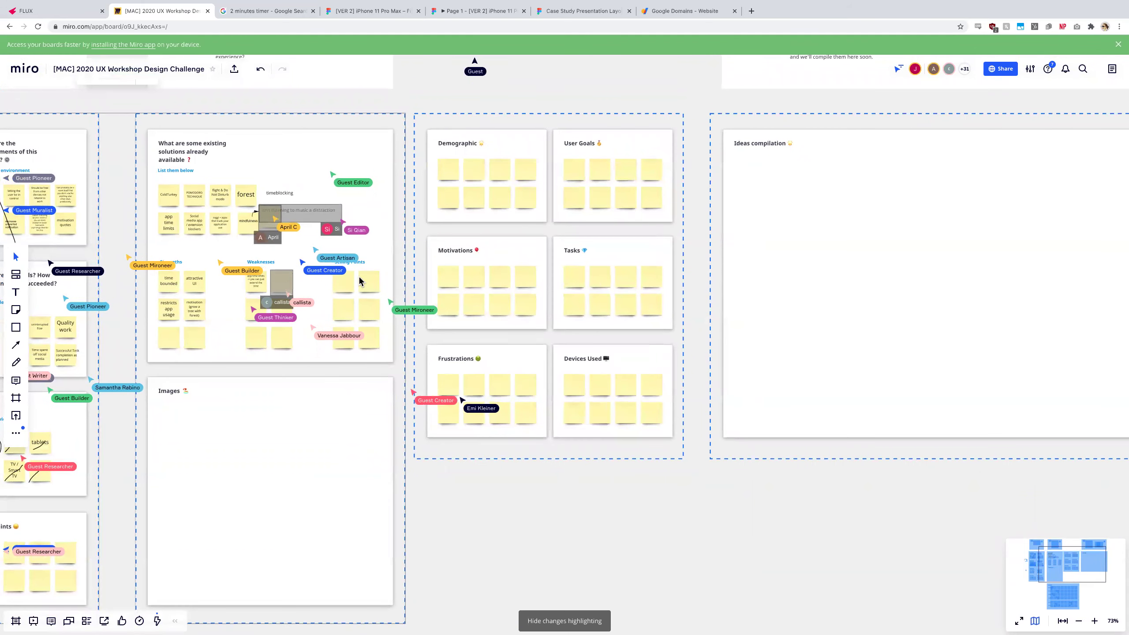
scroll(387, 271, "left", 3)
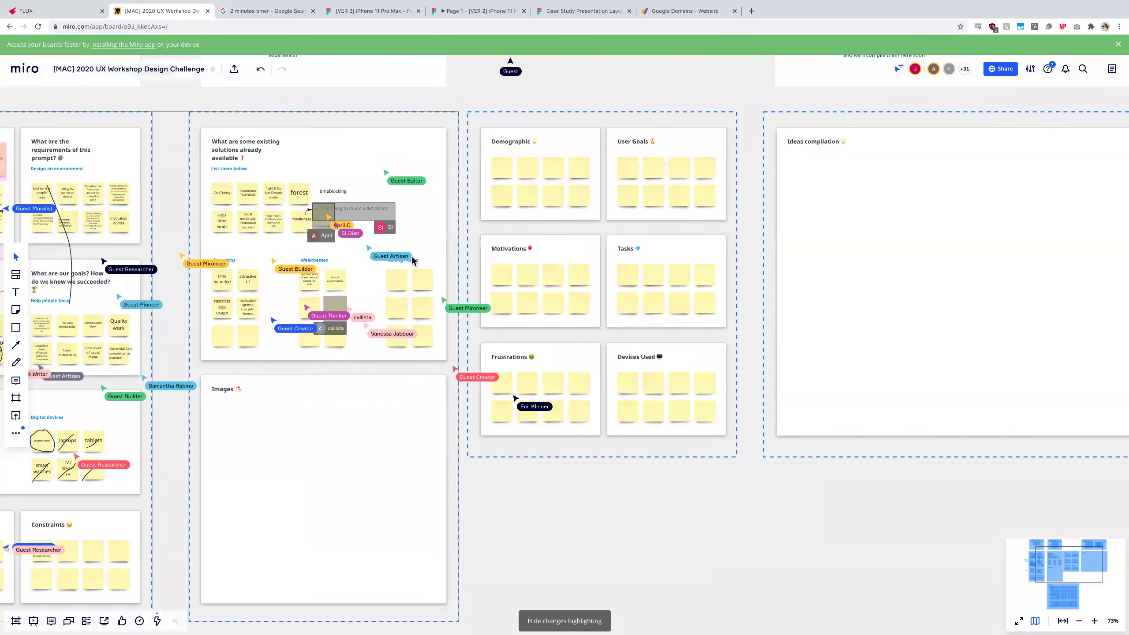
Compare the problem-definition and existing-solutions sections with the user research cards, starting from the Demographic notes.
left_click(507, 153)
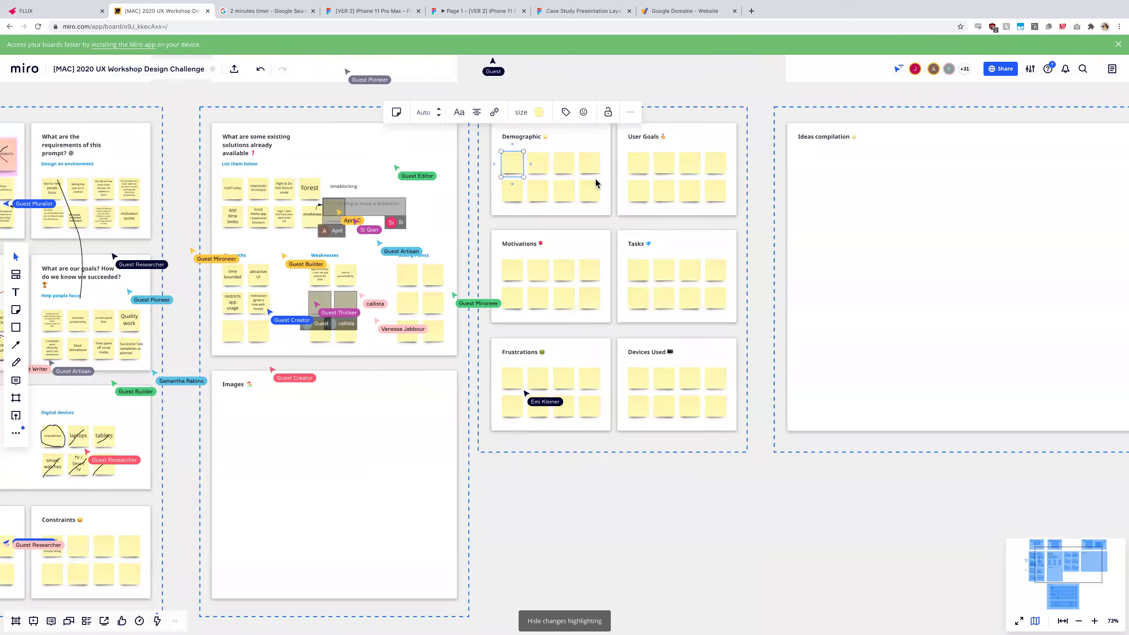
scroll(594, 178, "left", 6)
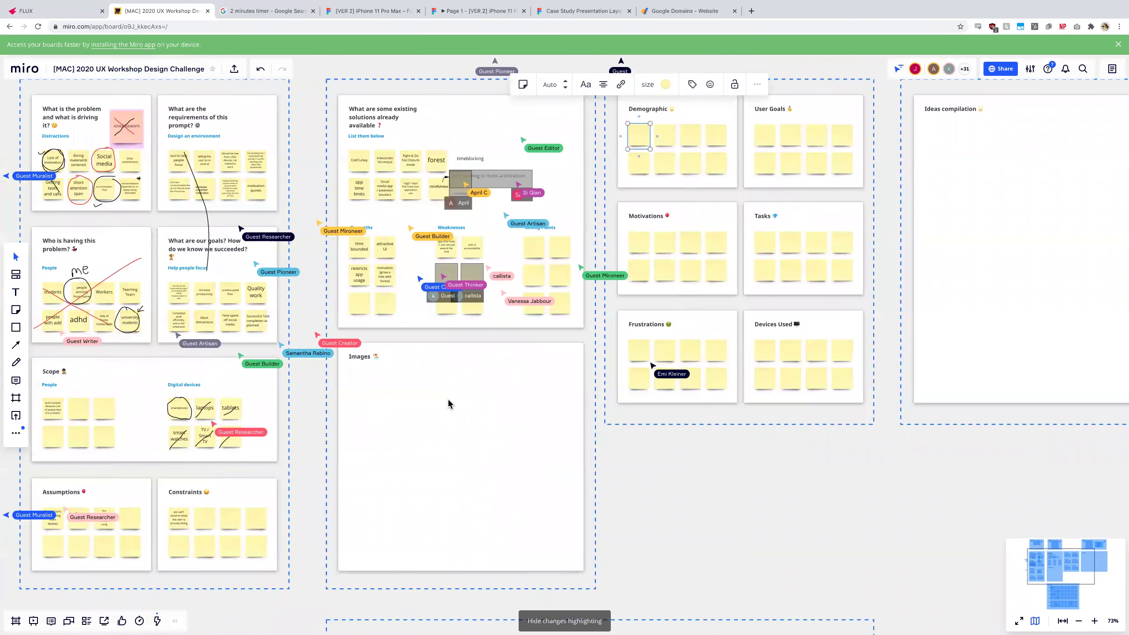
left_click(448, 404)
scroll(594, 252, "left", 8)
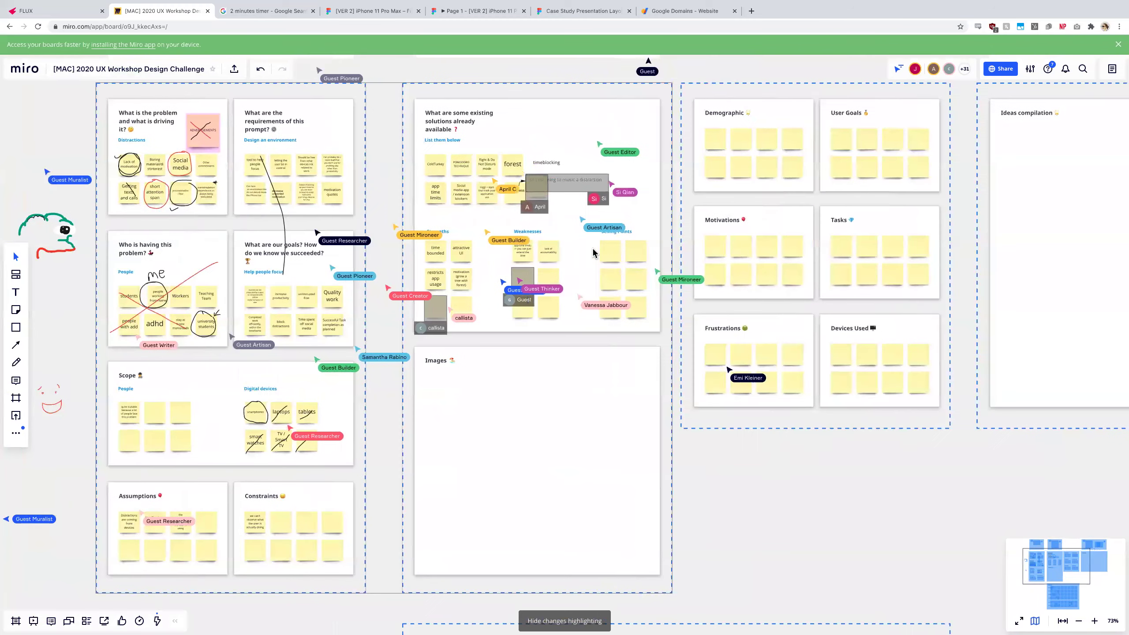
scroll(593, 252, "left", 6)
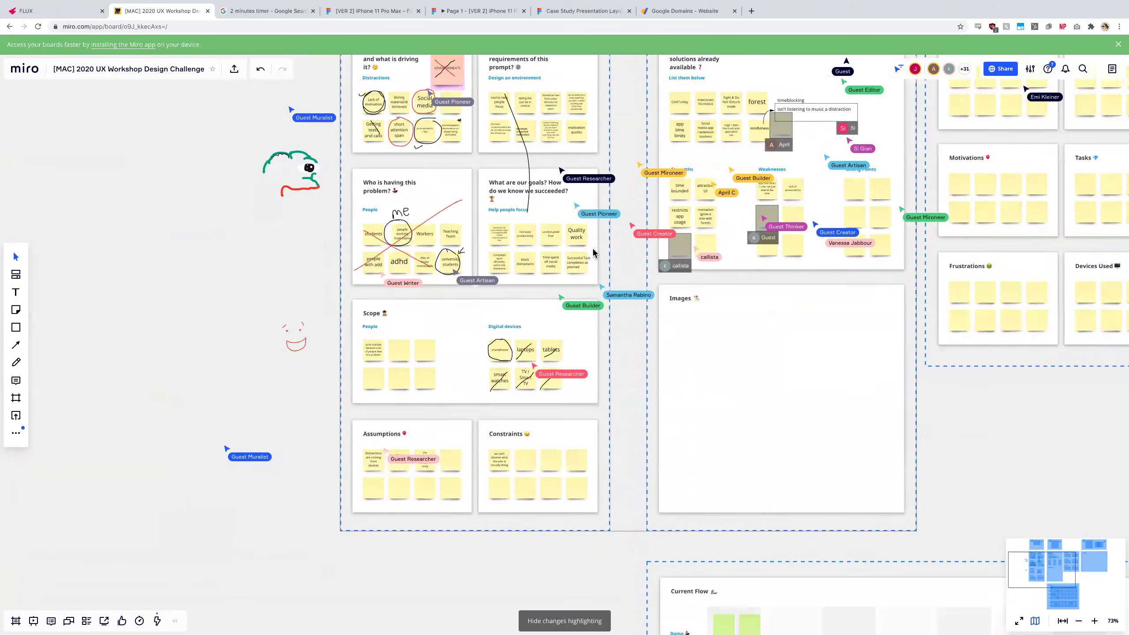
scroll(593, 252, "right", 15)
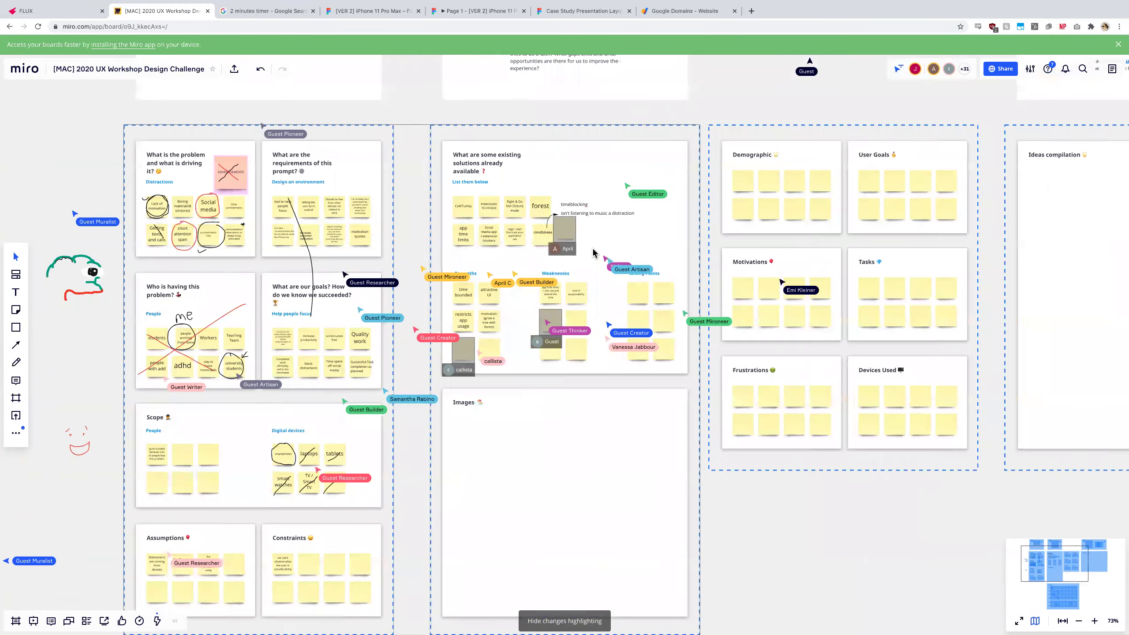
scroll(630, 239, "right", 5)
scroll(630, 239, "up", 5)
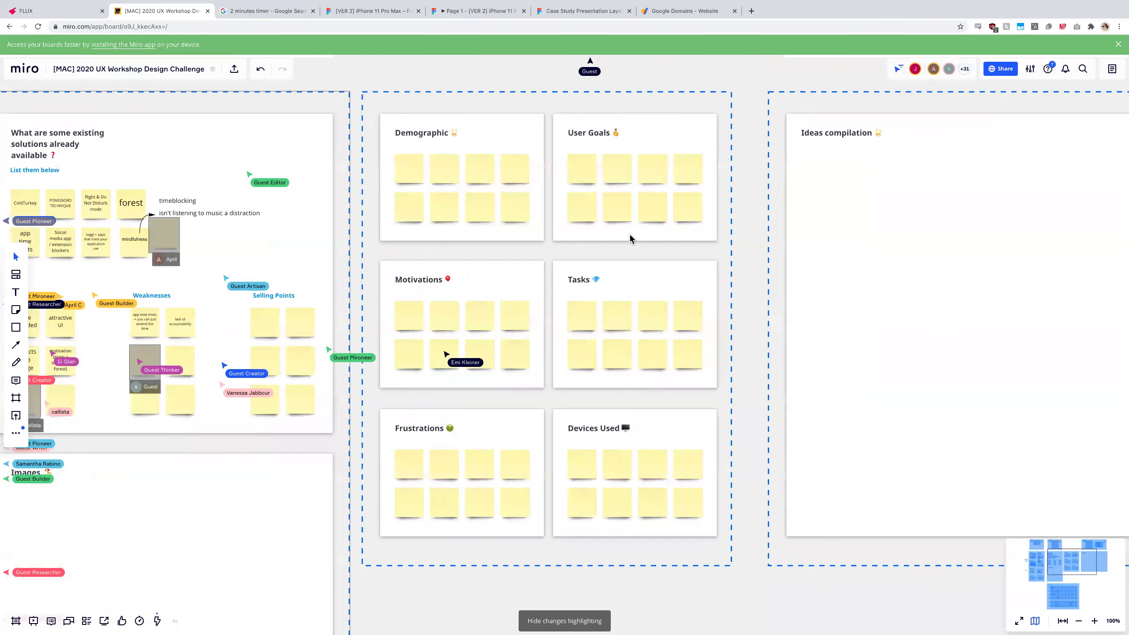
scroll(559, 235, "down", 2)
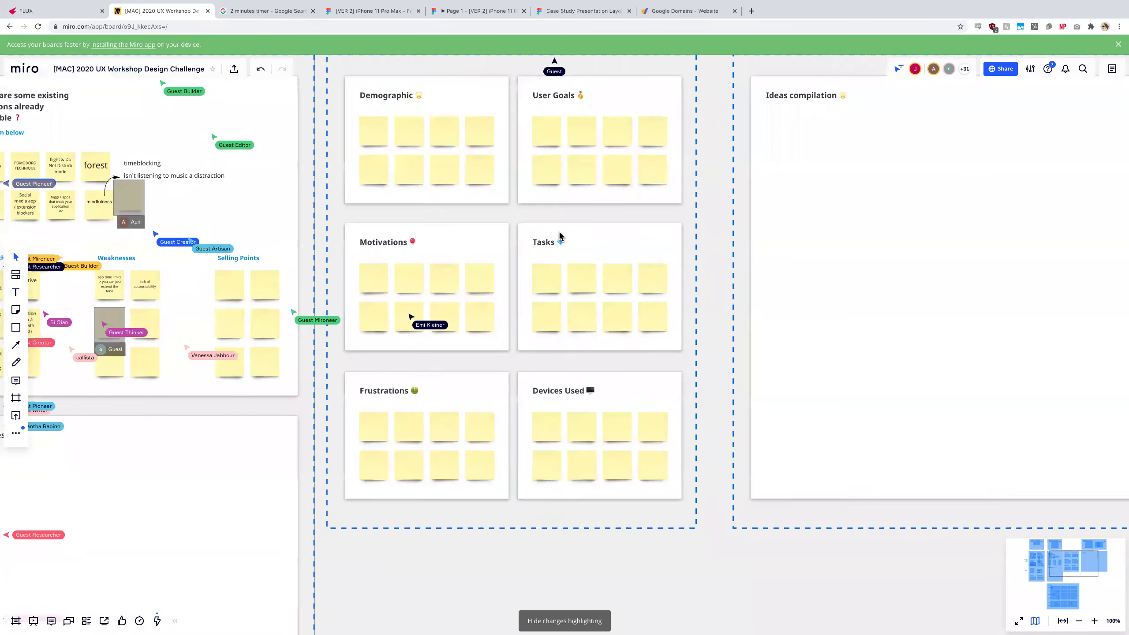
scroll(559, 236, "down", 5)
scroll(559, 231, "right", 1)
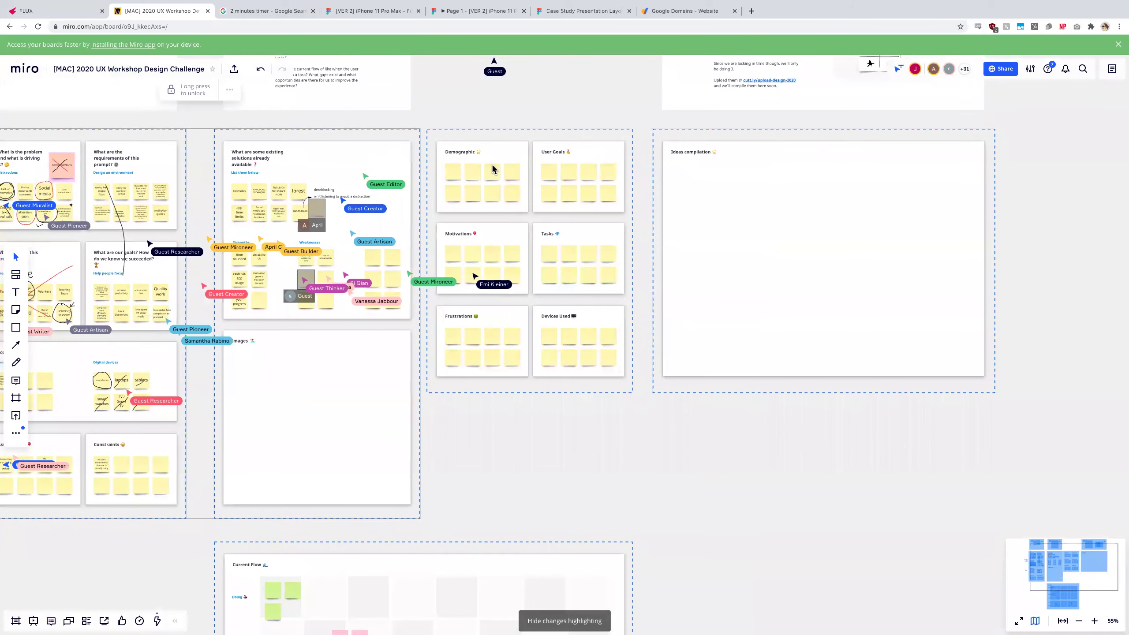
scroll(493, 164, "up", 6)
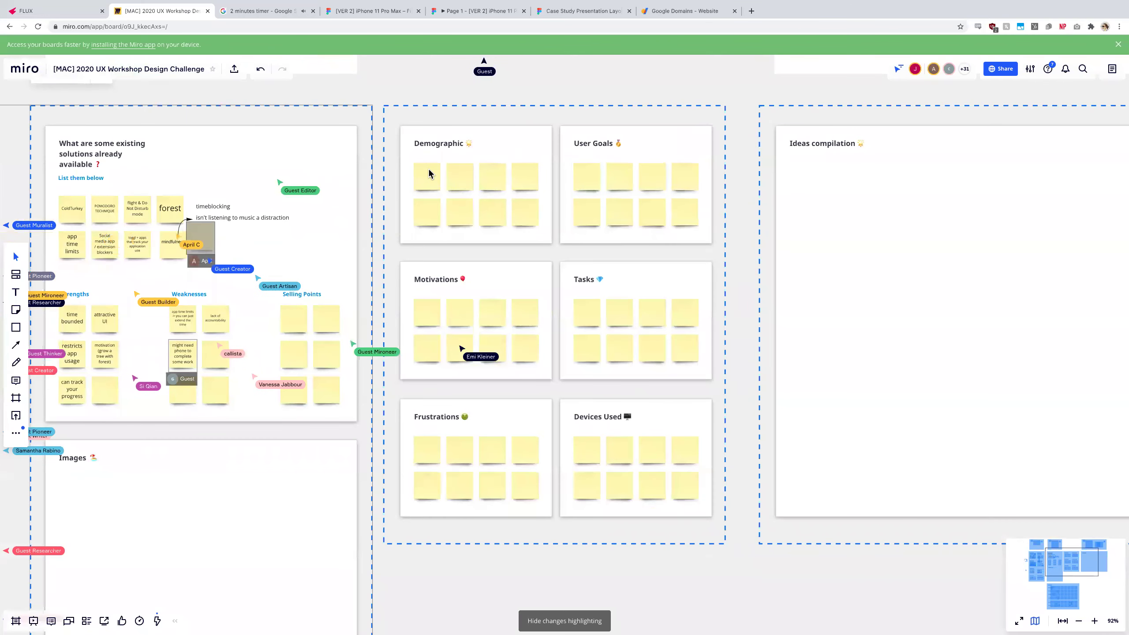
Close the "2 minutes timer" browser tab and return to the Miro board.
left_click(428, 169)
key("ctrl+Tab")
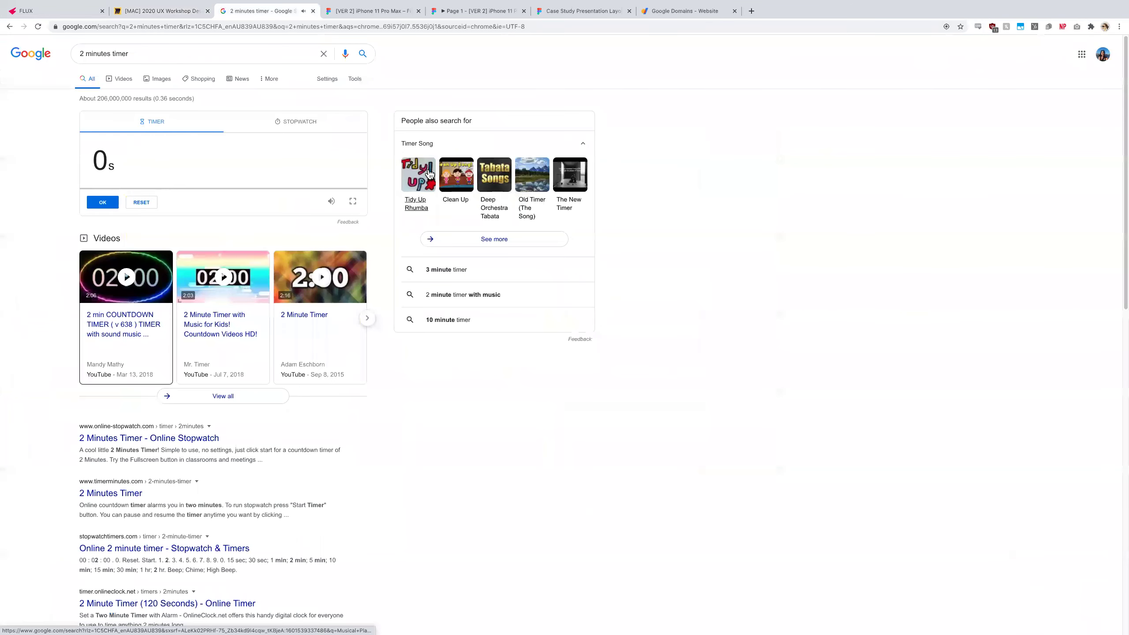
key("ctrl+w")
key("ctrl+shift+Tab")
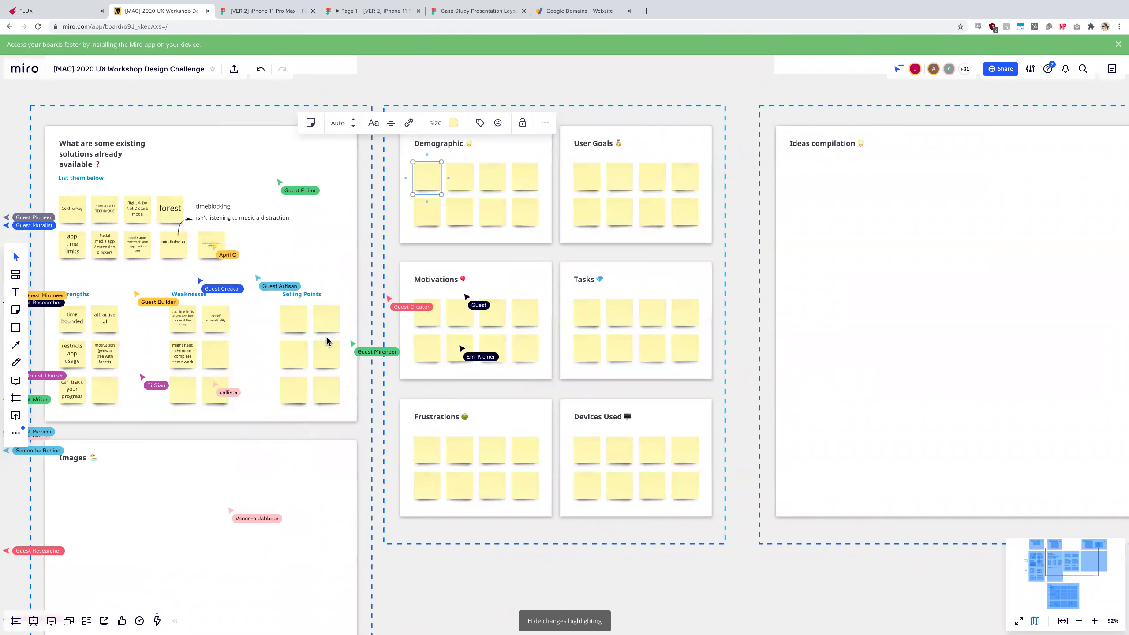
Shrink the oversized phone photo covering the board to about a quarter of its width, anchored at its upper-right corner.
scroll(311, 289, "left", 5)
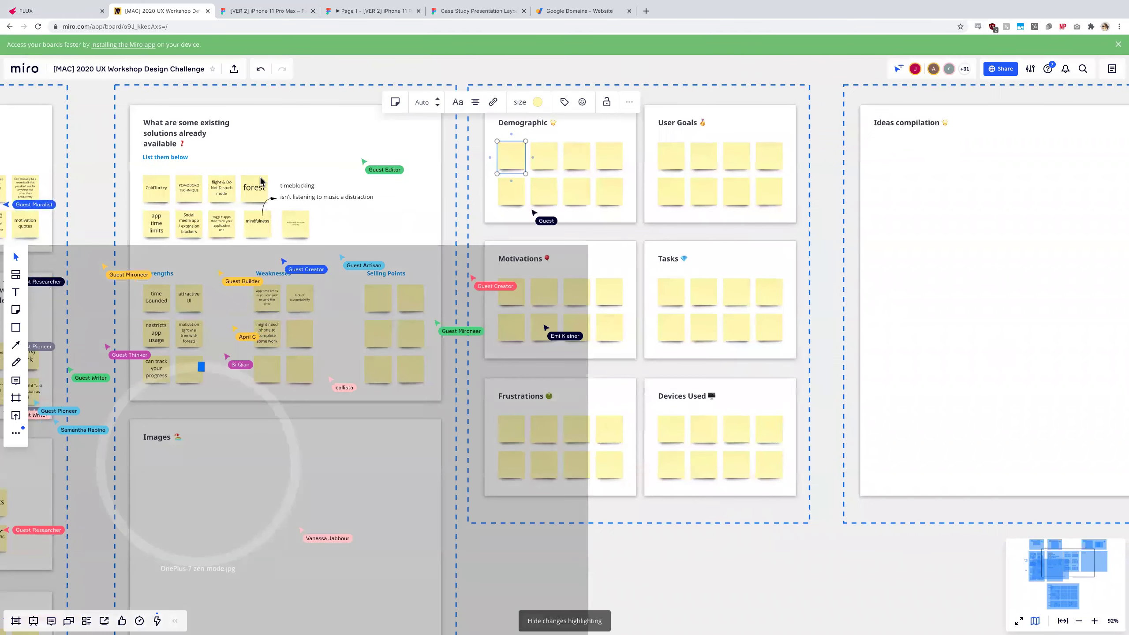
scroll(262, 181, "down", 5)
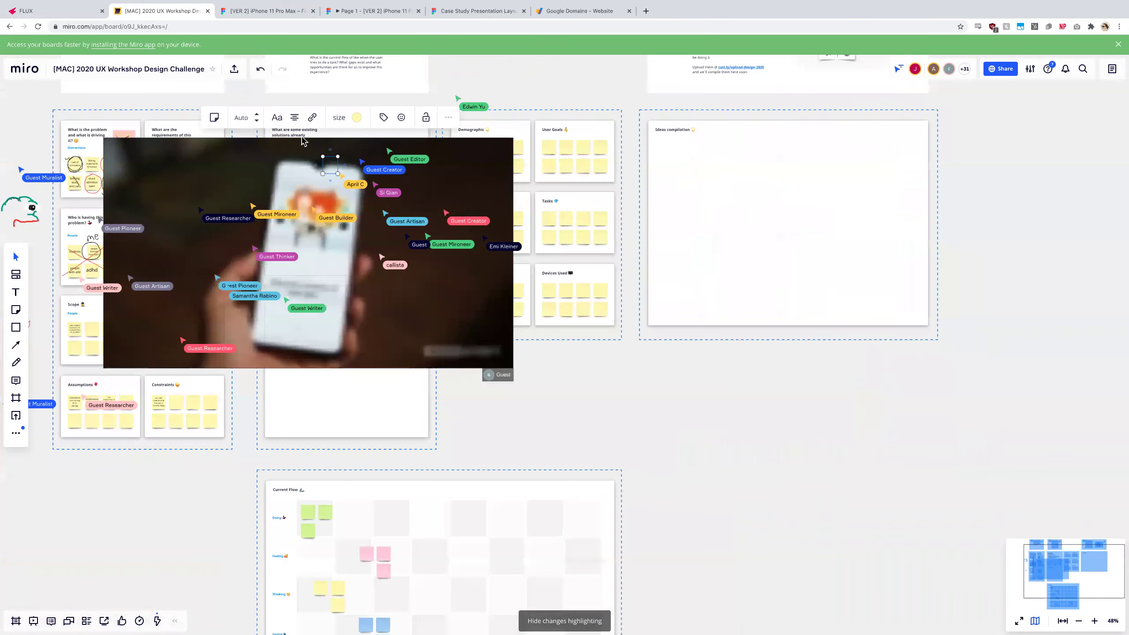
scroll(302, 142, "up", 5)
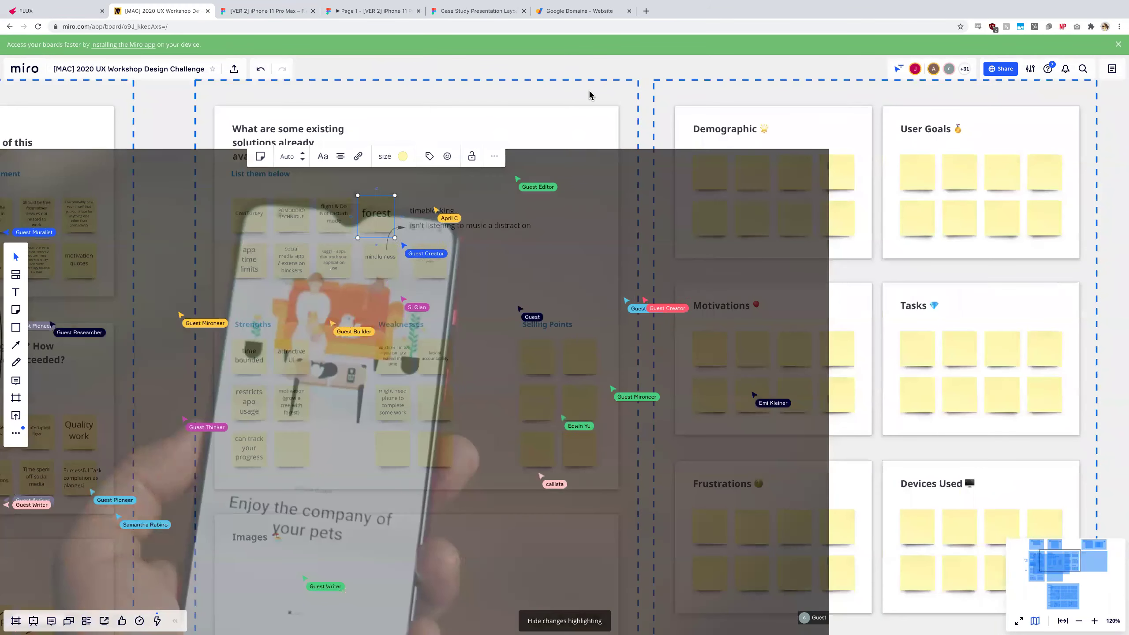
scroll(504, 176, "down", 5)
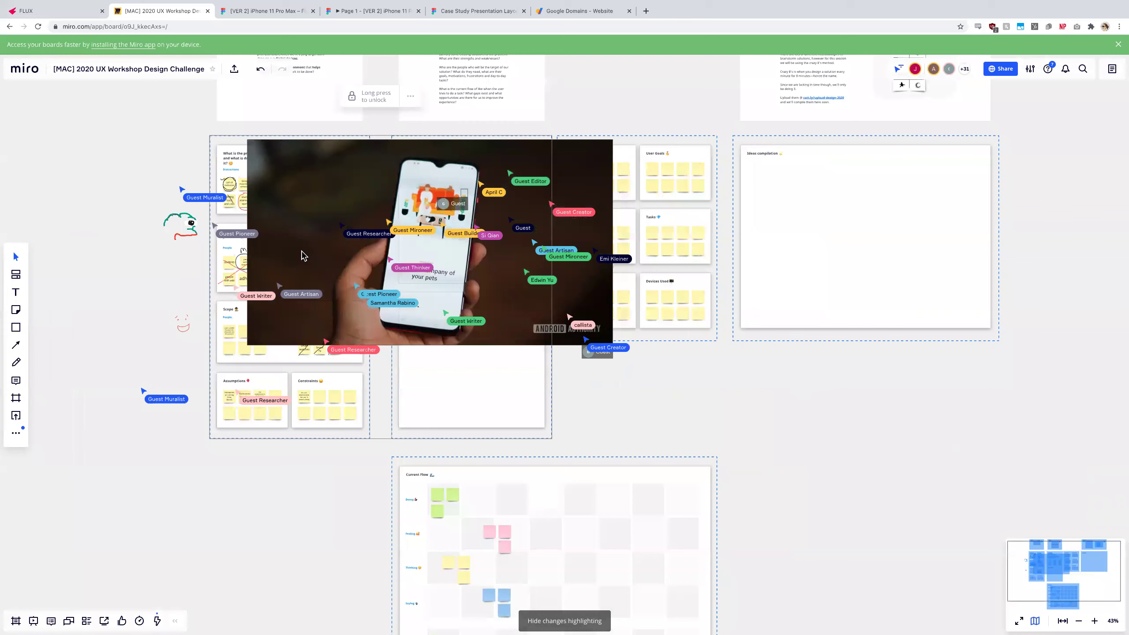
left_click(269, 313)
left_click_drag(312, 323, 522, 190)
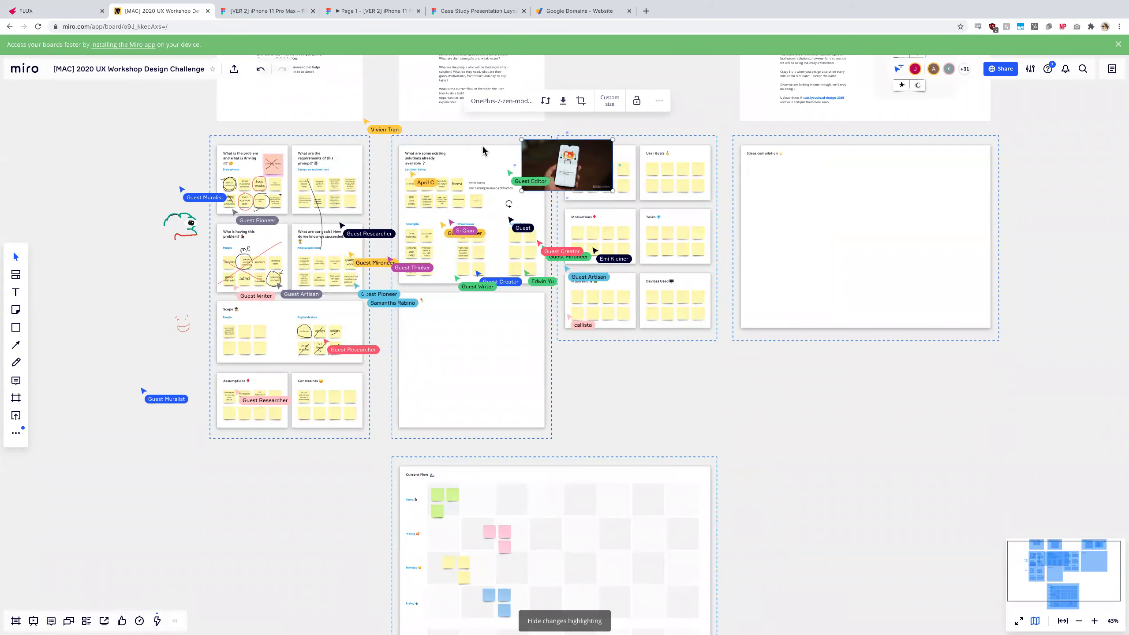
left_click(481, 145)
Review the participants' listed solutions and their Strengths and Weaknesses notes on the existing-solutions card.
scroll(482, 146, "up", 5)
scroll(442, 189, "down", 1)
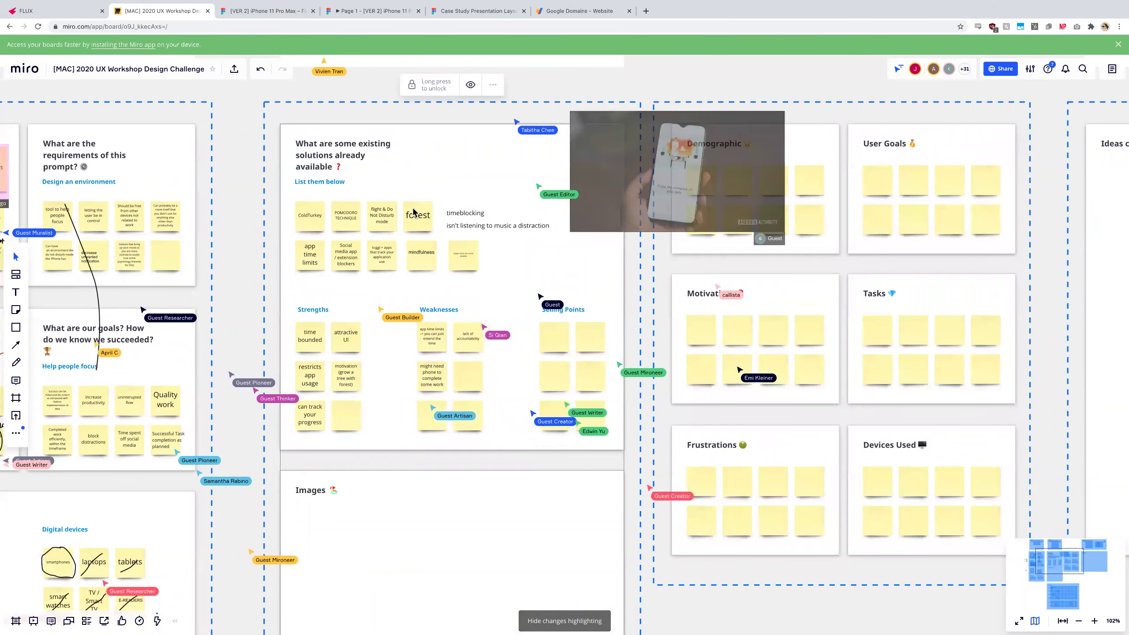
scroll(411, 286, "up", 3)
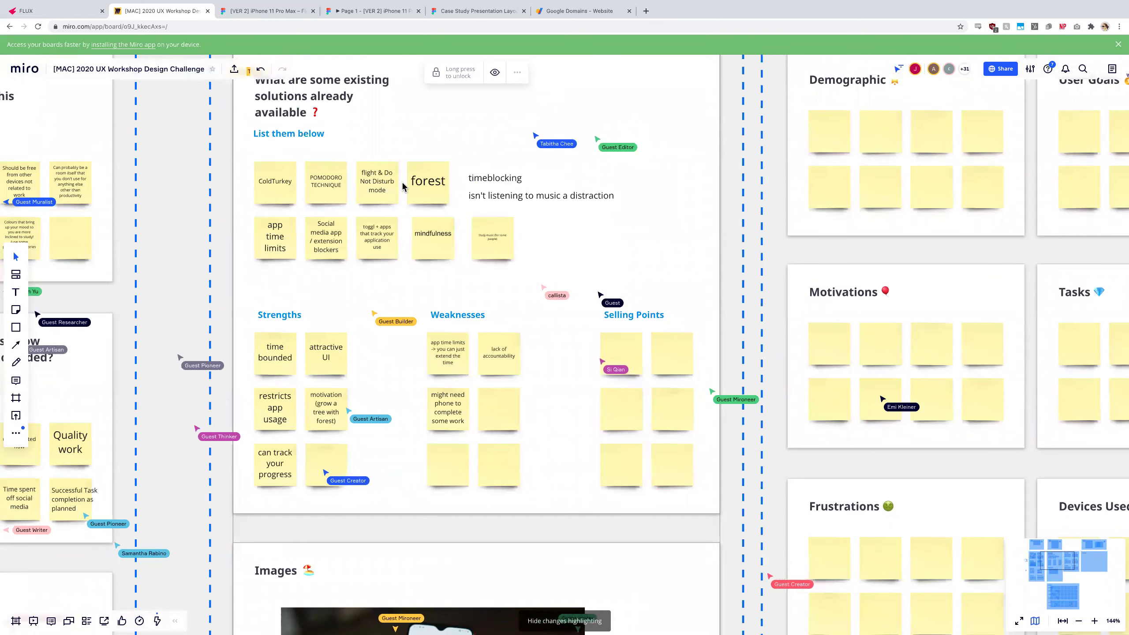
scroll(400, 191, "down", 2)
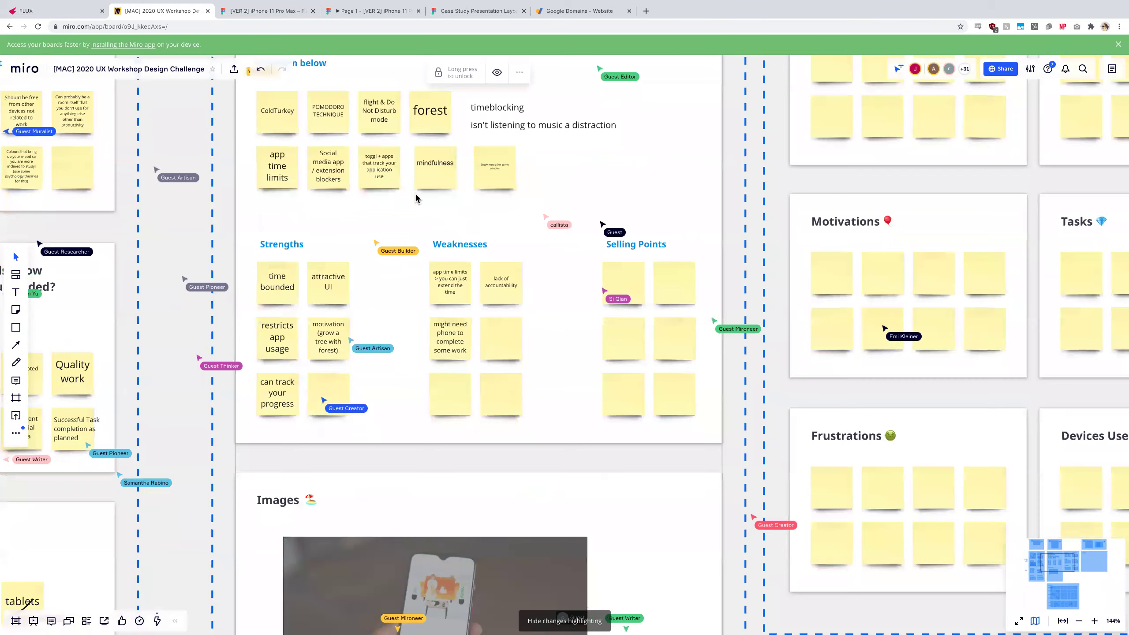
scroll(417, 198, "down", 2)
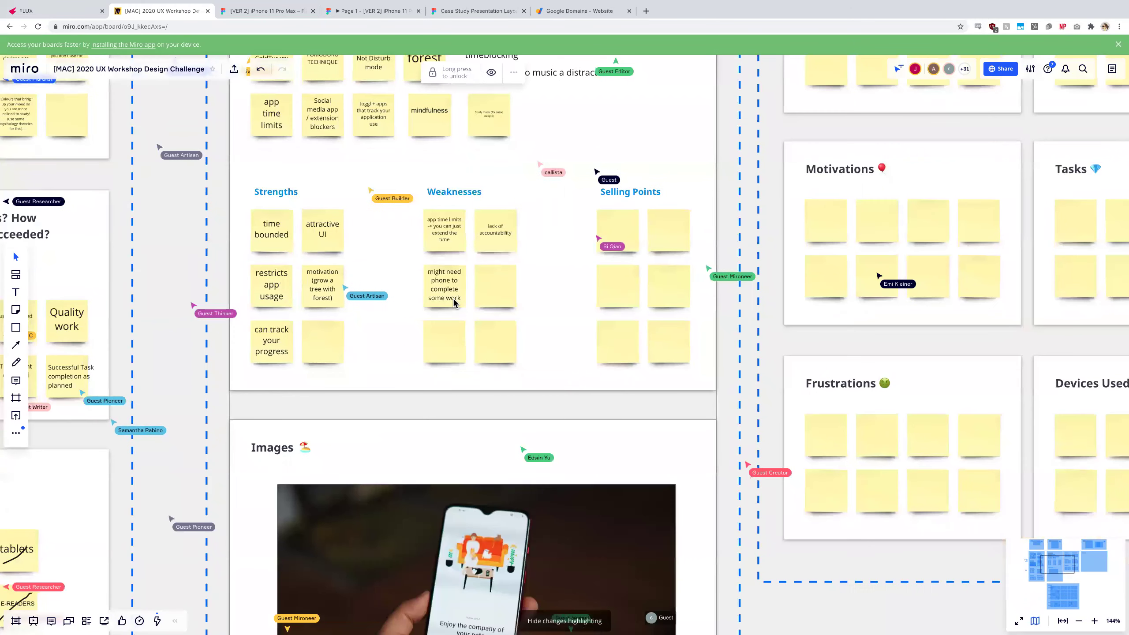
Go over the Strengths notes on the existing-solutions card, singling out "restricts app usage" and "time bounded".
scroll(453, 299, "down", 3)
scroll(494, 288, "down", 3)
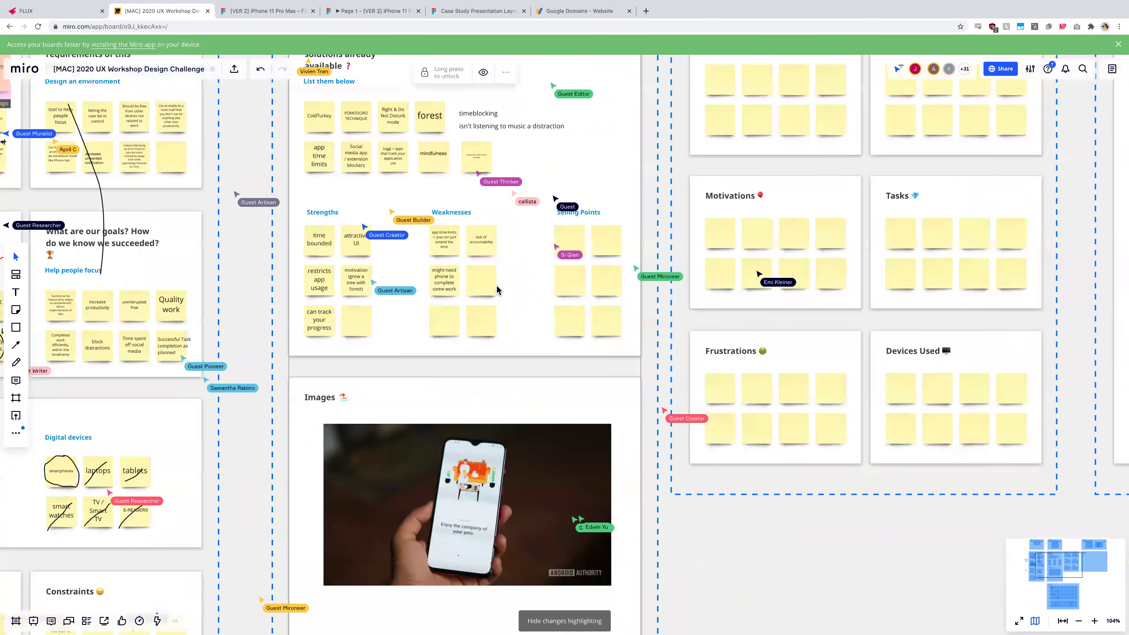
scroll(533, 345, "down", 4)
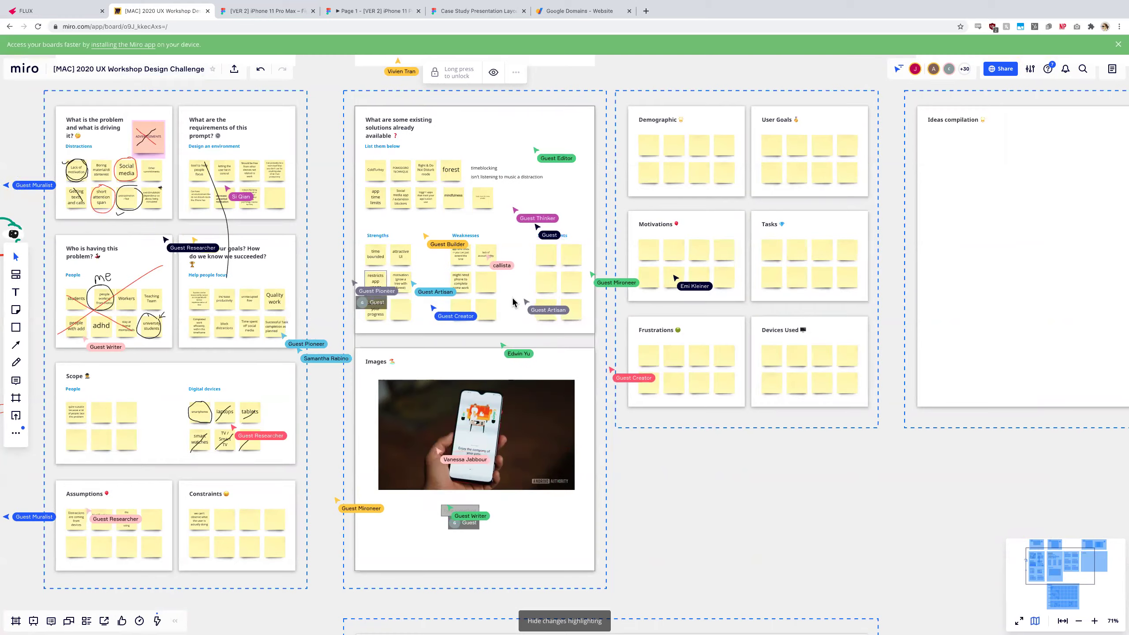
scroll(460, 307, "up", 8)
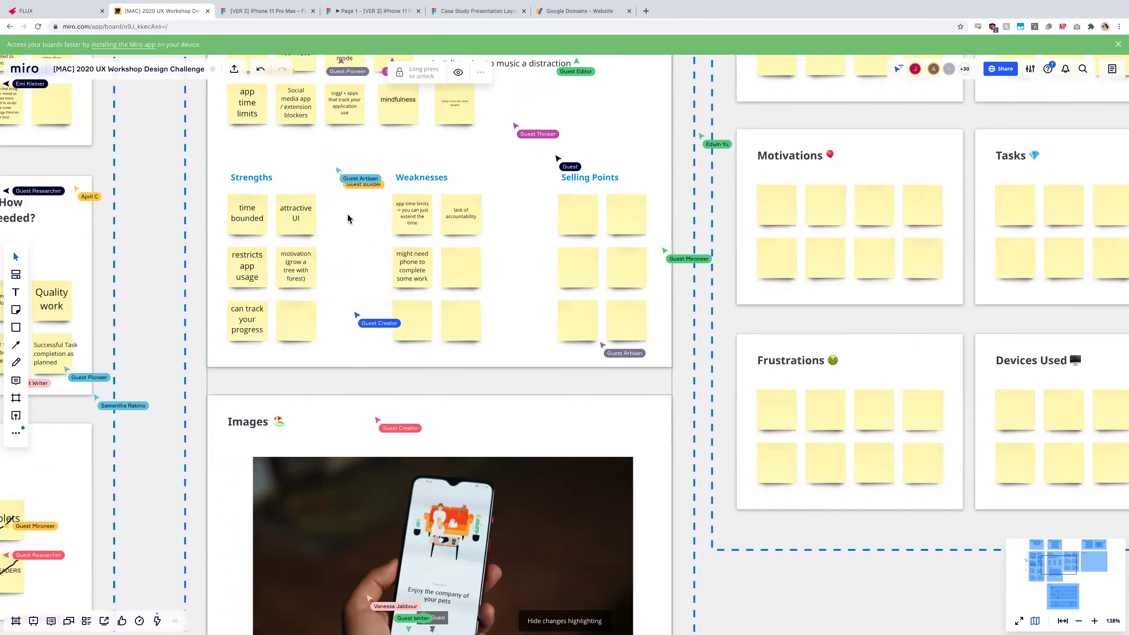
left_click_drag(359, 266, 330, 350)
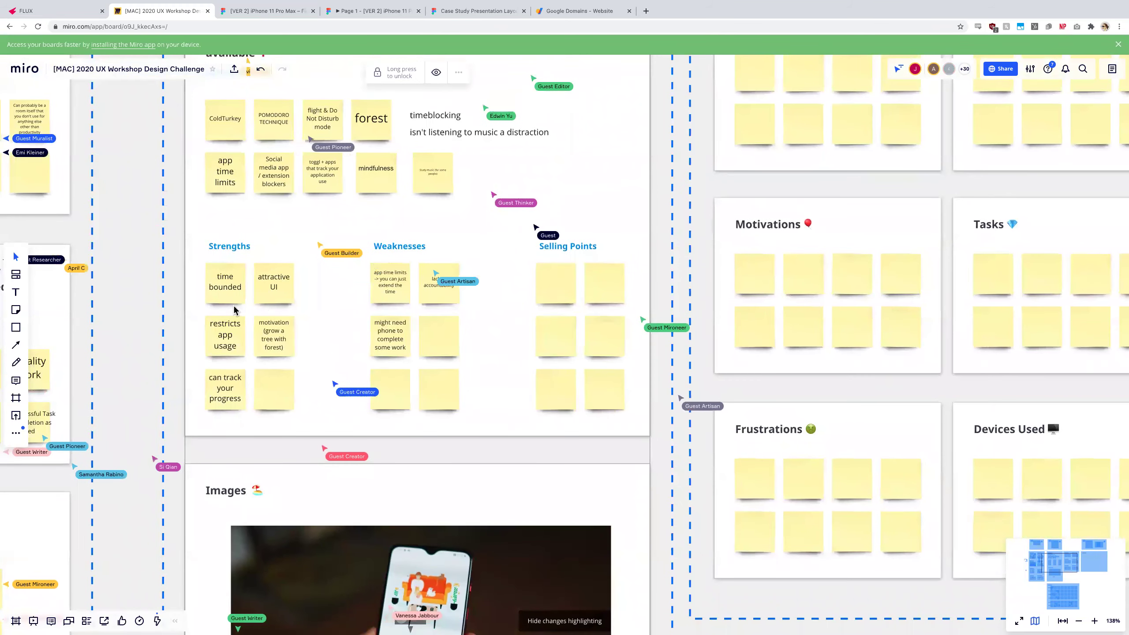
left_click(225, 331)
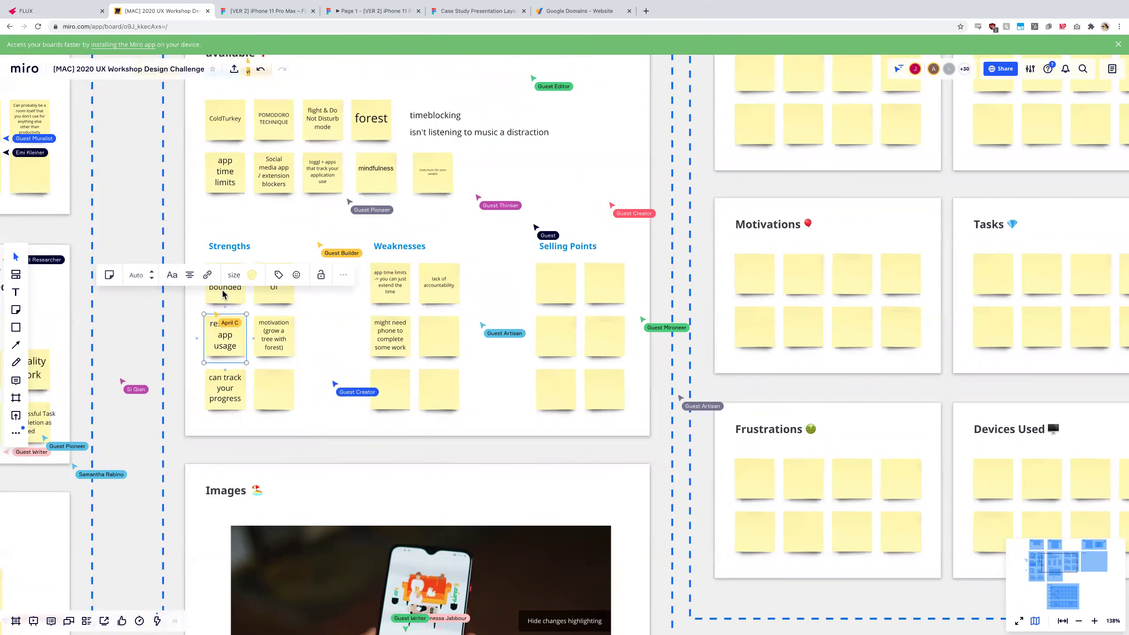
left_click(350, 312)
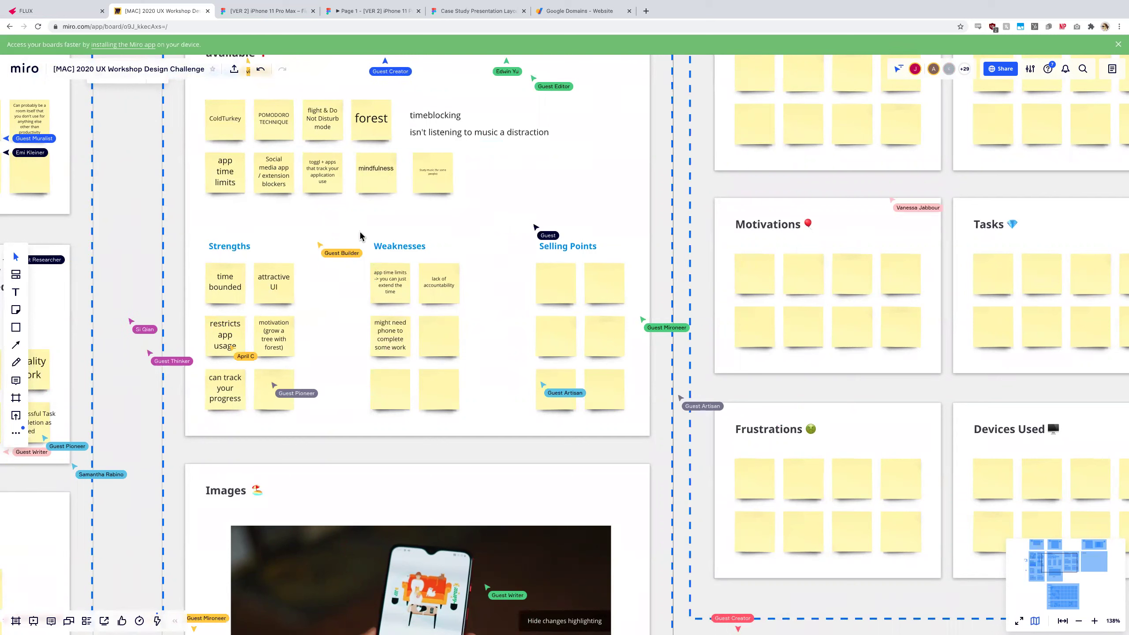
scroll(361, 235, "up", 2)
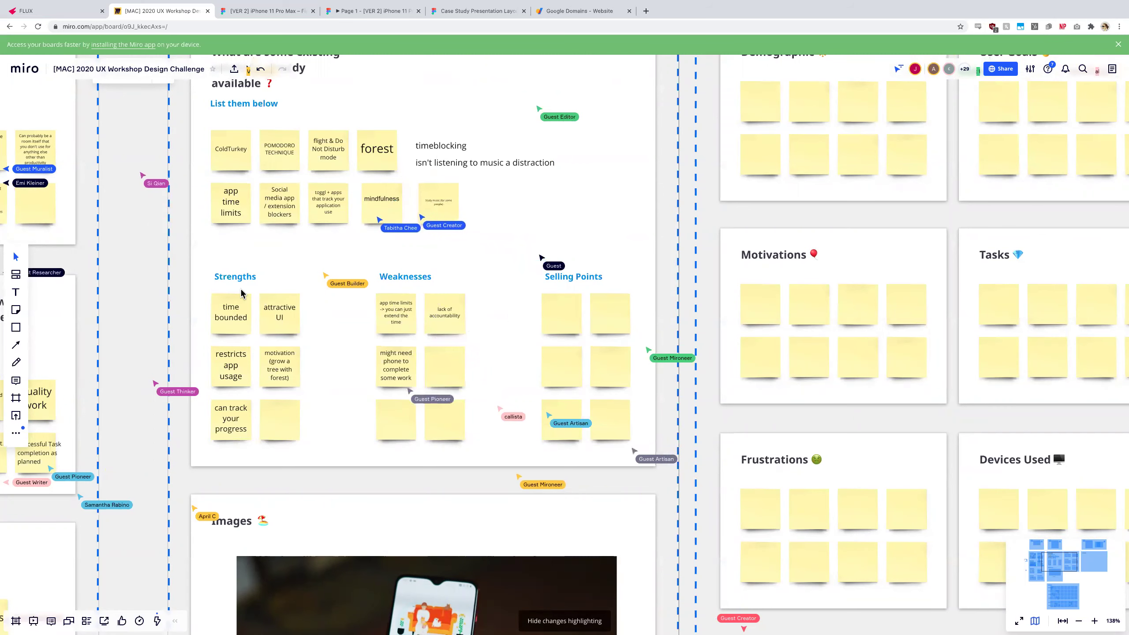
left_click(231, 314)
scroll(279, 325, "down", 1)
scroll(445, 301, "down", 2)
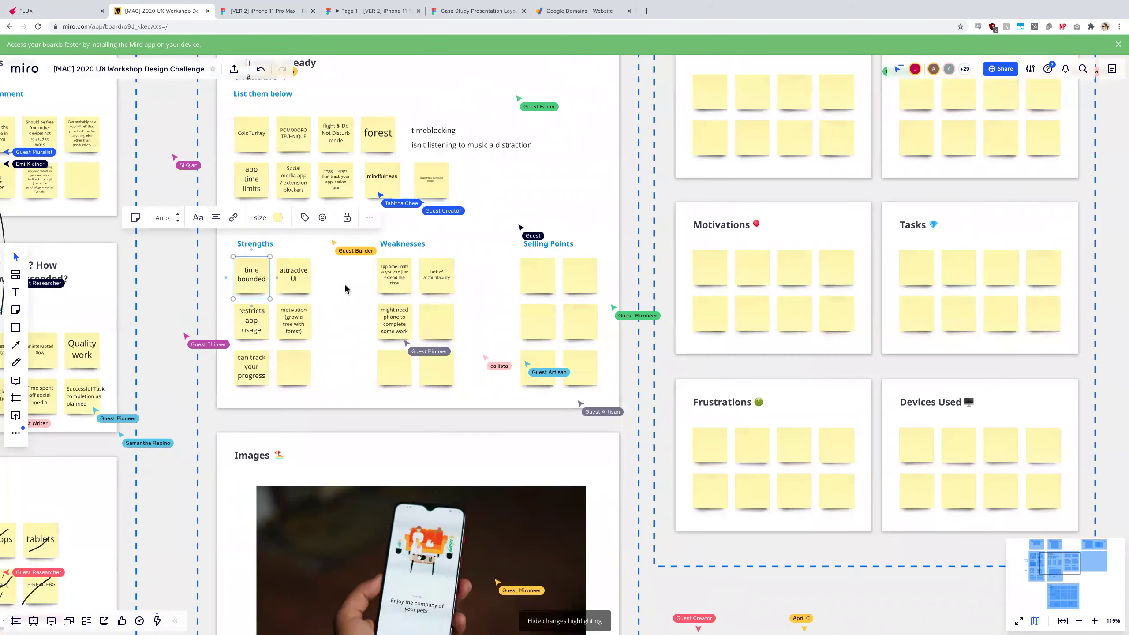
Point out the blank Selling Points notes beside the Weaknesses column on the existing-solutions card.
left_click(474, 270)
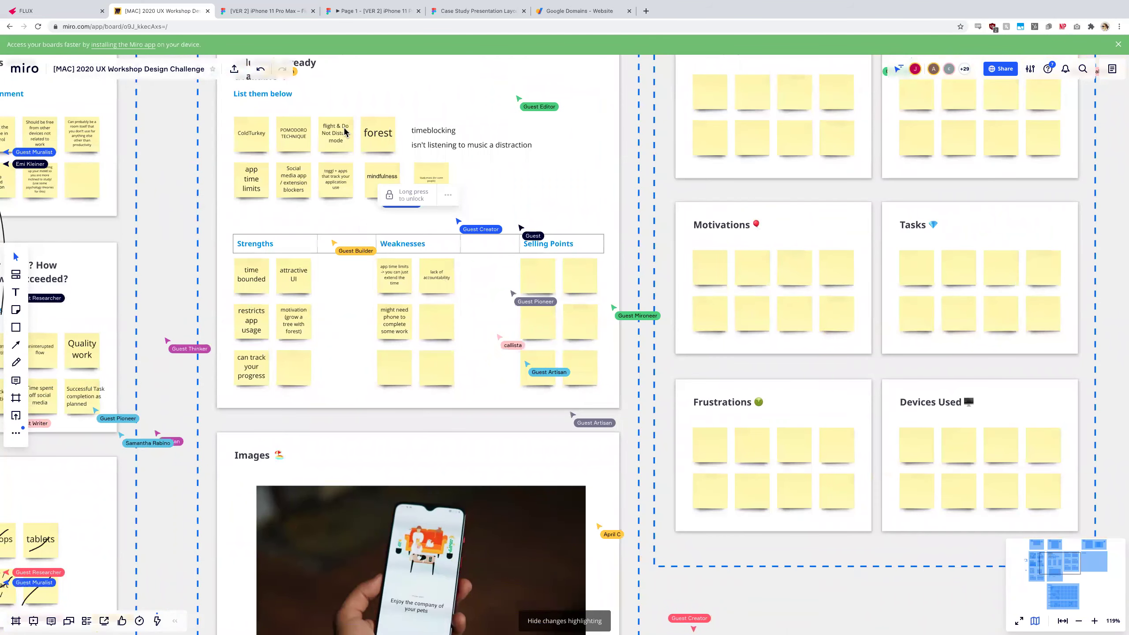
left_click(530, 272)
left_click(525, 271)
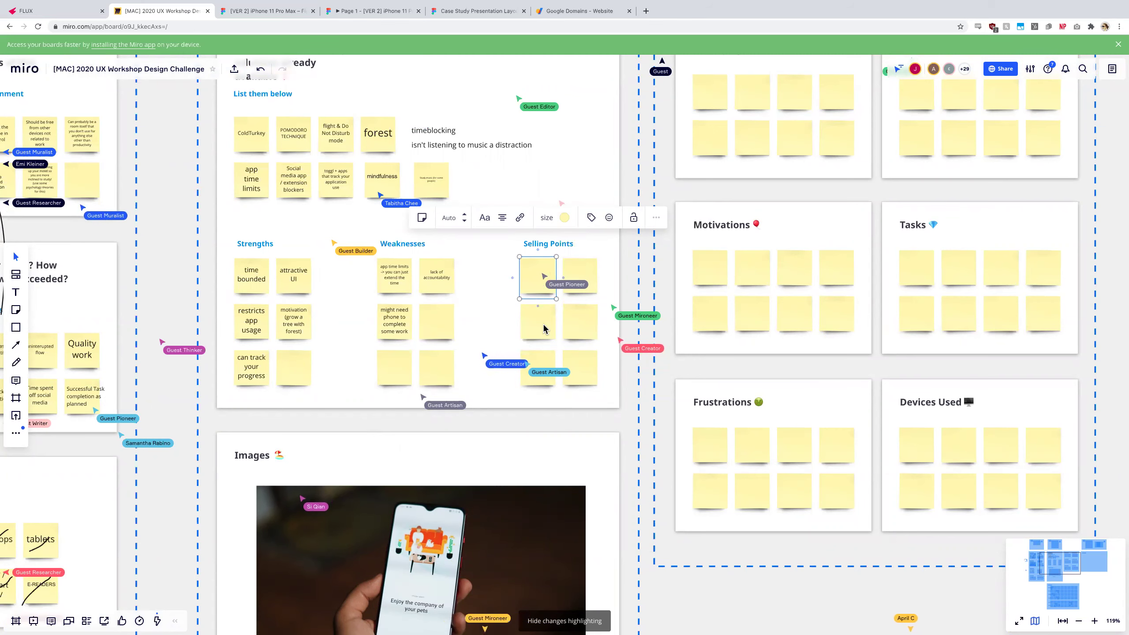
scroll(544, 324, "up", 3)
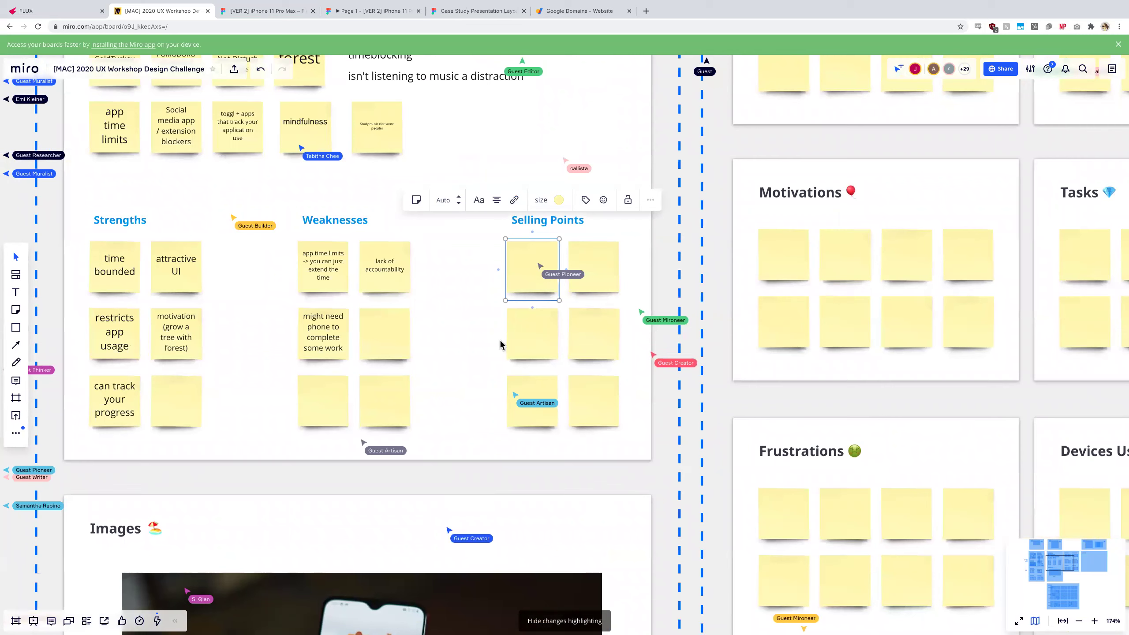
left_click(448, 312)
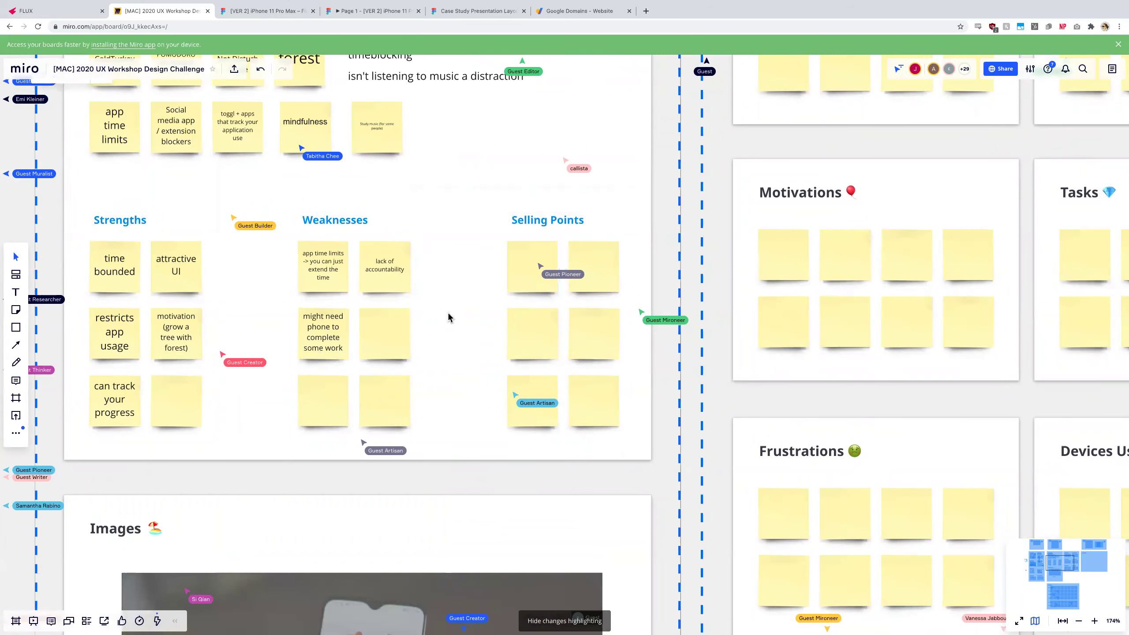
scroll(542, 368, "down", 3)
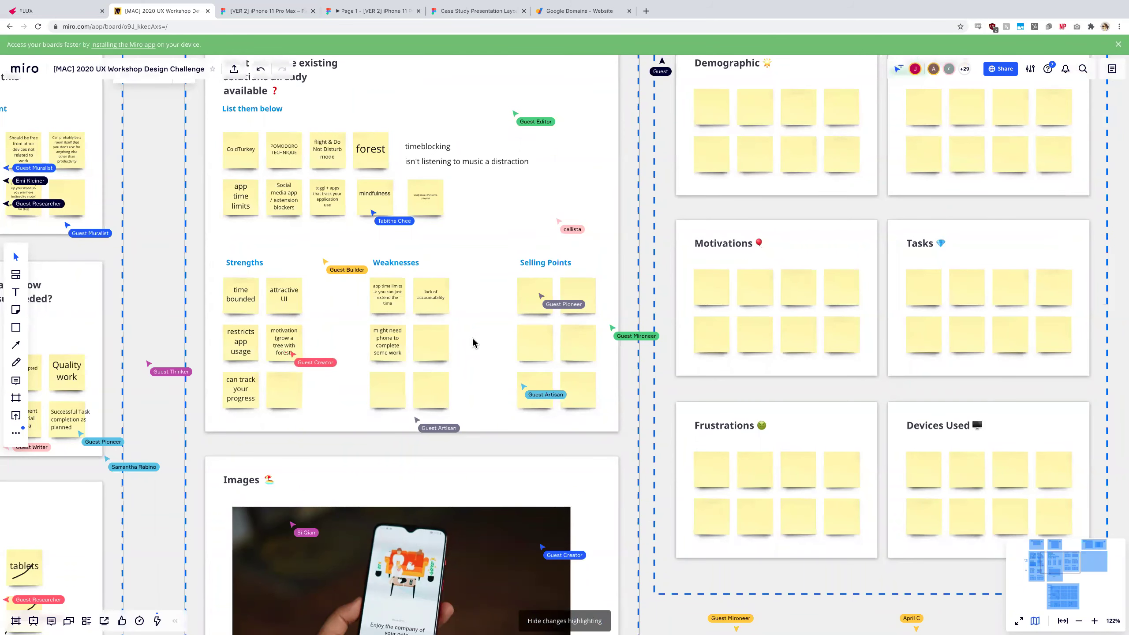
Examine the user research section, focusing on the sticky notes of the Demographic card.
scroll(473, 342, "right", 5)
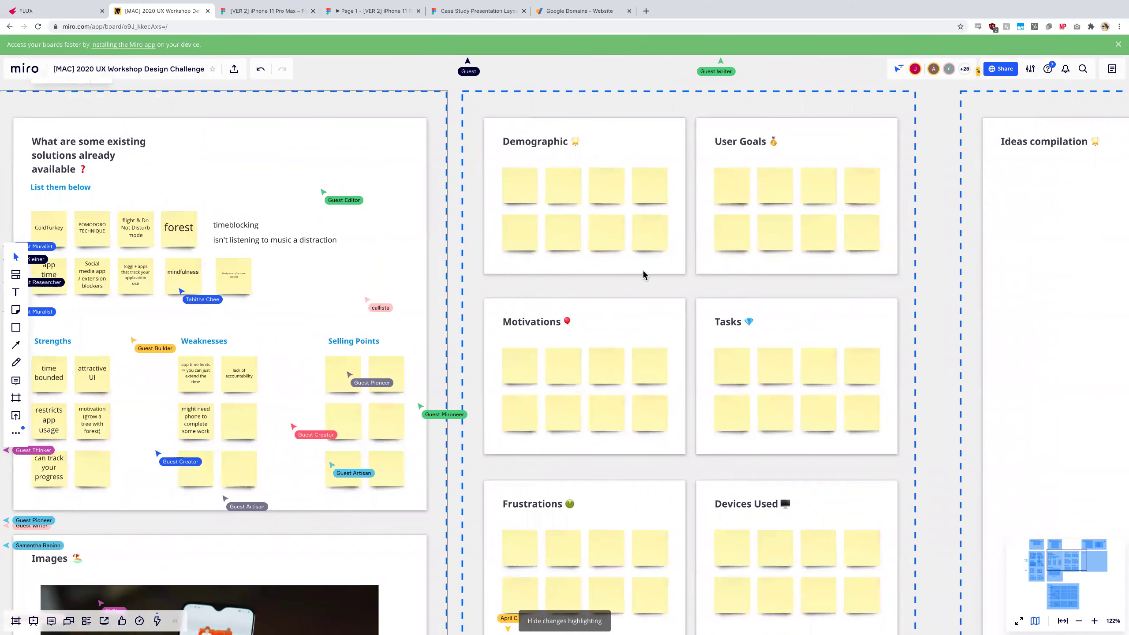
scroll(612, 278, "down", 5)
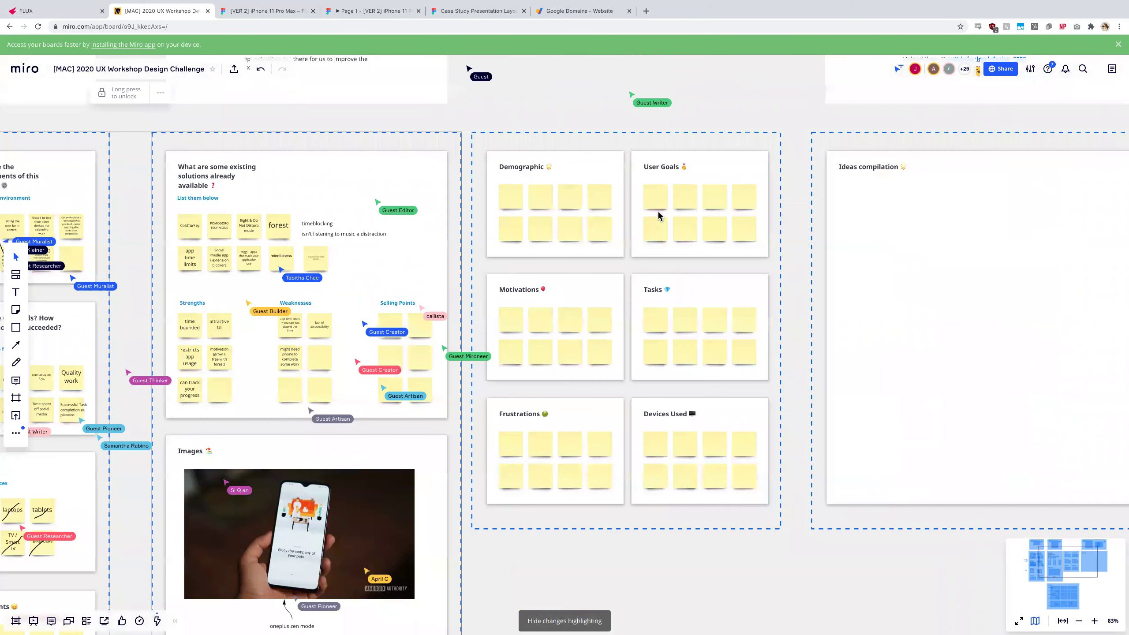
scroll(658, 211, "up", 3)
scroll(432, 198, "down", 2)
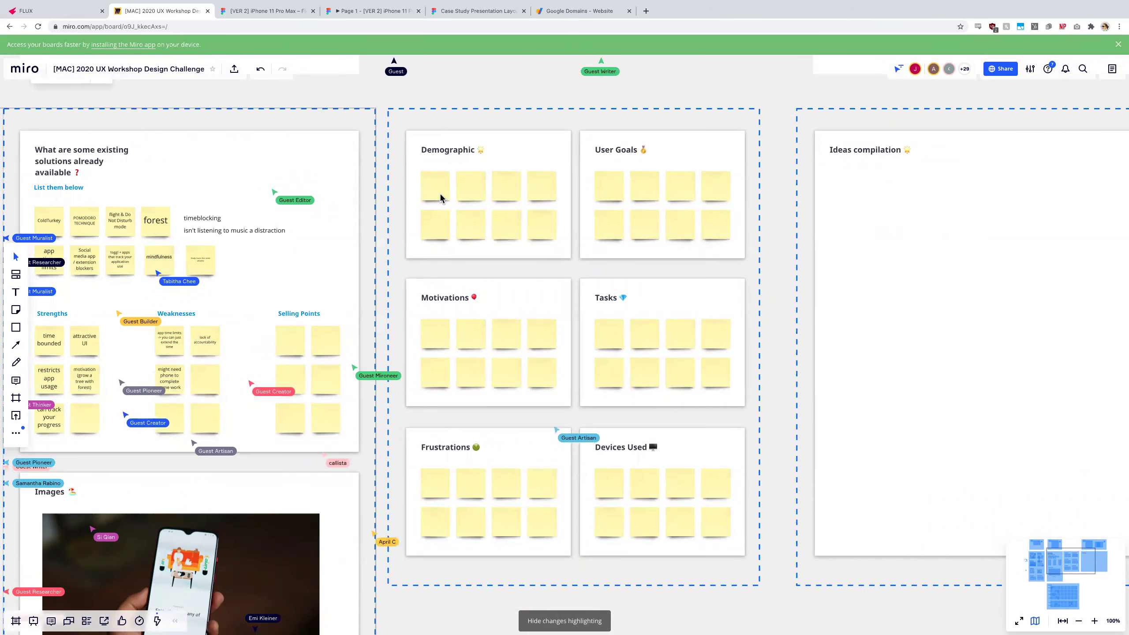
right_click(538, 217)
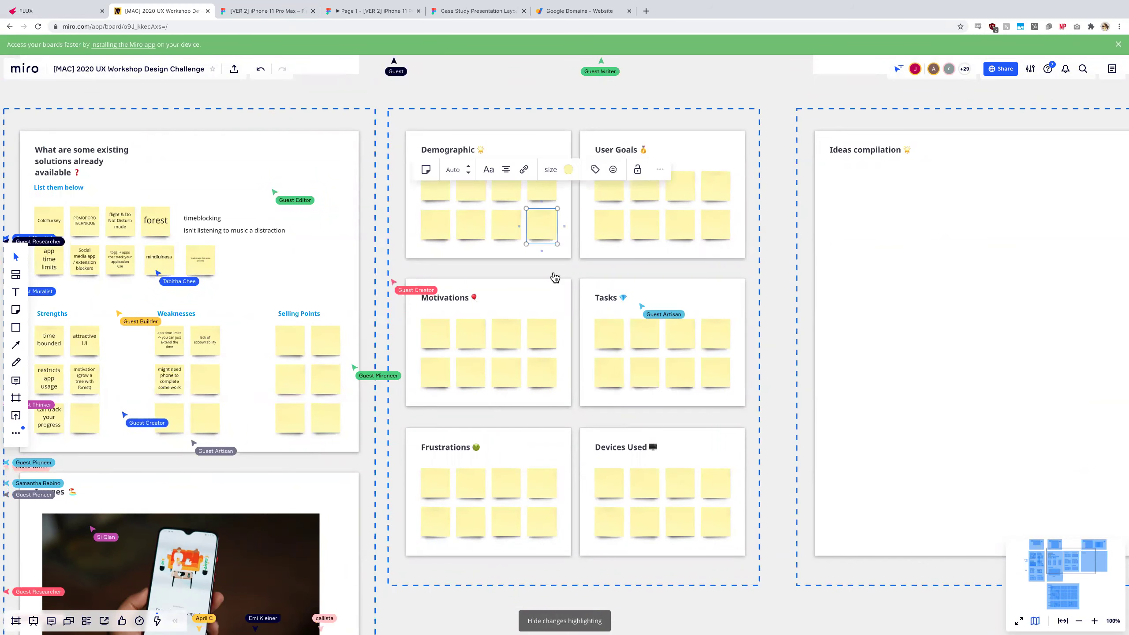
left_click(528, 223)
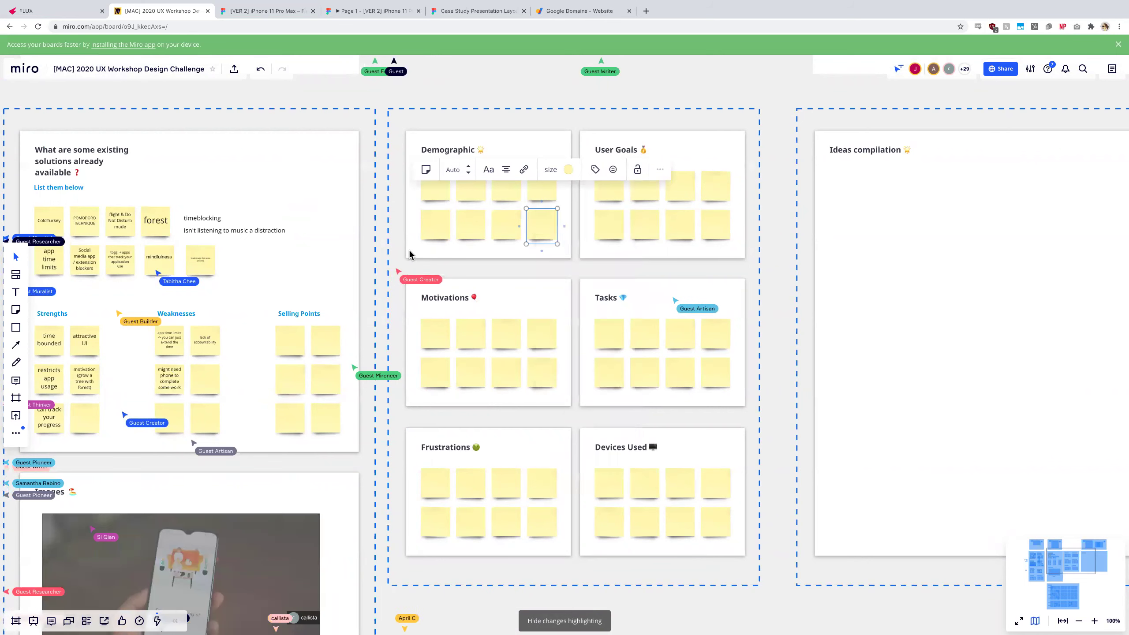
left_click(528, 223)
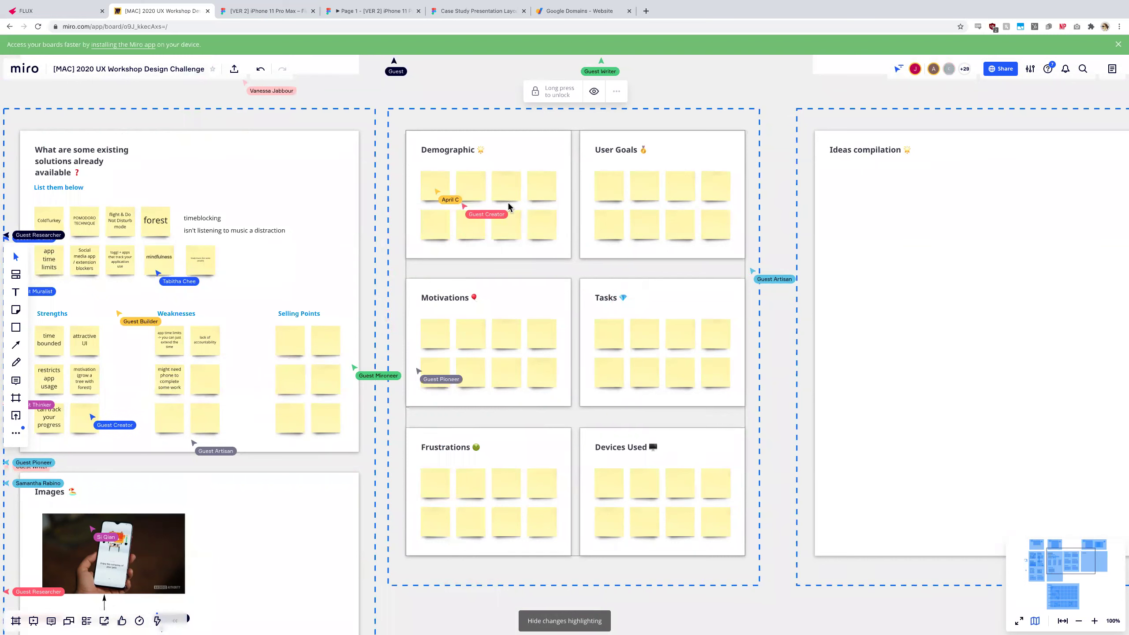
left_click(401, 183)
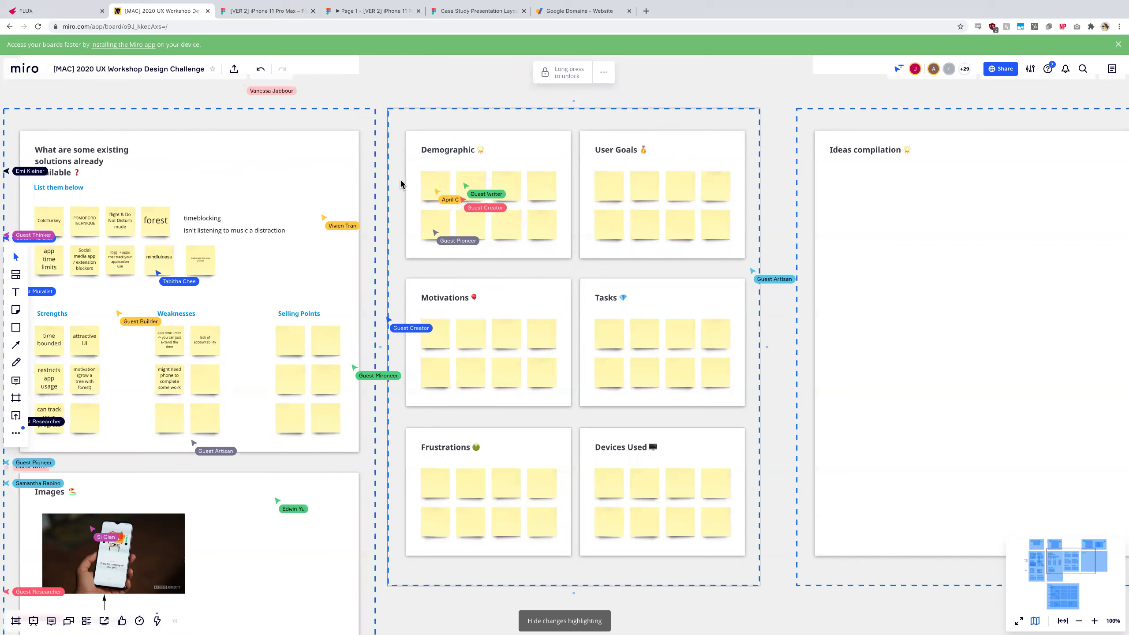
left_click(532, 236)
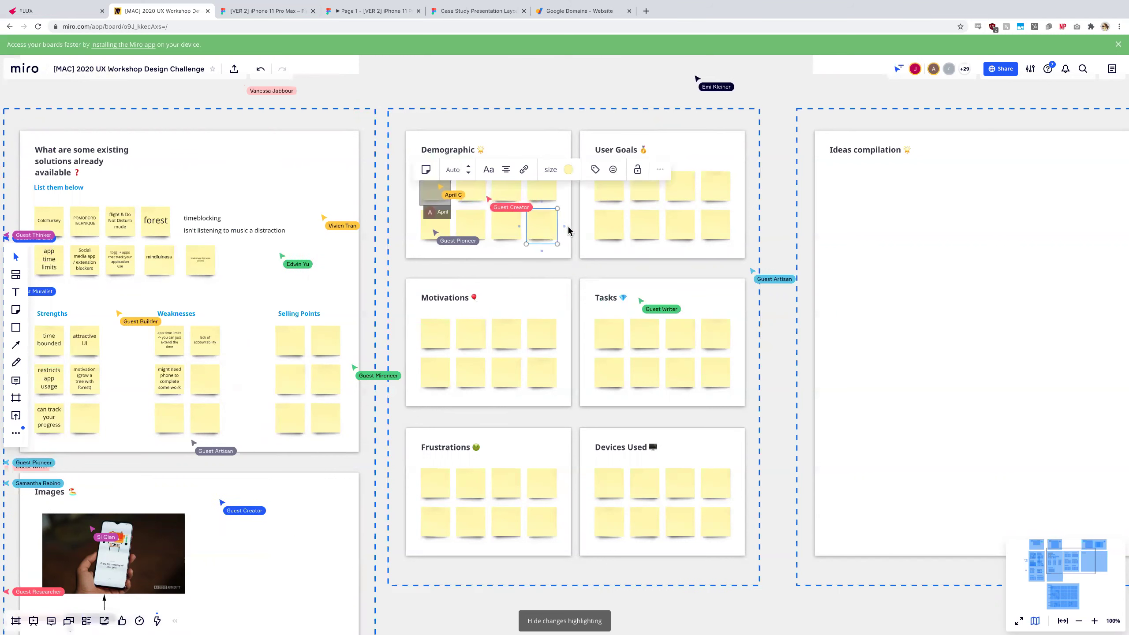
left_click(574, 242)
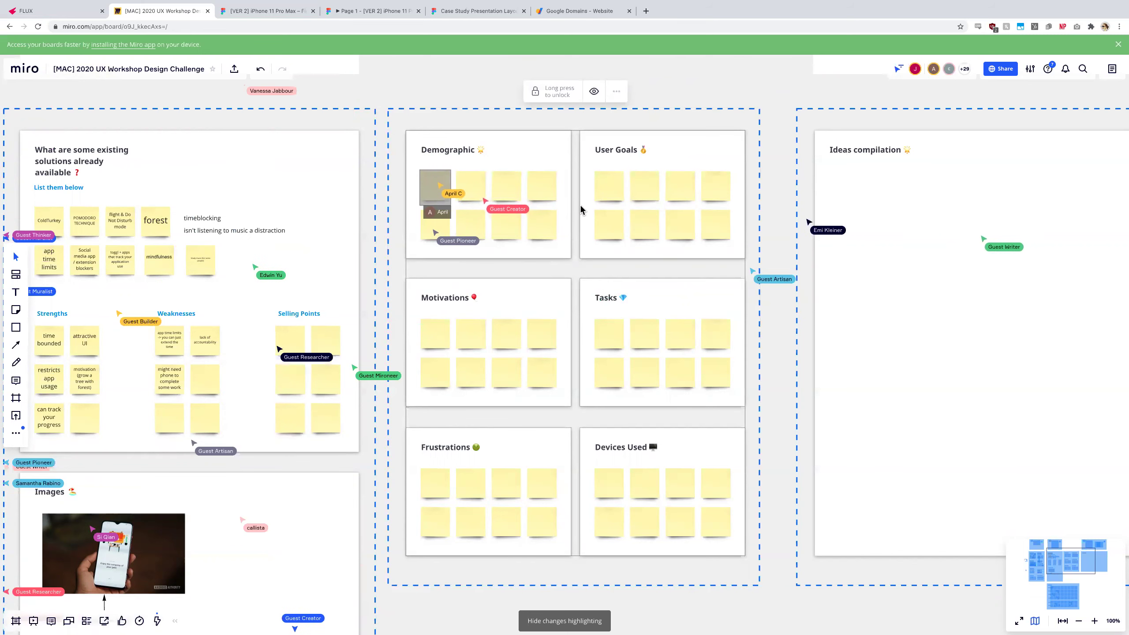
Examine the User Goals card and its first sticky notes alongside the participants' Demographic entries.
scroll(580, 208, "down", 2)
scroll(580, 204, "up", 2)
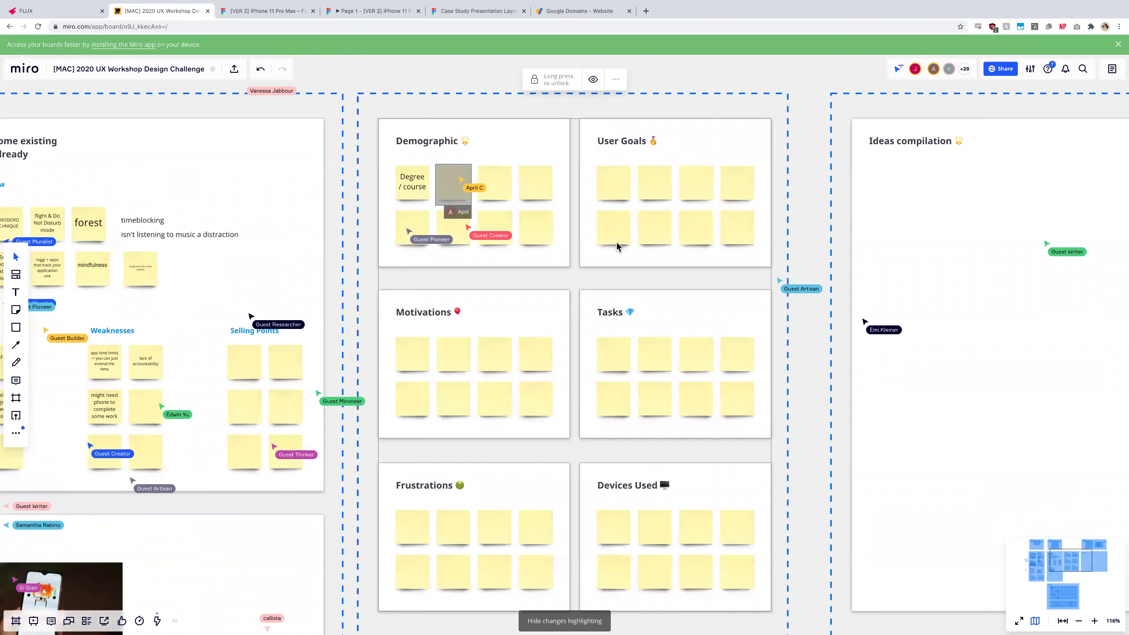
scroll(621, 248, "right", 1)
scroll(622, 248, "up", 1)
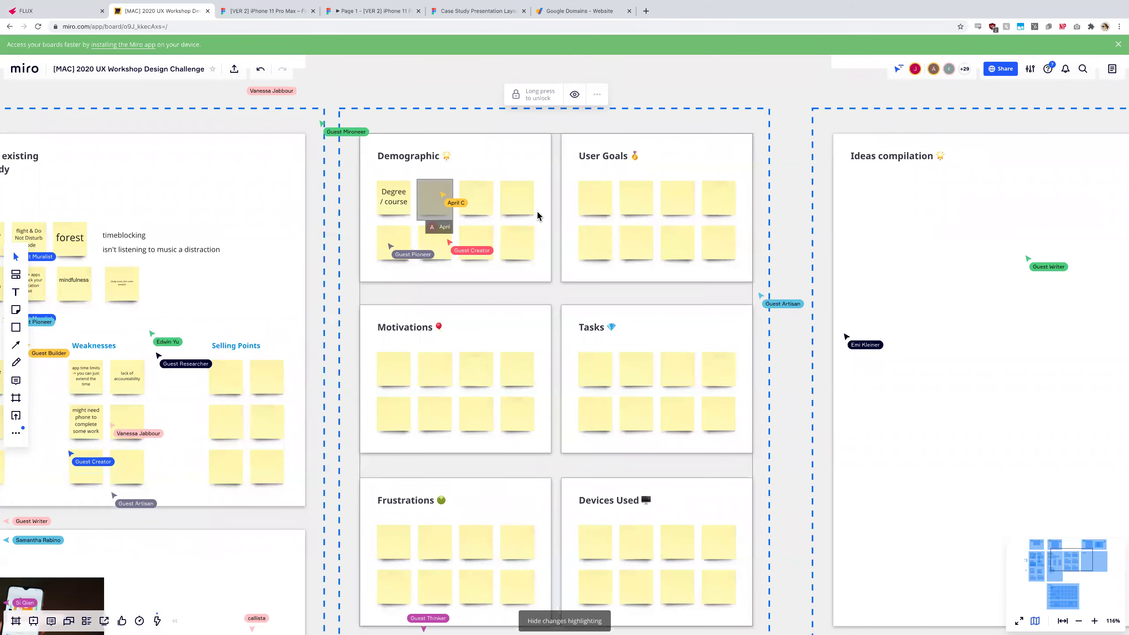
scroll(546, 213, "up", 2)
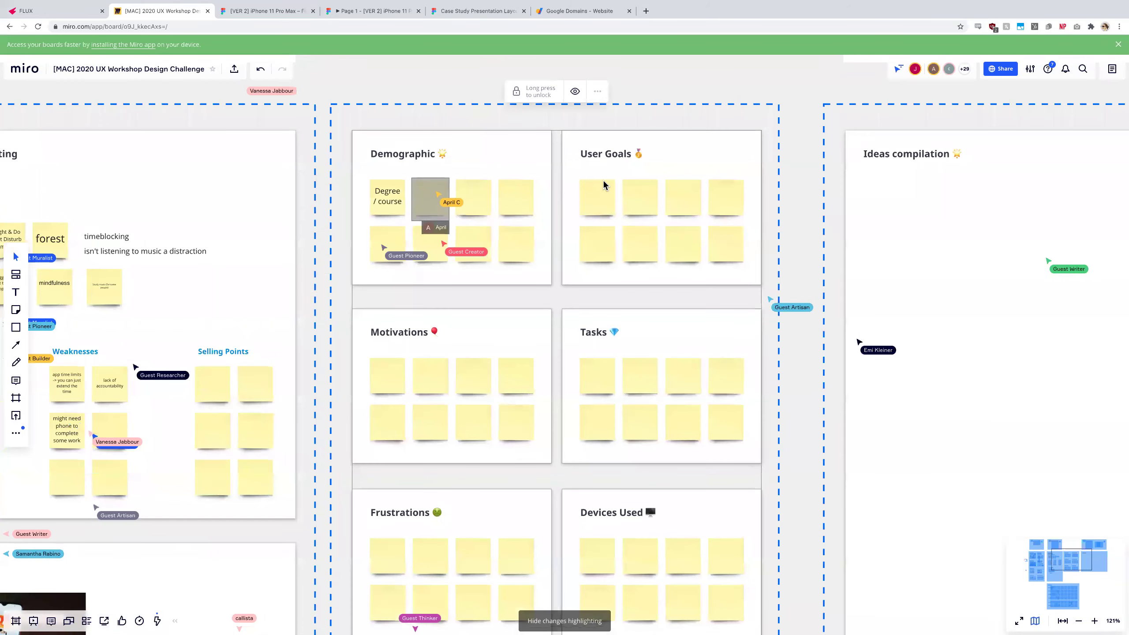
left_click(597, 184)
left_click(583, 164)
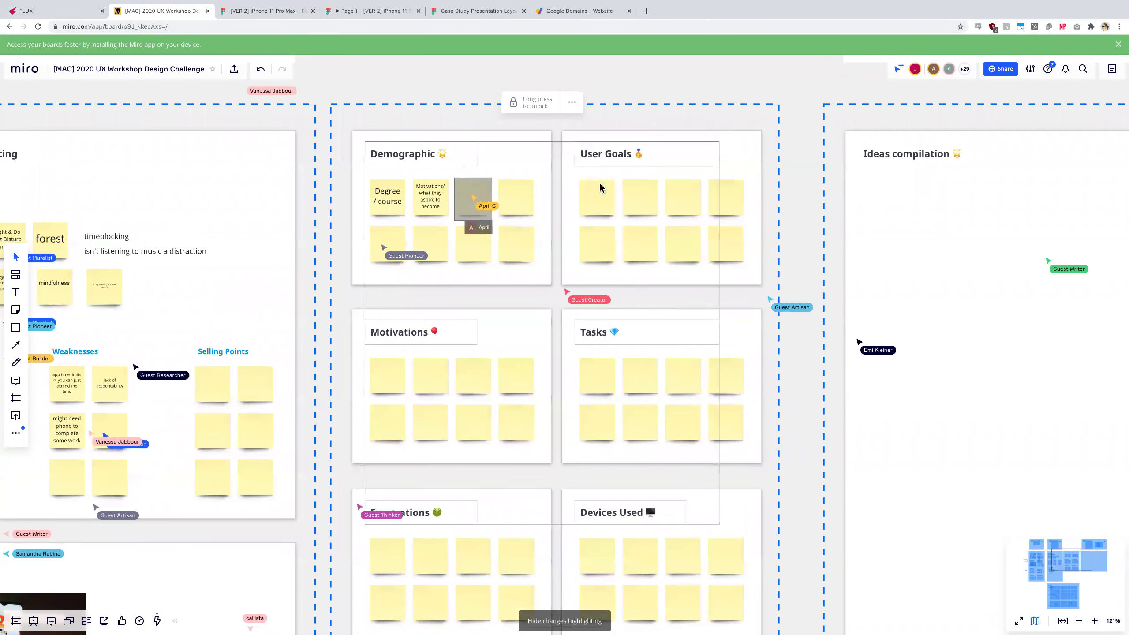
scroll(602, 187, "down", 2)
left_click(691, 209)
scroll(691, 209, "up", 3)
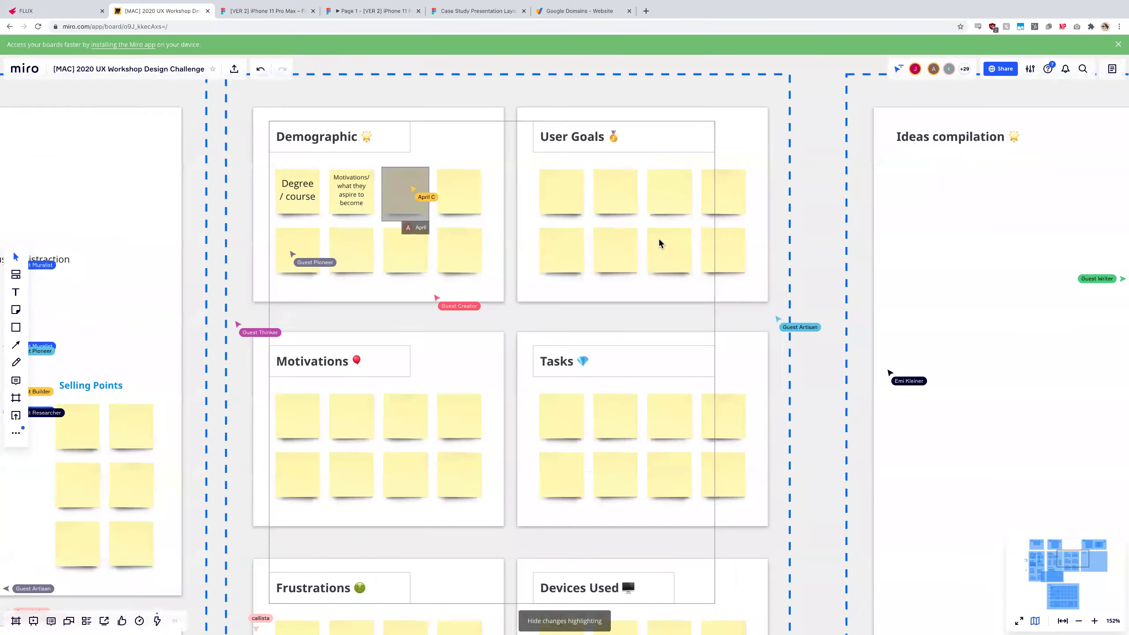
scroll(658, 238, "down", 2)
left_click(572, 243)
scroll(571, 245, "down", 3)
left_click(700, 232)
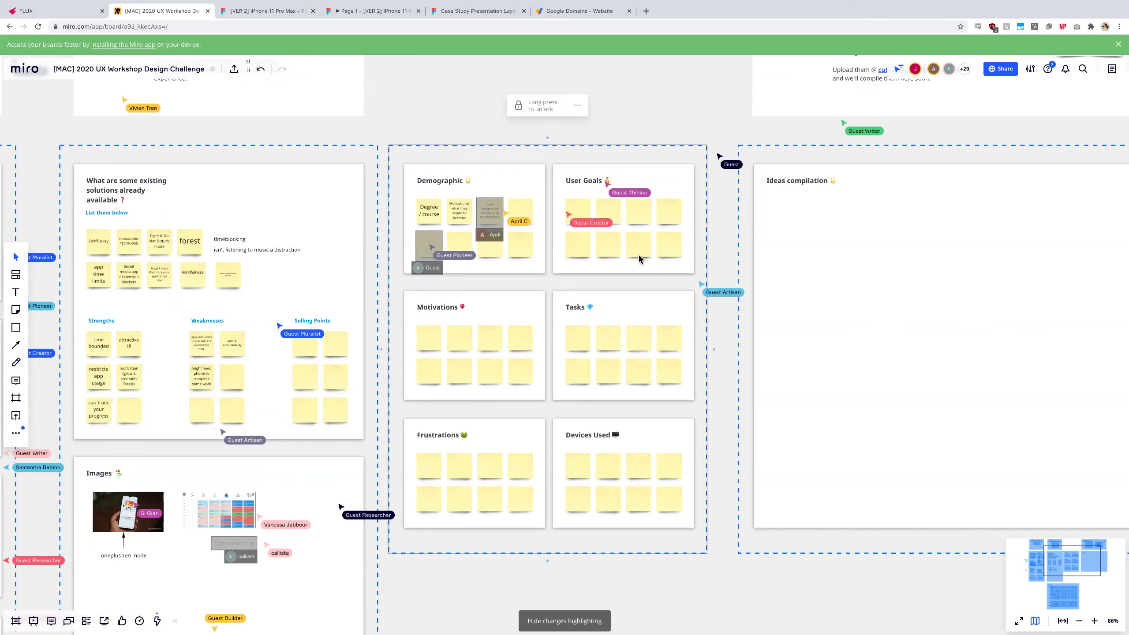
scroll(637, 257, "up", 3)
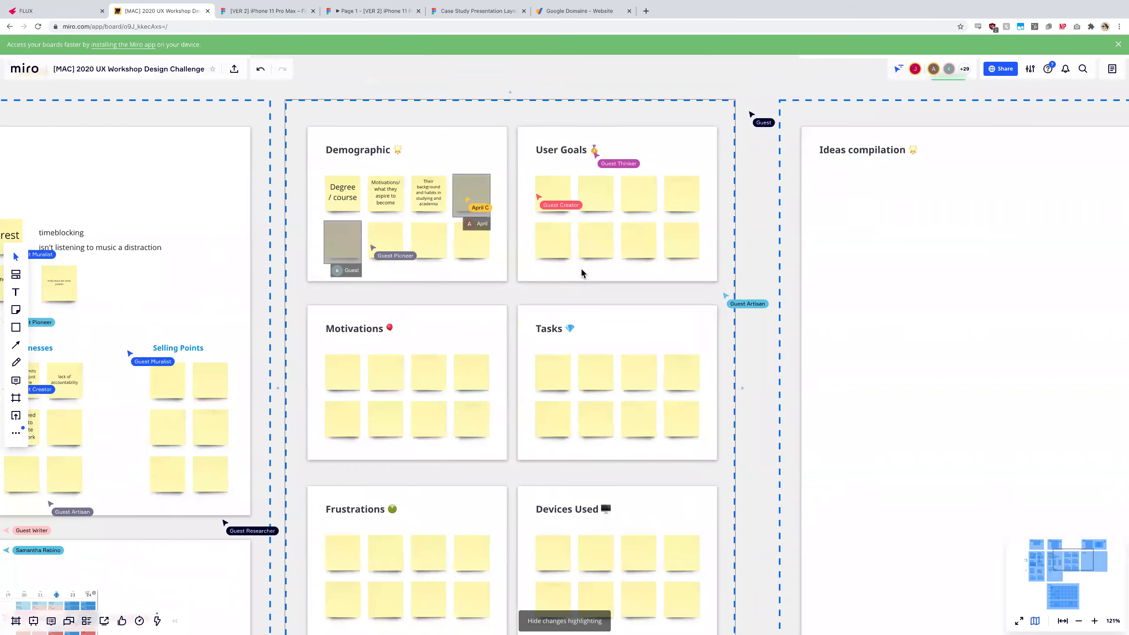
left_click(562, 192)
scroll(551, 282, "down", 2)
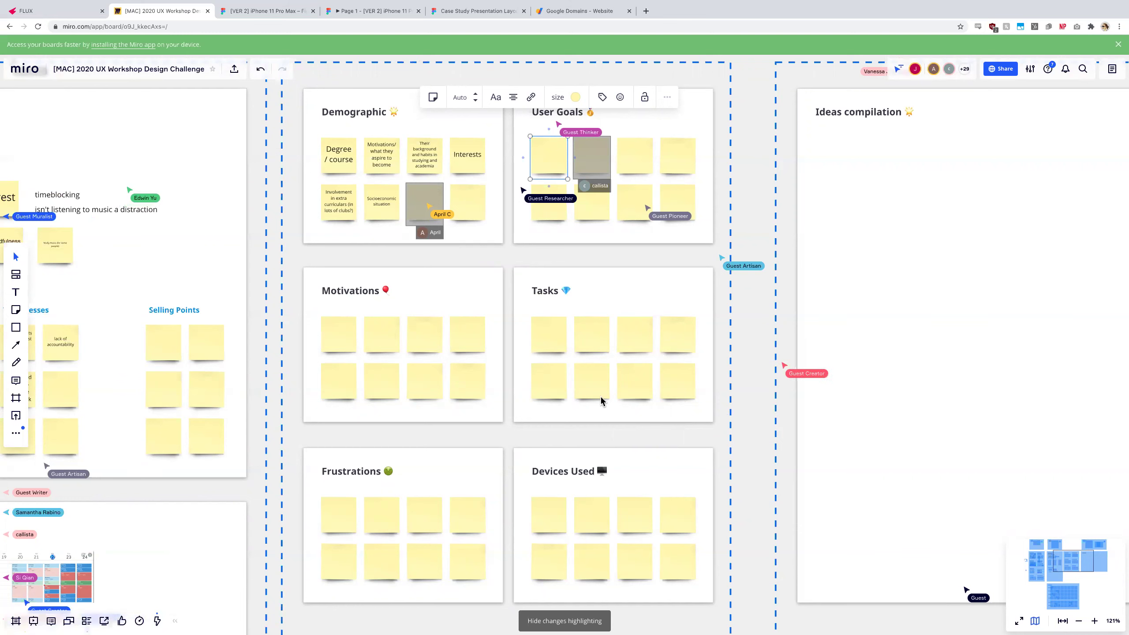
scroll(609, 383, "left", 2)
scroll(609, 383, "down", 1)
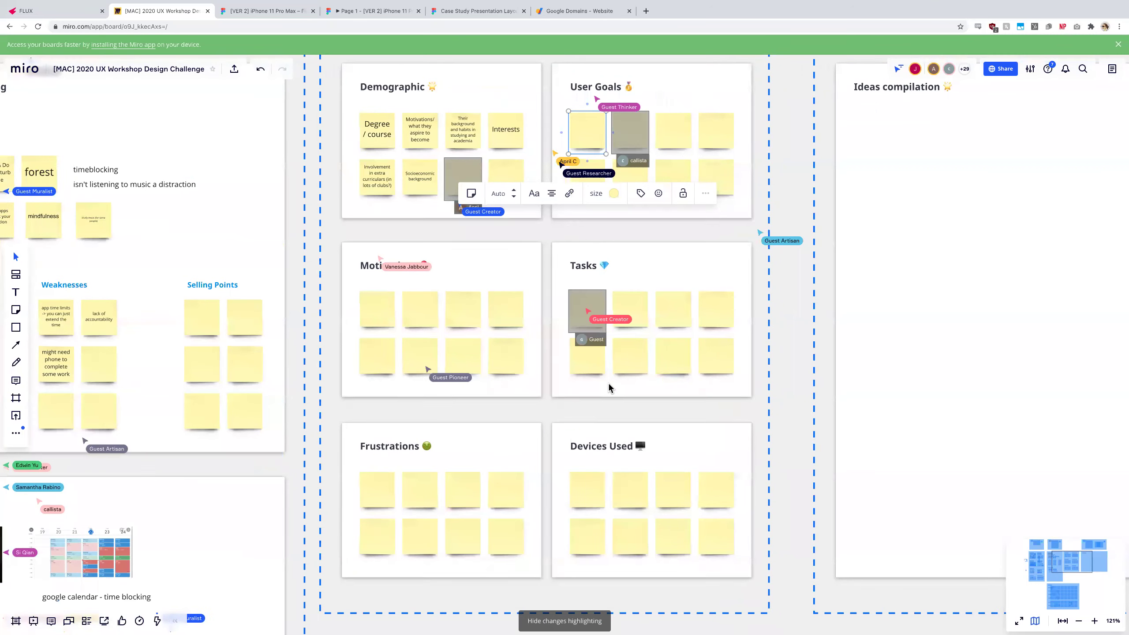
Point out the second-row sticky notes on the Motivations card, singling out the last three one by one.
scroll(494, 308, "up", 5)
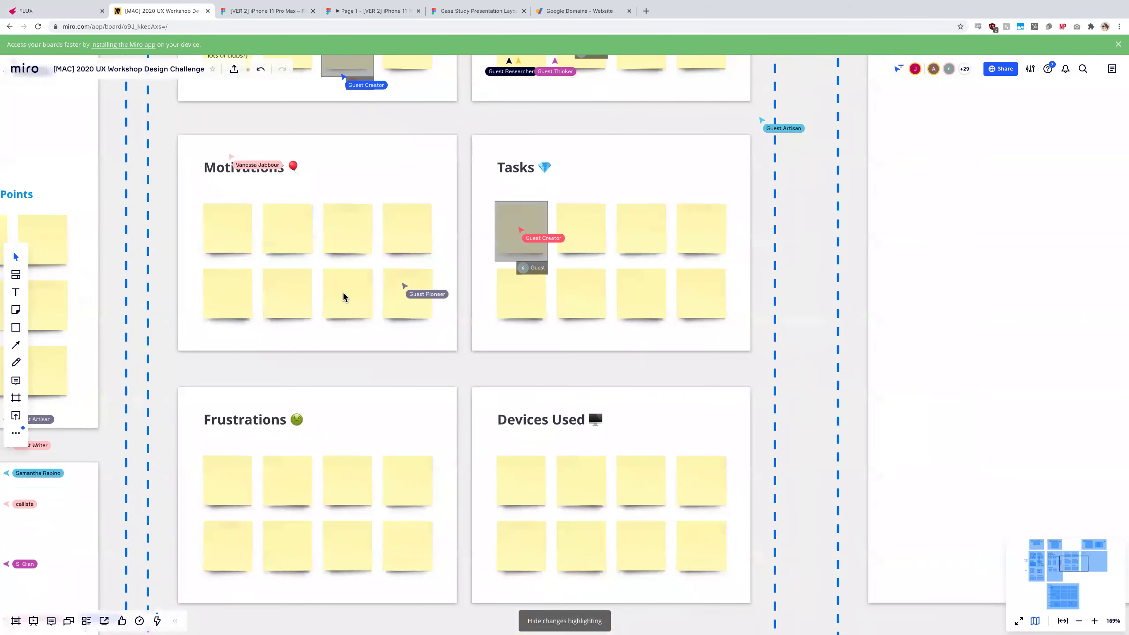
left_click(329, 289)
left_click(282, 299)
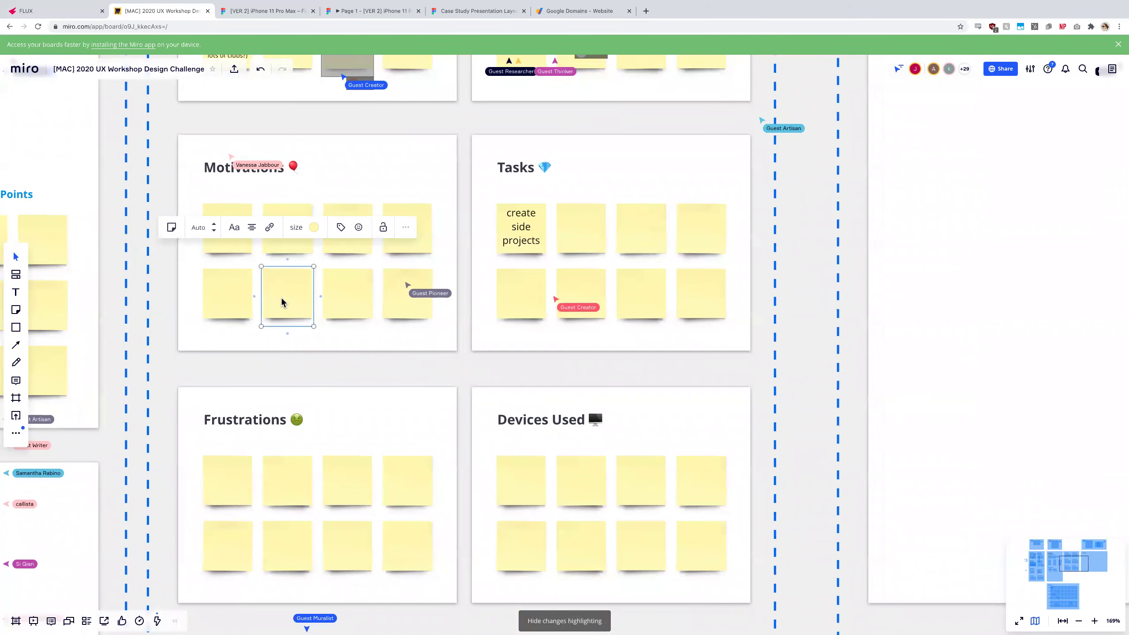
left_click(336, 302)
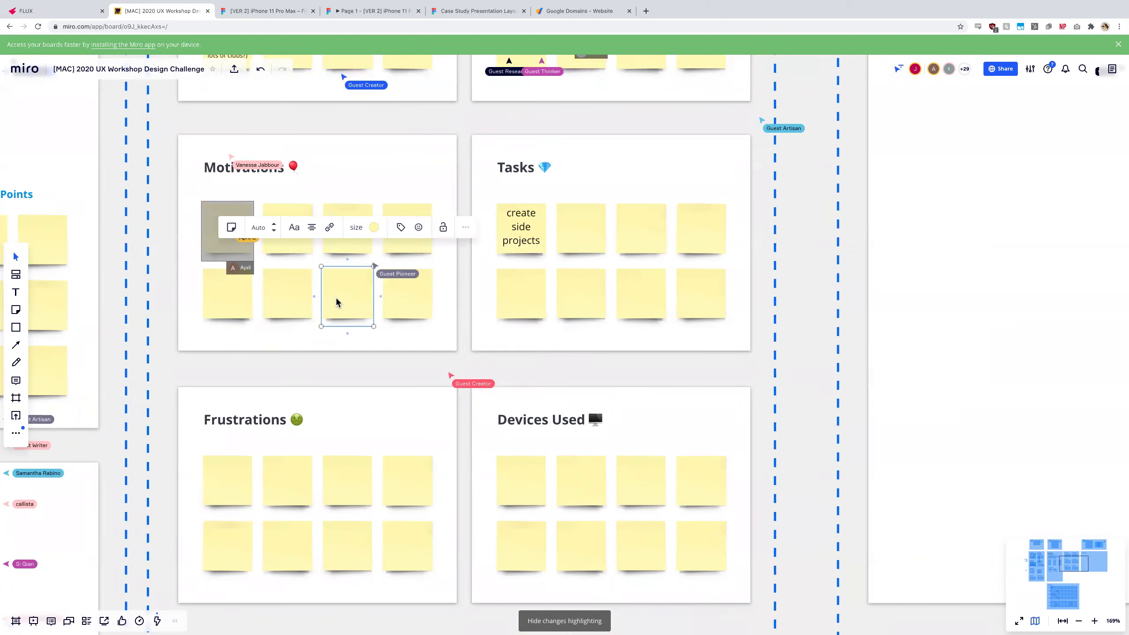
left_click(422, 288)
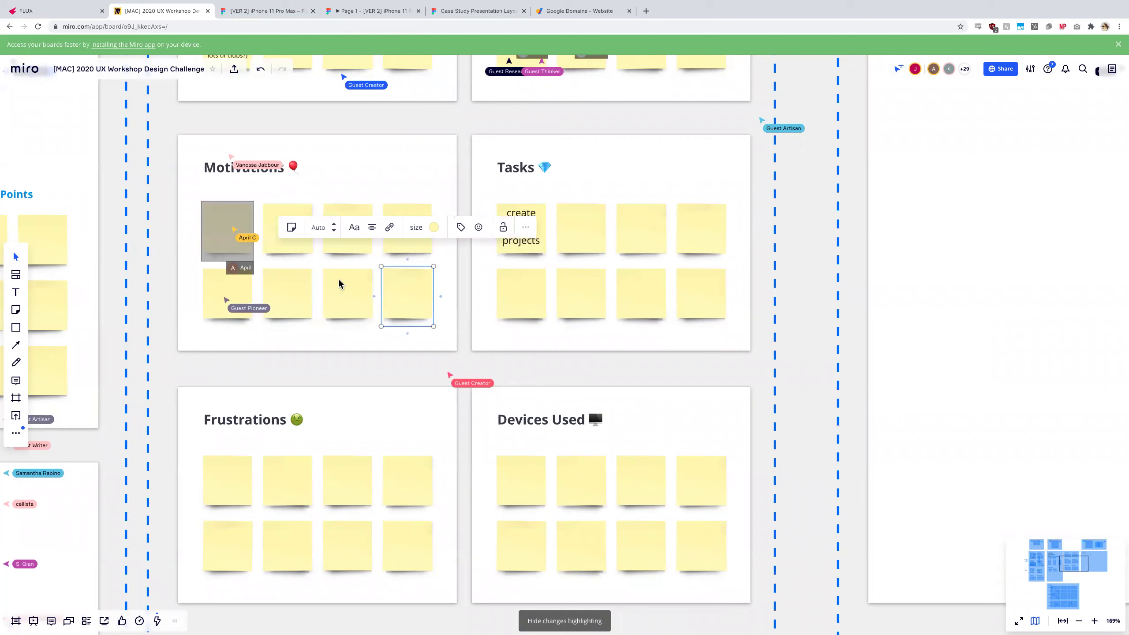
Point out the Motivations card's second-row notes again, singling out the second and last blank notes.
left_click(266, 286)
left_click(225, 289)
left_click(293, 305)
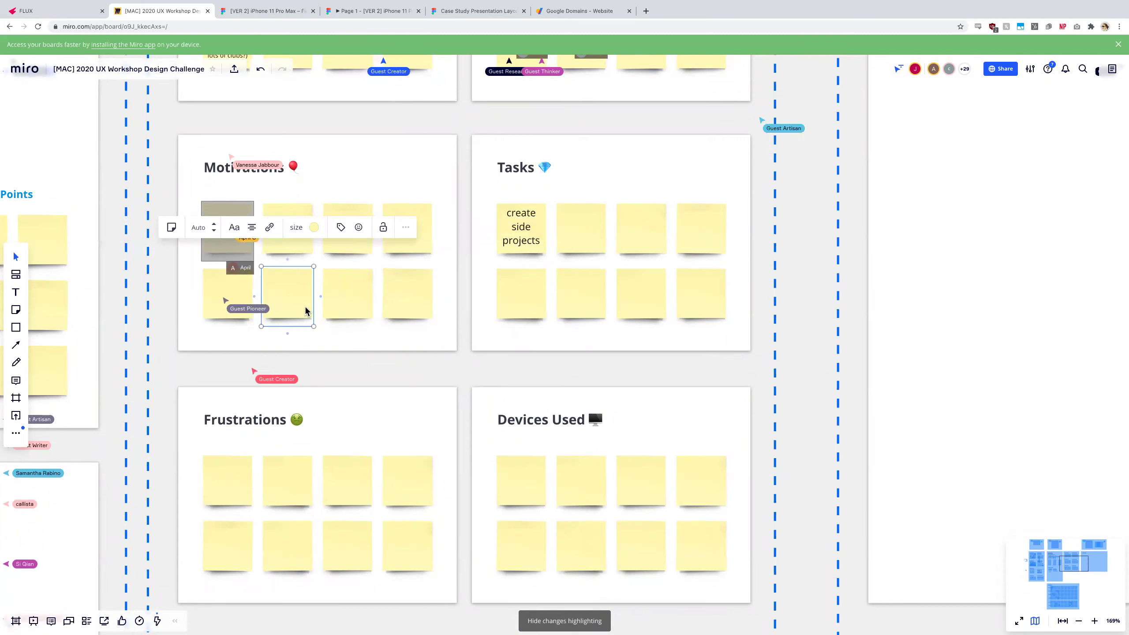
left_click(371, 305)
left_click(392, 305)
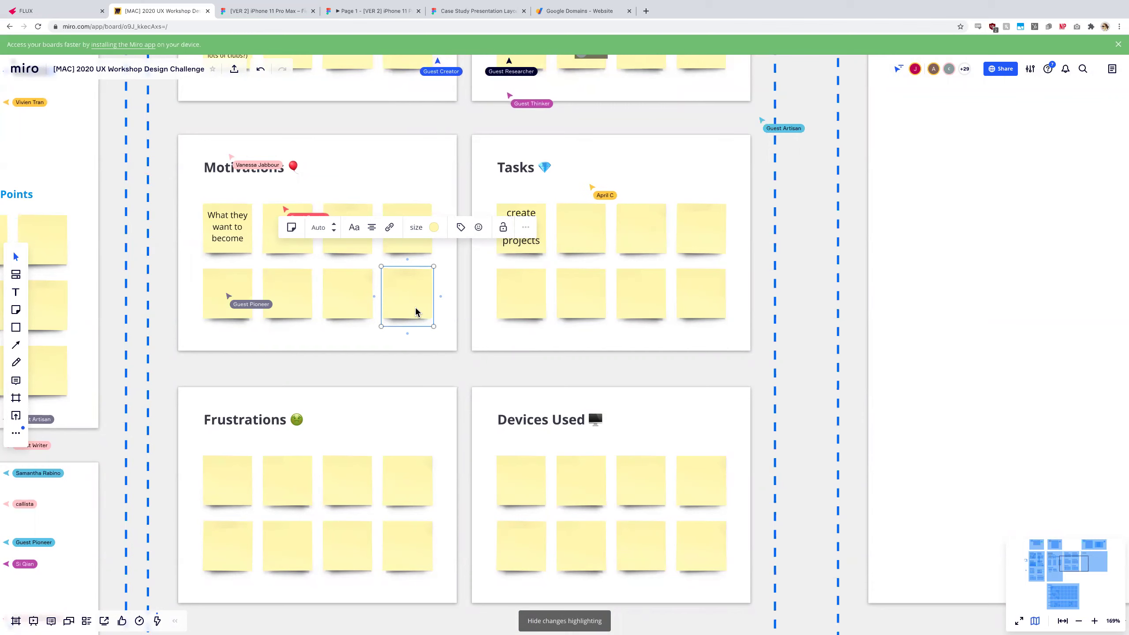
Move on to the Frustrations card and point out the second blank note in its first row.
scroll(415, 307, "down", 5)
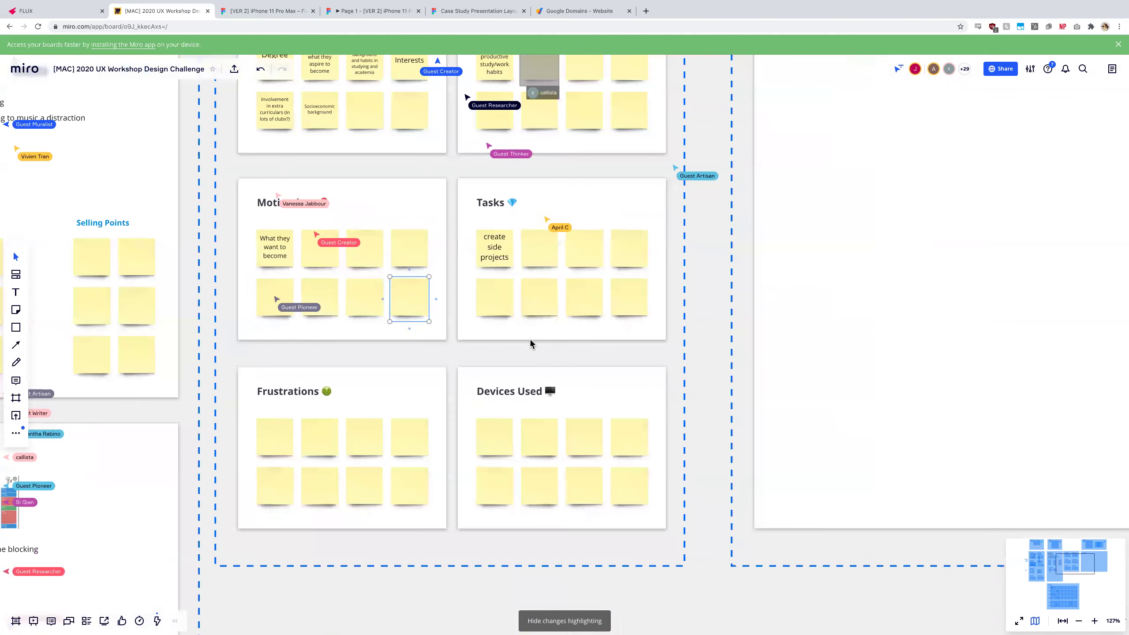
scroll(490, 359, "down", 3)
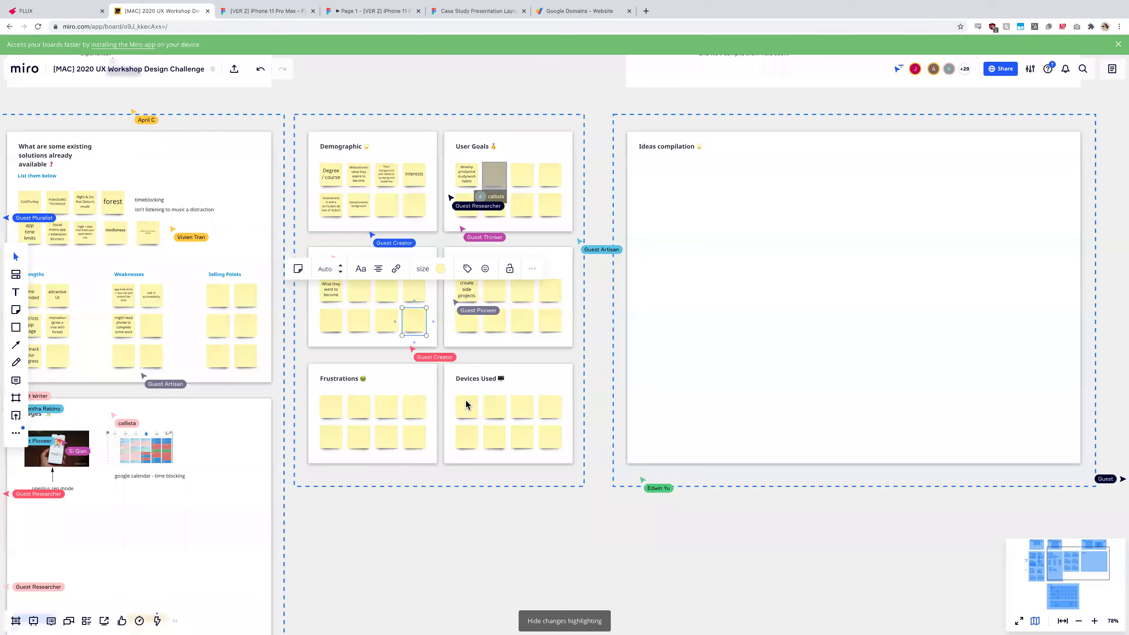
scroll(467, 405, "up", 5)
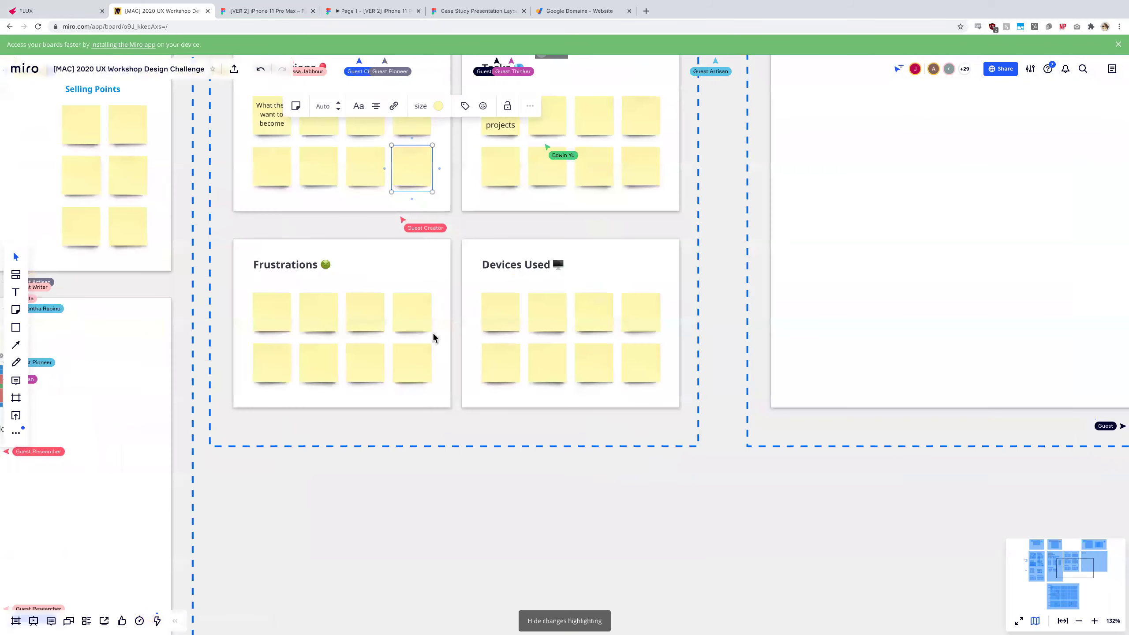
scroll(433, 333, "up", 2)
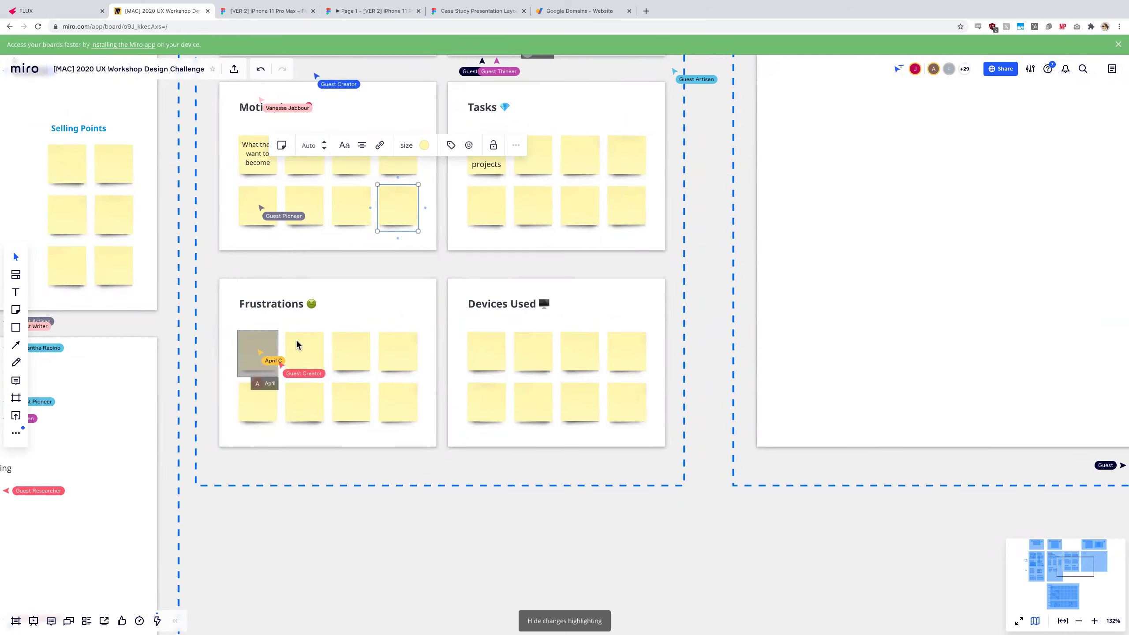
left_click(353, 352)
Examine the Frustrations card's new entries in the context of the other research cards as participants fill them in.
scroll(302, 353, "down", 5)
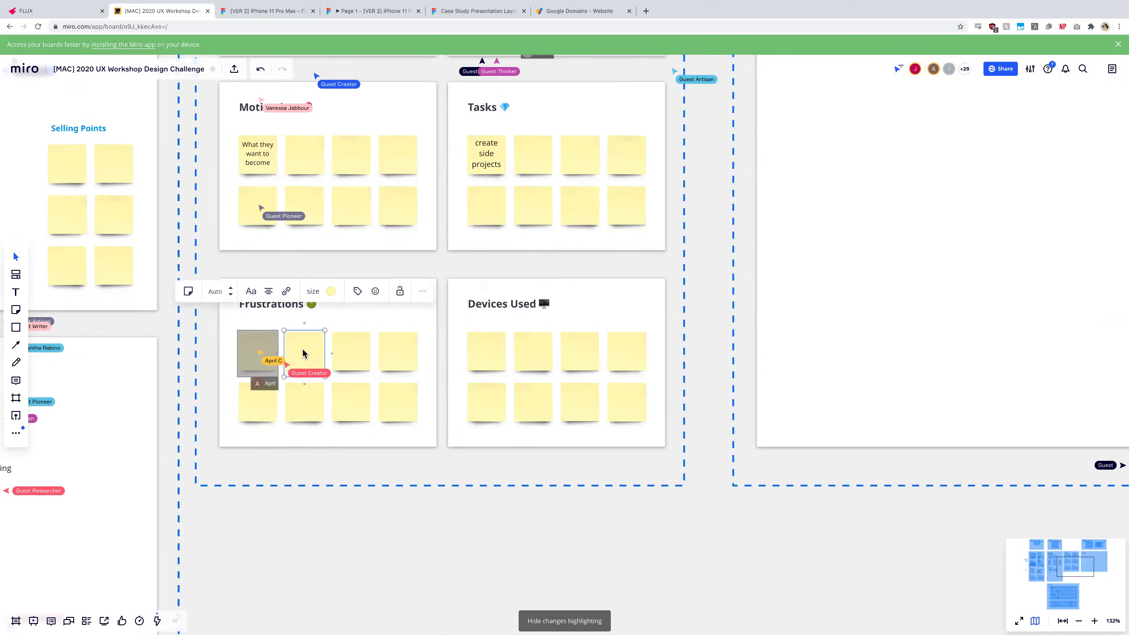
scroll(302, 353, "left", 5)
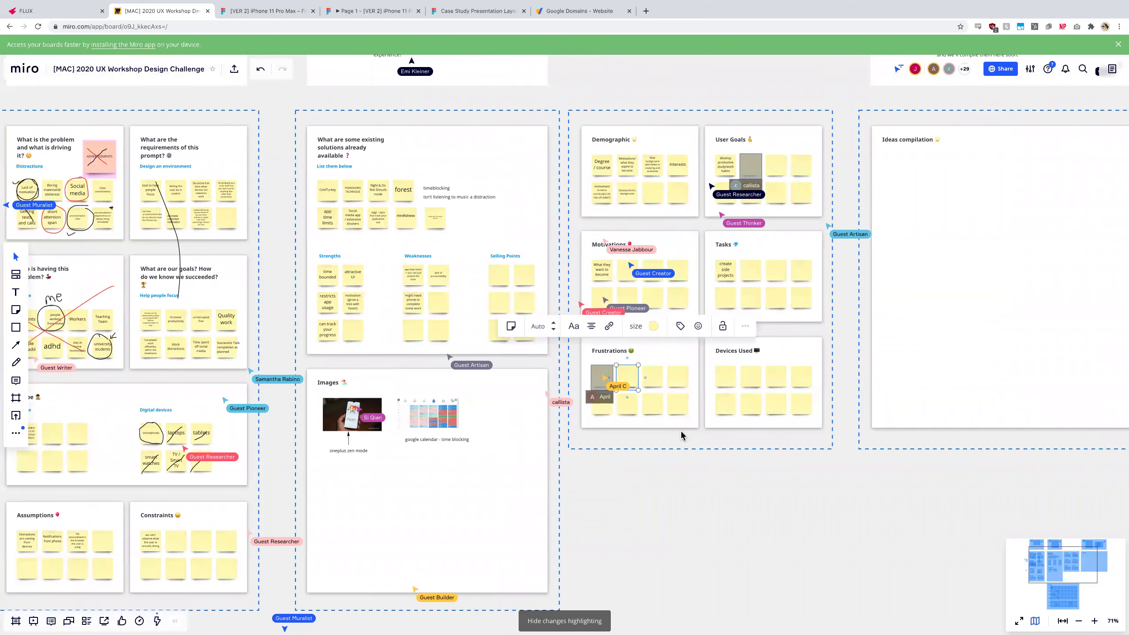
scroll(661, 386, "up", 5)
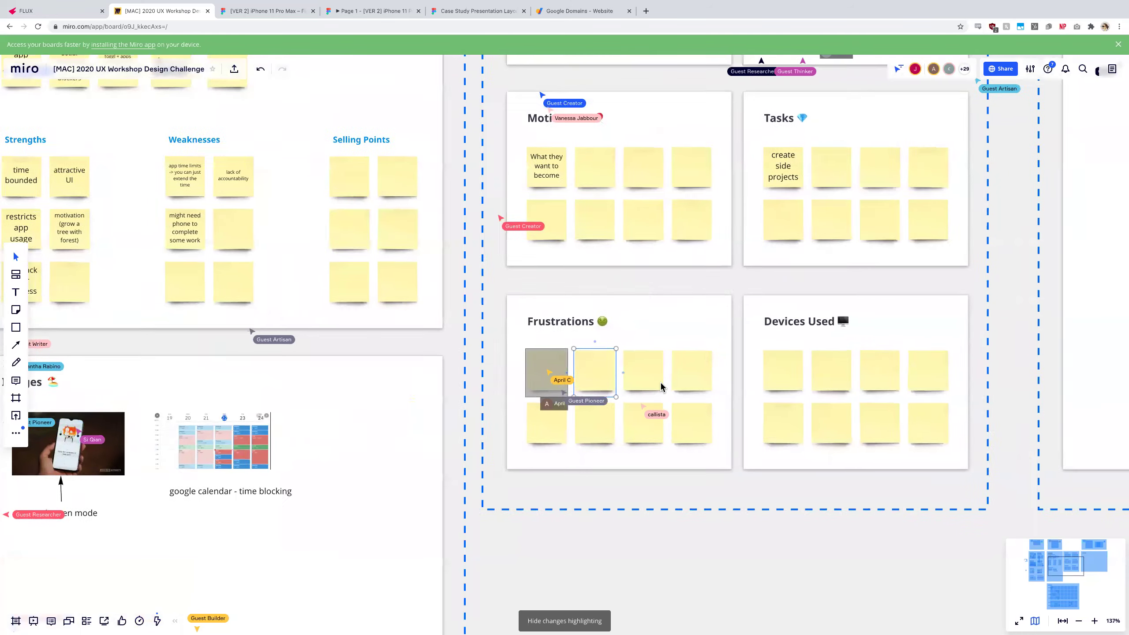
scroll(507, 359, "down", 5)
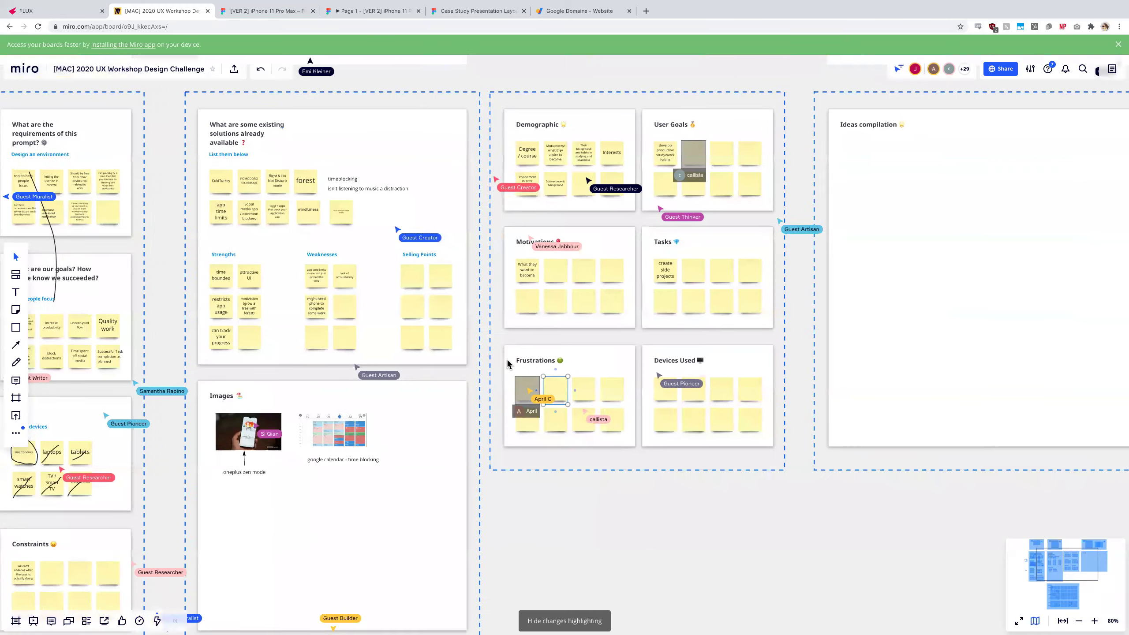
scroll(133, 216, "left", 3)
scroll(133, 216, "left", 2)
scroll(631, 383, "up", 5)
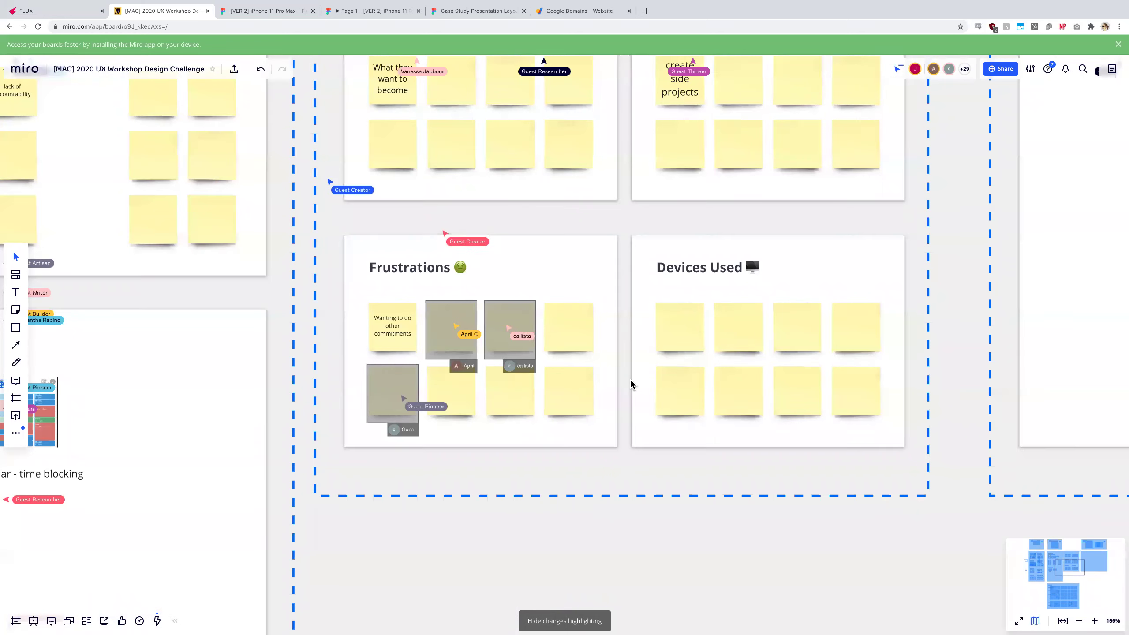
scroll(754, 245, "down", 5)
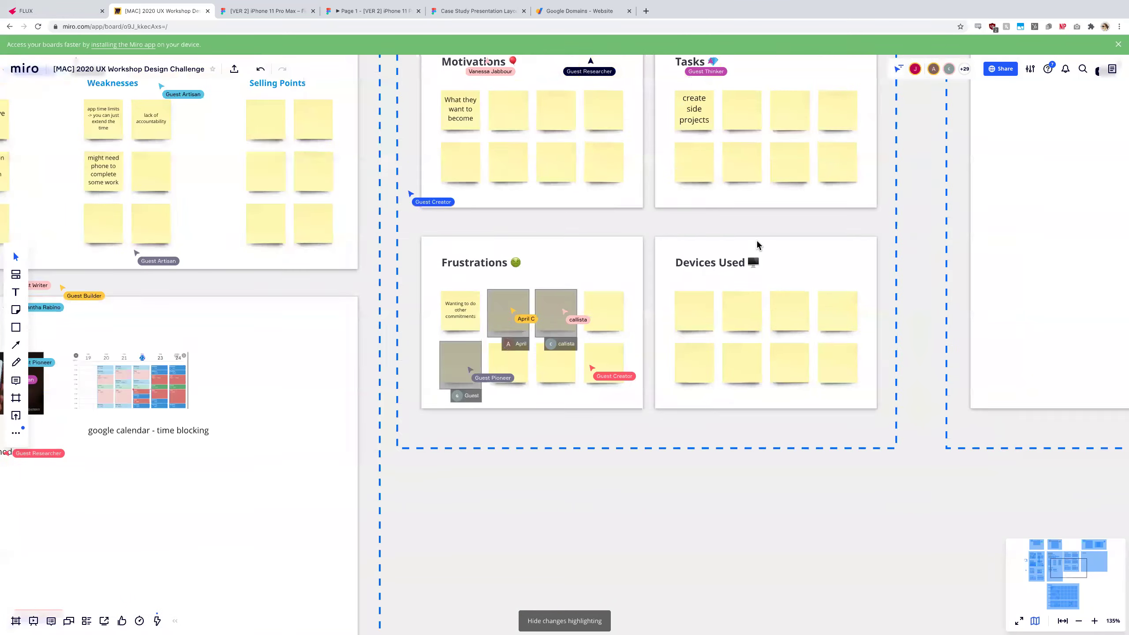
scroll(712, 227, "up", 3)
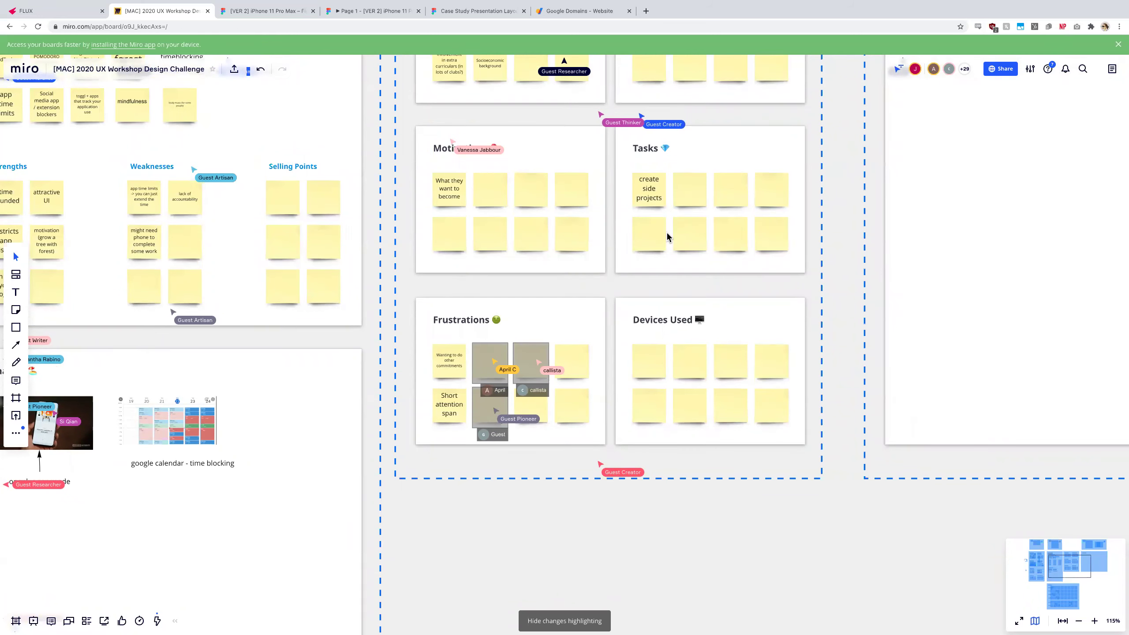
Examine the Devices Used card beside the participants' Frustrations entries.
scroll(713, 240, "right", 2)
scroll(713, 239, "down", 1)
scroll(648, 292, "right", 3)
scroll(649, 291, "down", 1)
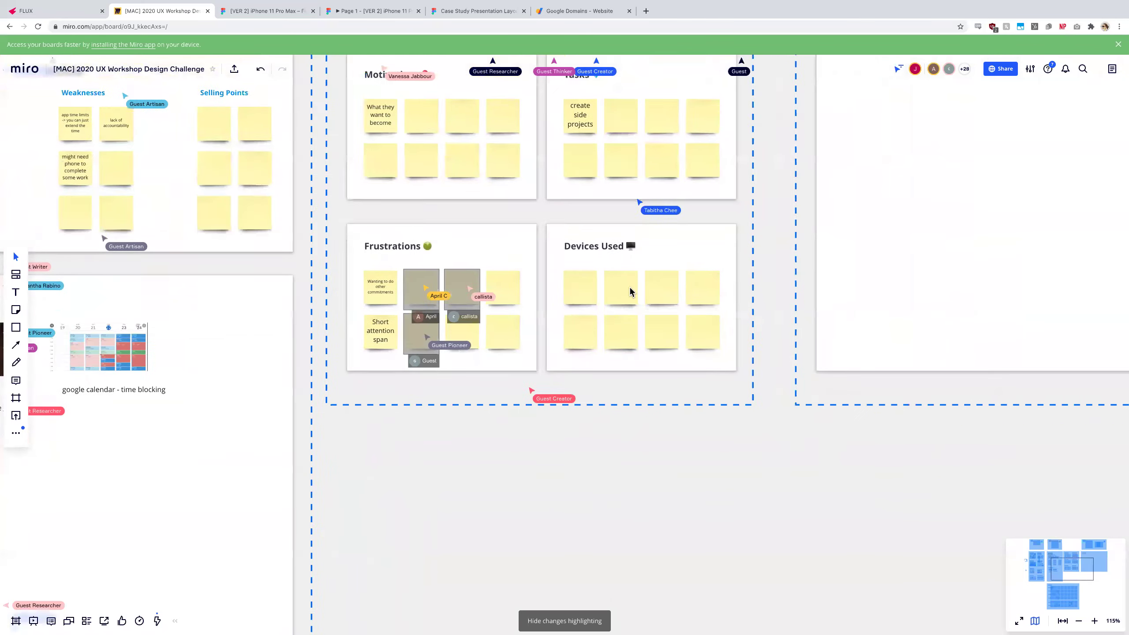
left_click(508, 274)
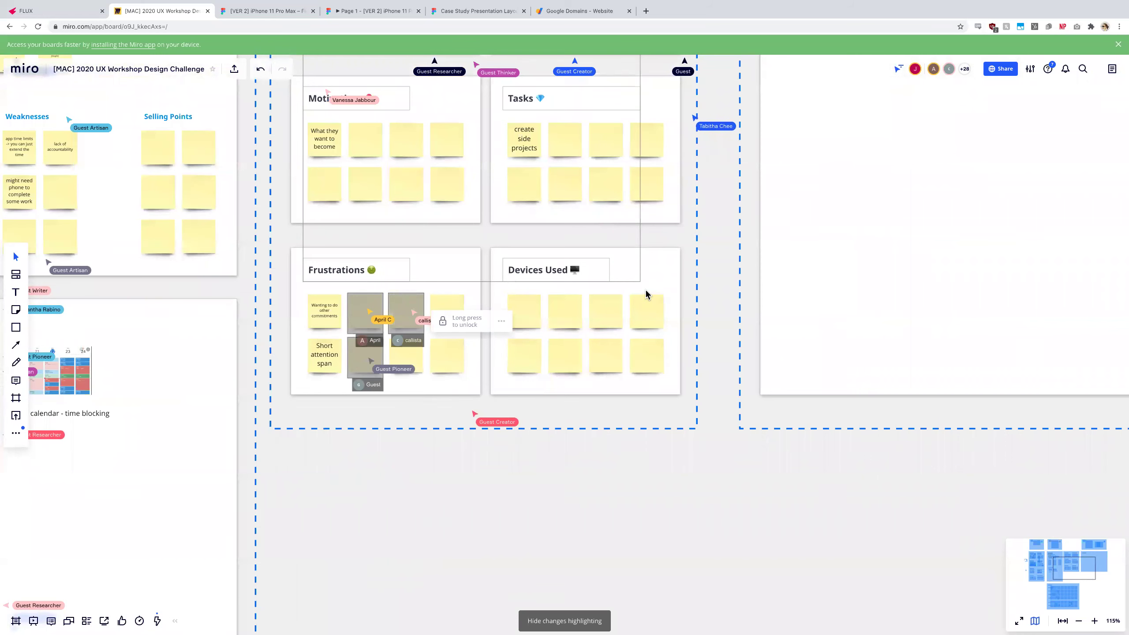
left_click(598, 288)
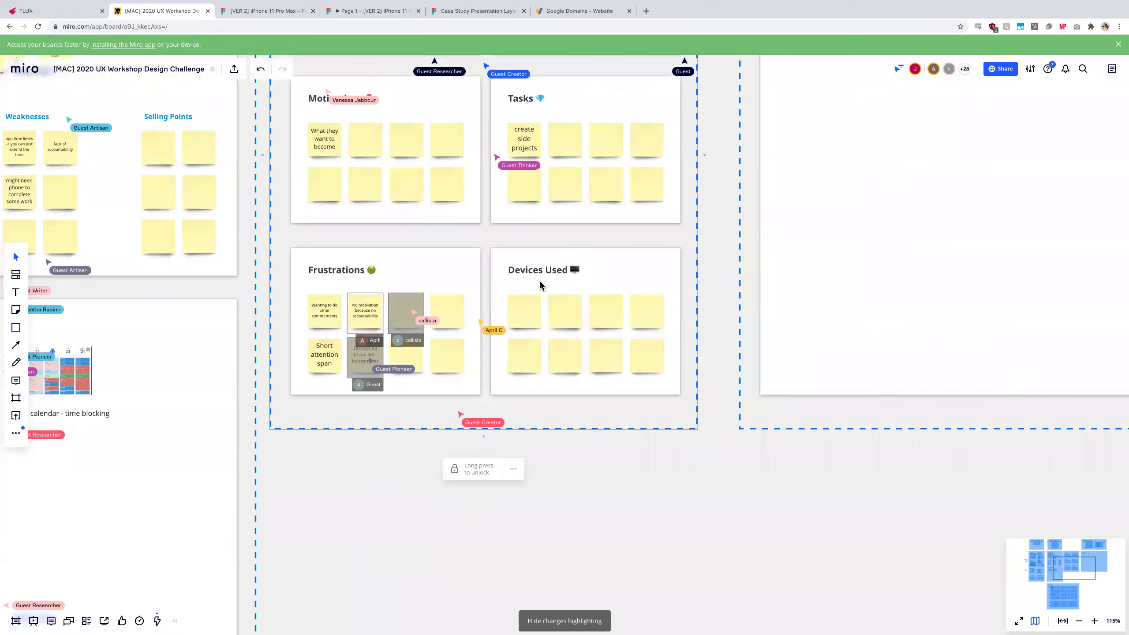
Point out the second and third blank notes in the first row of the Devices Used card.
scroll(540, 285, "down", 3)
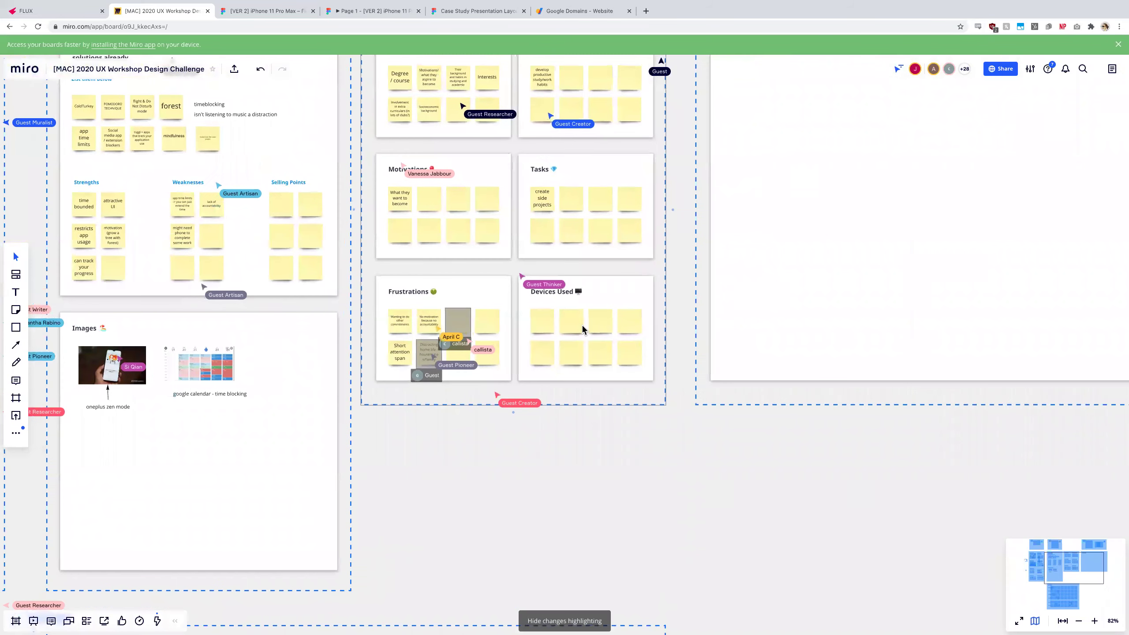
scroll(583, 328, "up", 5)
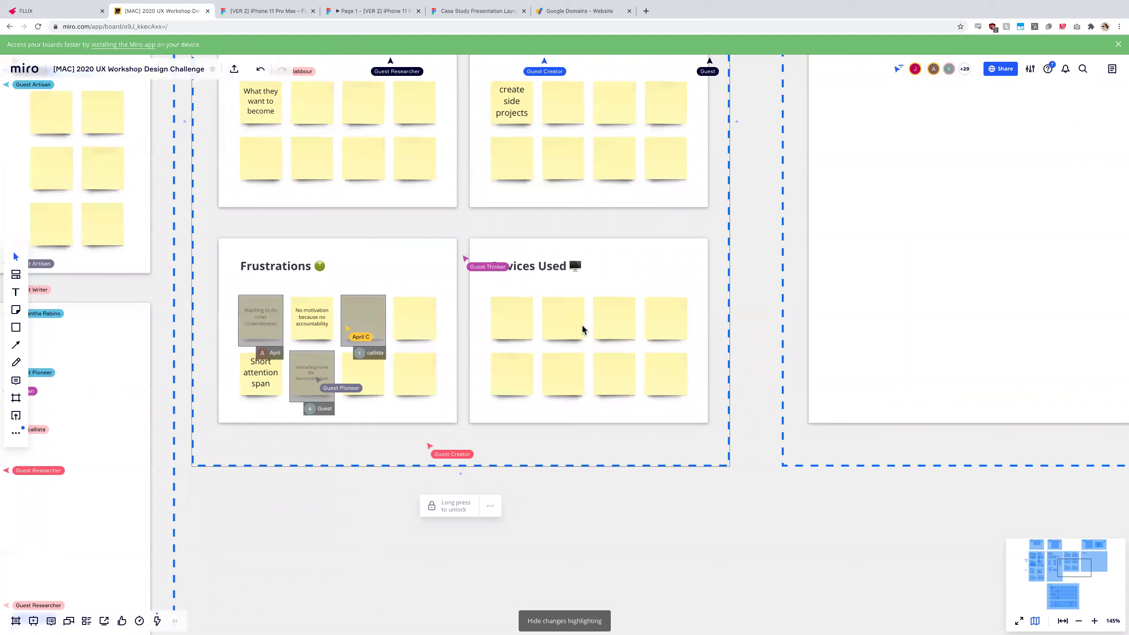
left_click(516, 319)
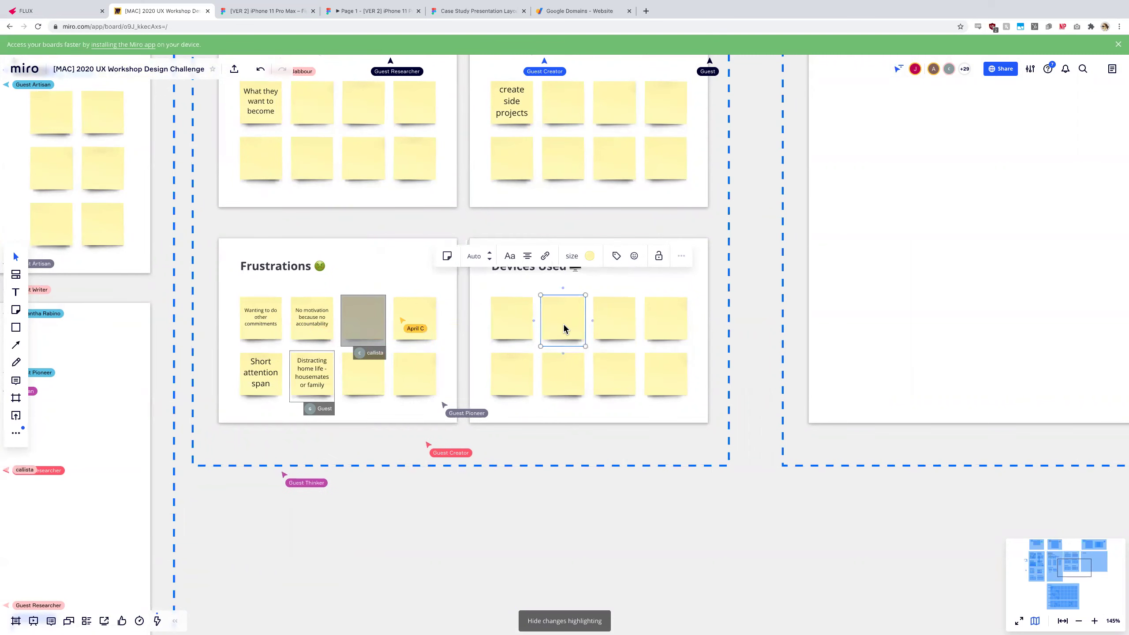
left_click(621, 328)
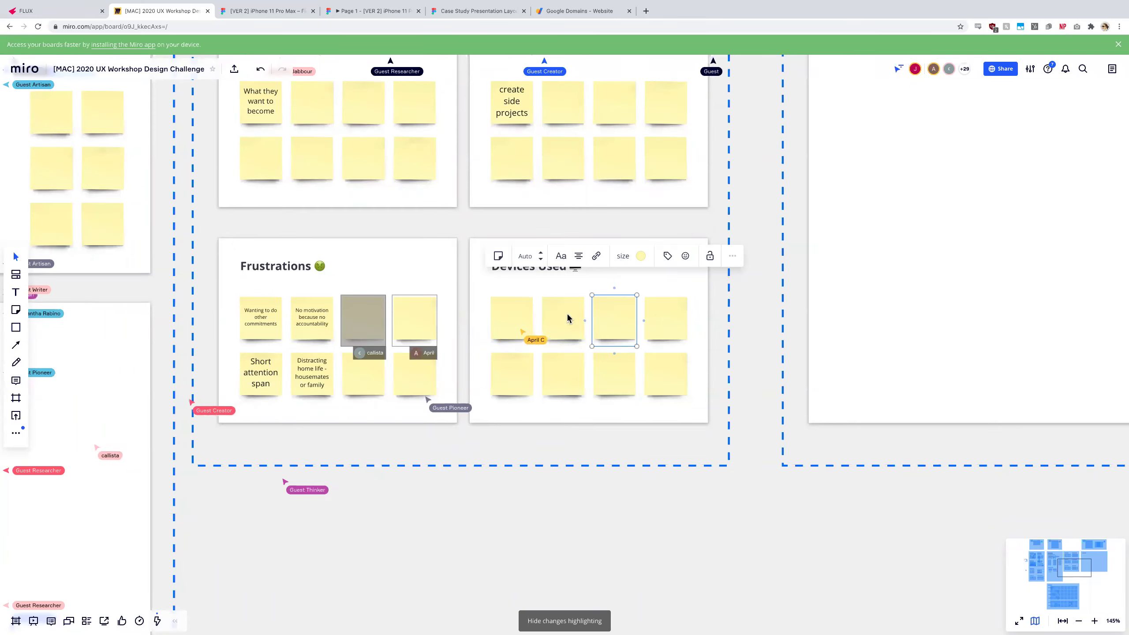
left_click(724, 331)
Review all six user research cards together with the neighbouring existing-solutions and Ideas compilation sections.
scroll(665, 333, "down", 3)
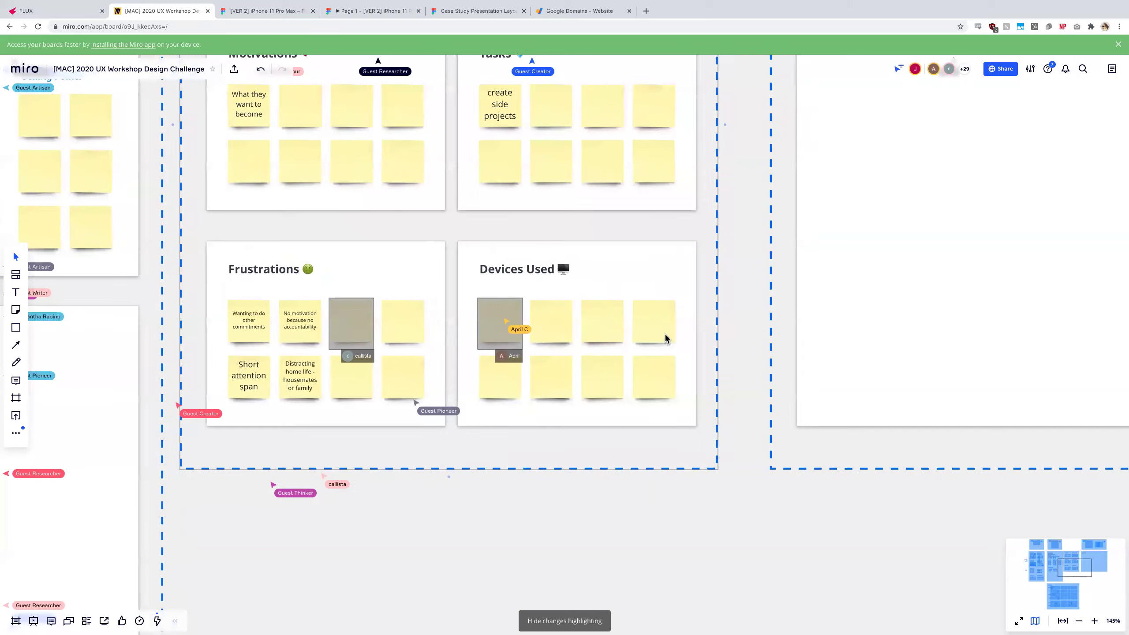
scroll(665, 334, "down", 3)
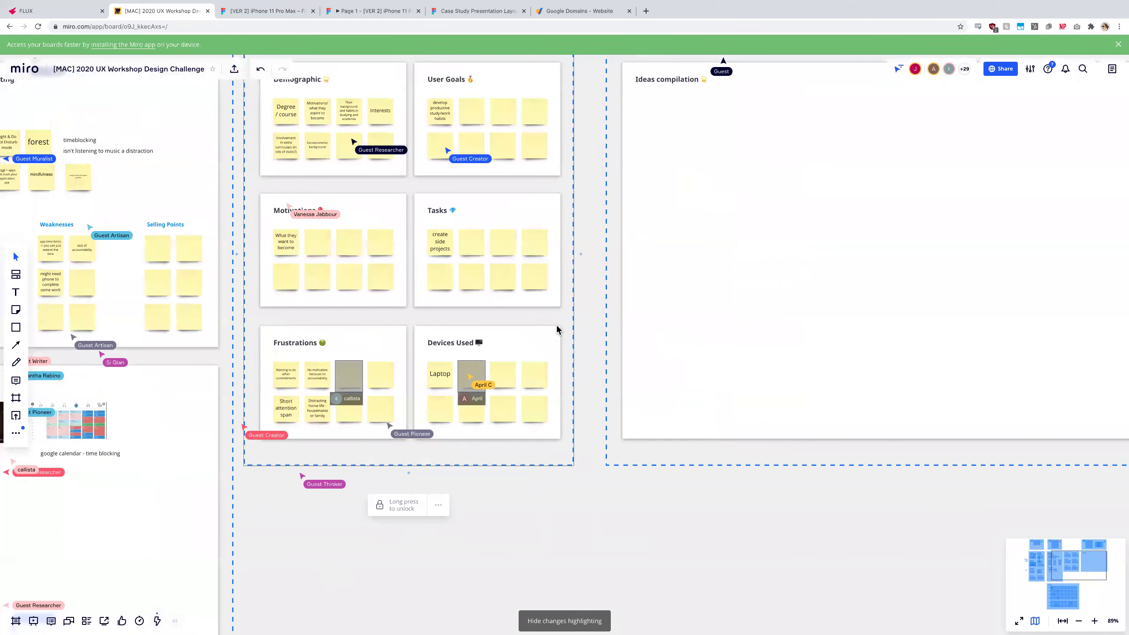
scroll(546, 364, "up", 2)
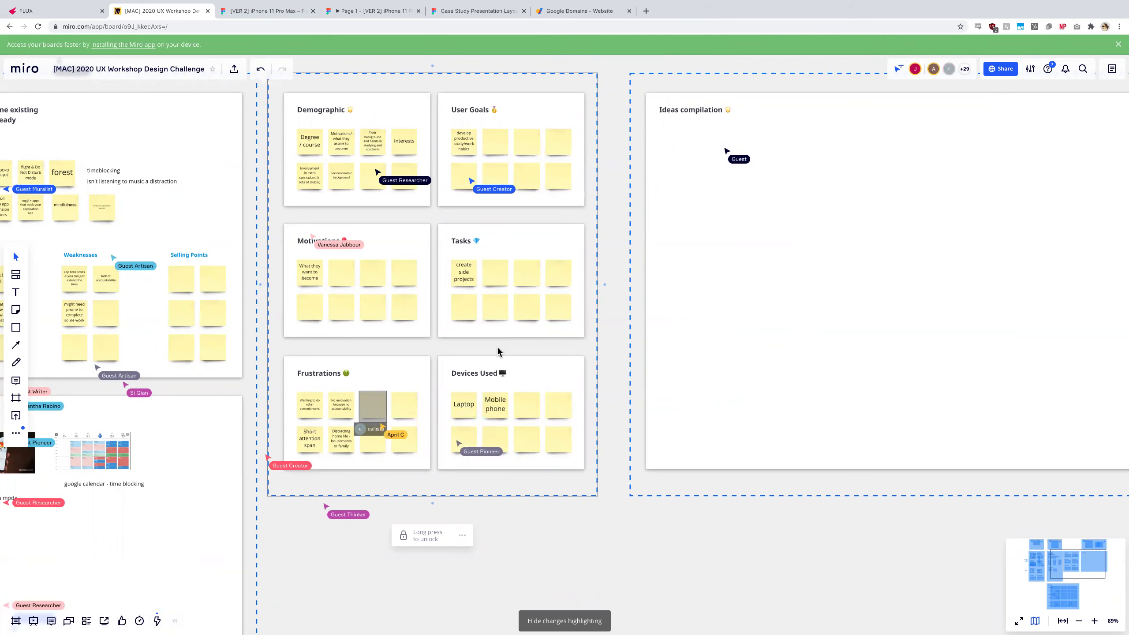
scroll(542, 324, "down", 5)
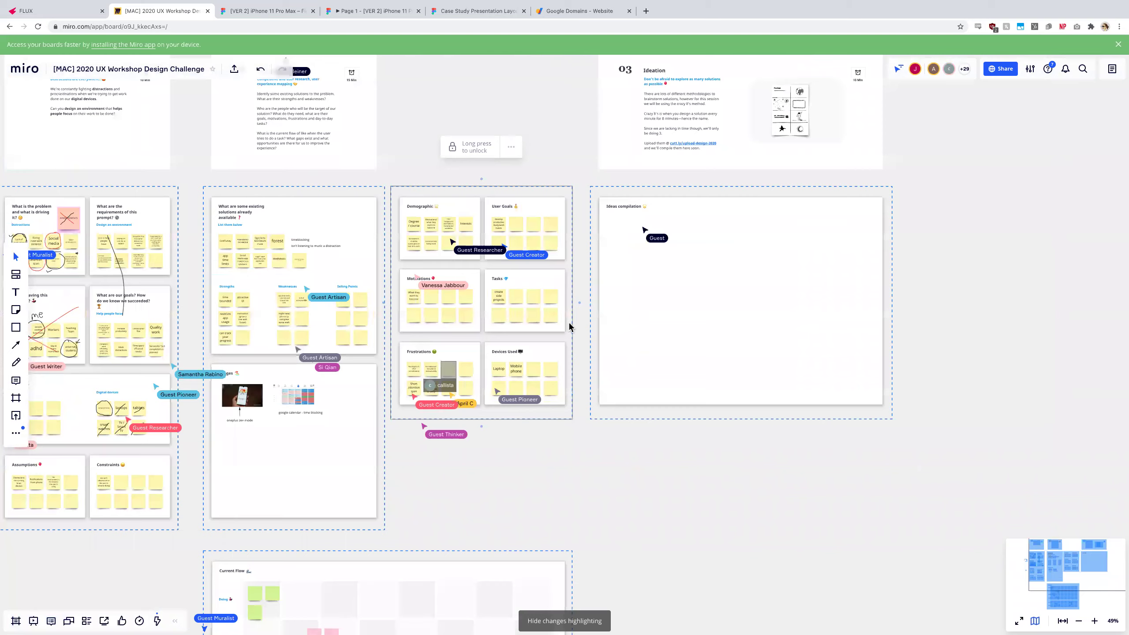
scroll(684, 310, "up", 3)
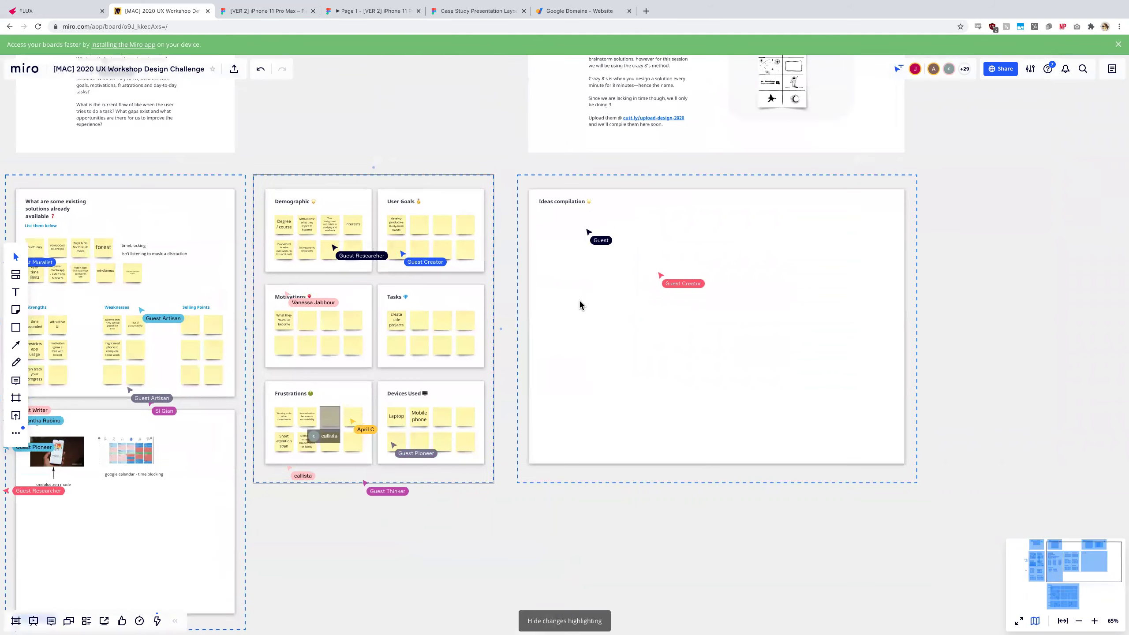
scroll(579, 300, "down", 2)
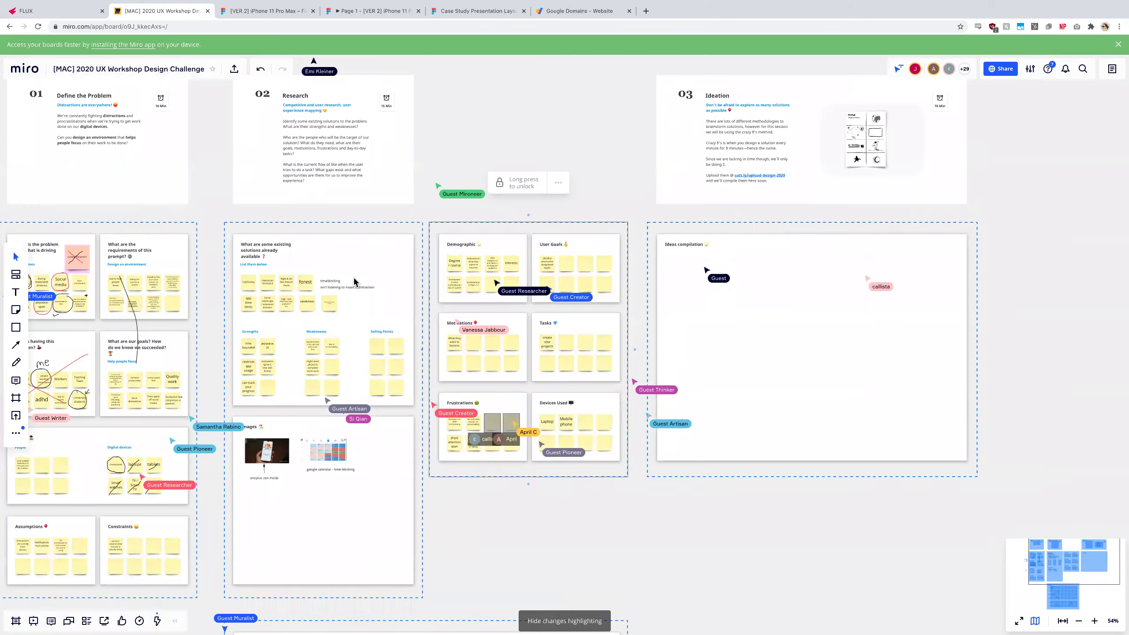
key("ctrl+shift+Tab")
key("ctrl+Tab")
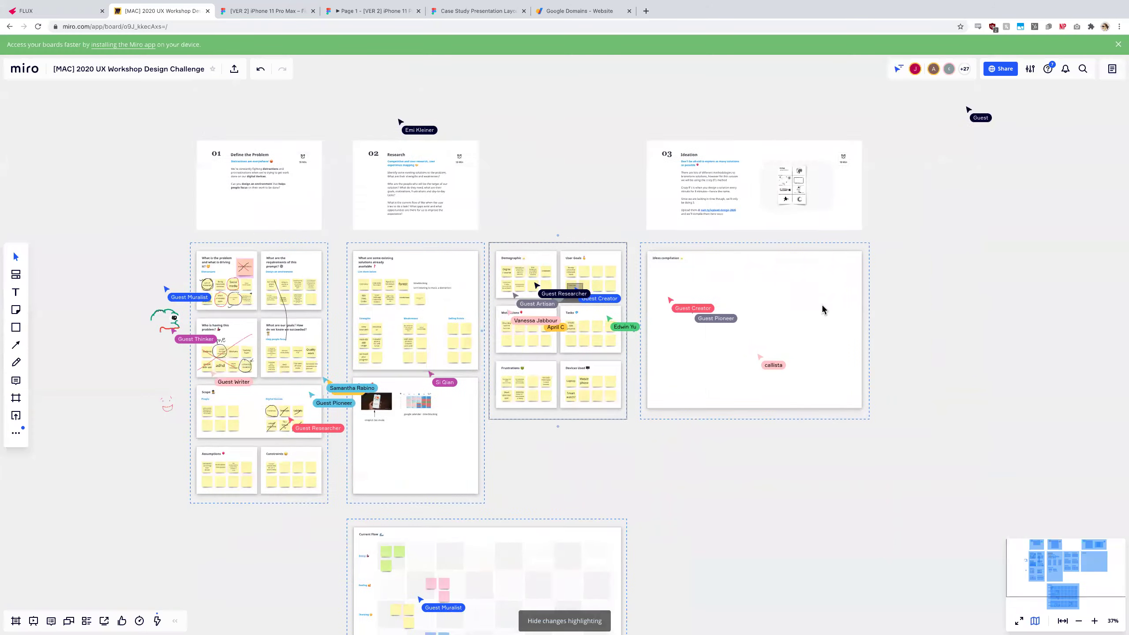
Find the Current Flow map below the research cards and point out its title.
scroll(822, 308, "down", 3)
scroll(536, 357, "down", 5)
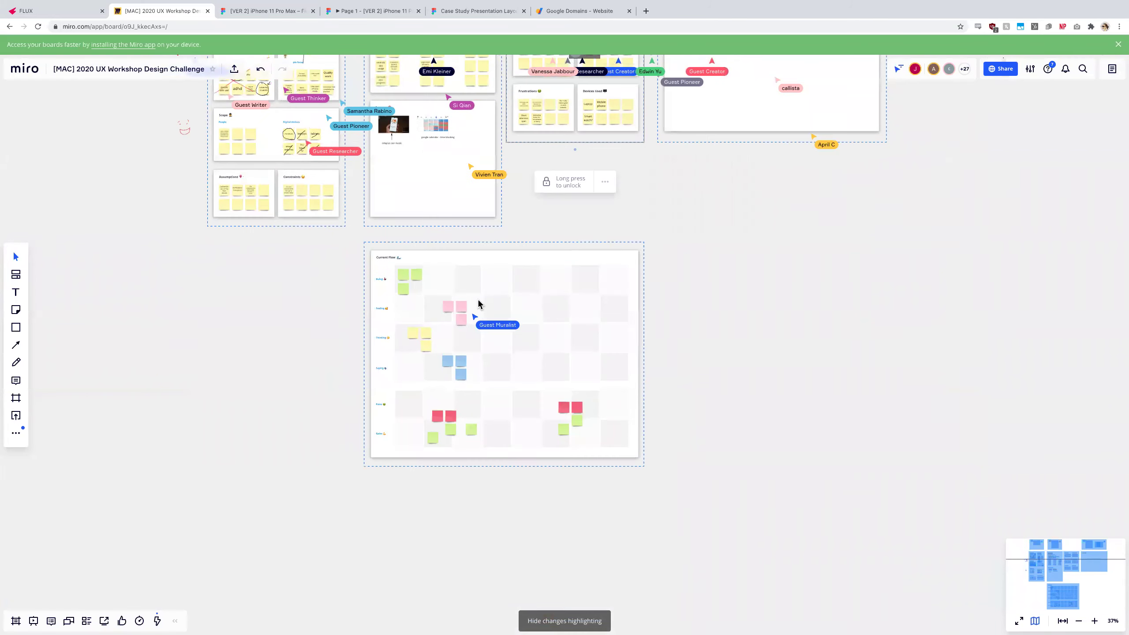
scroll(495, 266, "up", 5)
left_click(325, 229)
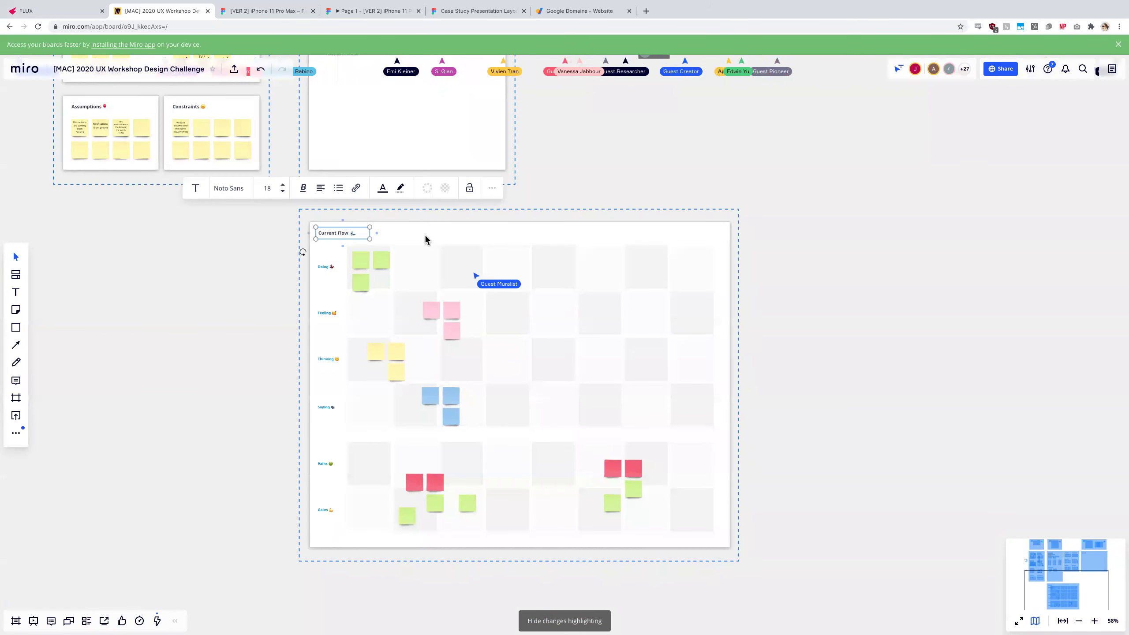
Examine the Current Flow map's Doing, Feeling, Thinking, Saying, Pains and Gains rows, up close and as a whole.
scroll(425, 235, "up", 3)
scroll(460, 264, "down", 2)
scroll(462, 267, "up", 5)
scroll(462, 267, "down", 2)
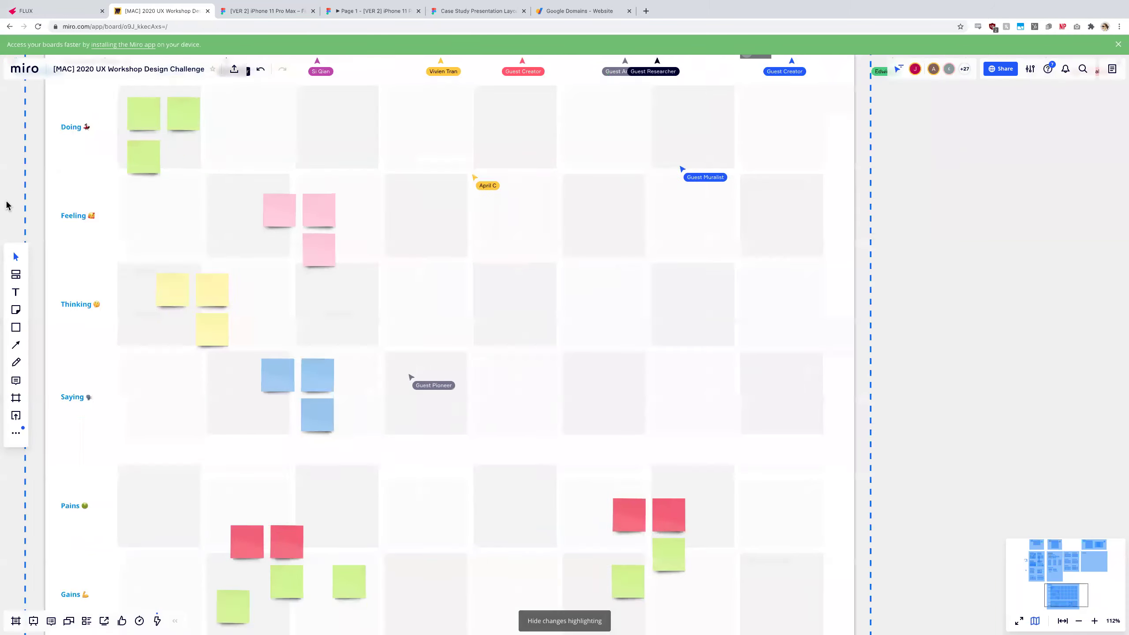
scroll(136, 181, "down", 6)
left_click(244, 153)
scroll(162, 200, "up", 5)
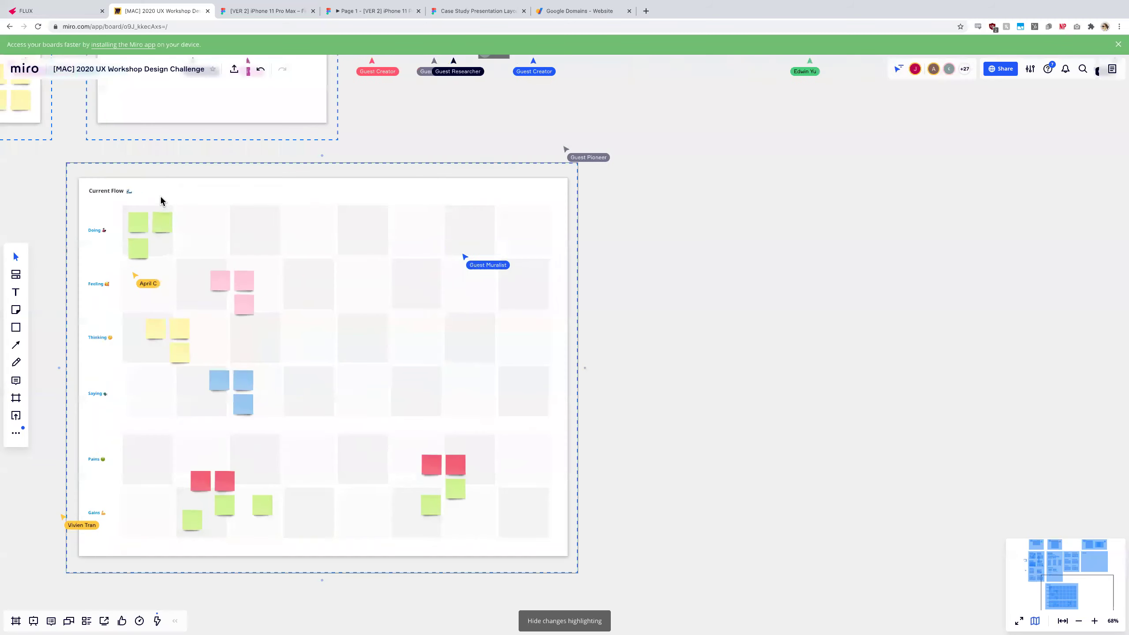
scroll(165, 201, "left", 4)
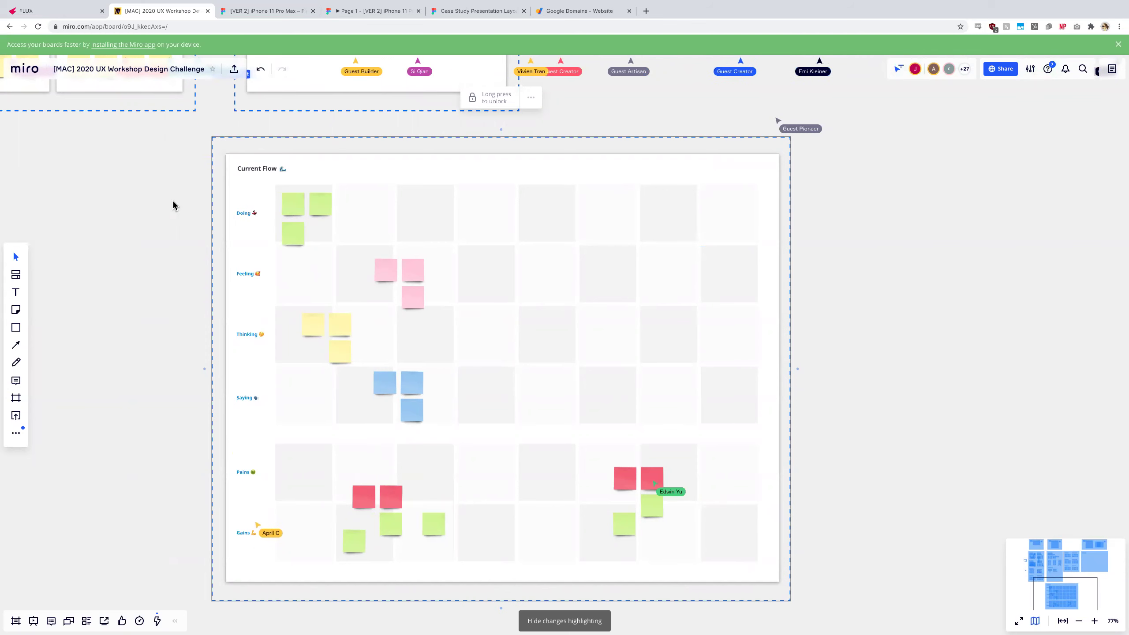
Point out the first green note in the Current Flow map's Doing row, followed by the Doing and Feeling rows.
scroll(312, 210, "up", 3, "ctrl")
left_click(297, 212)
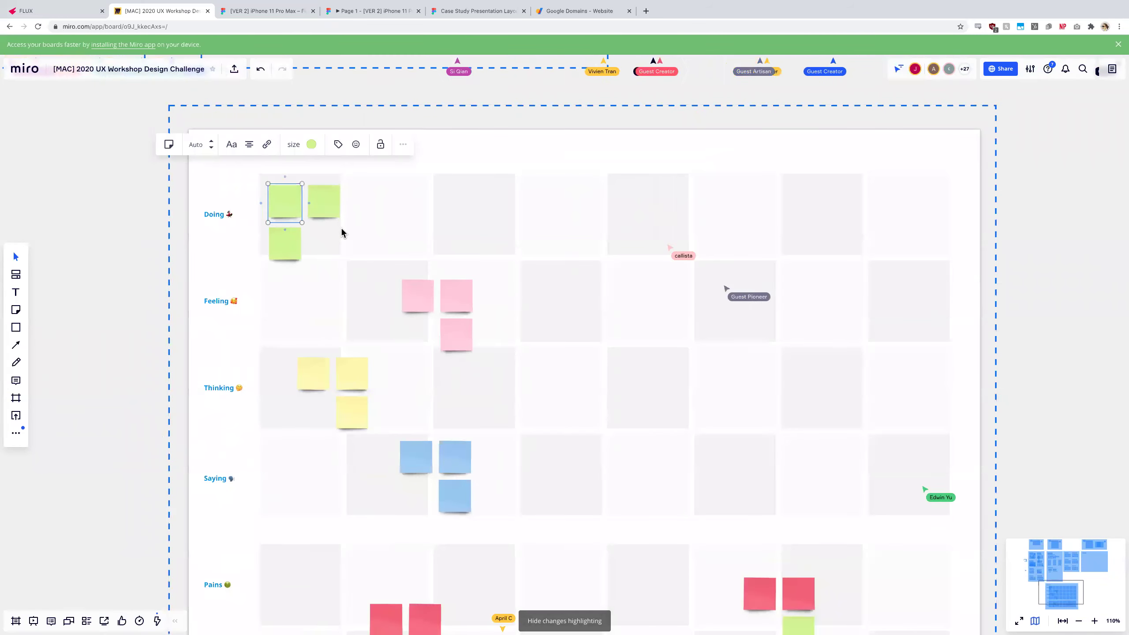
left_click(341, 227)
scroll(322, 233, "down", 2)
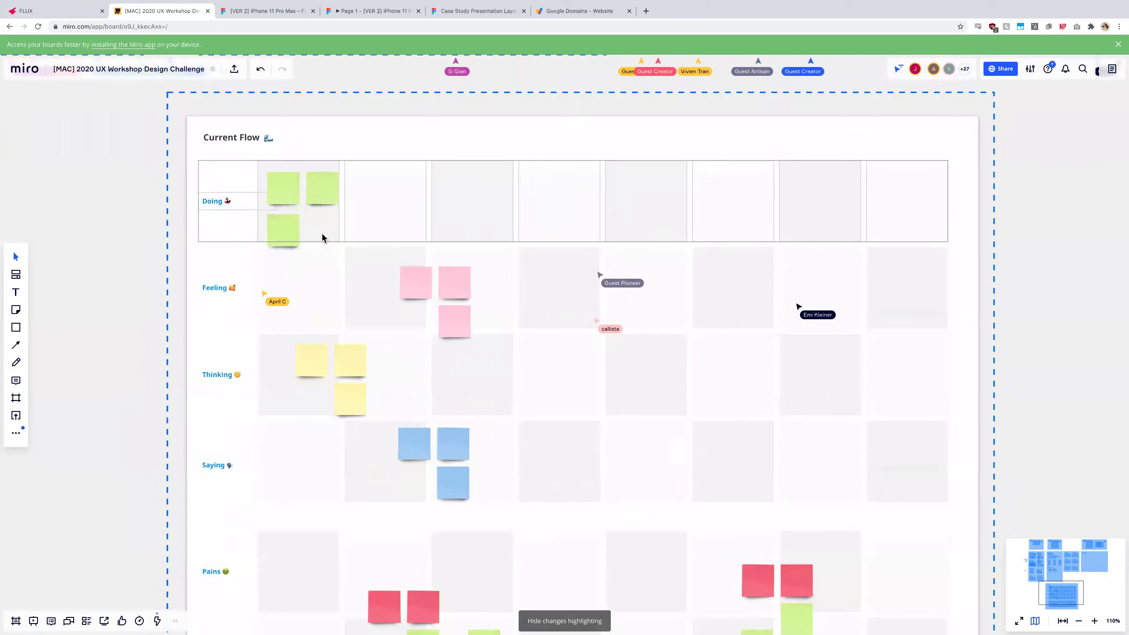
left_click(313, 258)
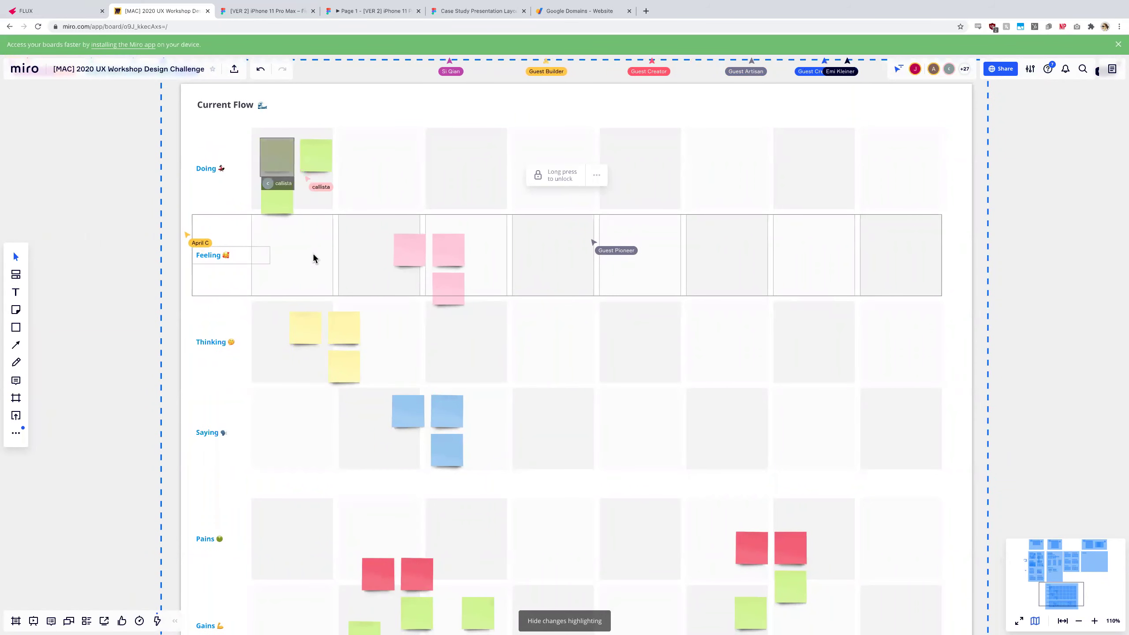
Point out the Current Flow map's Thinking row, followed by the Saying row.
scroll(311, 253, "down", 5)
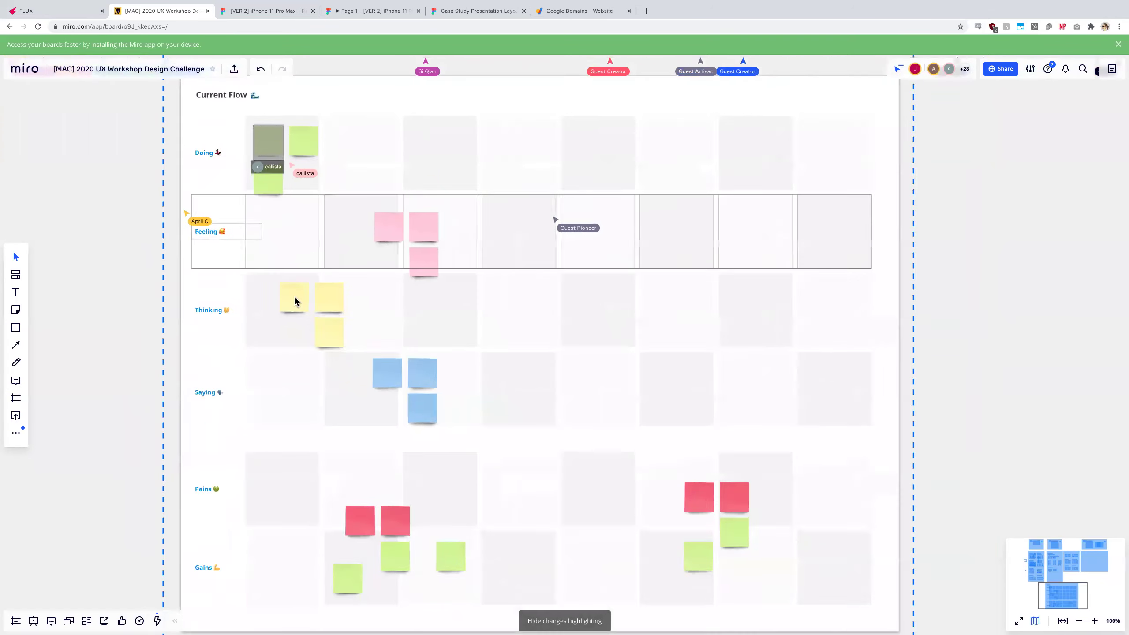
left_click(261, 291)
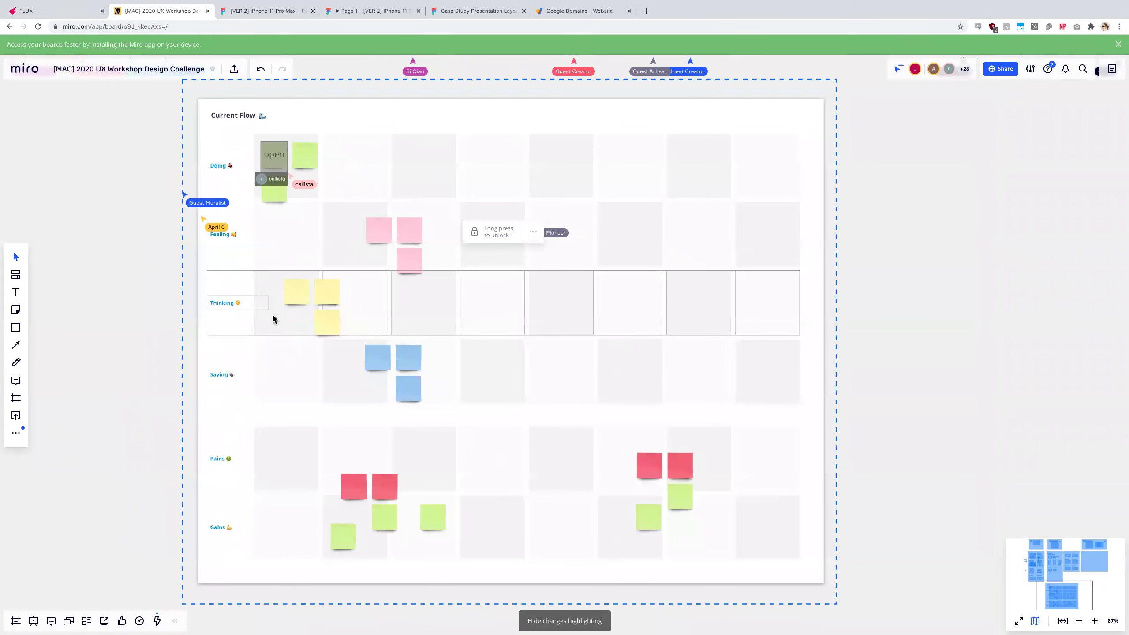
left_click(282, 363)
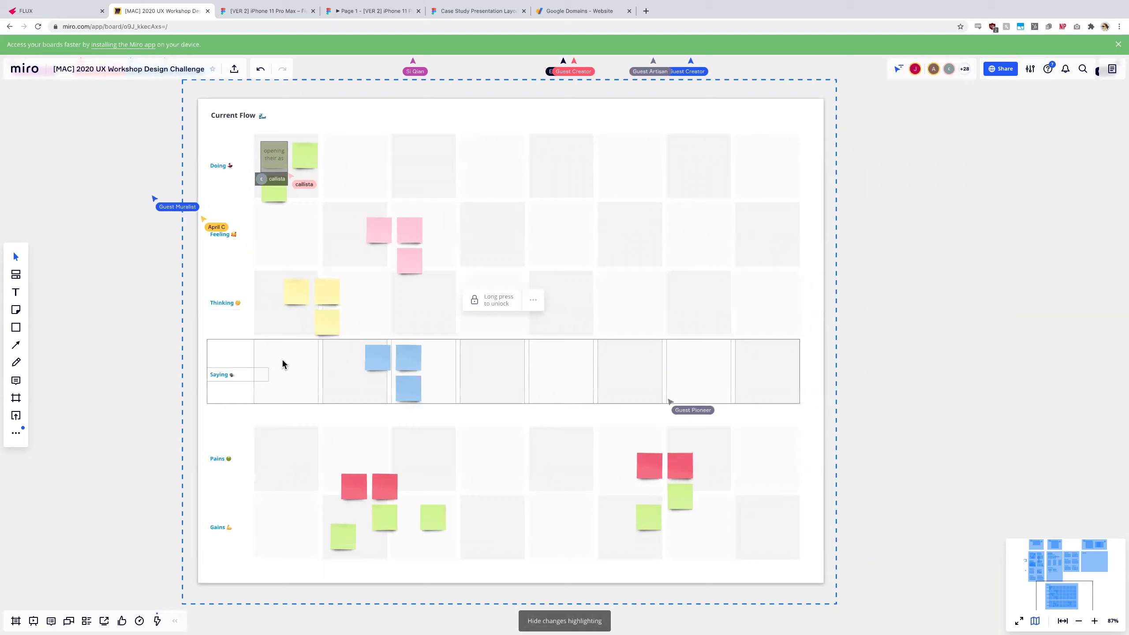
scroll(282, 362, "down", 1)
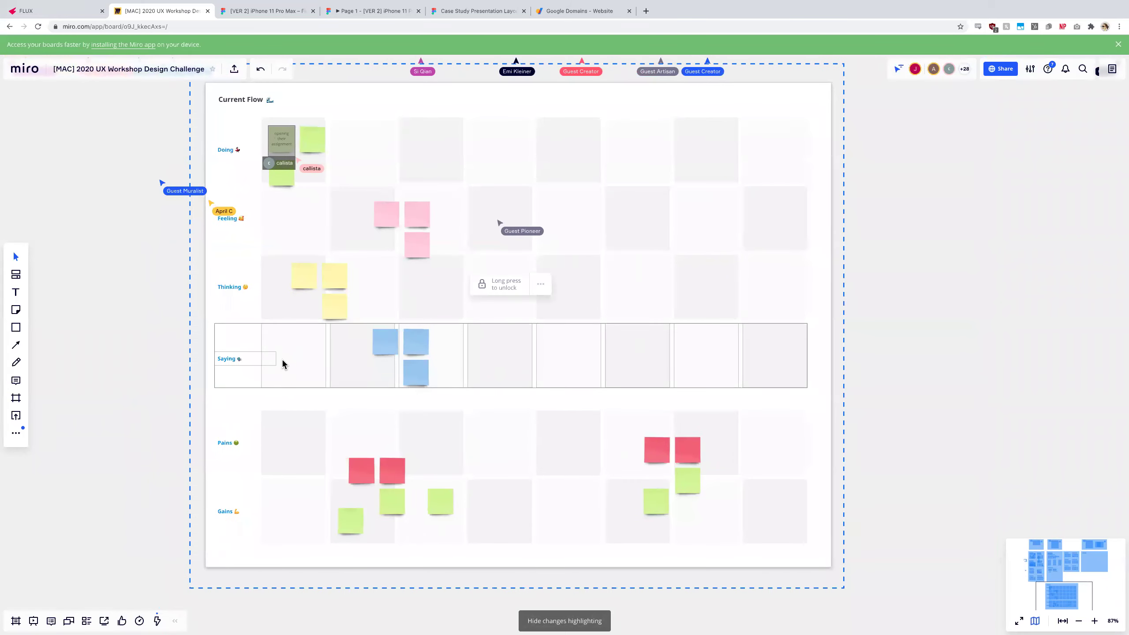
left_click(281, 314)
left_click(285, 361)
scroll(284, 360, "down", 3)
scroll(302, 304, "up", 1)
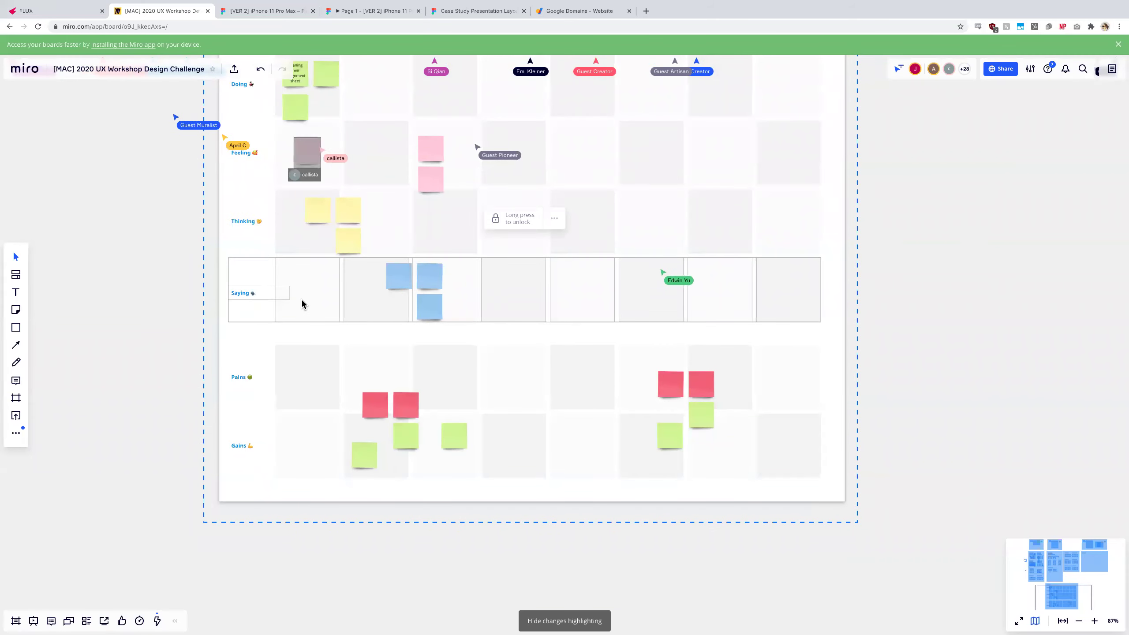
left_click(184, 330)
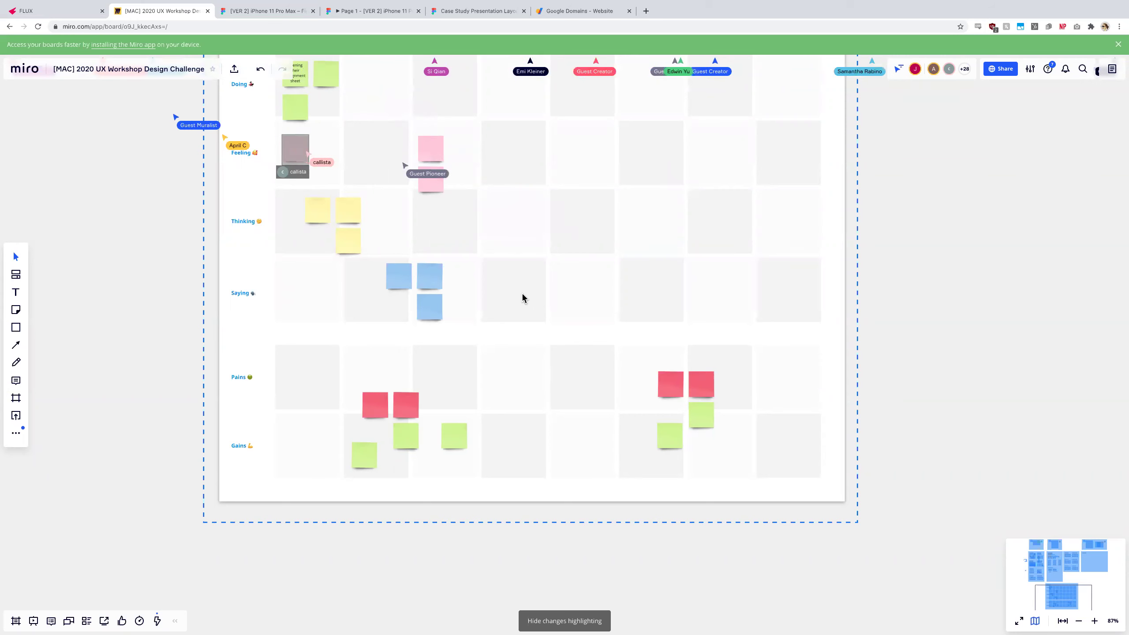
Examine the Current Flow map from the Pains and Gains rows back up to its title.
scroll(522, 300, "down", 1)
scroll(331, 239, "down", 3)
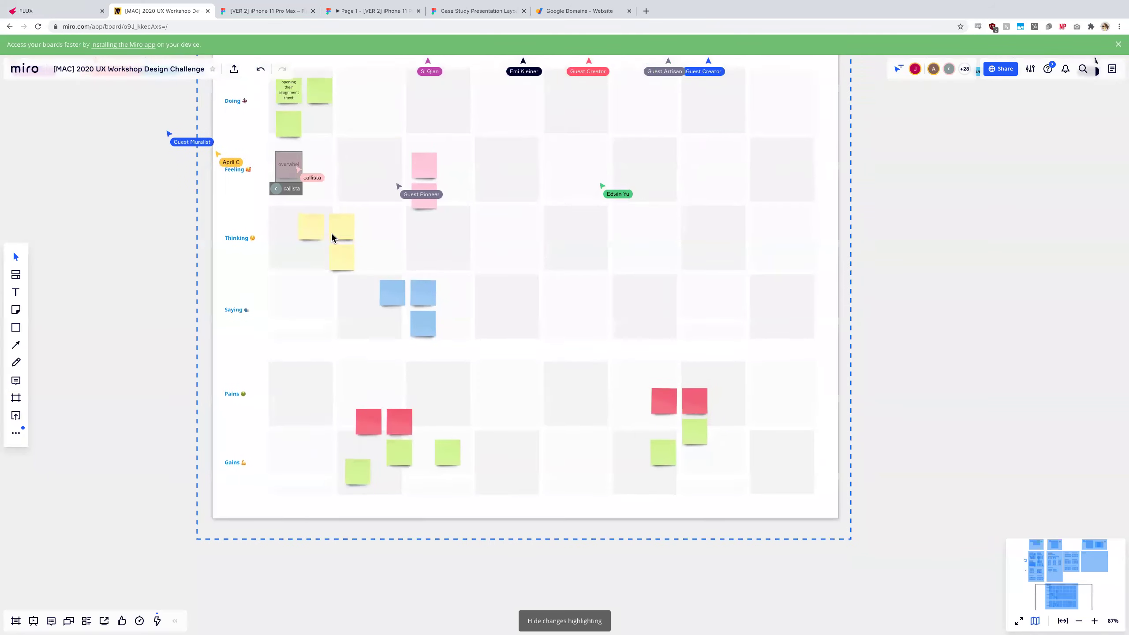
scroll(310, 383, "down", 1)
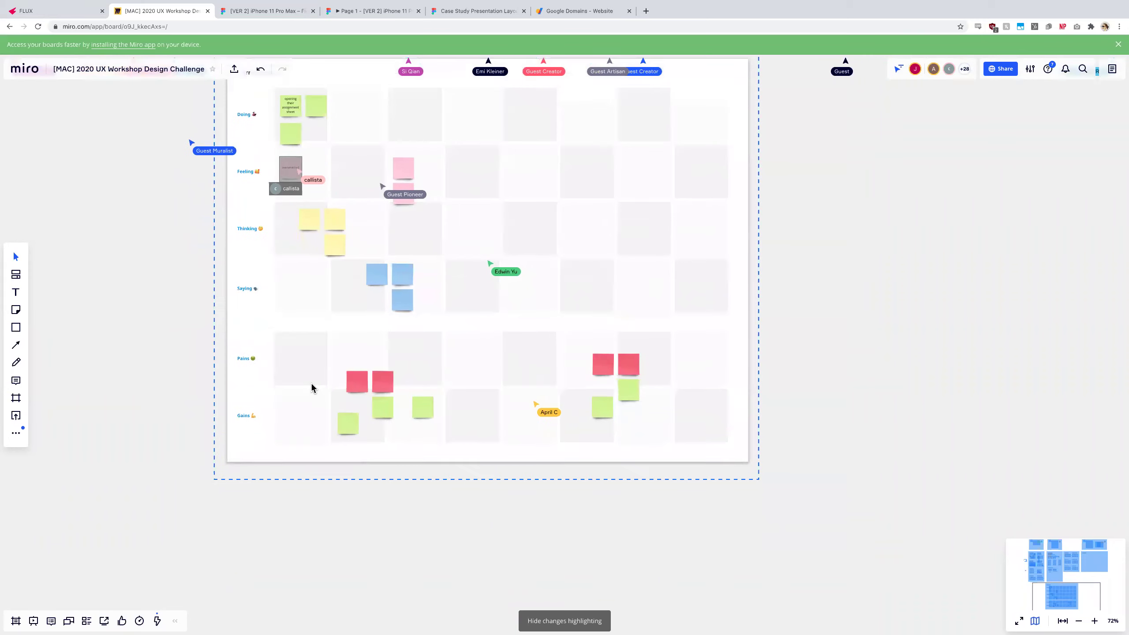
scroll(310, 383, "up", 2)
scroll(310, 383, "left", 1)
scroll(310, 383, "up", 1)
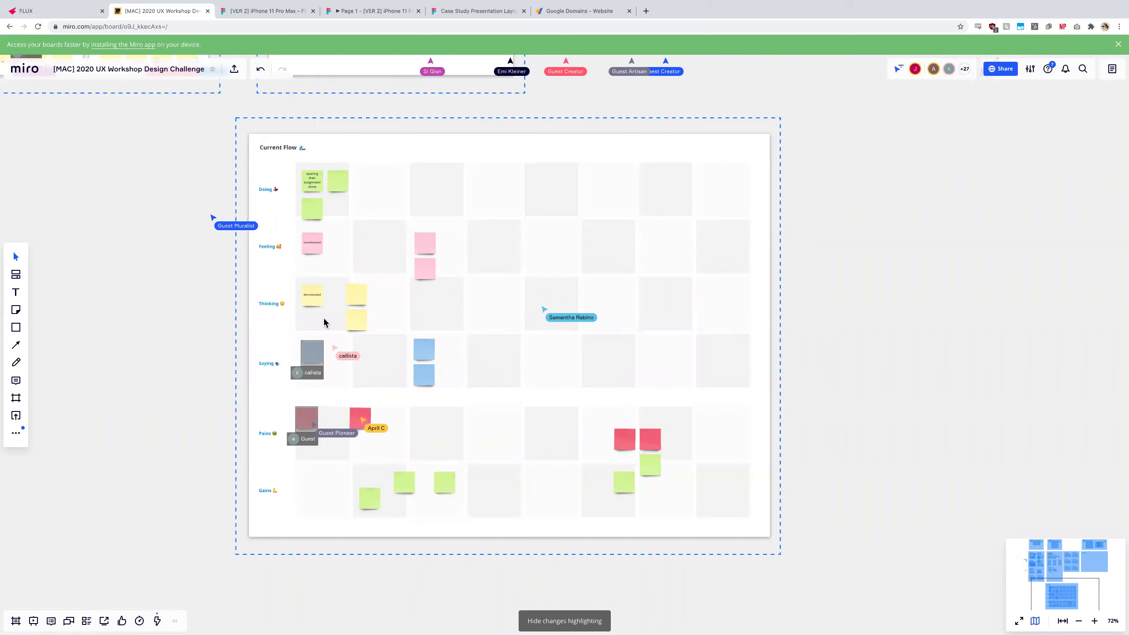
Retitle the map "Current Flow for Watching a Lecture" and widen the title box to fit the text on one line.
left_click(378, 201)
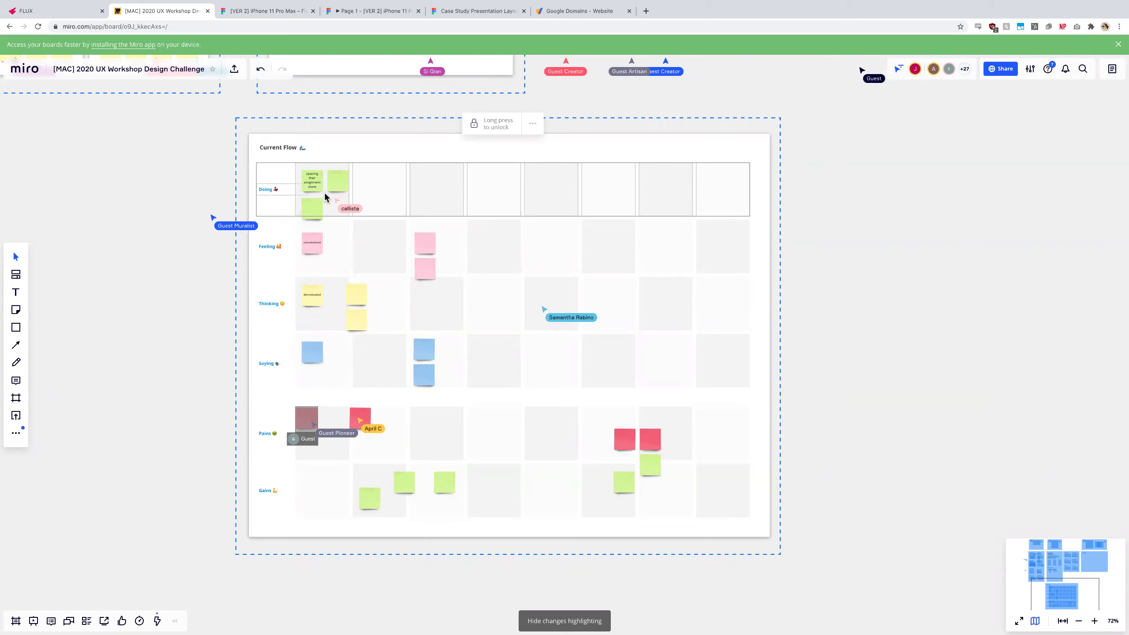
double_click(275, 149)
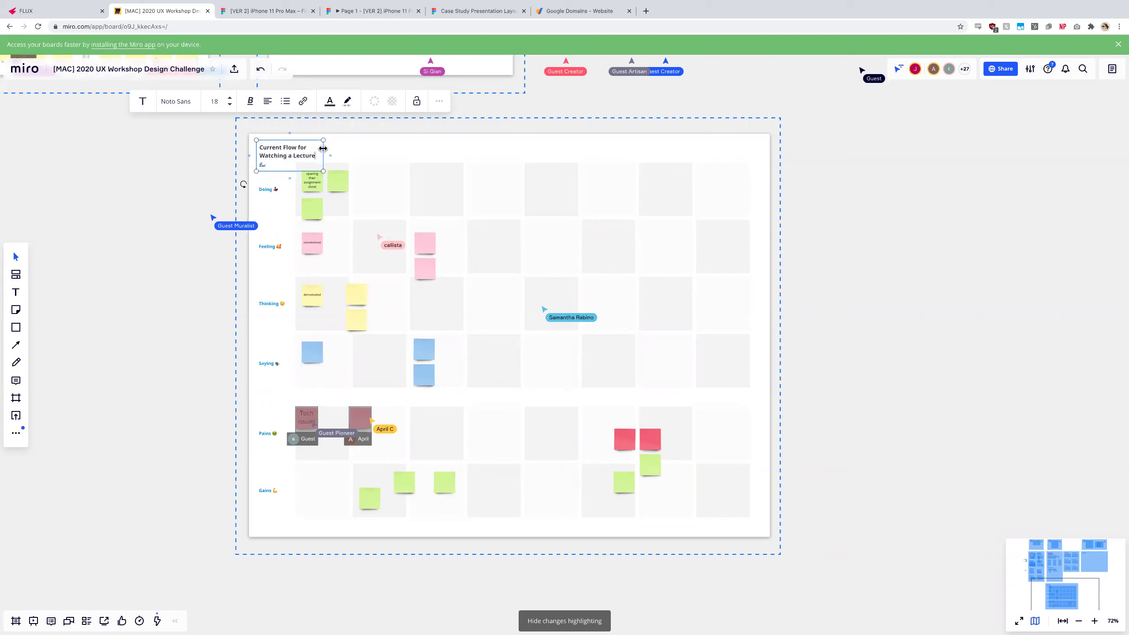
left_click_drag(362, 152, 386, 152)
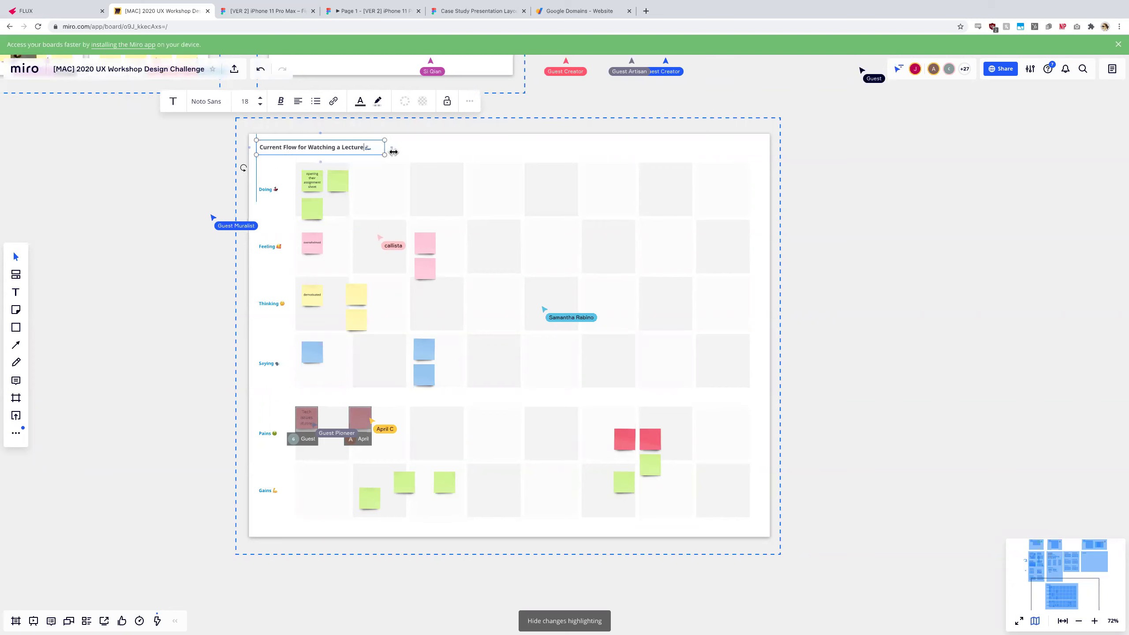
left_click(204, 169)
scroll(389, 264, "down", 2)
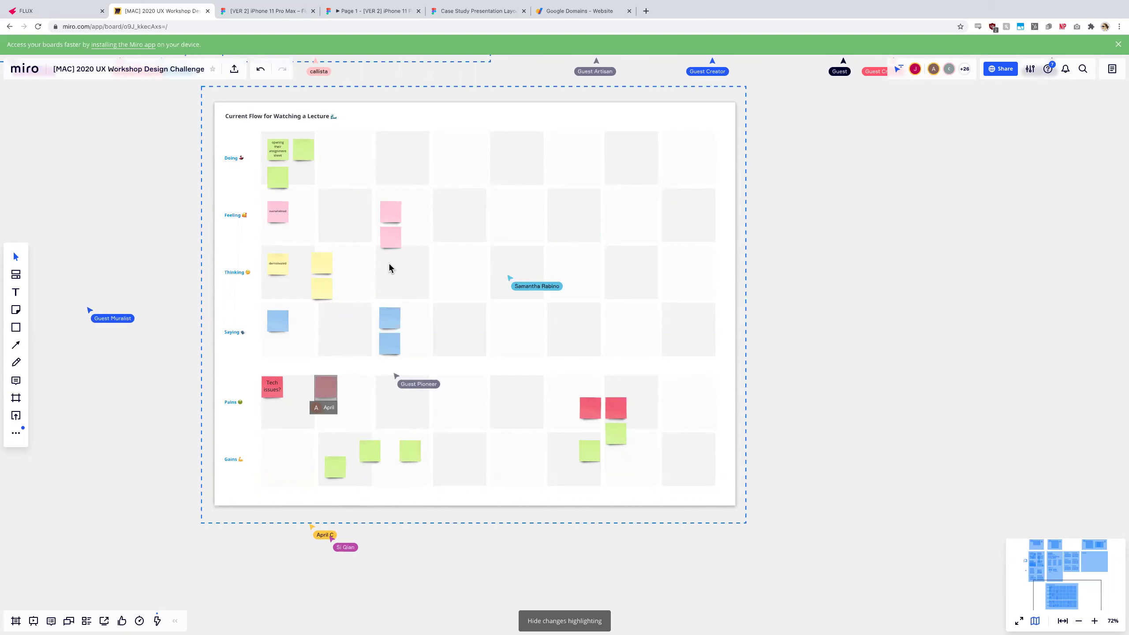
Review the retitled map and point out the "opening their assignment sheet" note and the Feeling row.
scroll(337, 167, "up", 3)
scroll(369, 211, "down", 5)
scroll(373, 227, "up", 2)
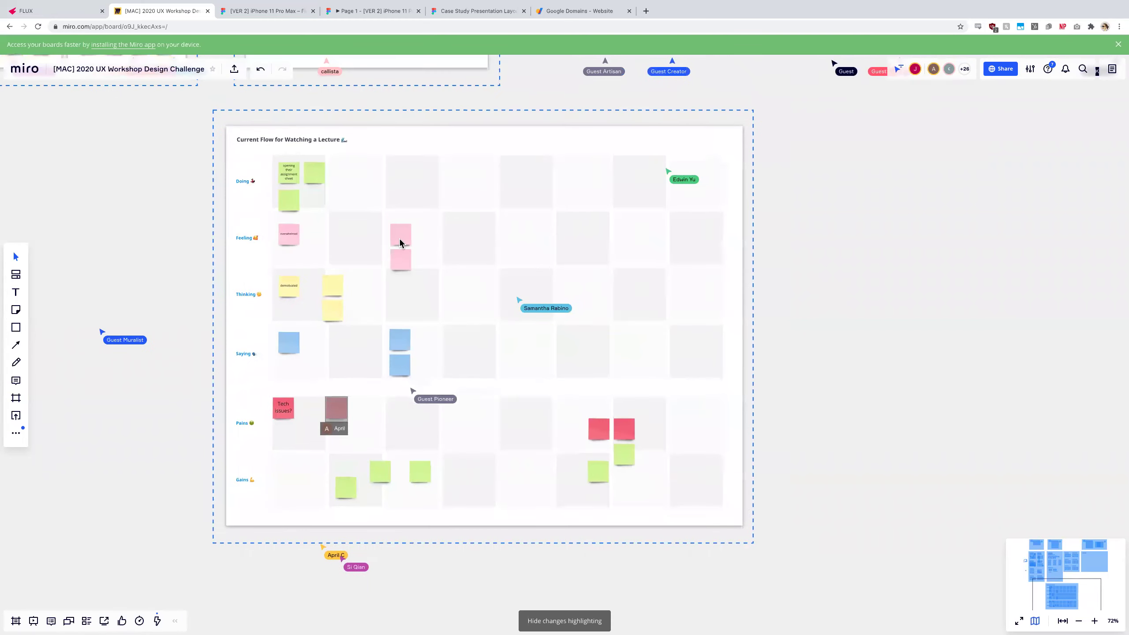
scroll(390, 259, "down", 2)
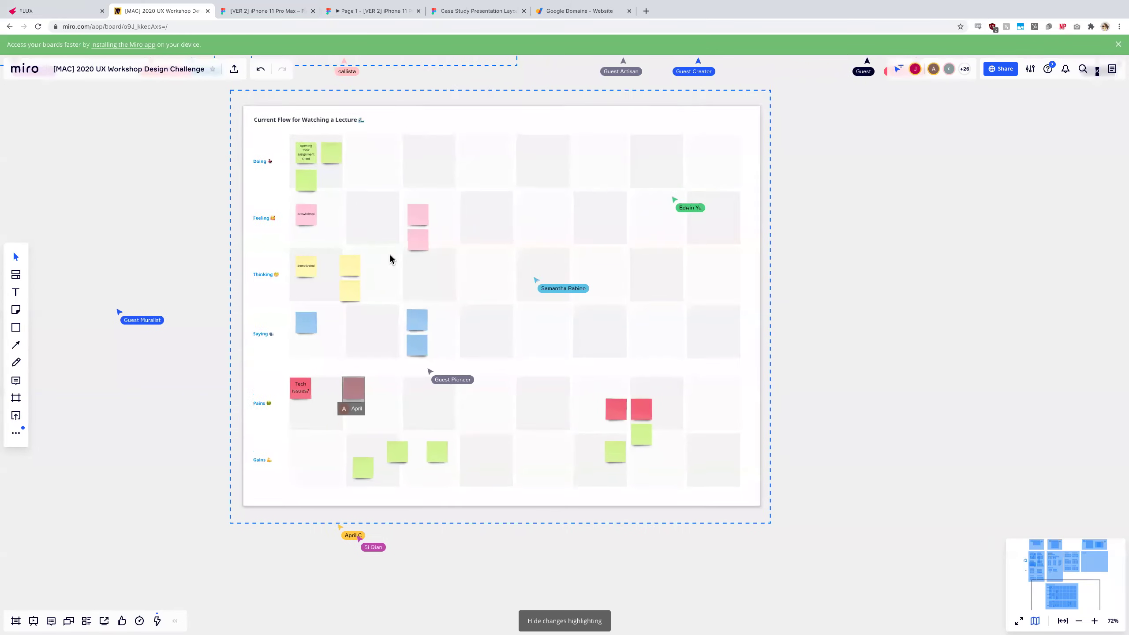
left_click(303, 149)
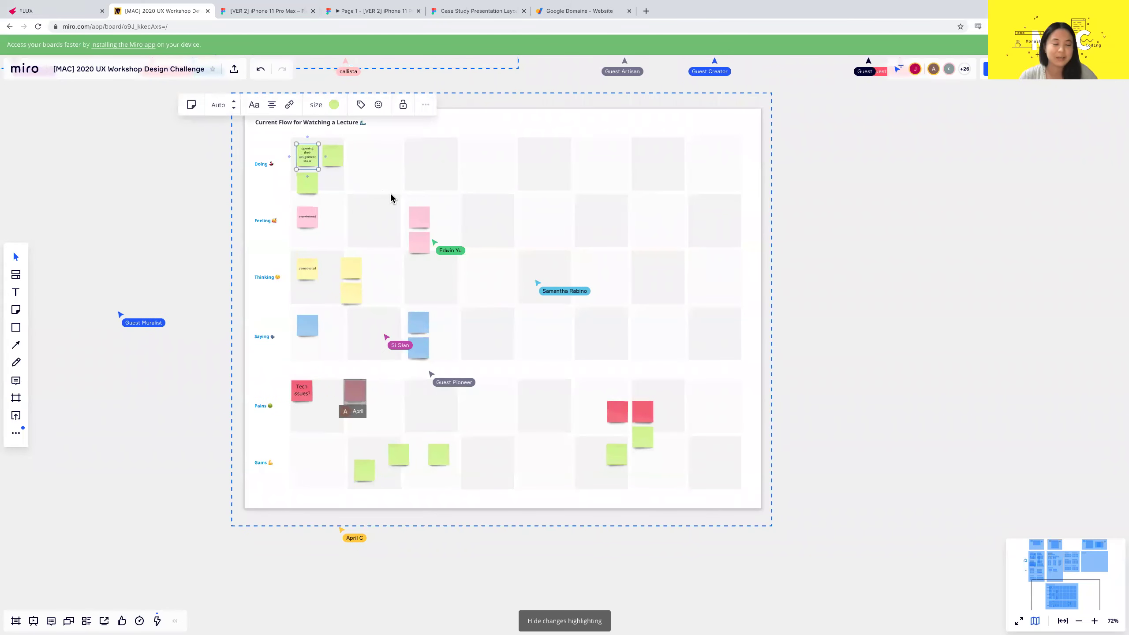
left_click(391, 198)
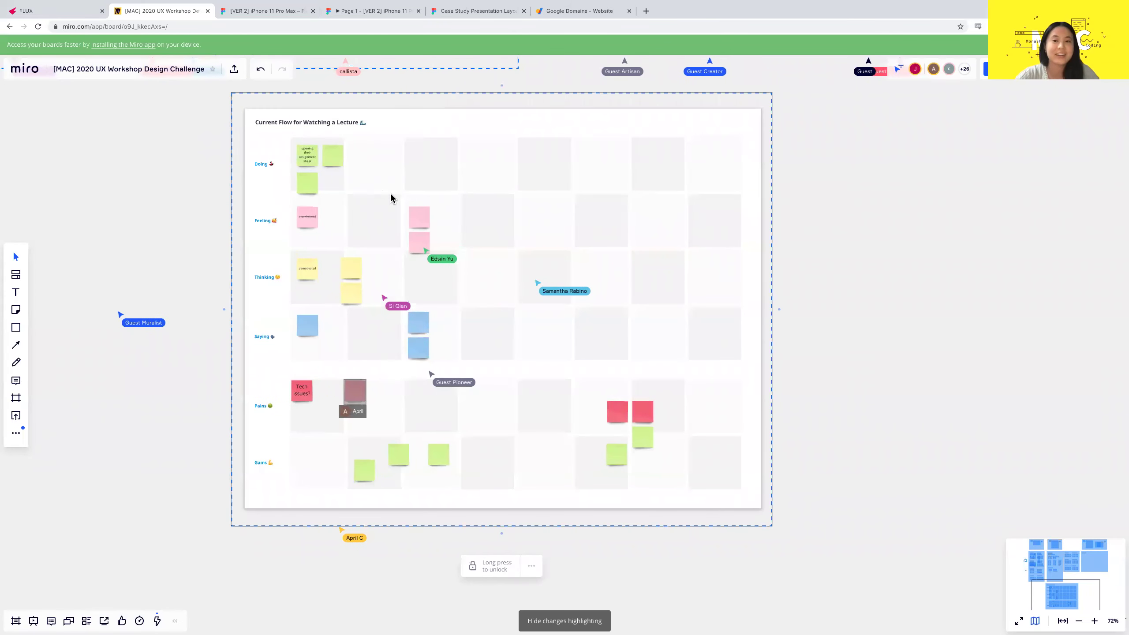
left_click(311, 168)
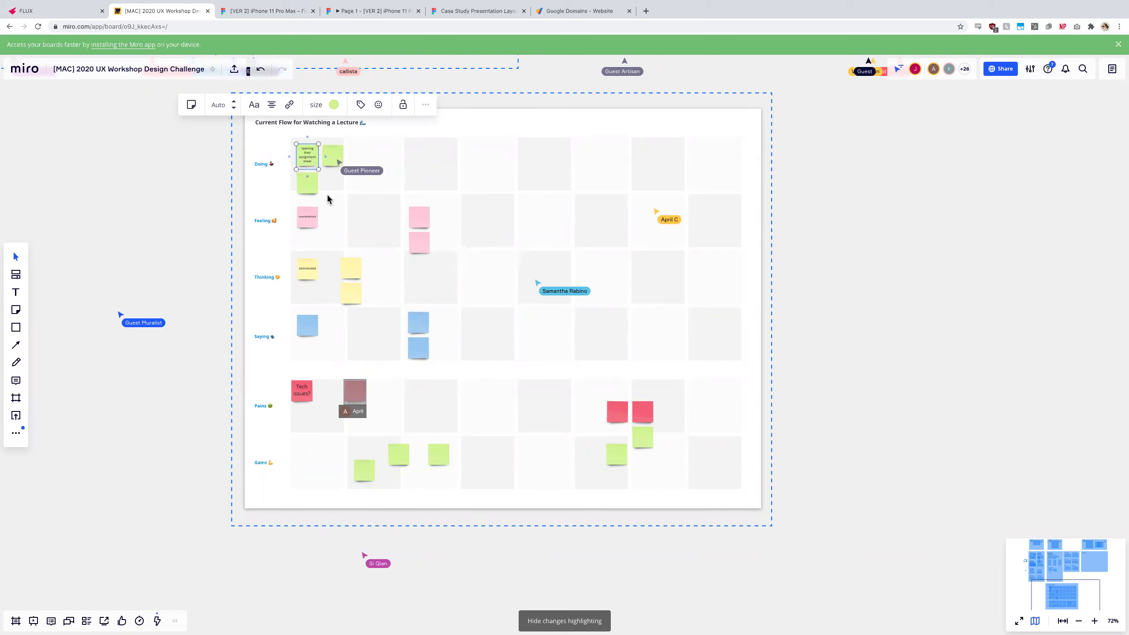
left_click(376, 217)
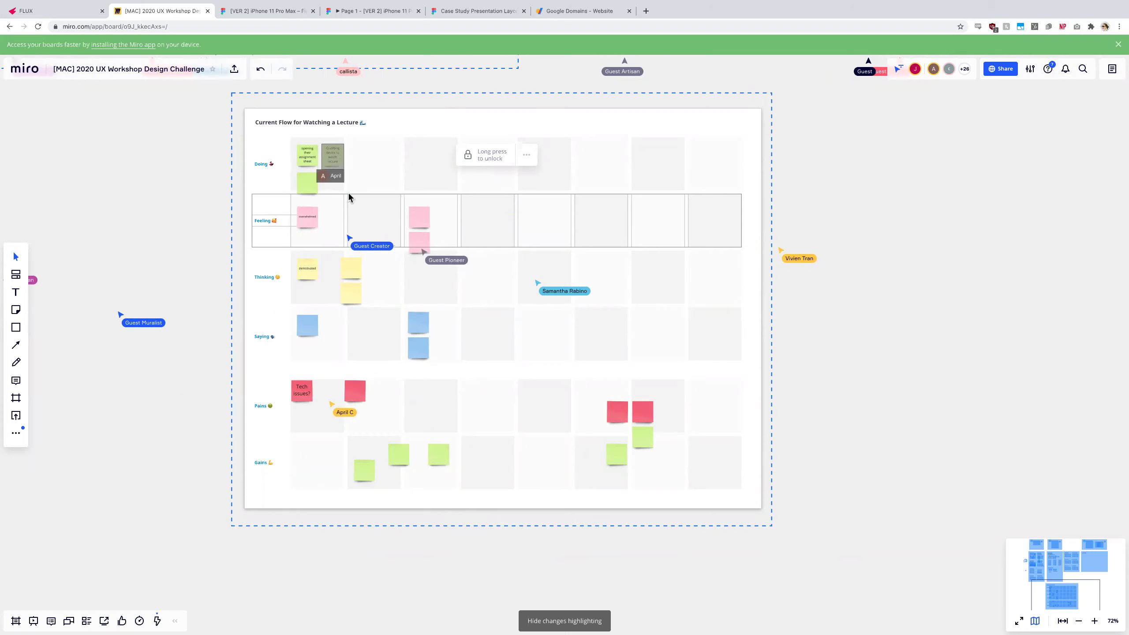
Move the green "Grabbing device to watch lecture" note into the second column of the Doing row.
left_click(346, 172)
left_click(345, 163)
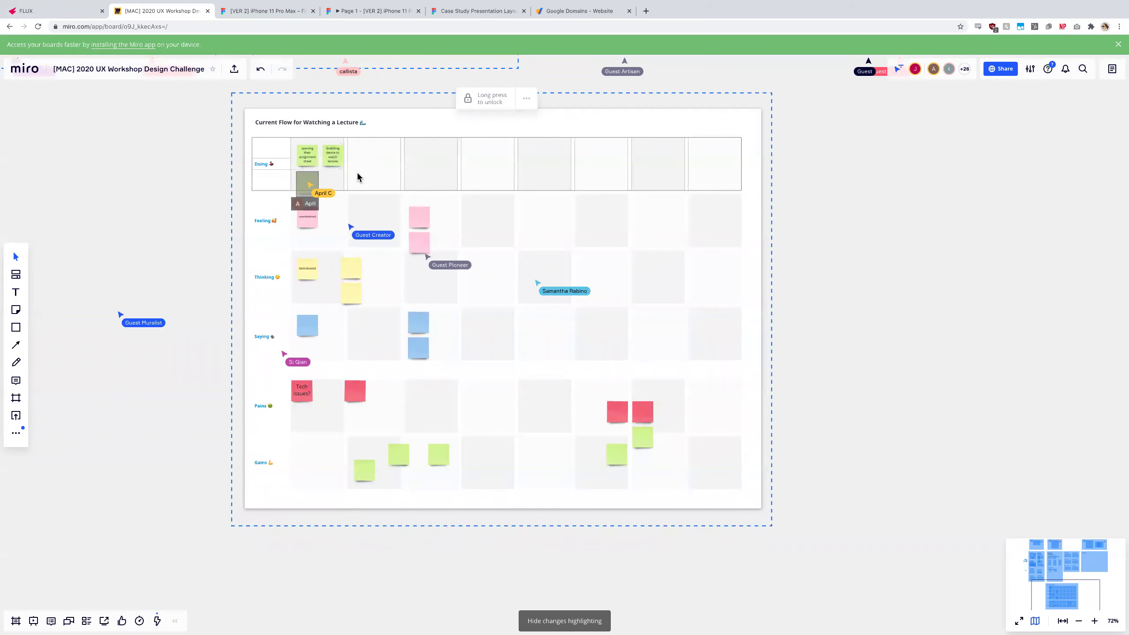
left_click(329, 161)
left_click_drag(329, 161, 390, 183)
left_click(390, 184)
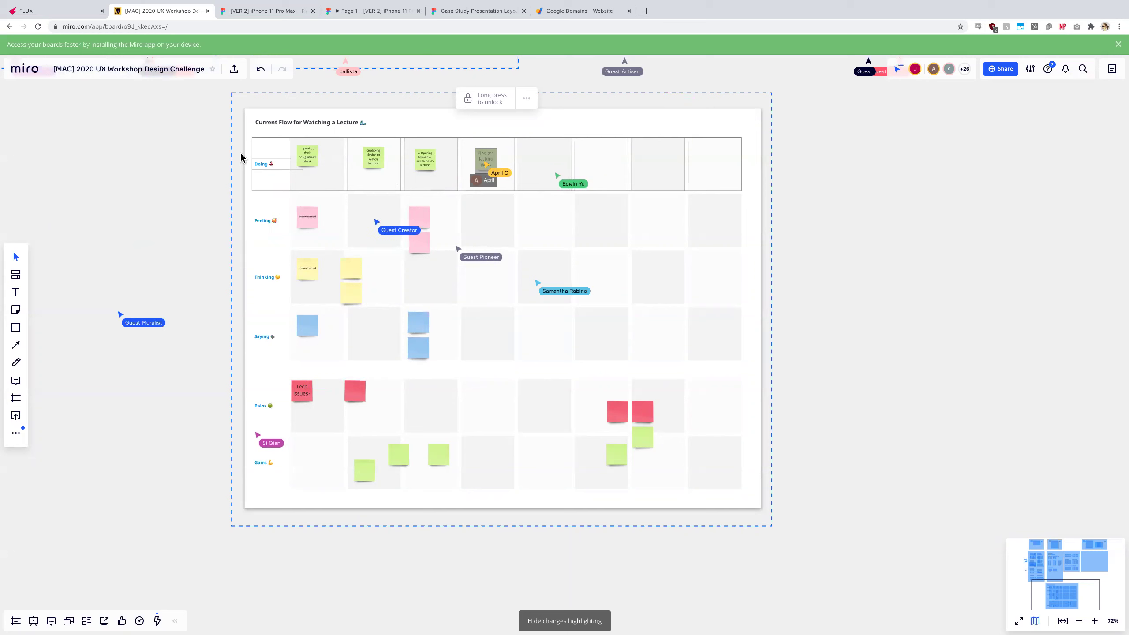
Point out the "opening their assignment sheet" and "Grabbing device to watch lecture" notes up close in the Doing row.
scroll(398, 219, "up", 3)
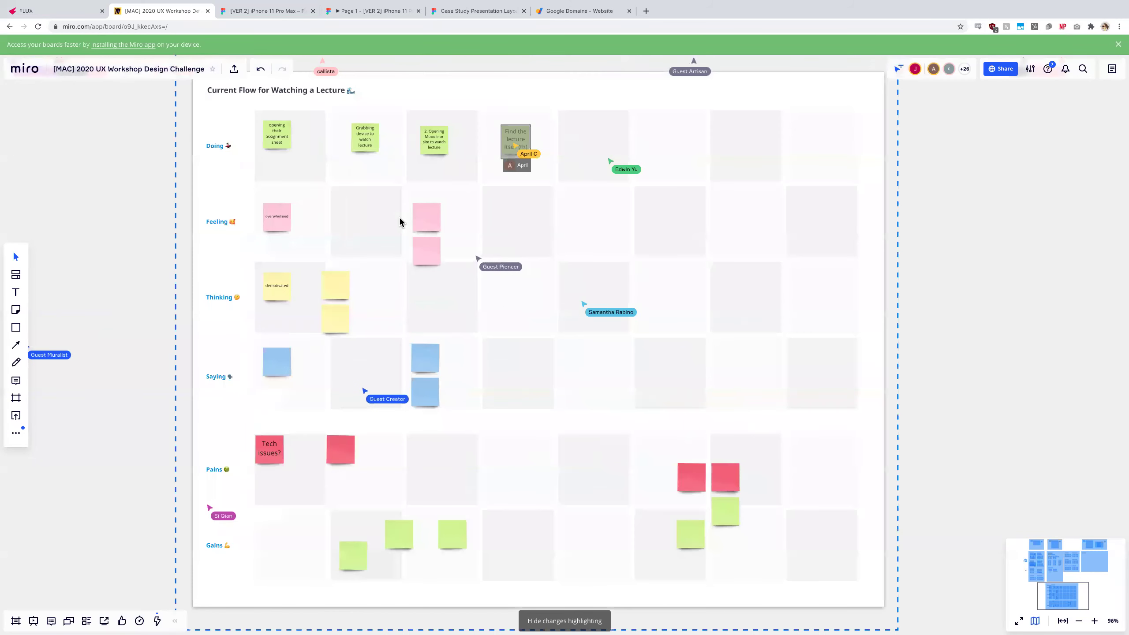
left_click(292, 173)
left_click(291, 171)
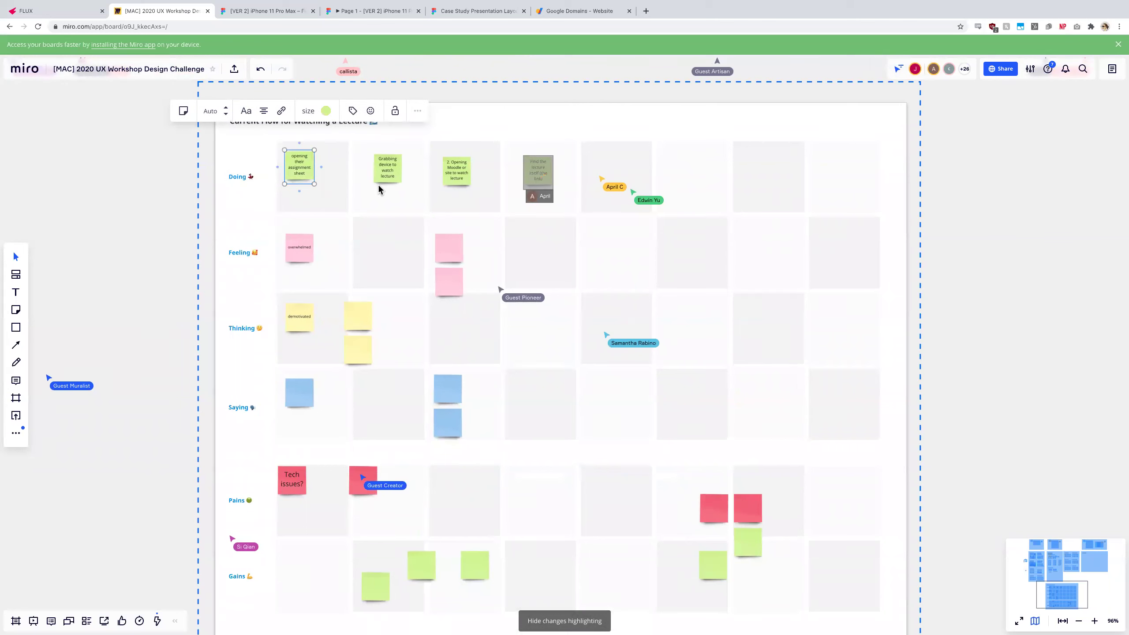
left_click(333, 192)
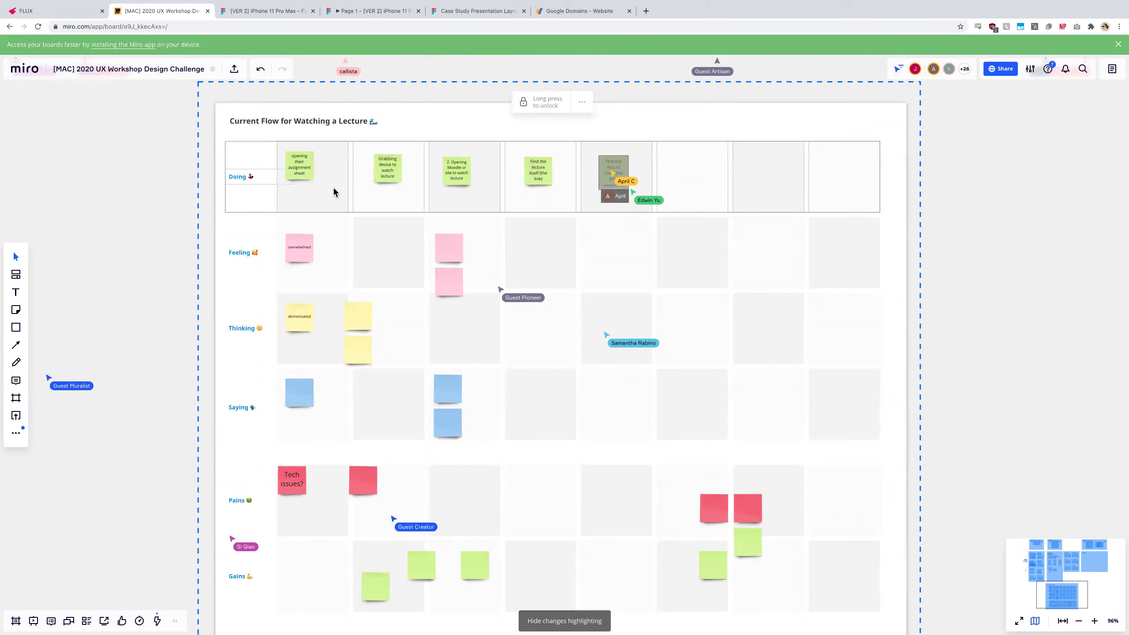
left_click(299, 180)
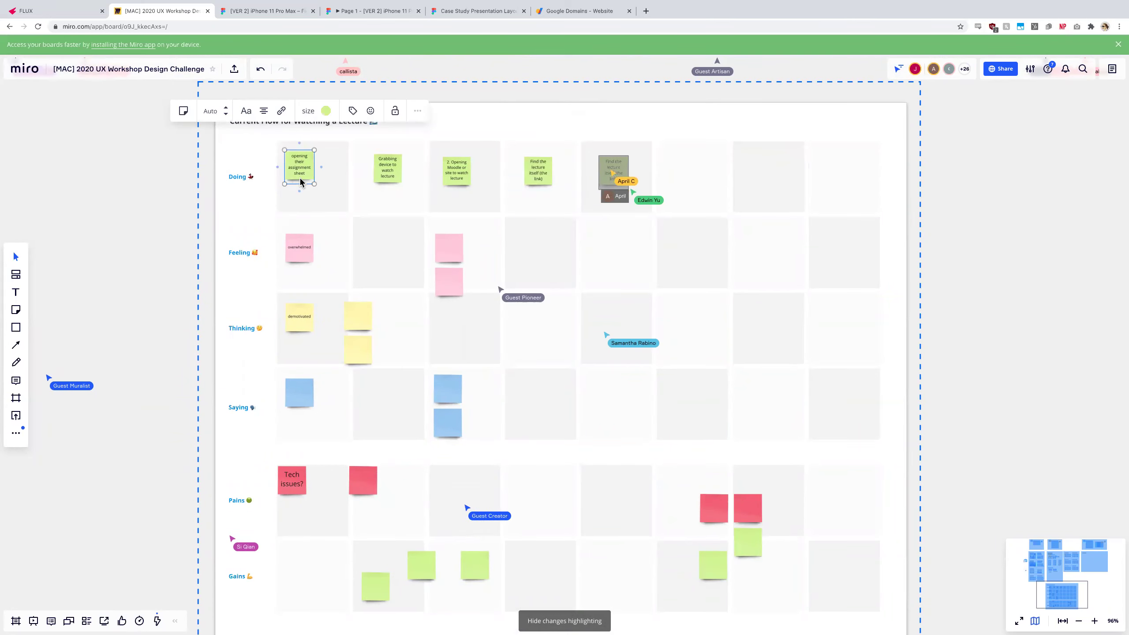
left_click(397, 177)
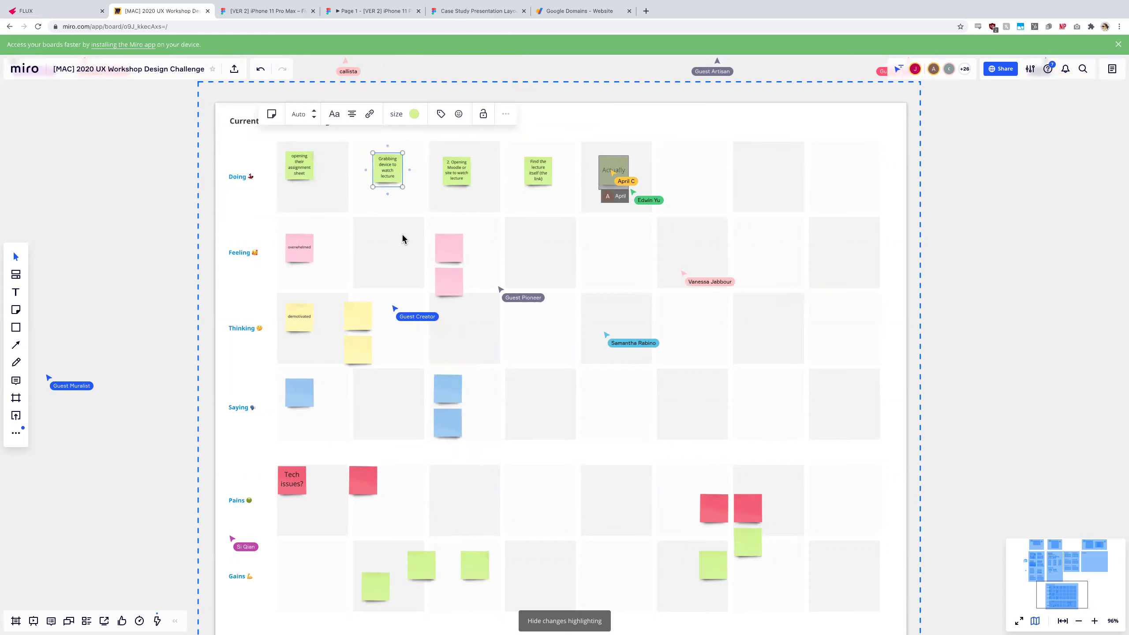
Examine the lecture flow map from the Doing row downward and point out the Pains row.
scroll(402, 233, "down", 2)
scroll(401, 279, "left", 2)
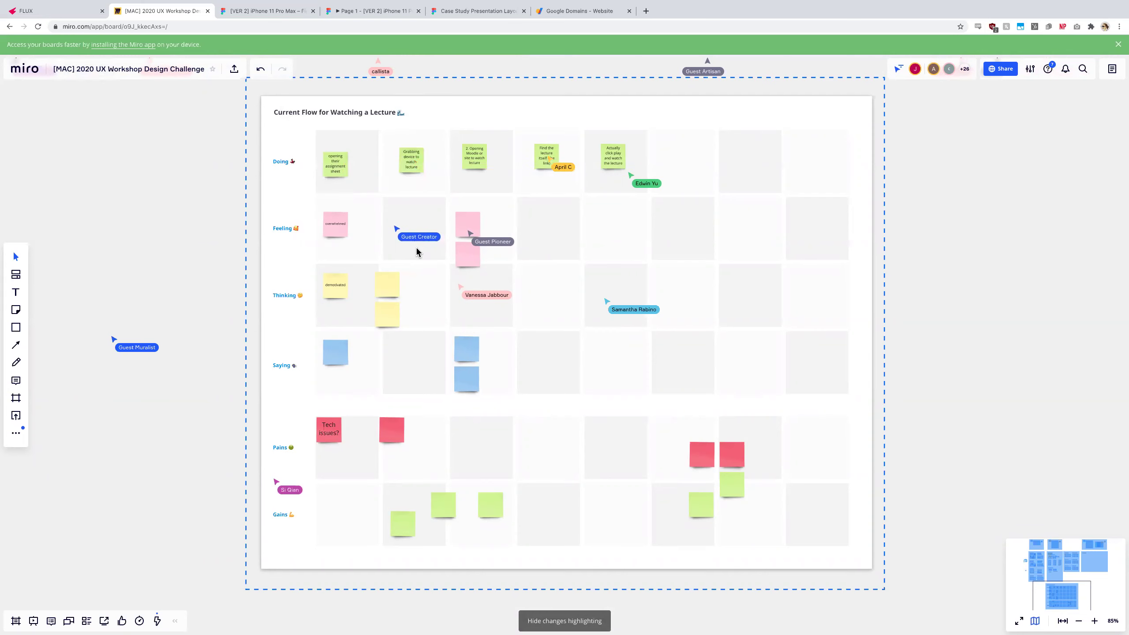
scroll(408, 234, "up", 5)
scroll(385, 276, "down", 2)
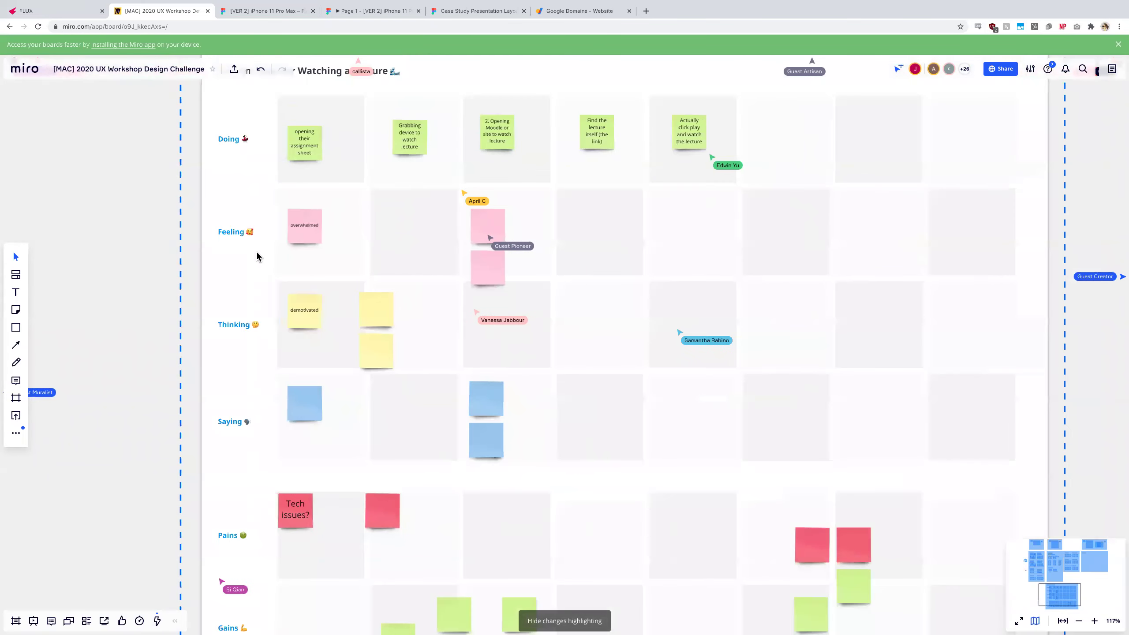
scroll(352, 274, "down", 3)
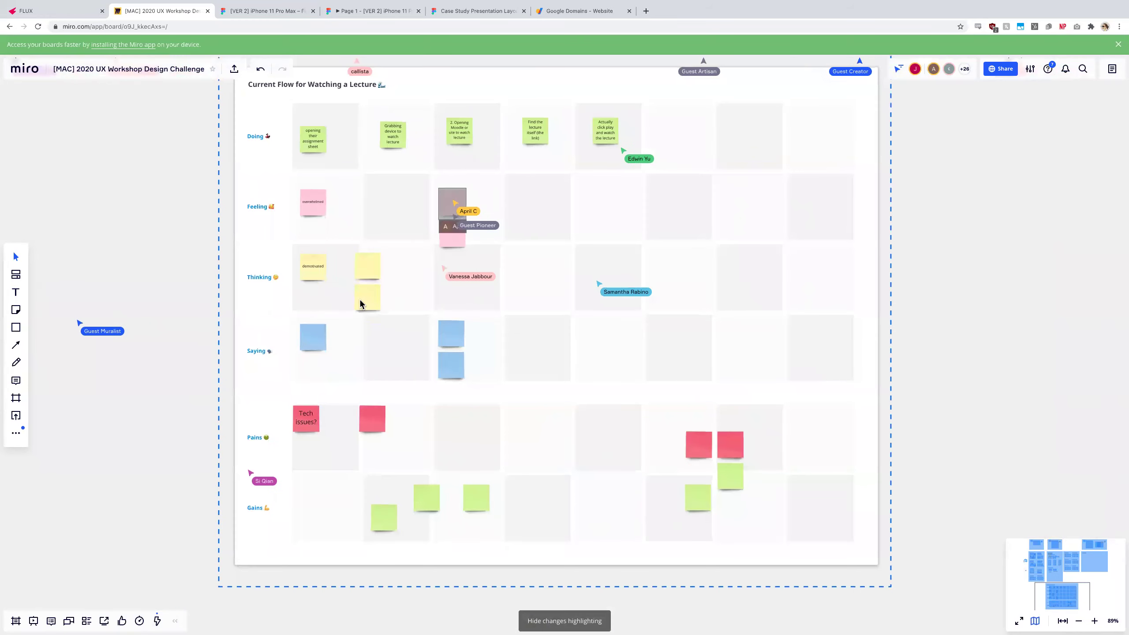
scroll(360, 303, "down", 3)
left_click(375, 317)
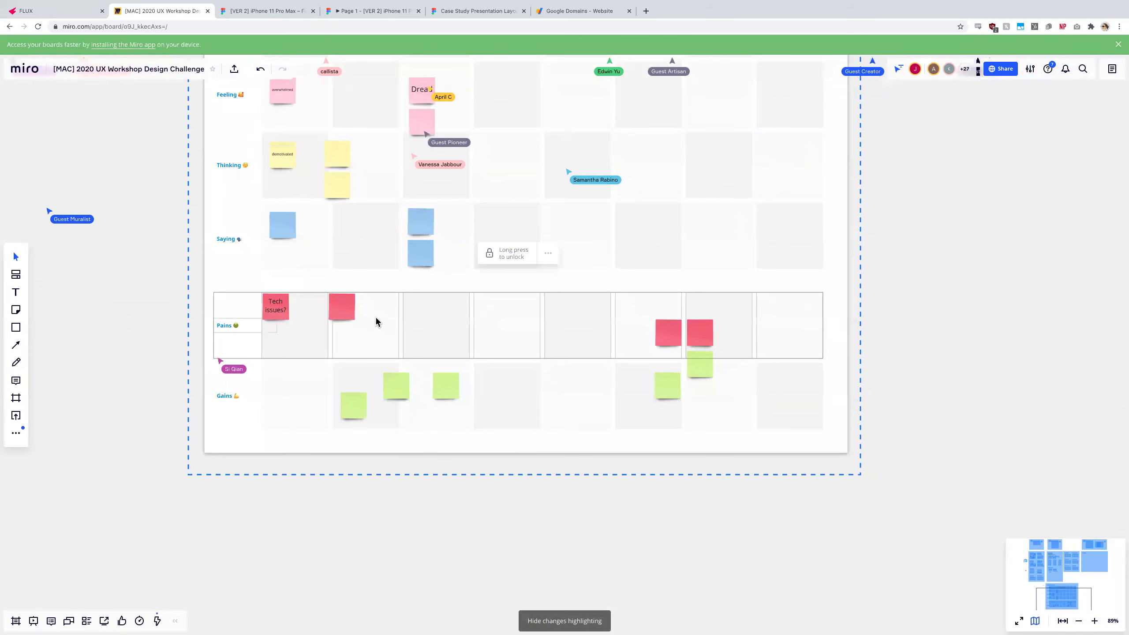
Review the participants' notes across the whole map, ending at the Pains and Gains rows.
scroll(376, 317, "up", 5)
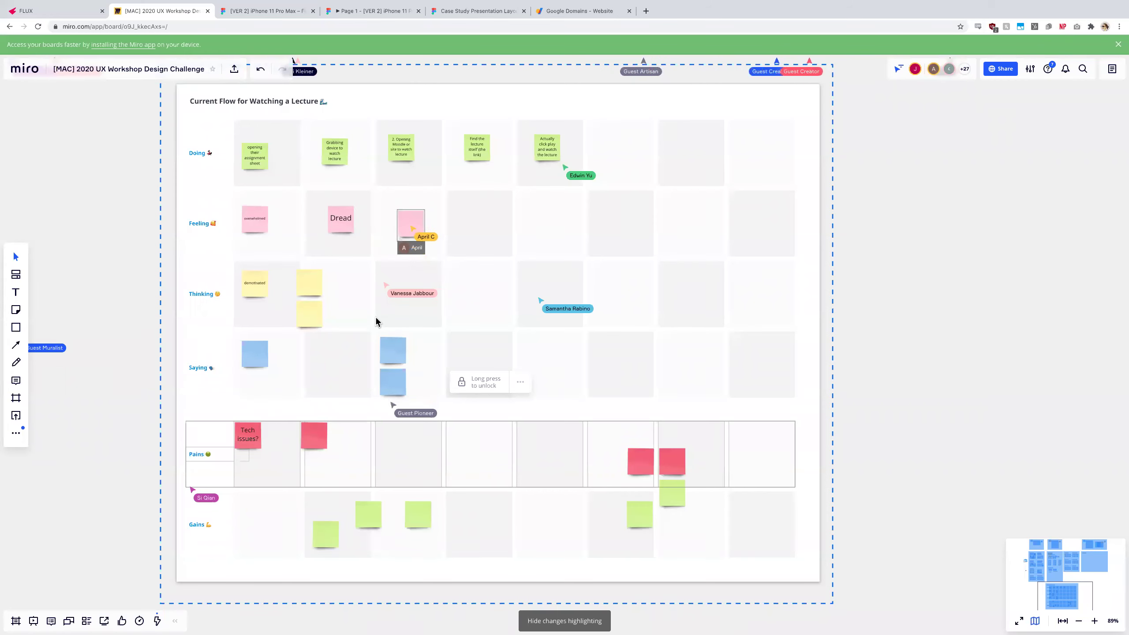
scroll(376, 317, "down", 3)
scroll(376, 317, "down", 1)
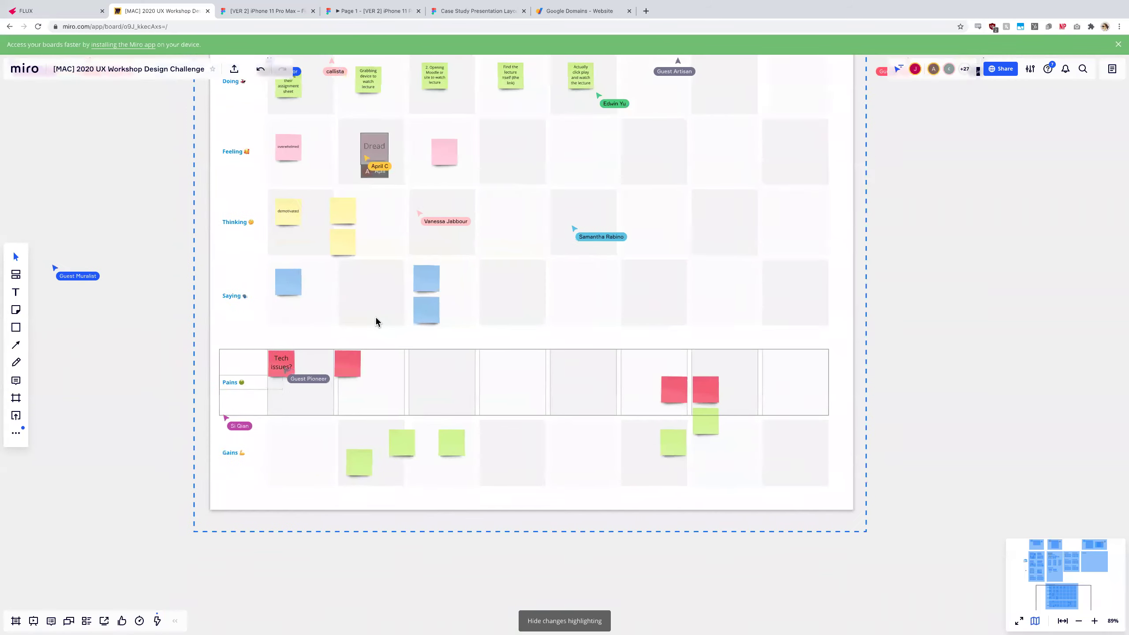
scroll(376, 321, "up", 2)
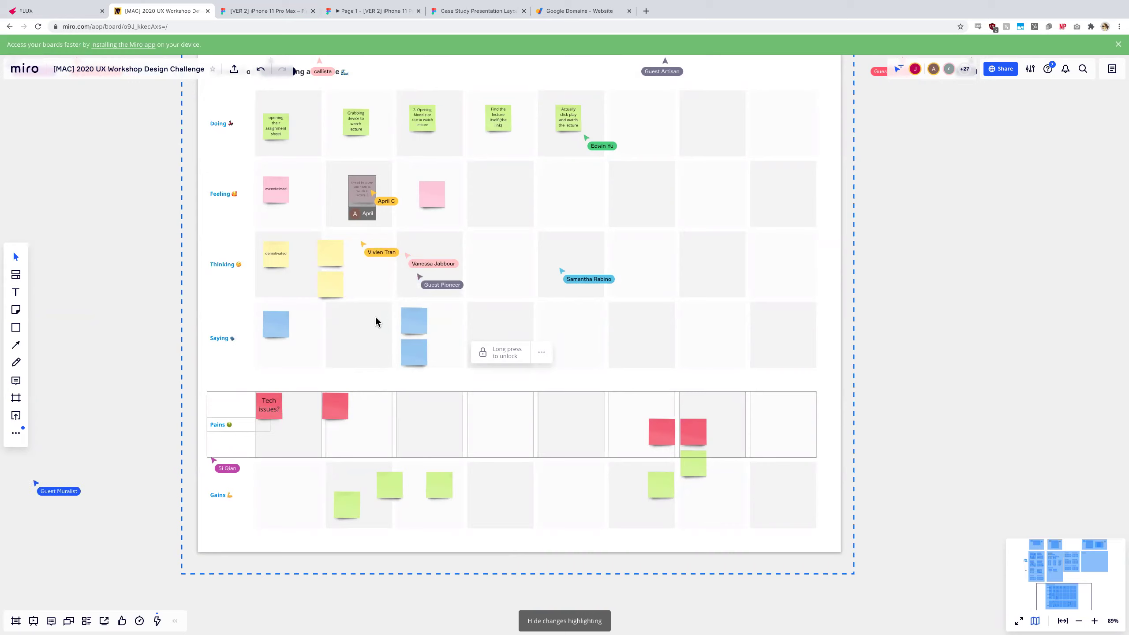
scroll(375, 321, "down", 5)
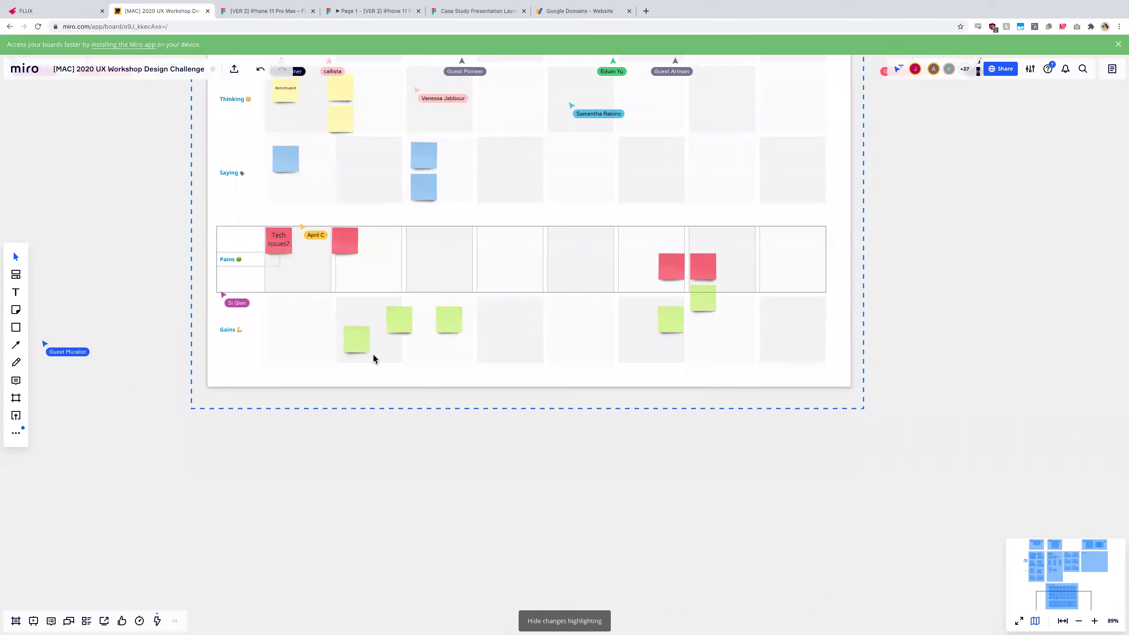
left_click(373, 410)
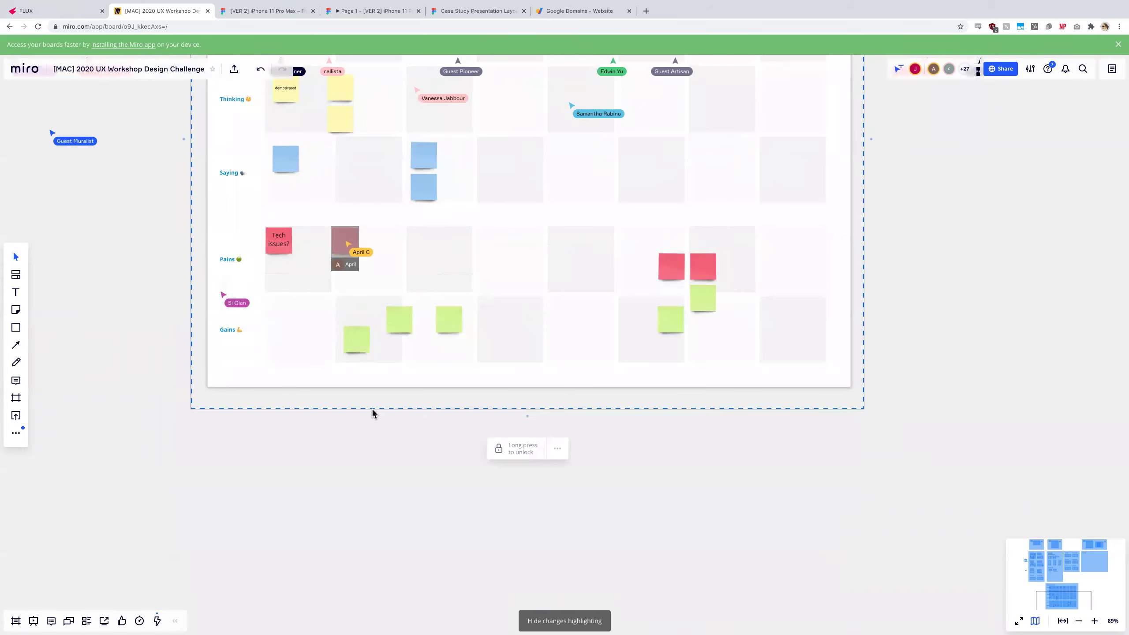
Point out the "2. Opening Moodle or site to watch lecture" and "Find the lecture itself (the link)" notes in the Doing row.
scroll(411, 323, "up", 4)
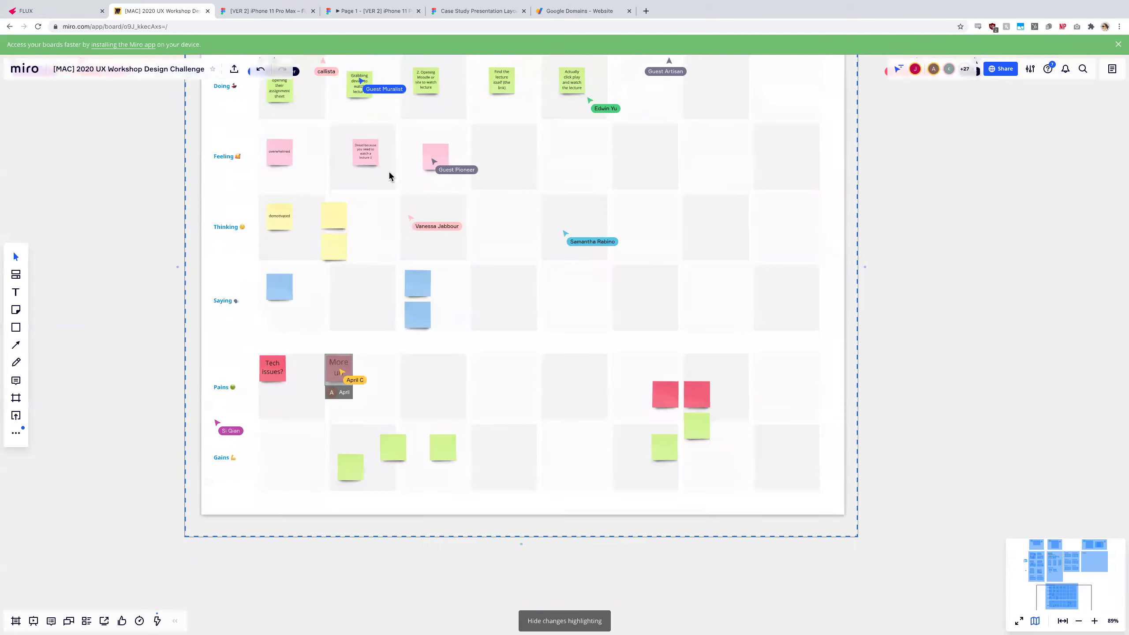
scroll(388, 166, "up", 2)
left_click(409, 161)
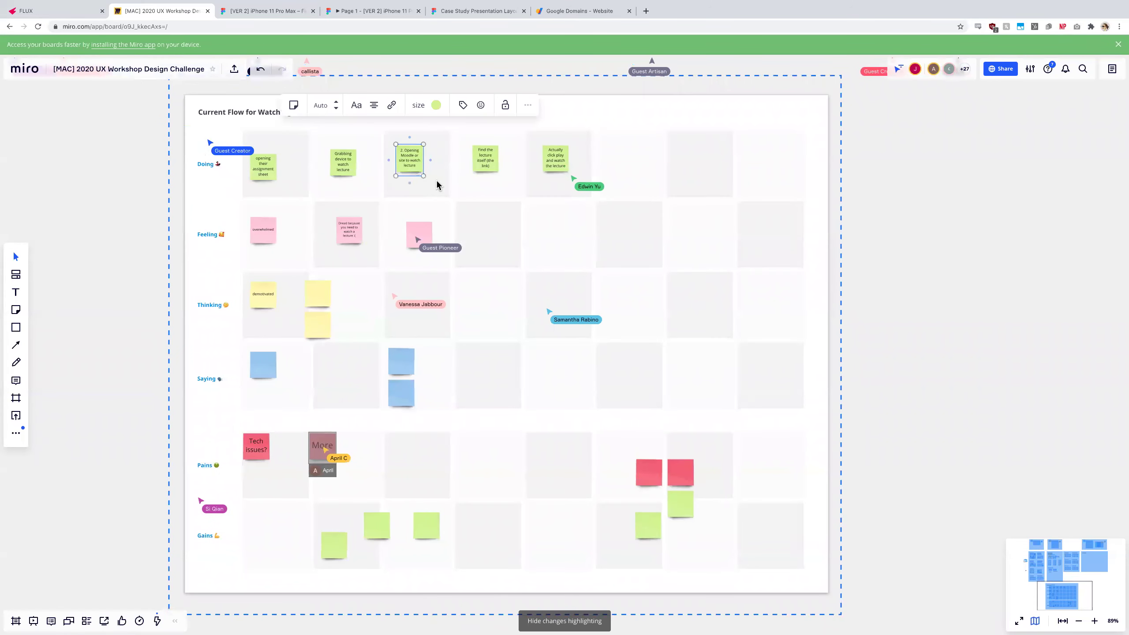
left_click(476, 168)
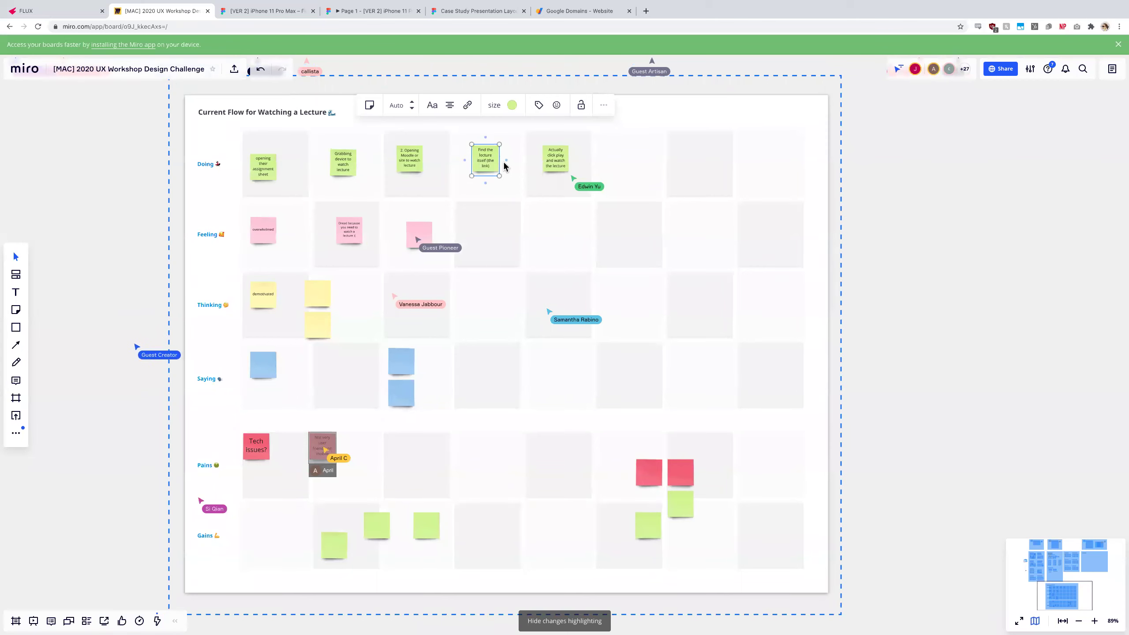
scroll(503, 167, "up", 5)
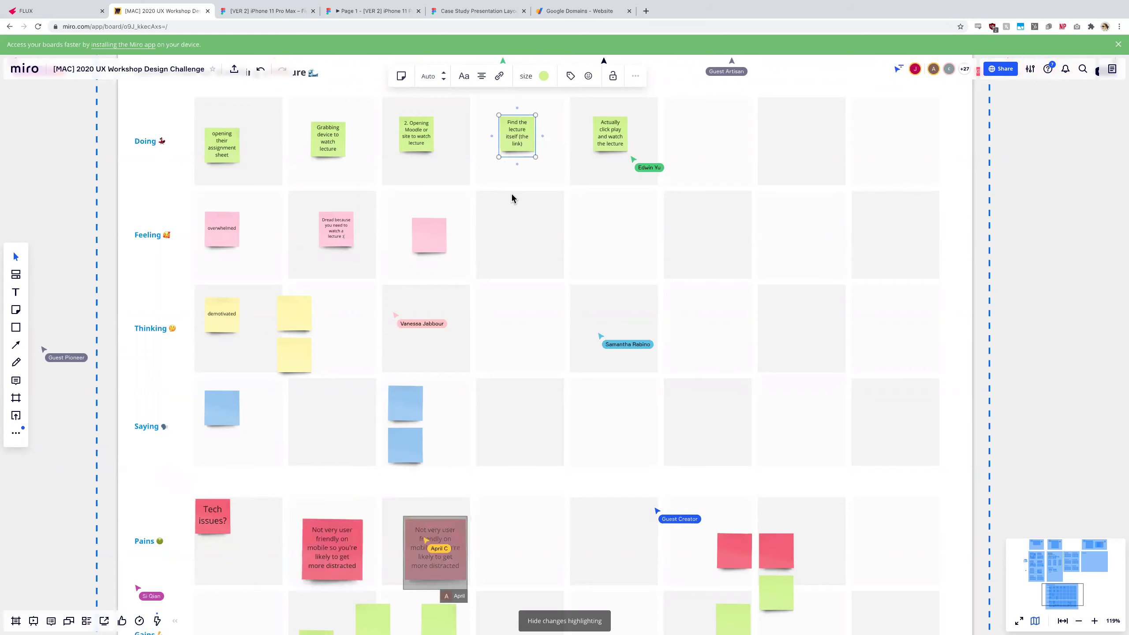
Point out the Doing row and the Thinking row of the lecture flow map.
key("ctrl+shift+l")
left_click(443, 185)
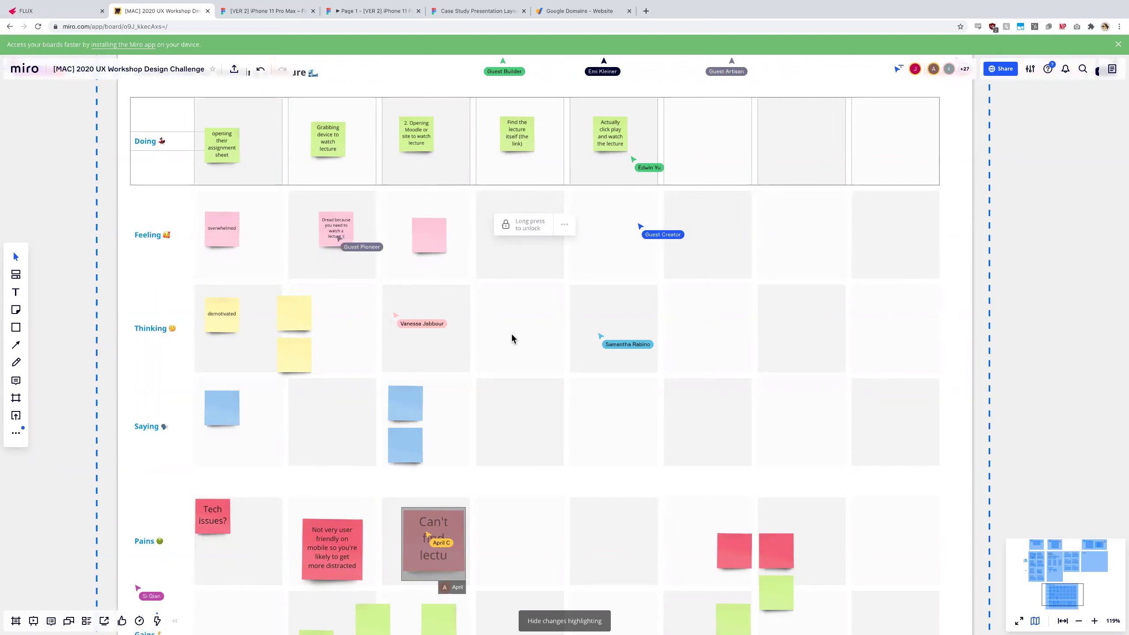
left_click(517, 319)
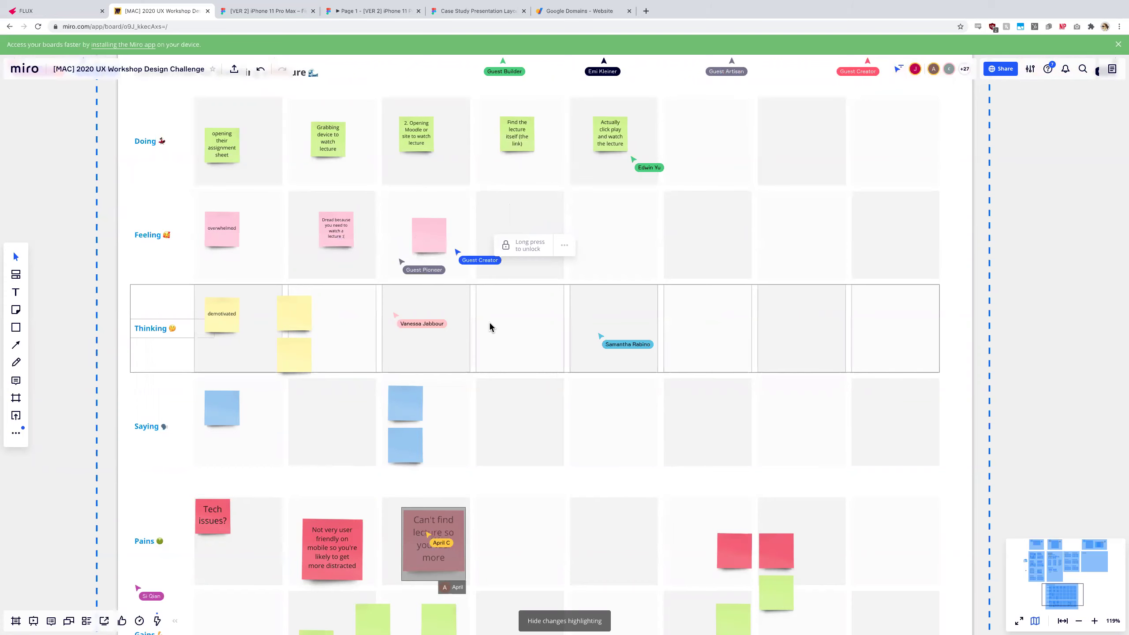
scroll(515, 318, "down", 1)
left_click(516, 319)
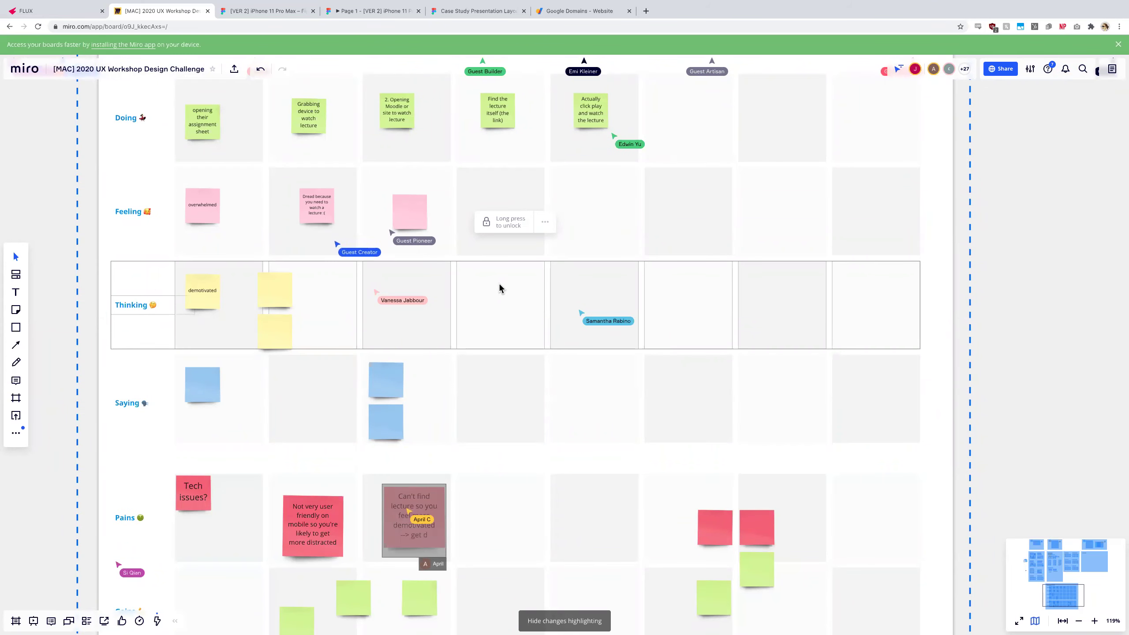
left_click(562, 253)
left_click(493, 300)
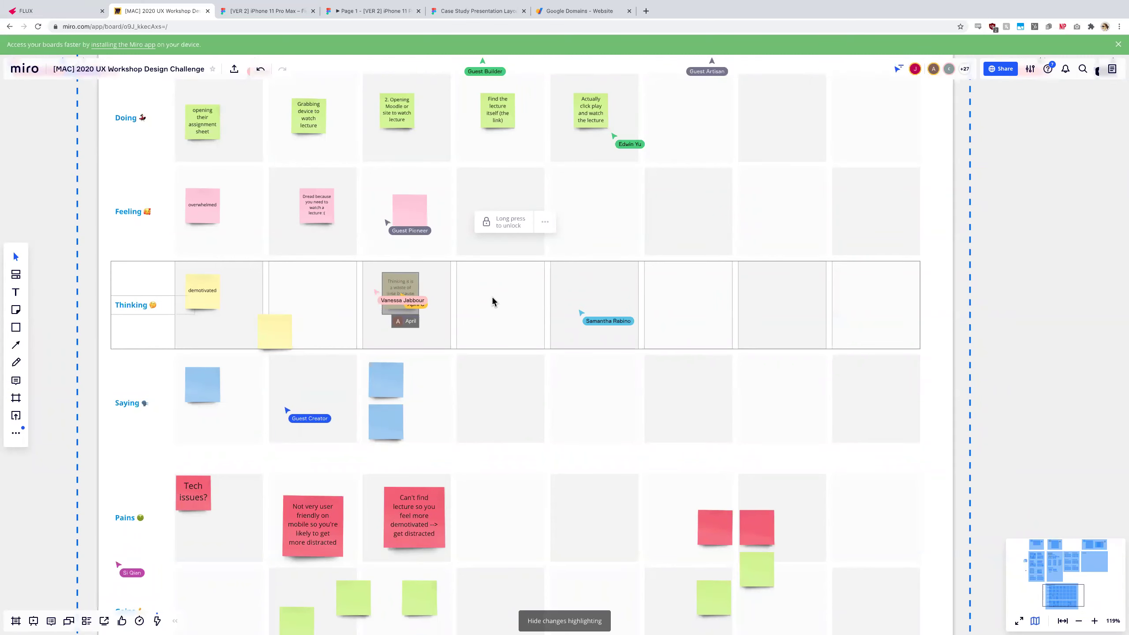
Point out the Pains row and the Gains row beneath the participants' notes.
scroll(492, 297, "down", 2)
scroll(471, 320, "down", 3)
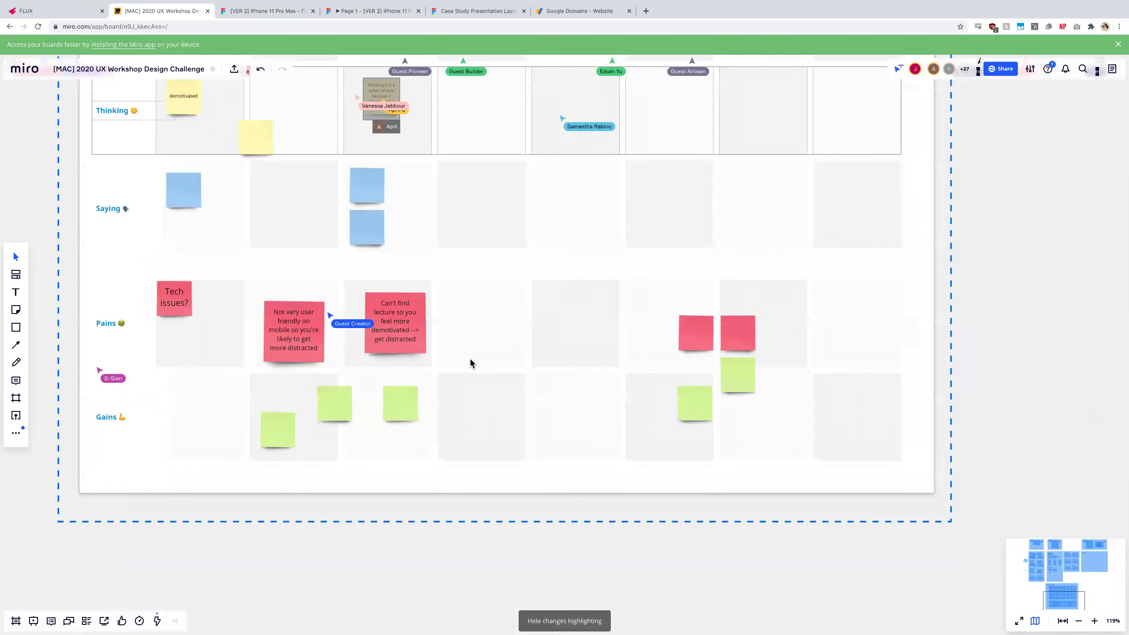
left_click(475, 320)
left_click(481, 428)
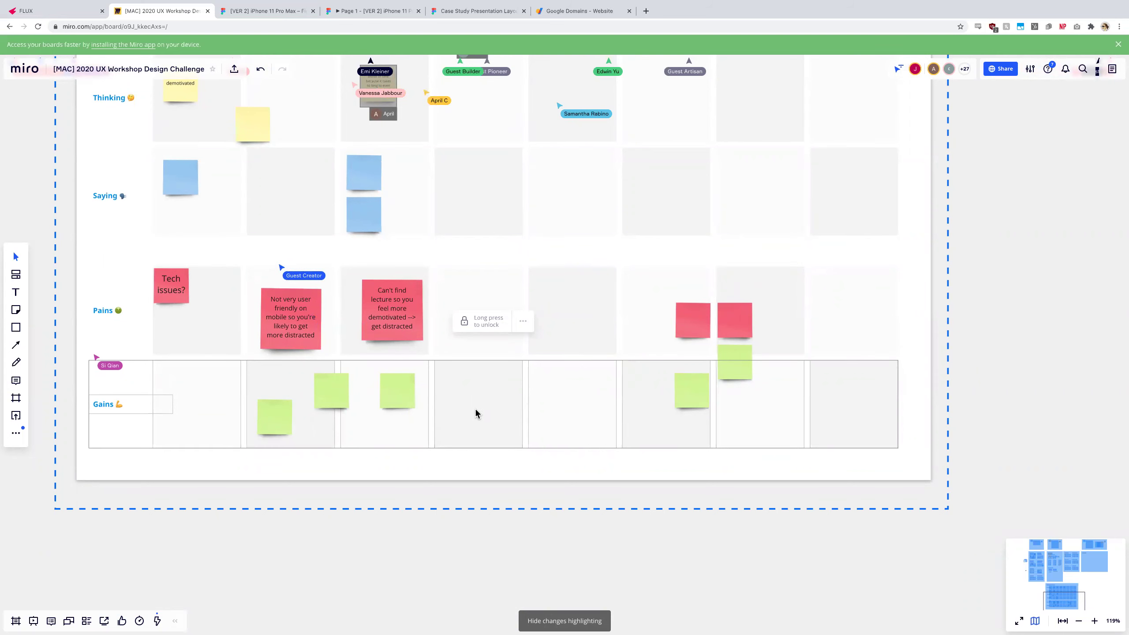
Point out the Saying row and bring the whole lecture flow map into view.
scroll(476, 403, "down", 4)
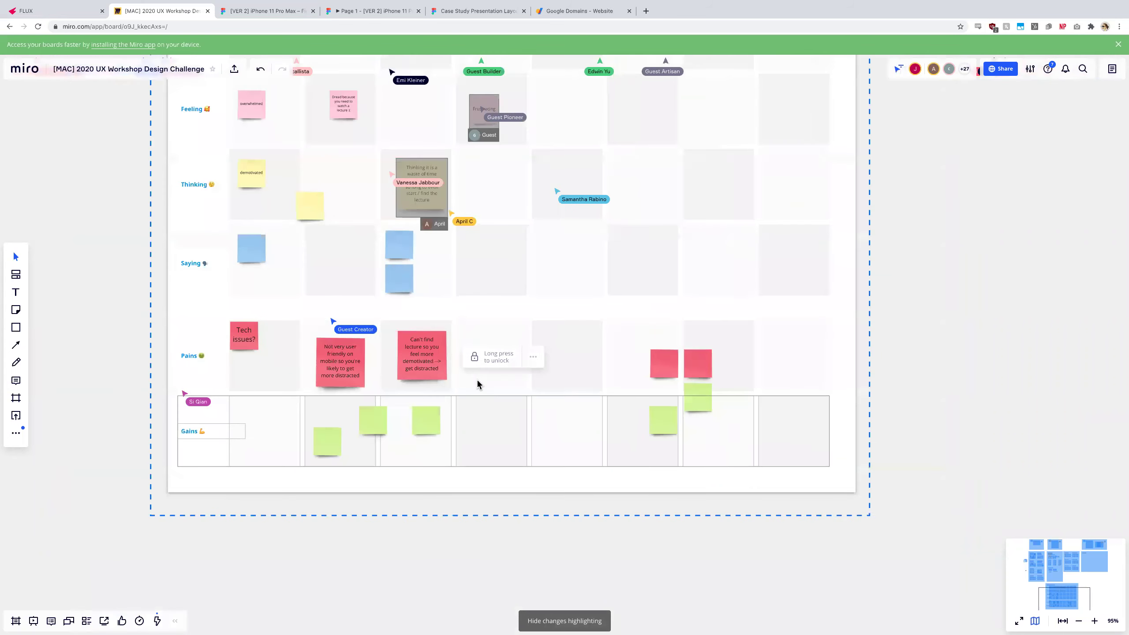
left_click(509, 290)
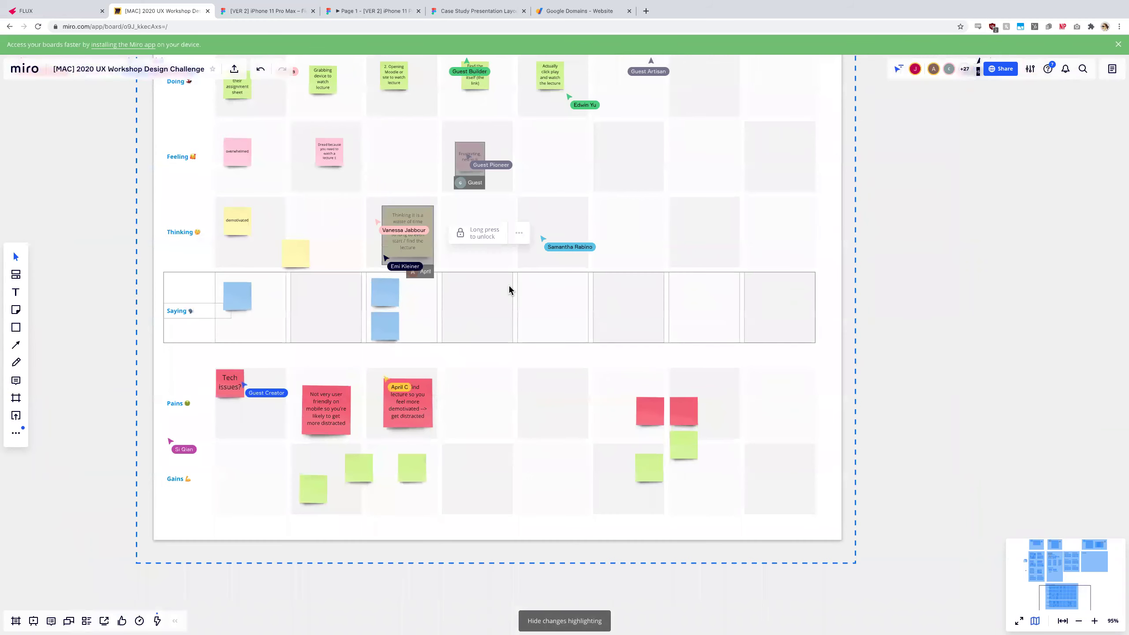
scroll(509, 290, "down", 3)
scroll(509, 289, "up", 2)
left_click(430, 293)
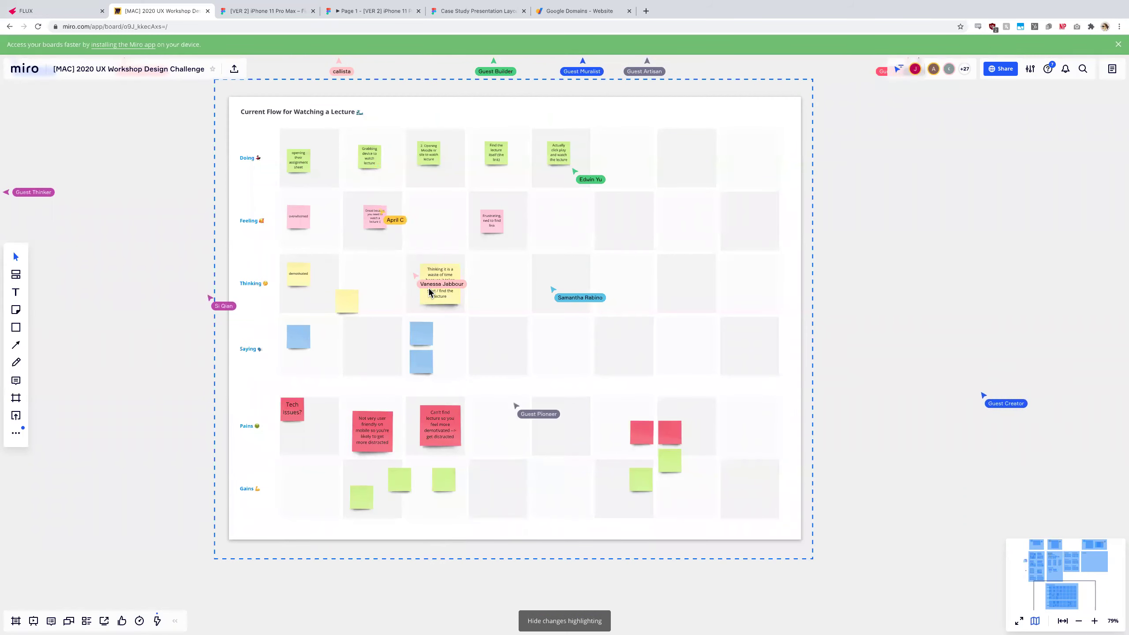
Review the map from the Doing row to the Gains row, singling out the blank green note in the second Gains column.
scroll(430, 292, "down", 2)
scroll(429, 288, "up", 4)
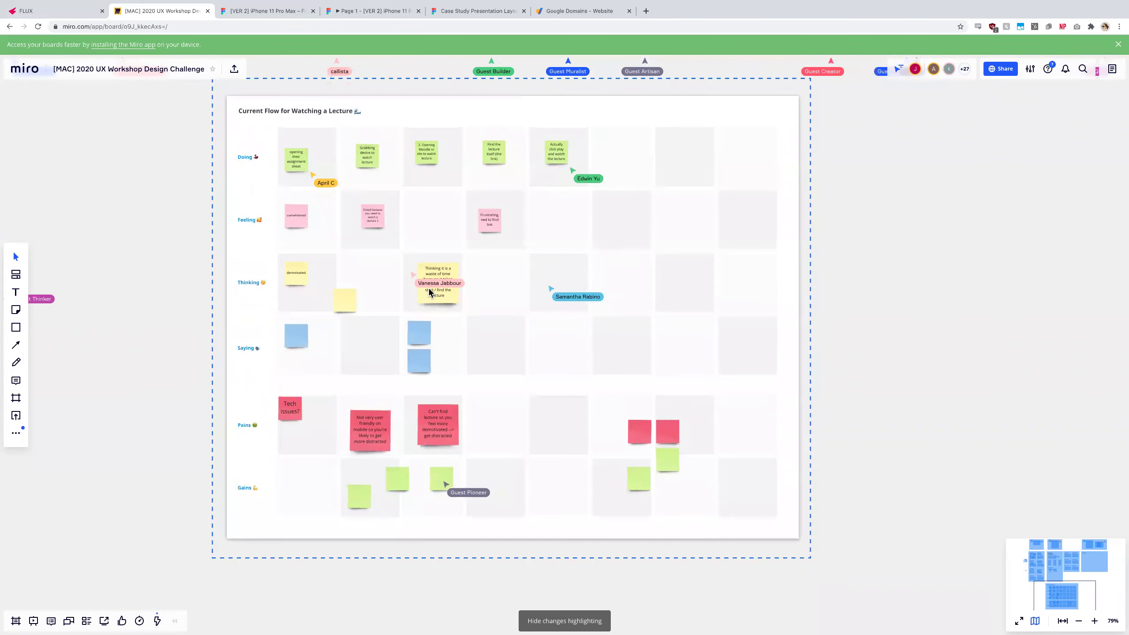
scroll(450, 312, "down", 1)
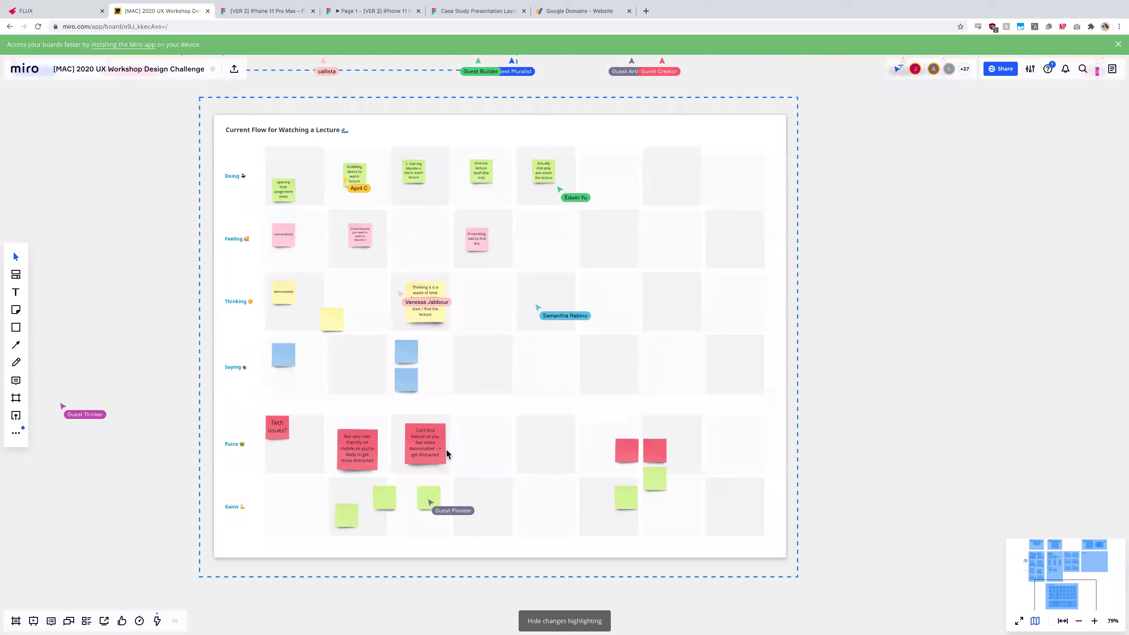
scroll(446, 449, "down", 2)
scroll(446, 449, "up", 1)
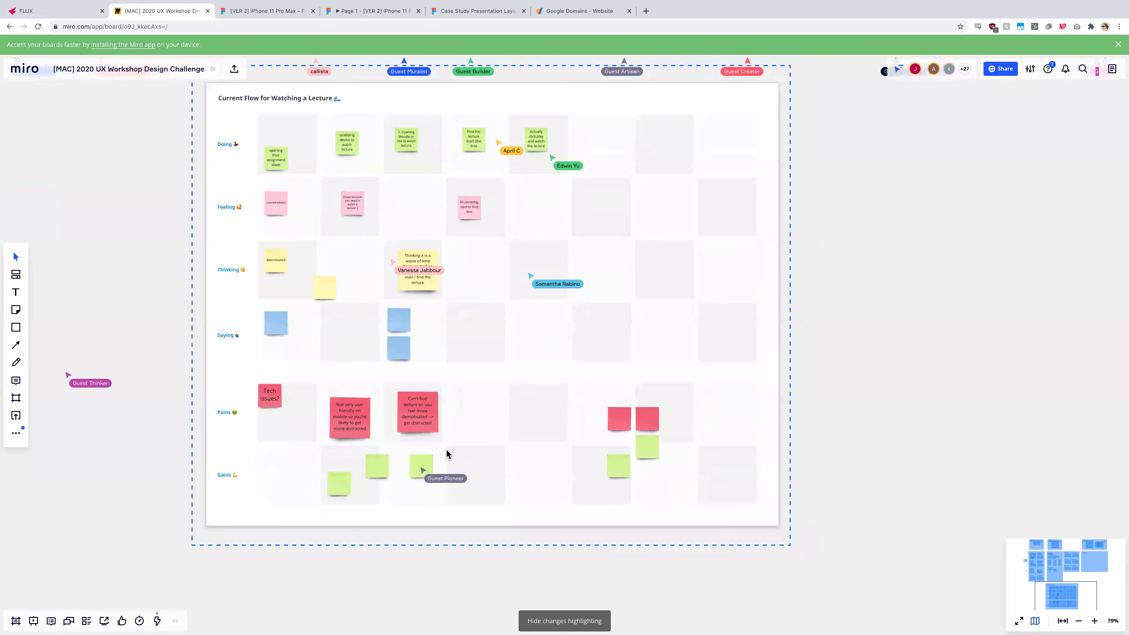
scroll(480, 508, "down", 8)
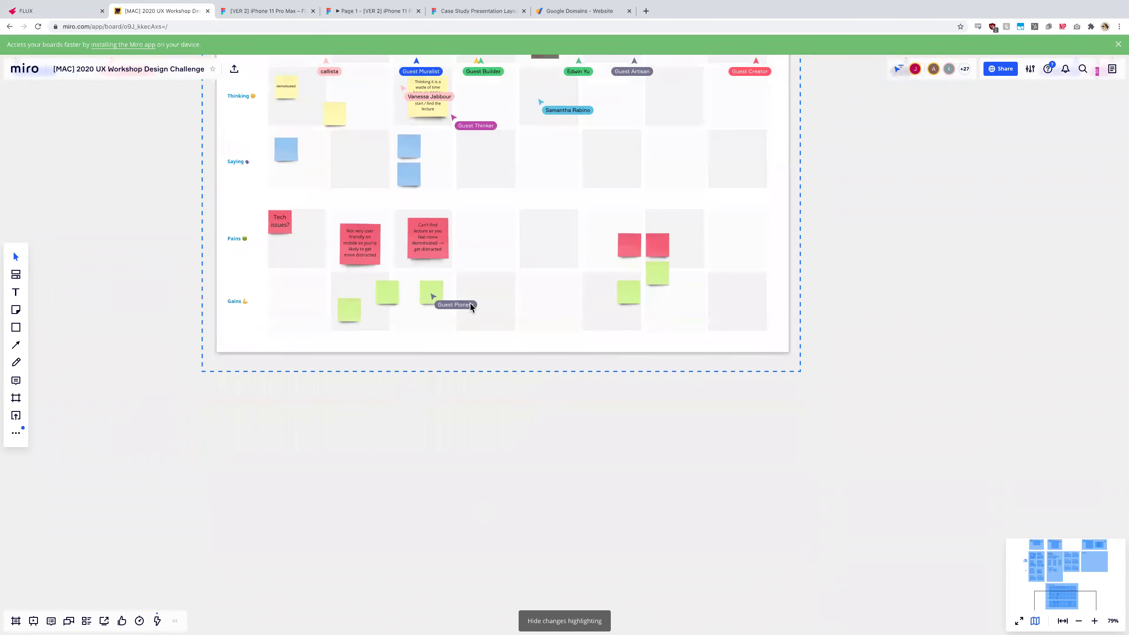
left_click(351, 315)
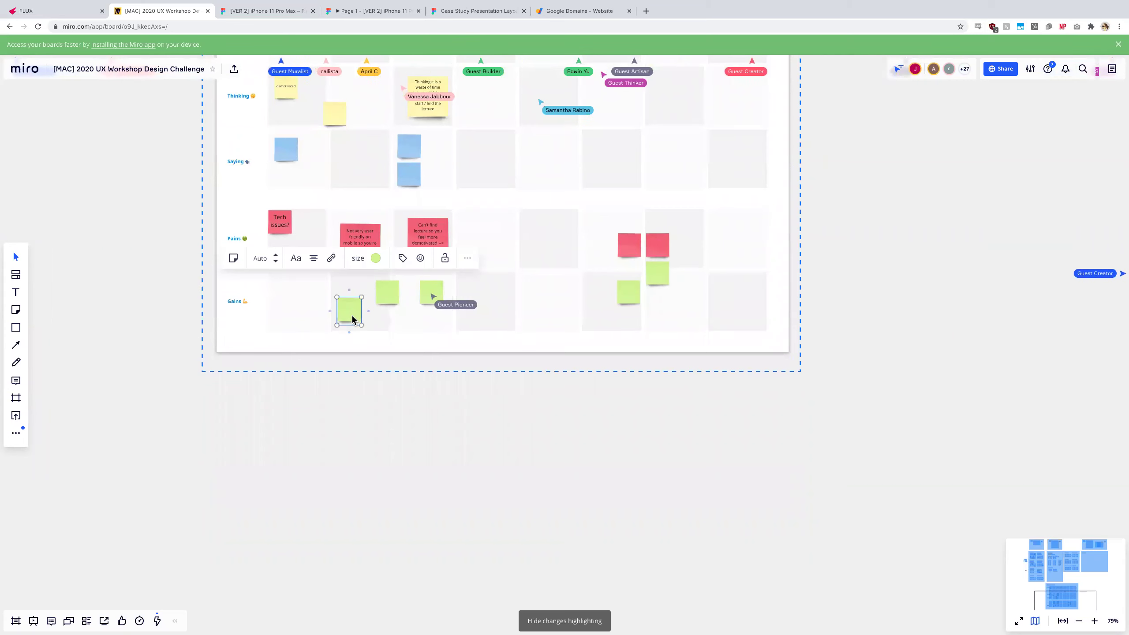
scroll(351, 315, "up", 7)
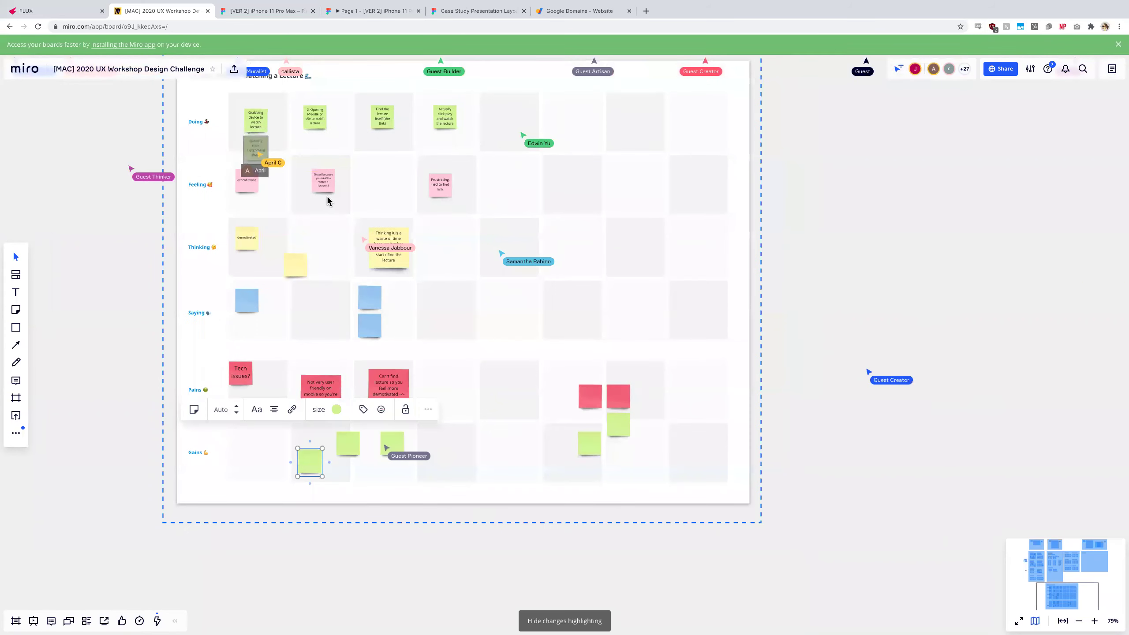
scroll(328, 202, "down", 5)
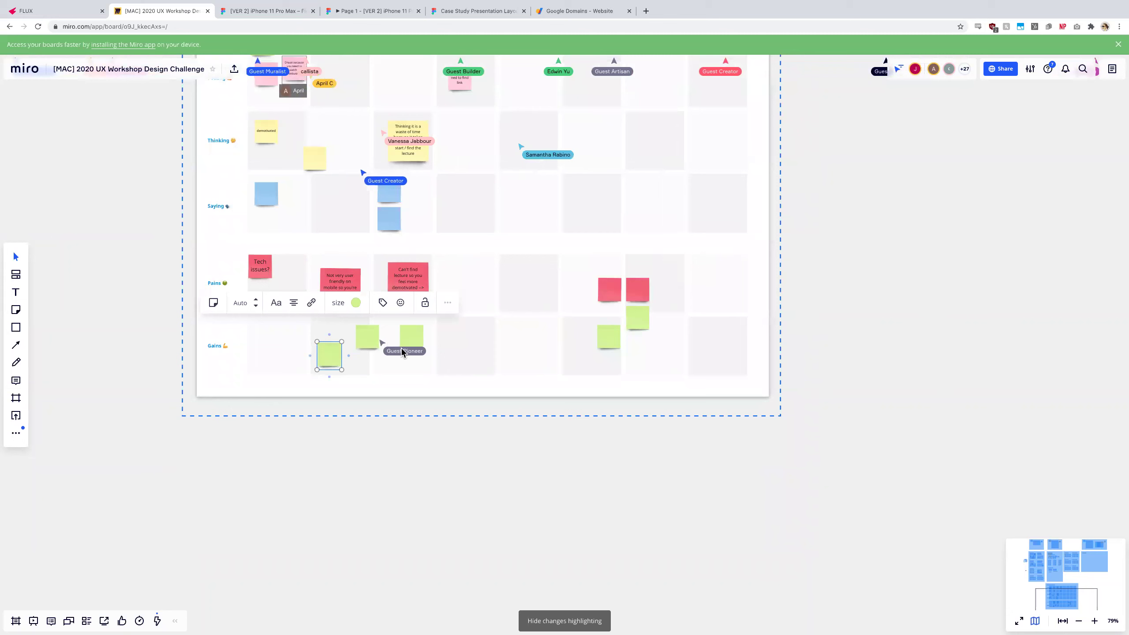
scroll(411, 340, "up", 7)
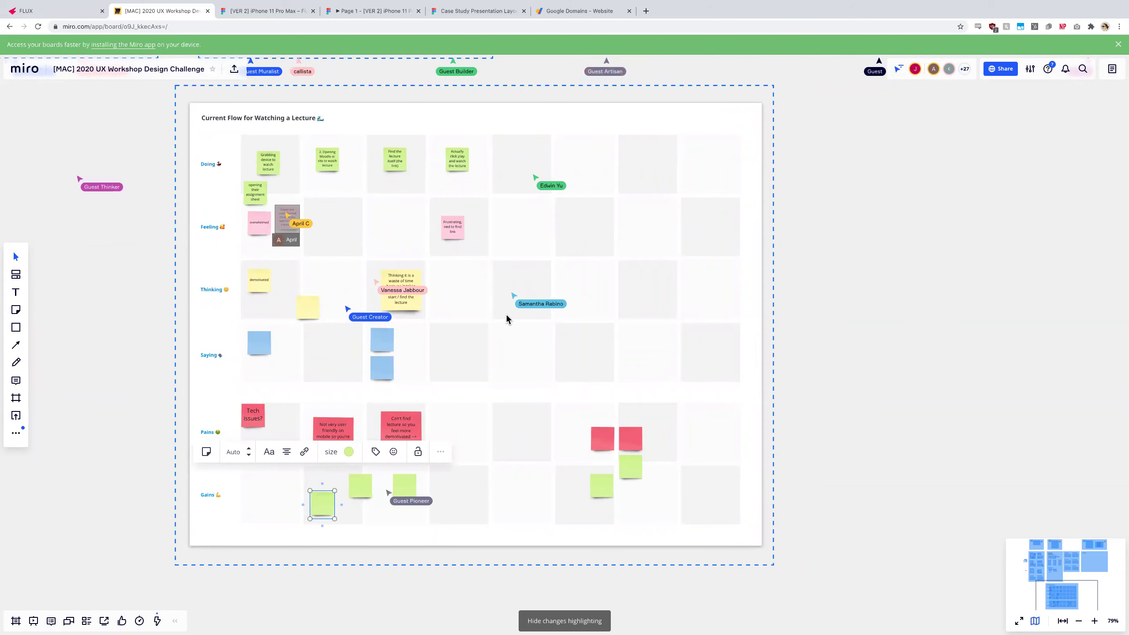
Show the Current Flow for Watching a Lecture frame alongside the board's other frames and single it out.
scroll(506, 314, "down", 3)
scroll(507, 314, "down", 2)
scroll(476, 320, "left", 2)
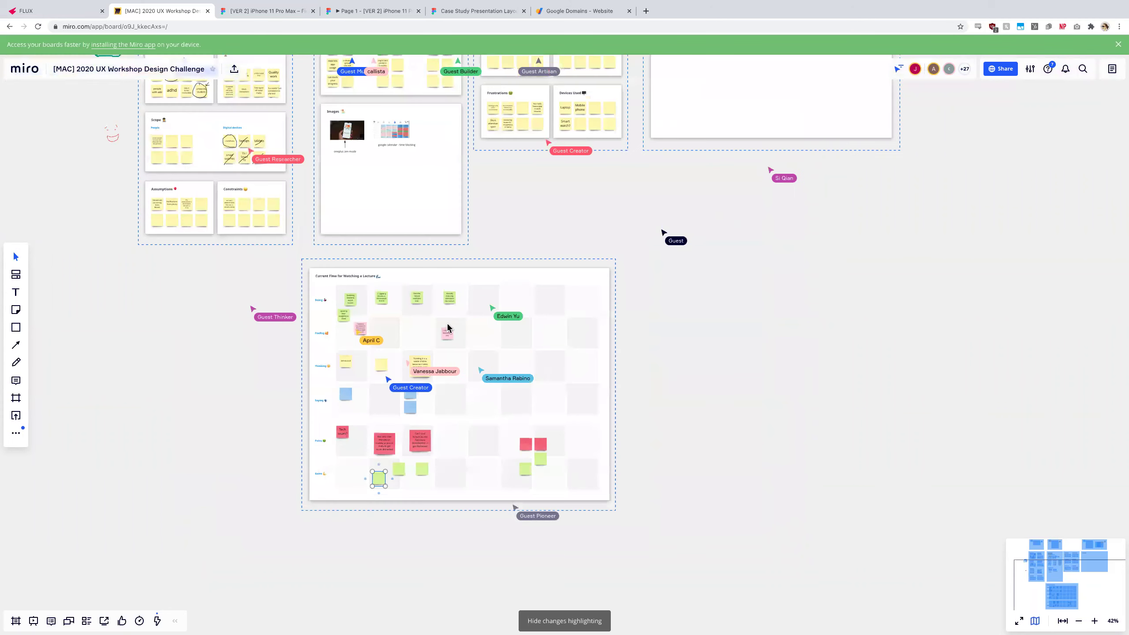
left_click(312, 280)
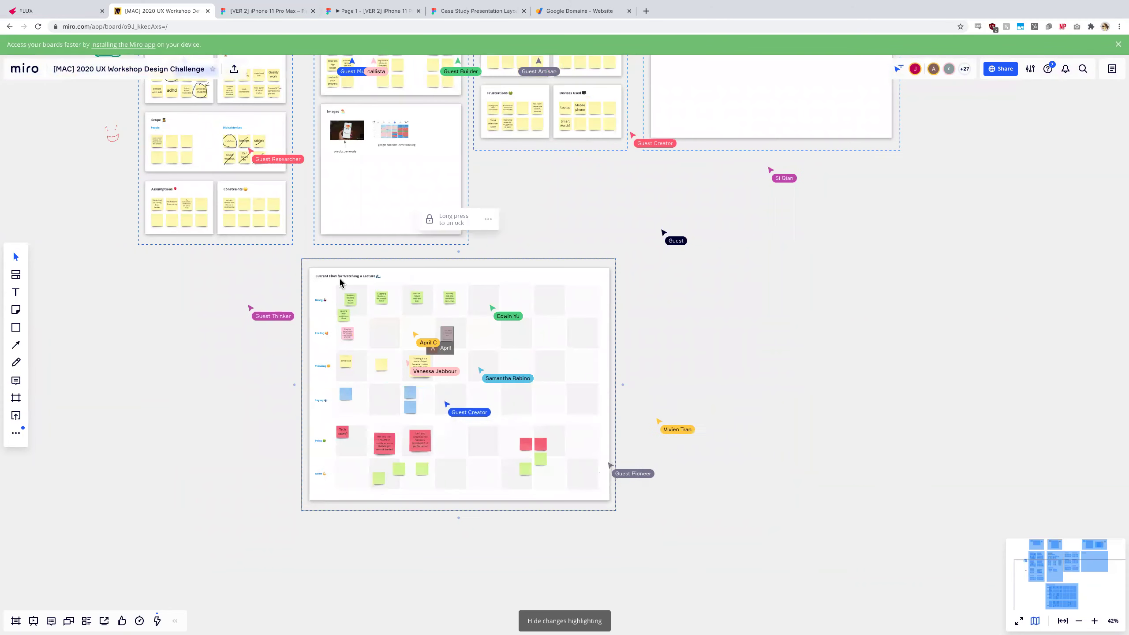
left_click(688, 289)
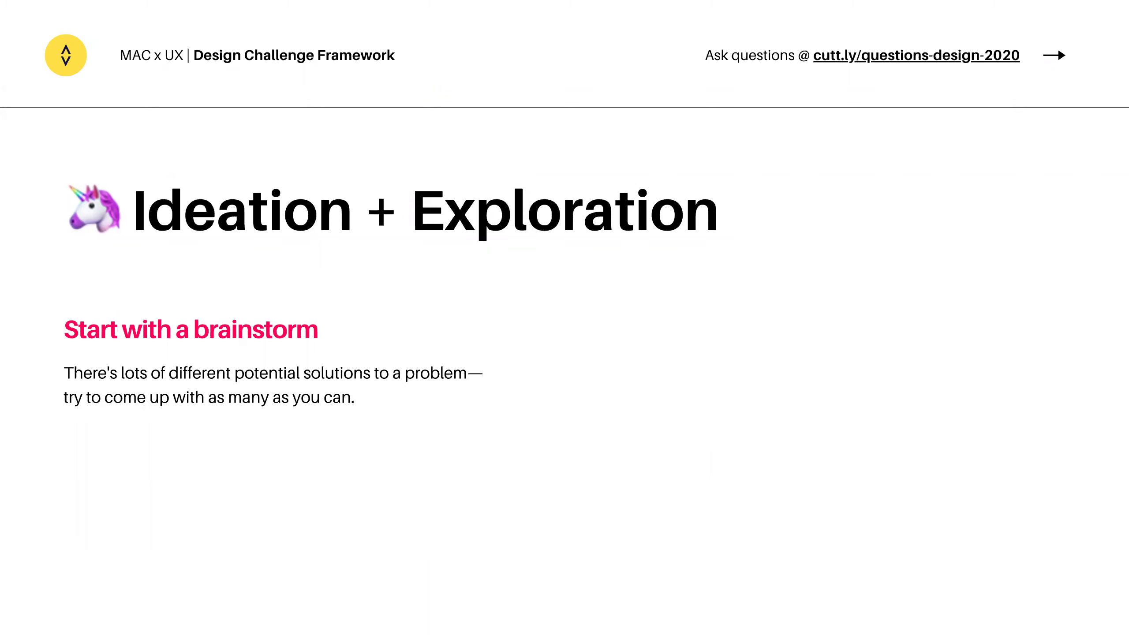
key("Right")
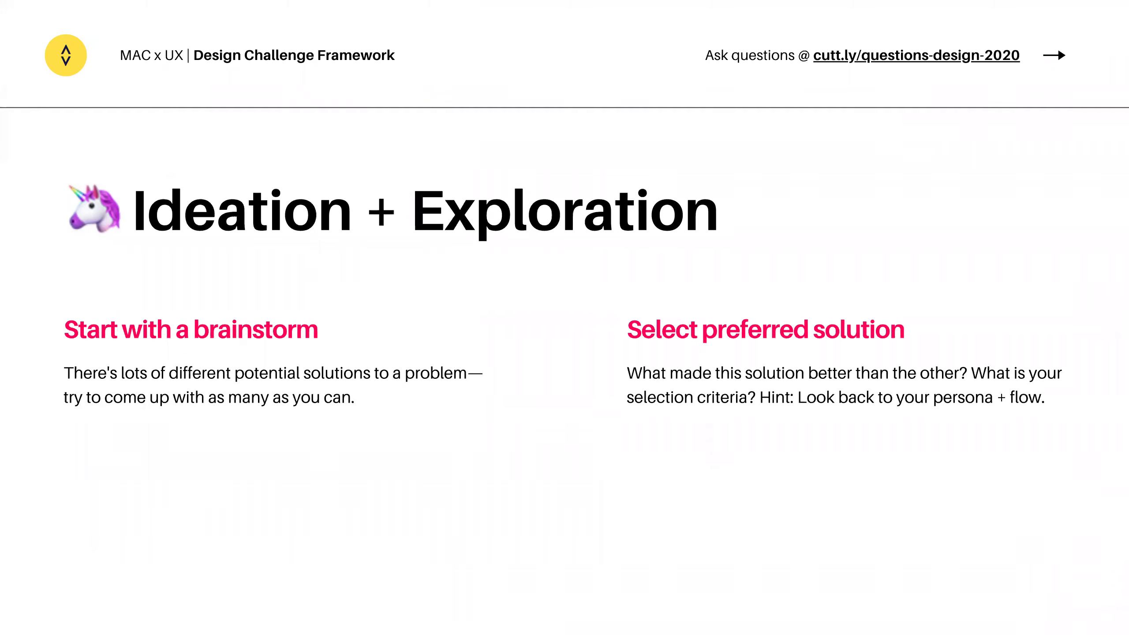